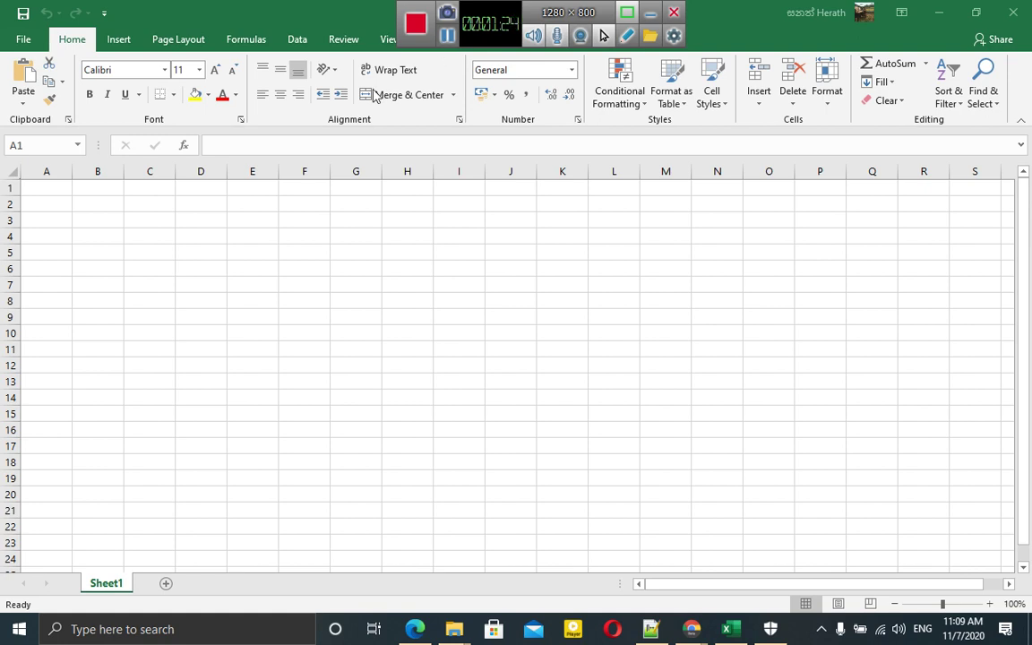
- Select cell A1 and zoom the empty sheet in to 190%
click(65, 189)
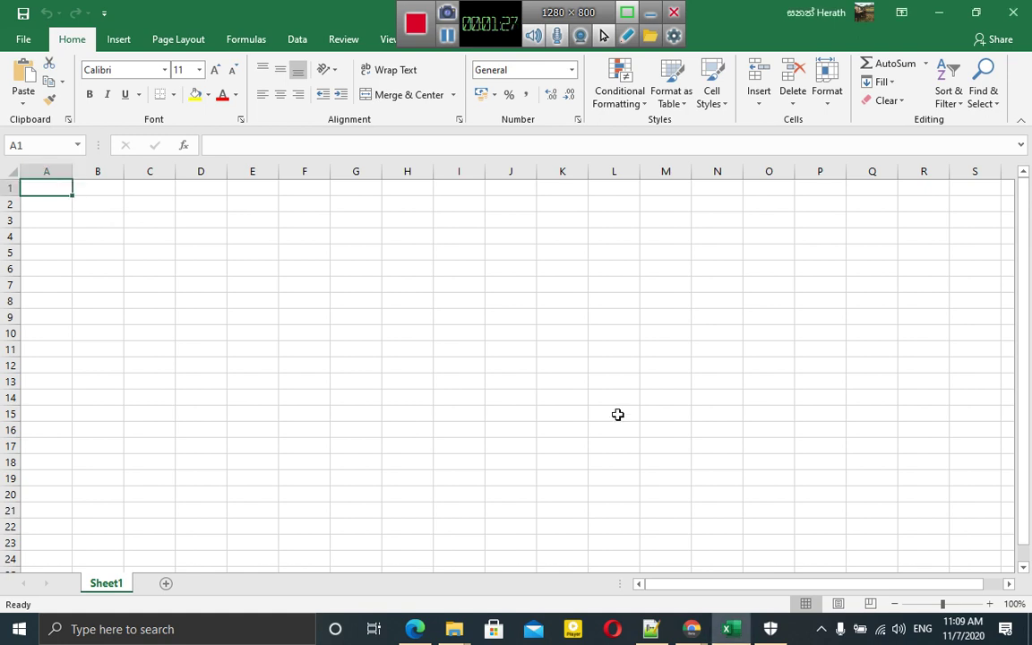
click(989, 603)
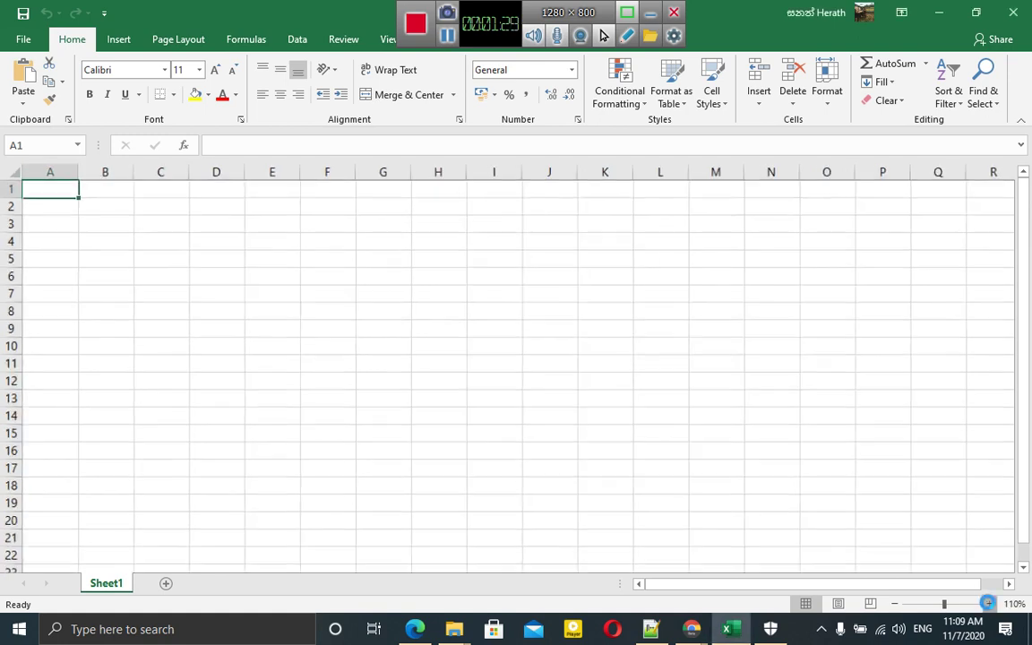
click(987, 604)
click(987, 604)
click(988, 603)
click(987, 604)
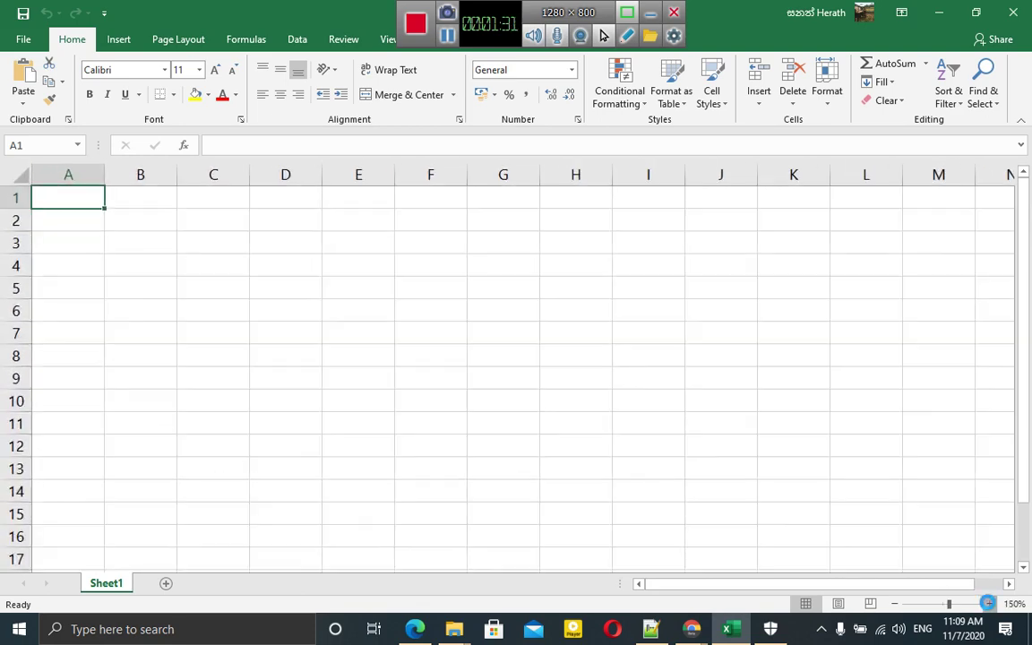
click(987, 603)
click(987, 604)
click(987, 604)
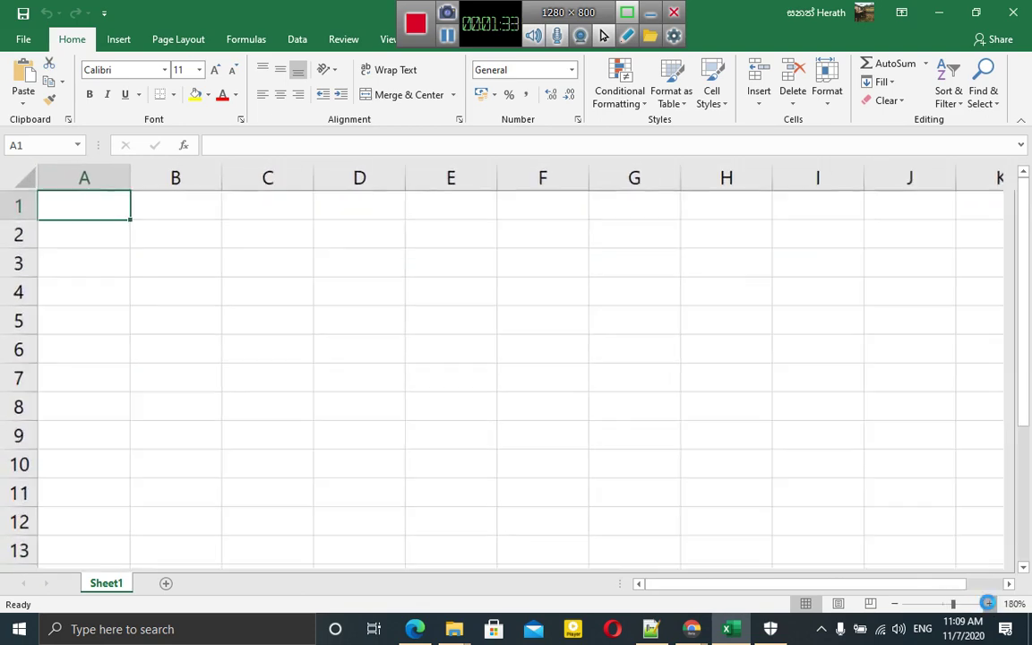
click(987, 604)
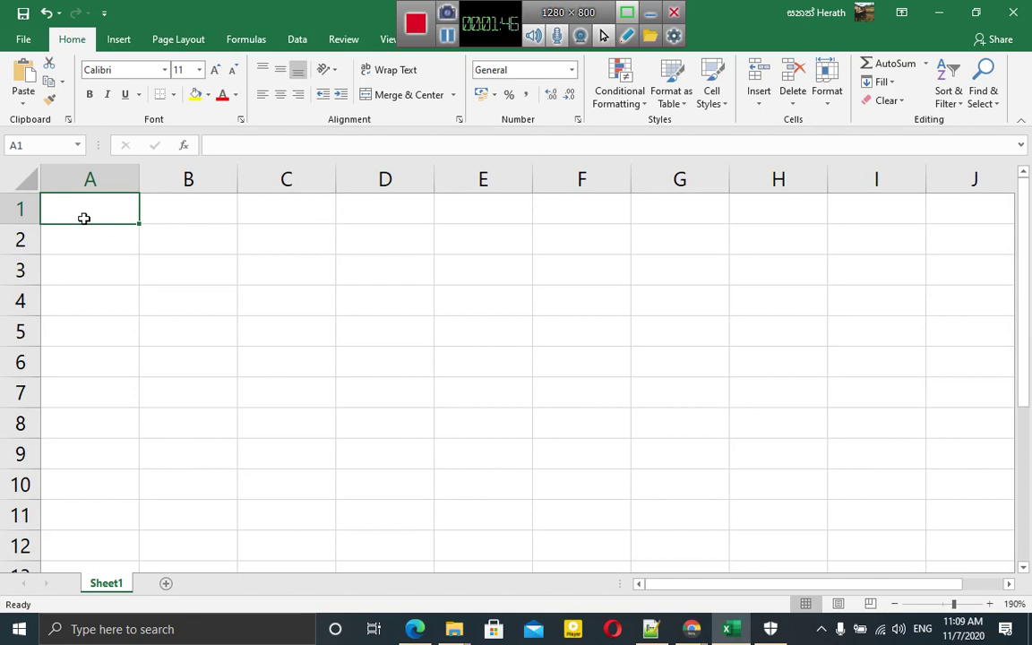
- Enter the heading 'Arithmatic operartors' in cell A1
text(Ar)
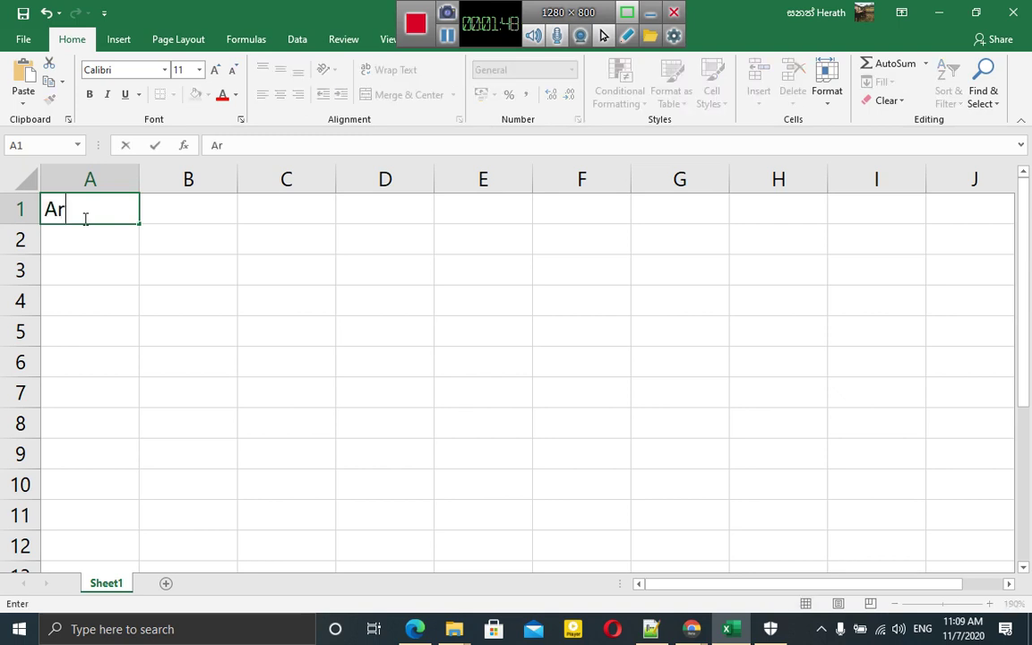
text(ithma)
text(tic )
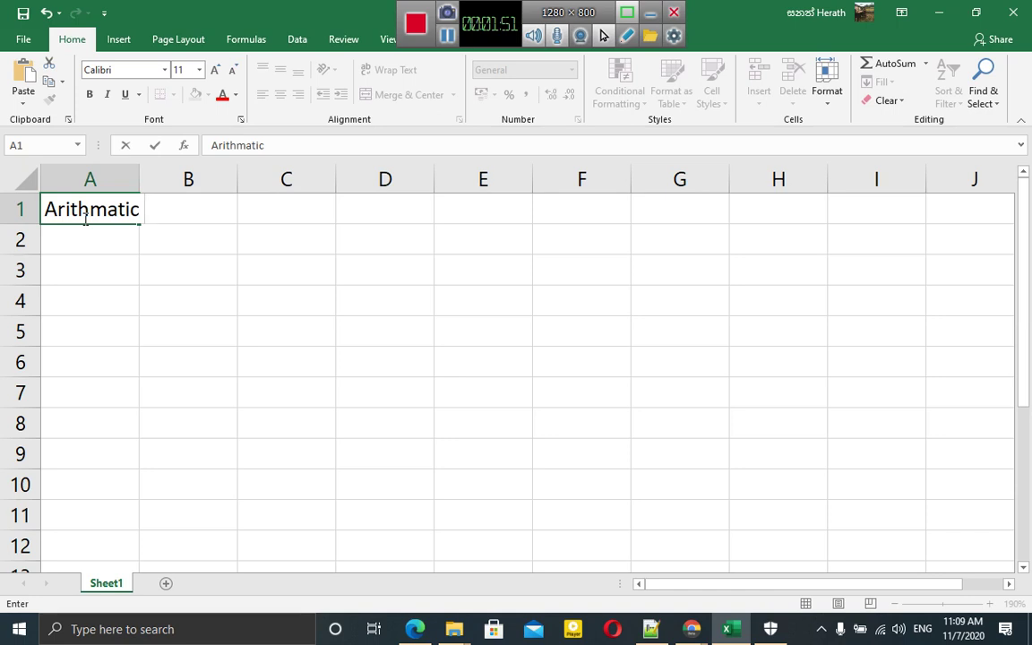
text(operarto)
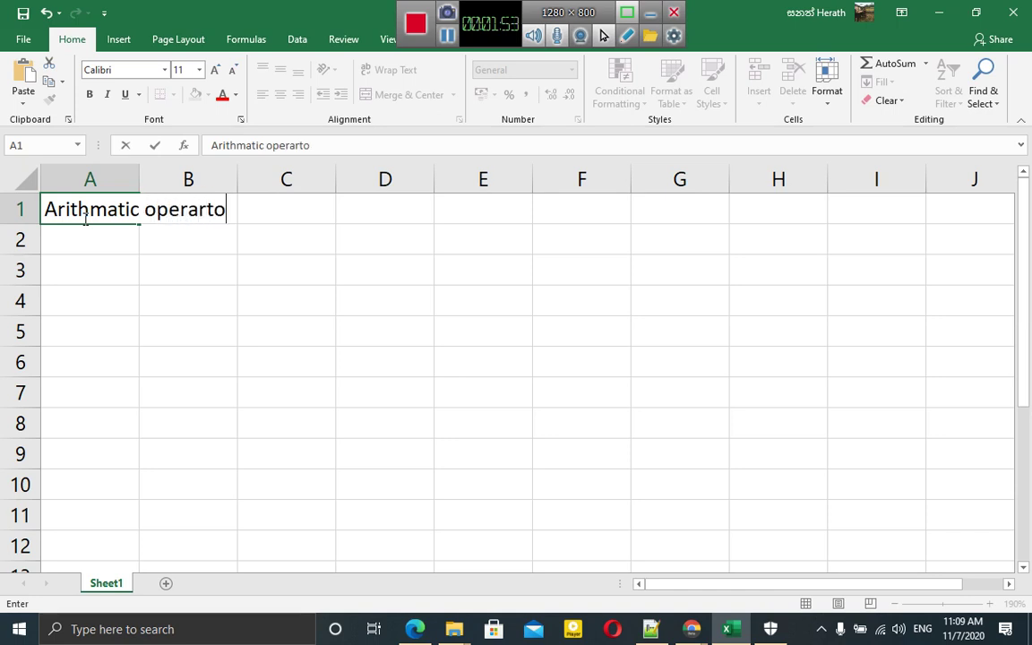
text(rs)
key(Return)
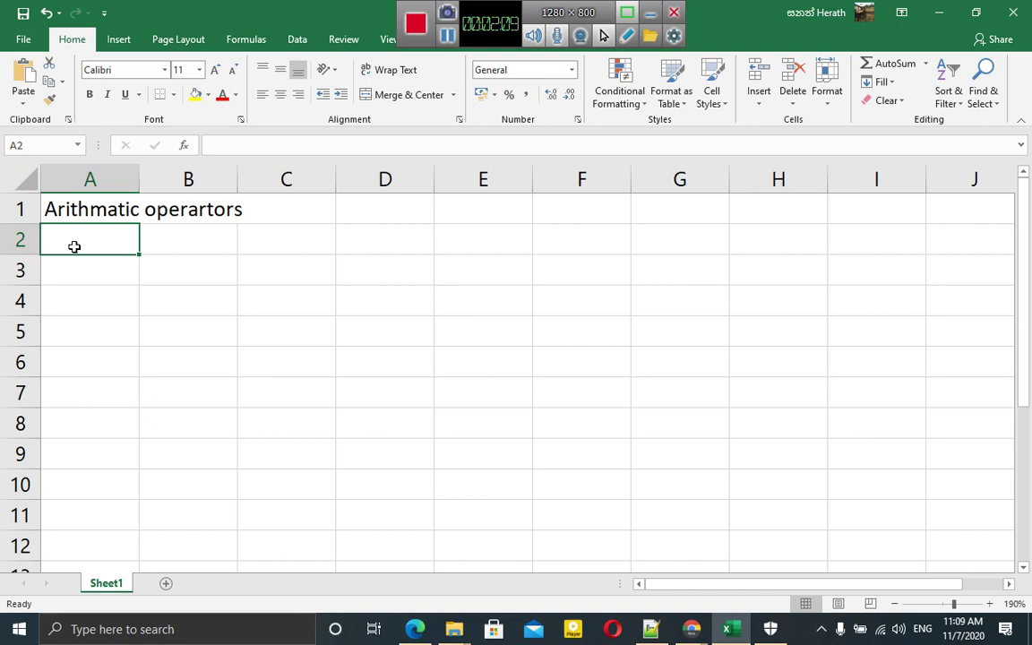
- Enter the operators +, - and * in cells A2 through A4
text(+)
key(Down)
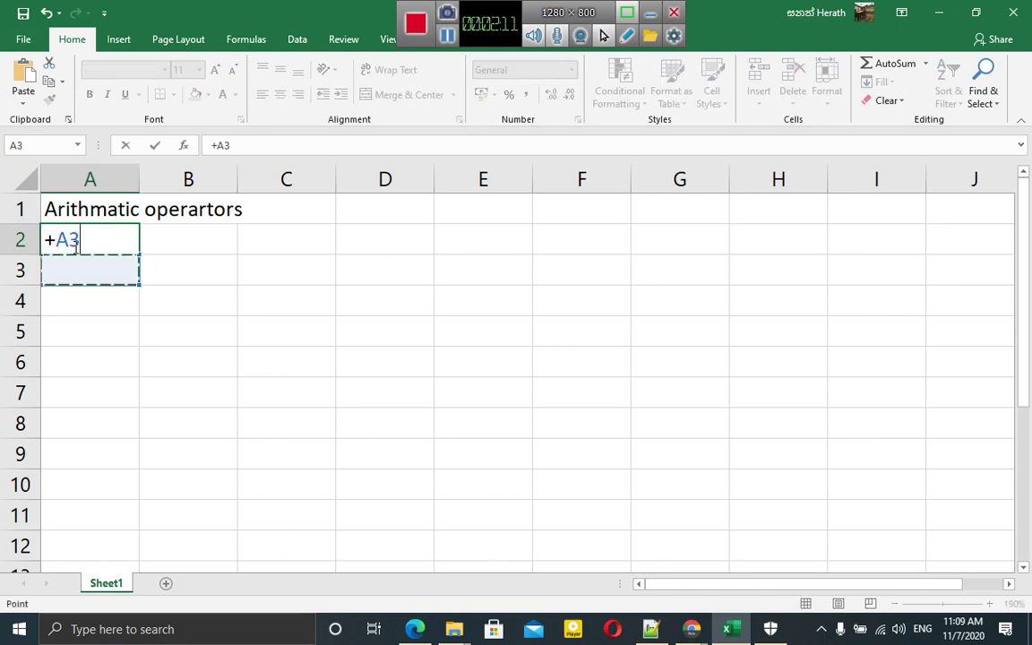
key(BackSpace)
key(BackSpace)
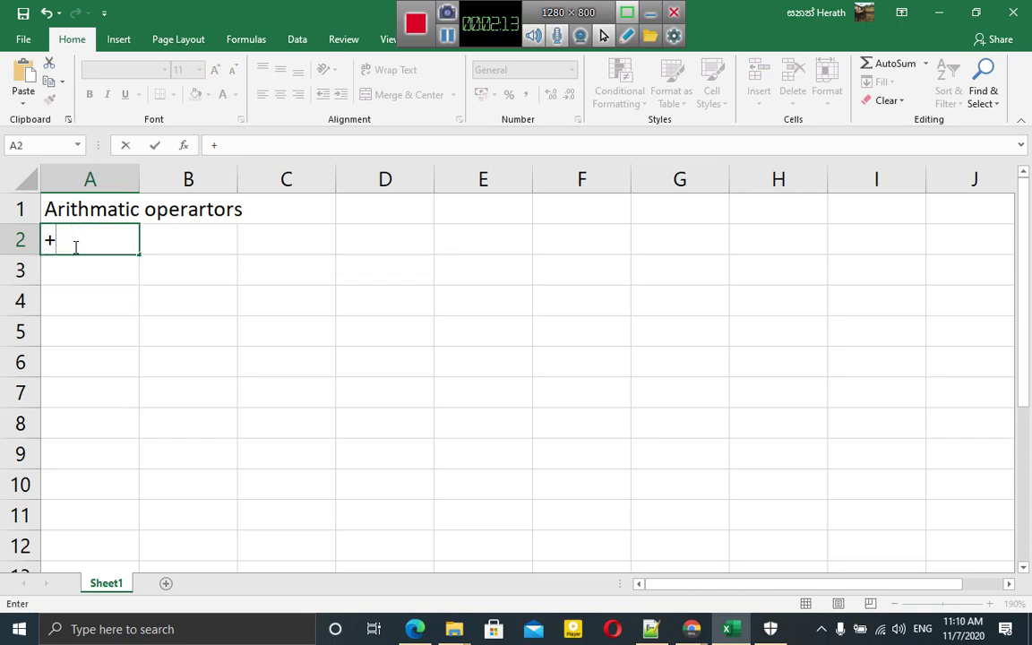
key(Return)
text(_)
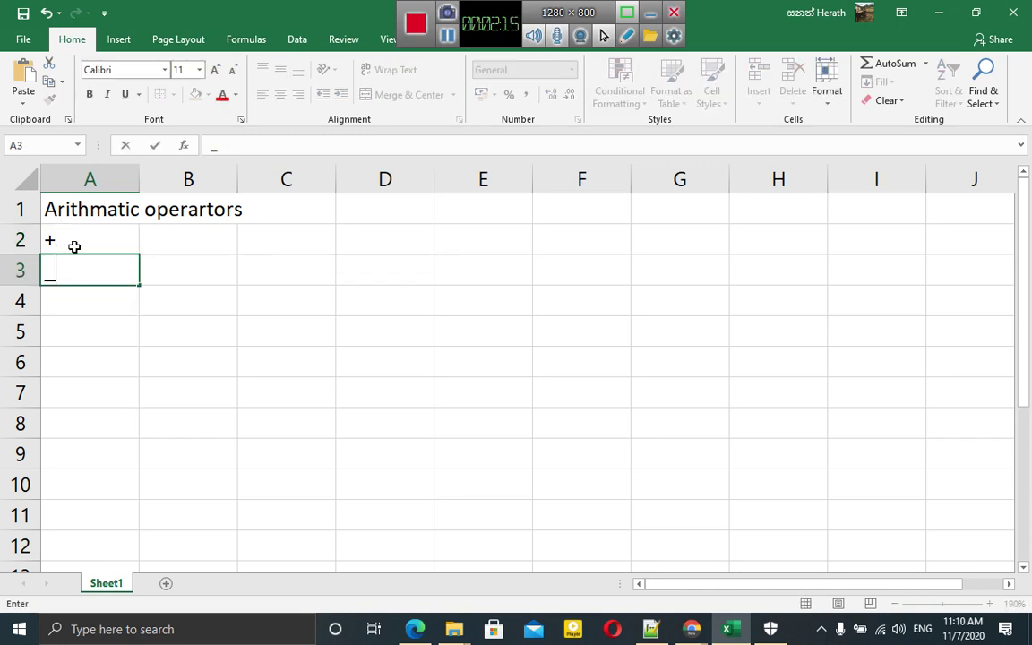
key(BackSpace)
text(-)
key(Return)
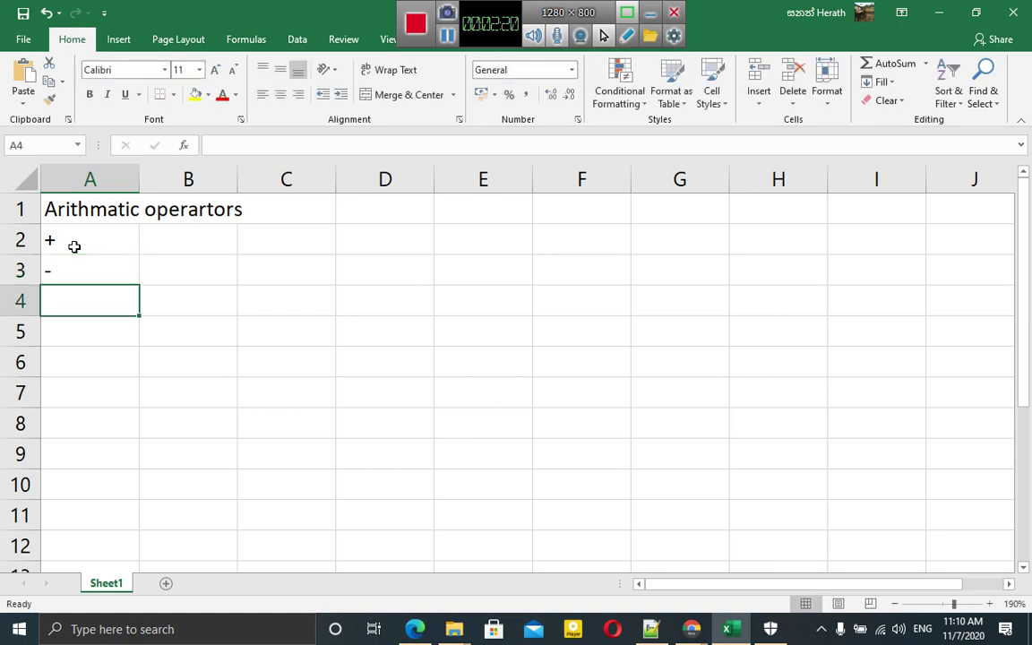
text(*)
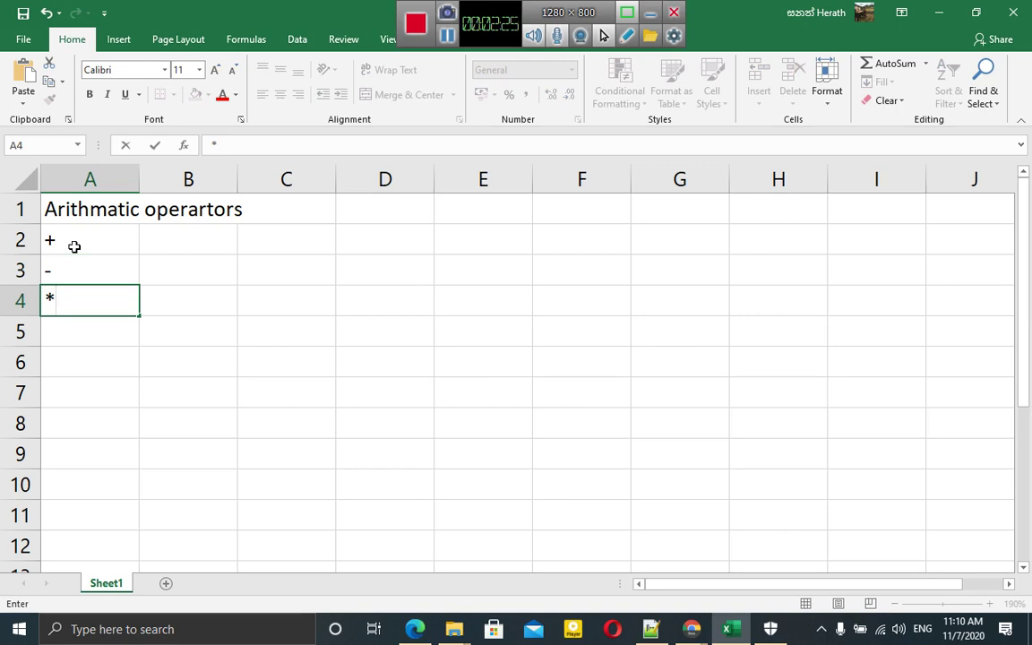
key(Return)
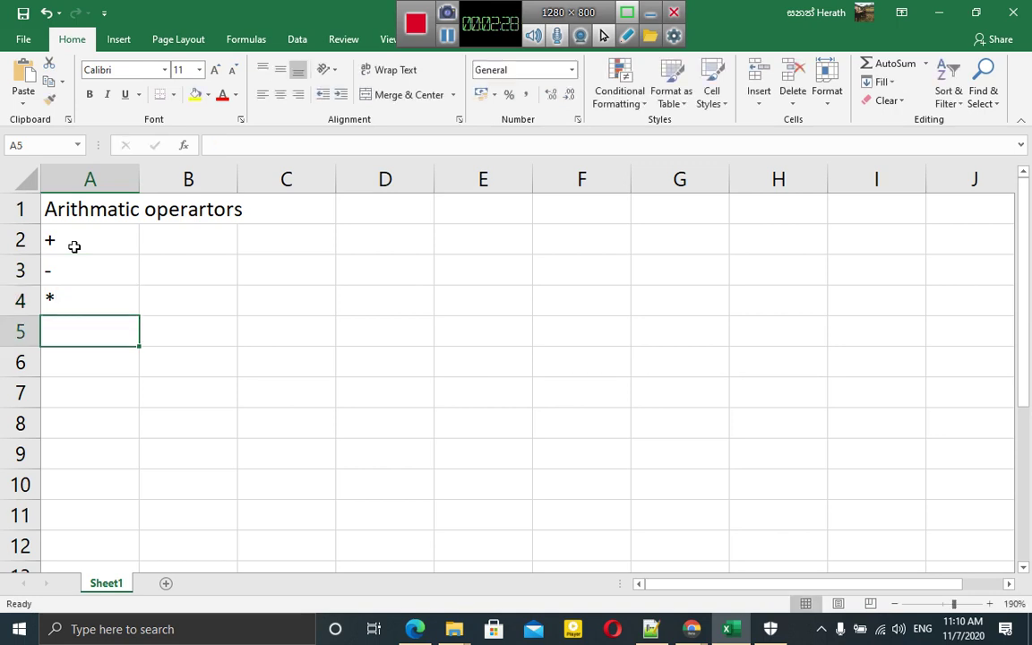
- Enter the division sign / in A5, cancelling the stray edits made in B5
key(alt)
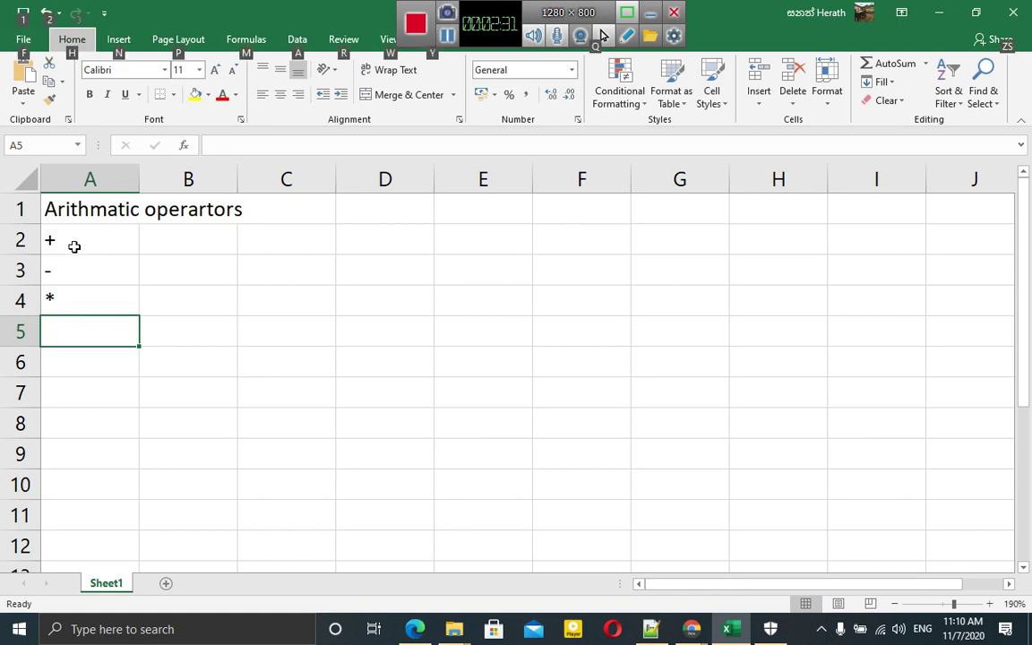
key(Escape)
key(Return)
click(107, 339)
key(alt)
key(Escape)
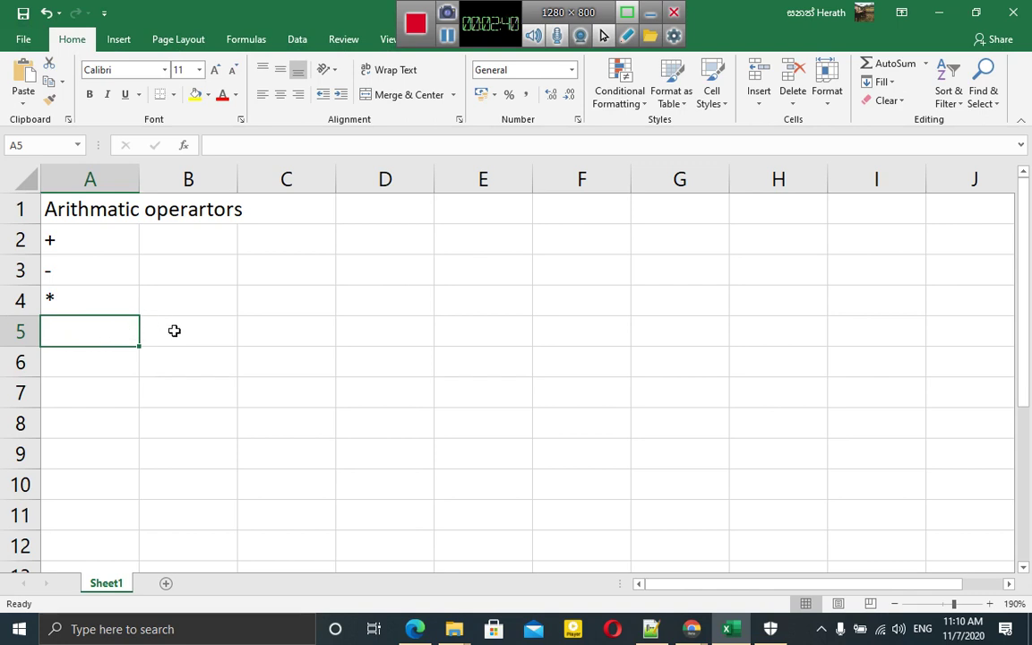
click(174, 331)
text(.)
key(BackSpace)
text(/)
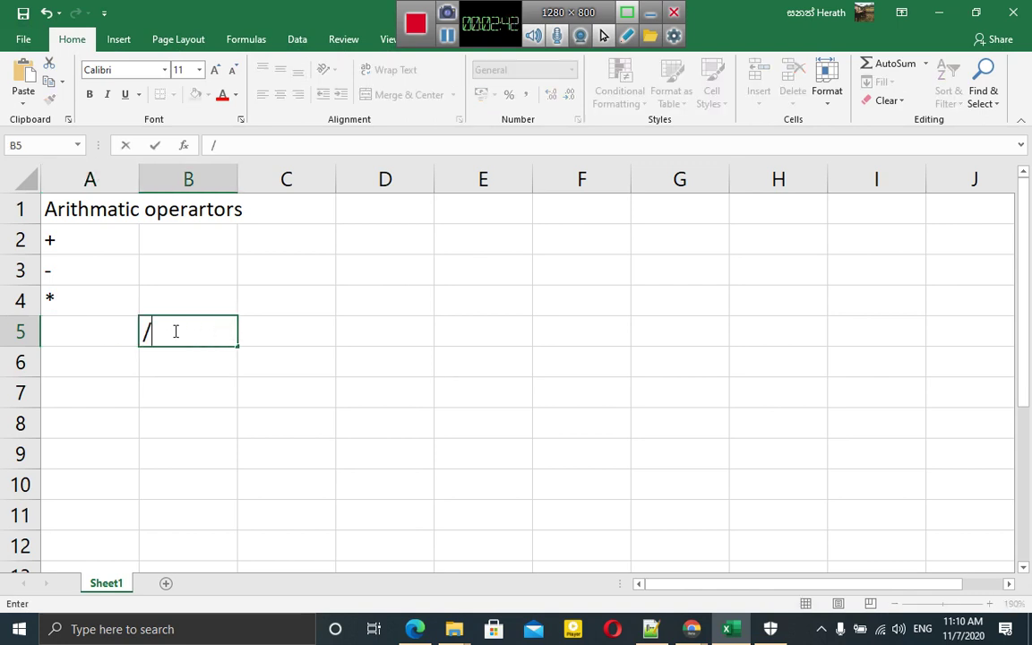
key(BackSpace)
key(Escape)
key(Left)
key(alt)
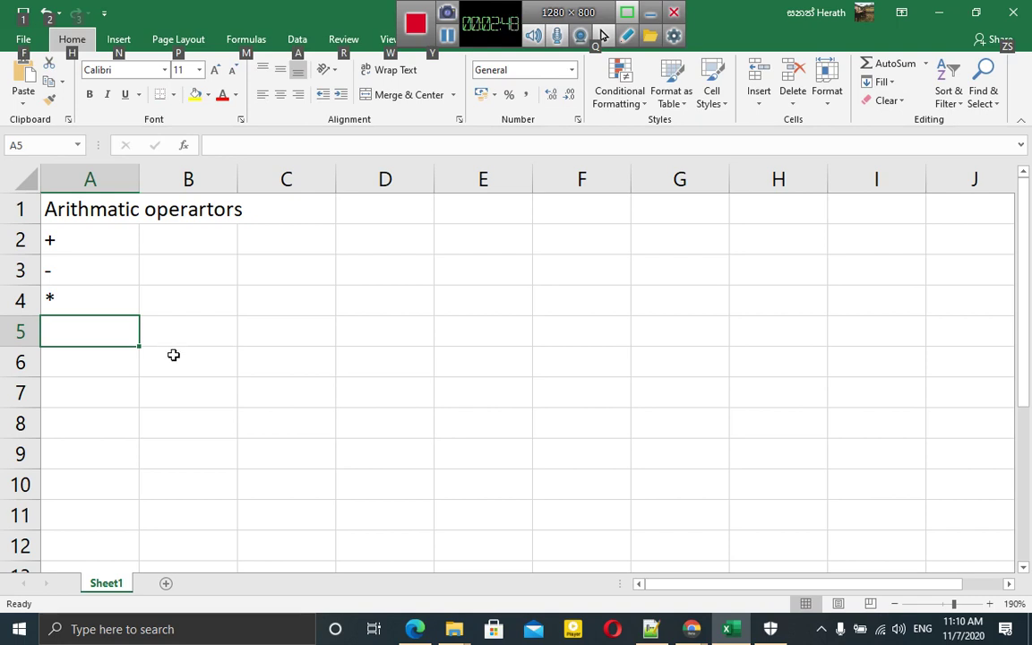
key(Escape)
key(n)
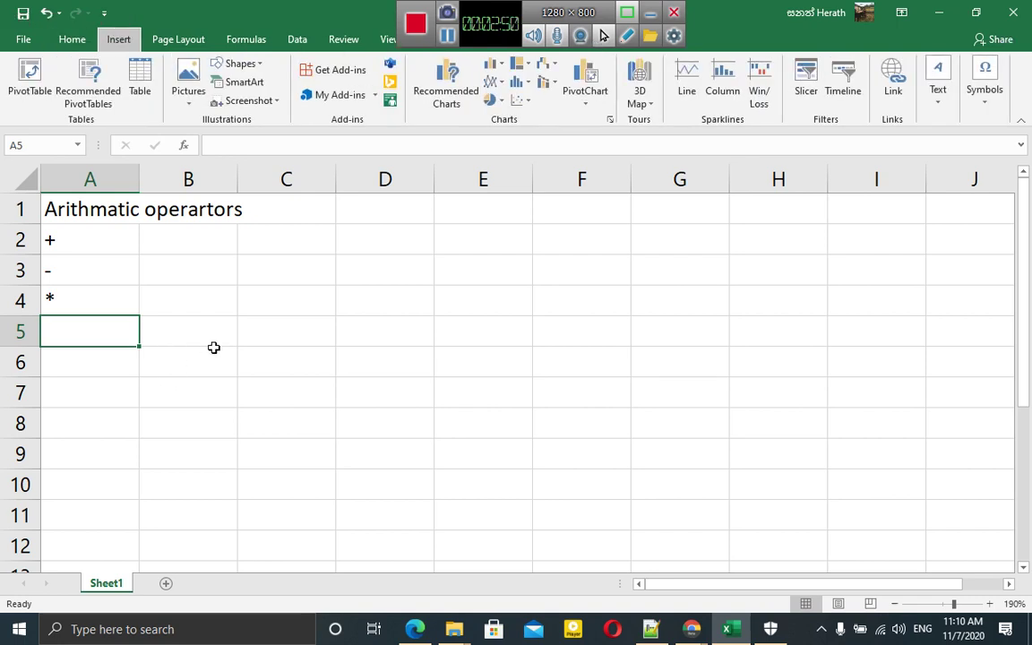
click(200, 351)
key(alt+p)
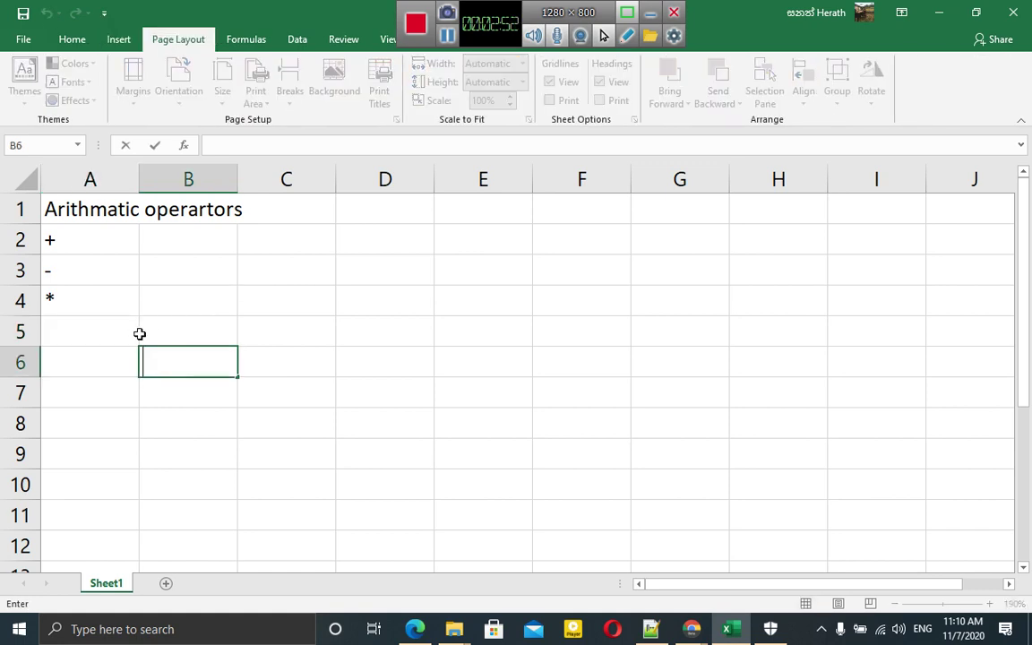
click(112, 331)
key(alt)
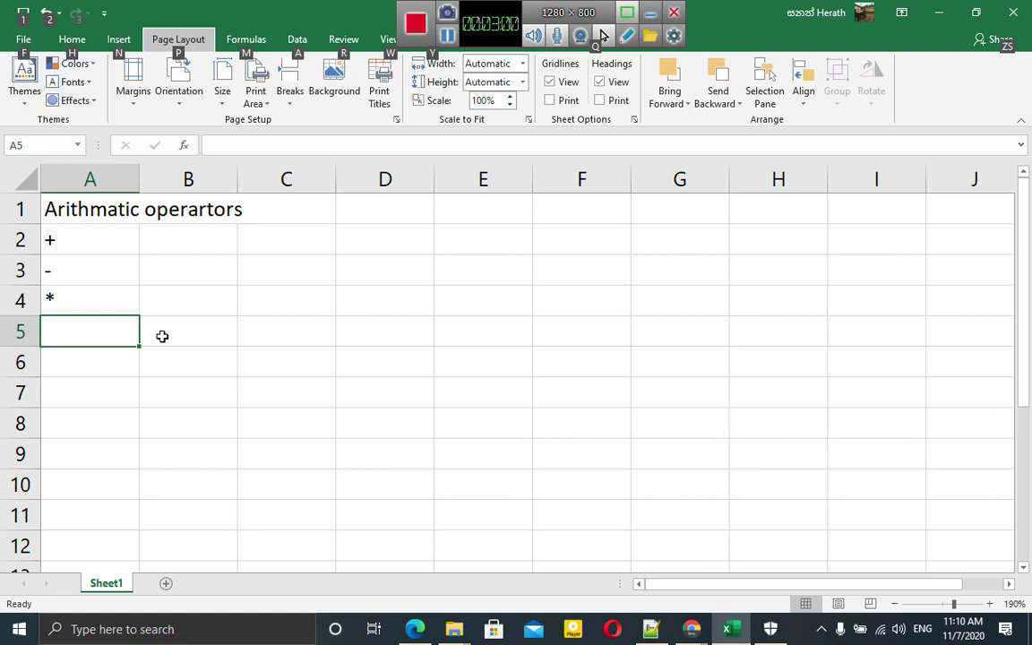
click(251, 307)
click(210, 334)
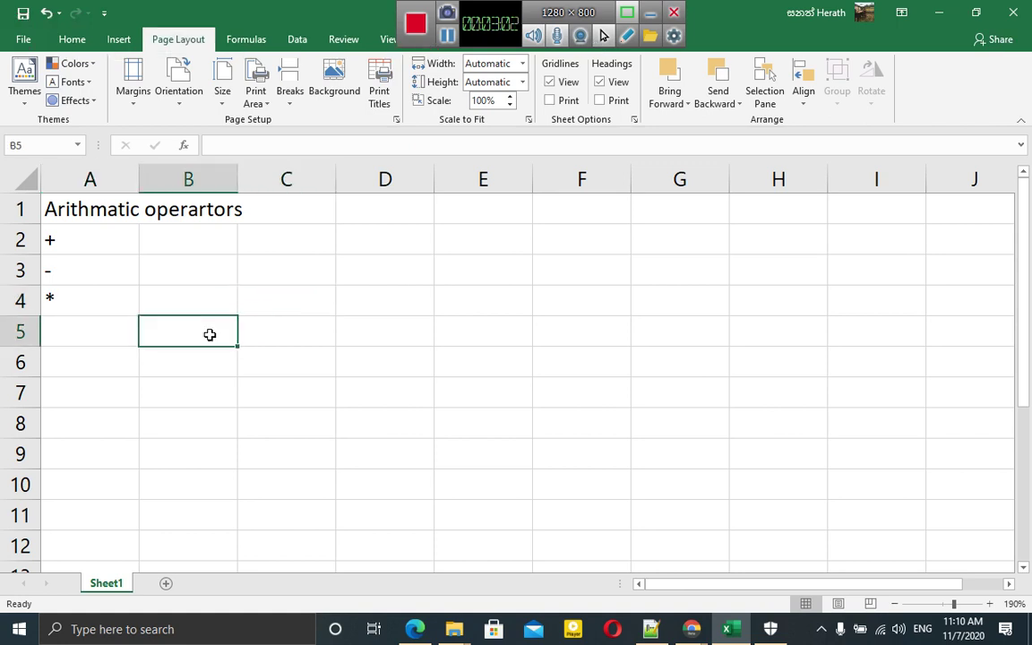
drag(594, 52, 524, 79)
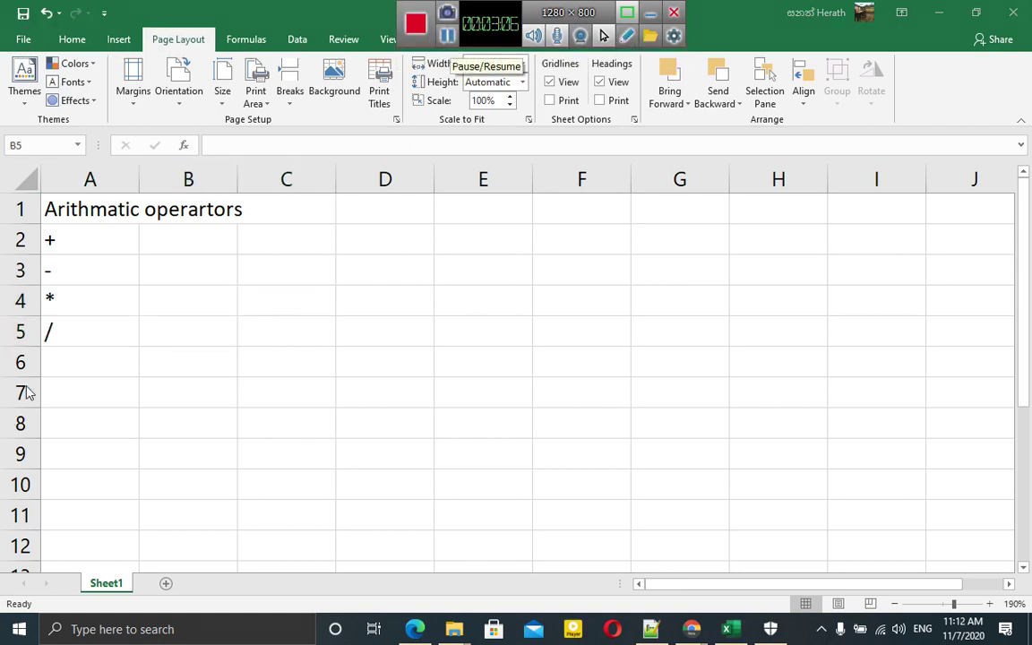
- Enter the caret ^ in cell A6
click(72, 361)
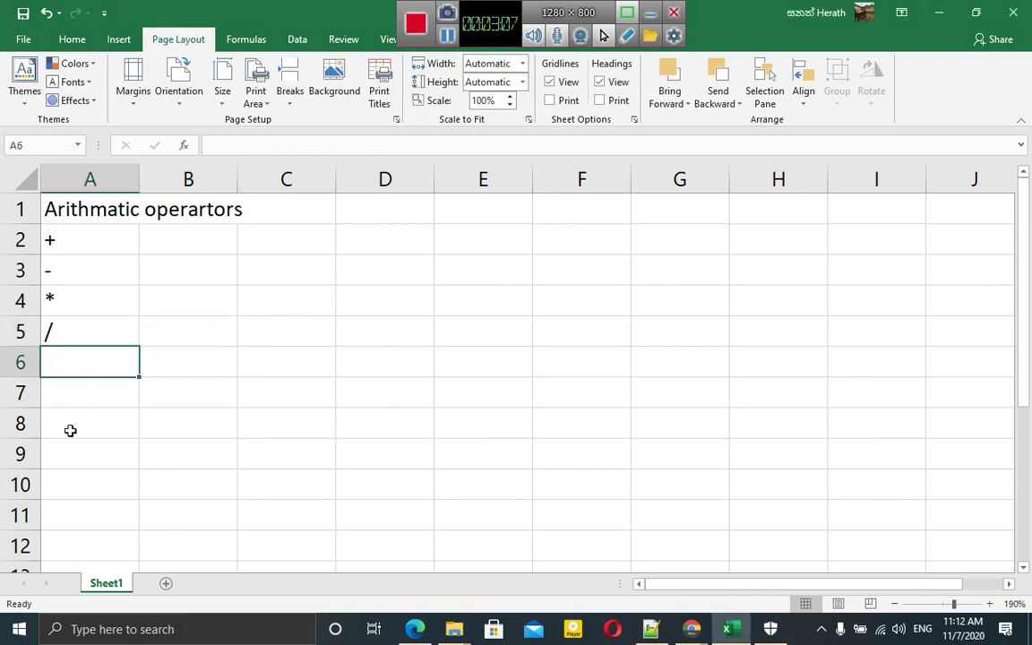
text(^)
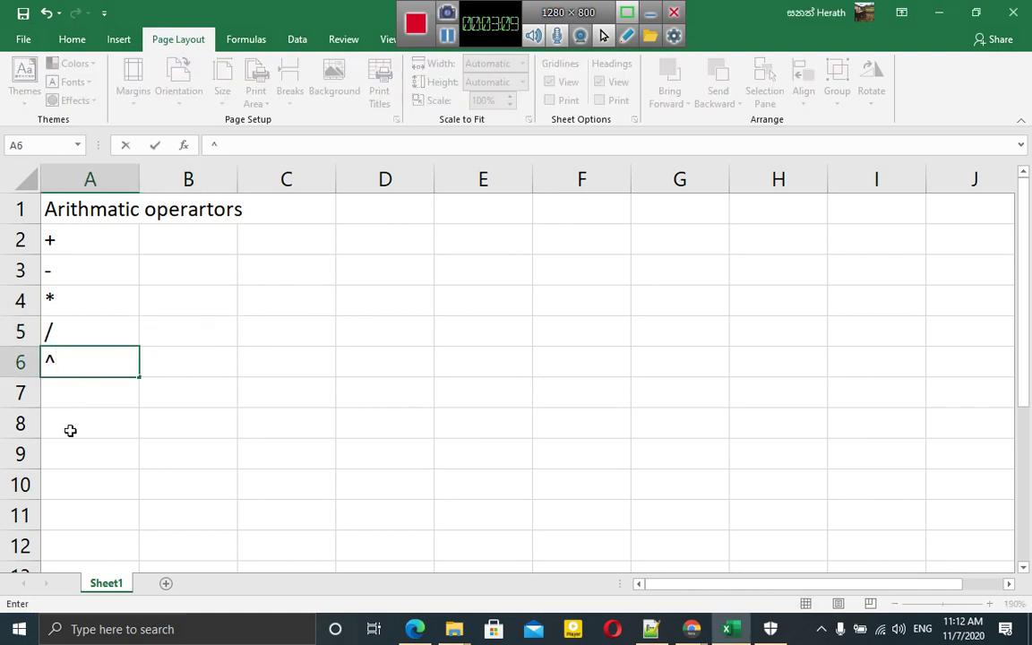
key(Tab)
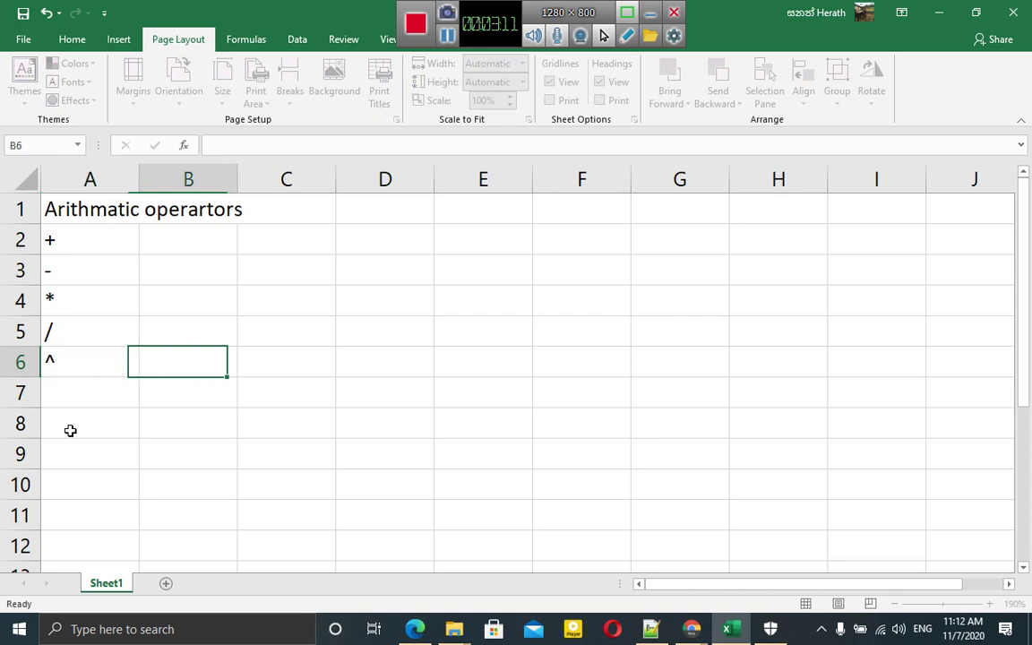
key(Up)
key(Up)
key(Up)
key(Up)
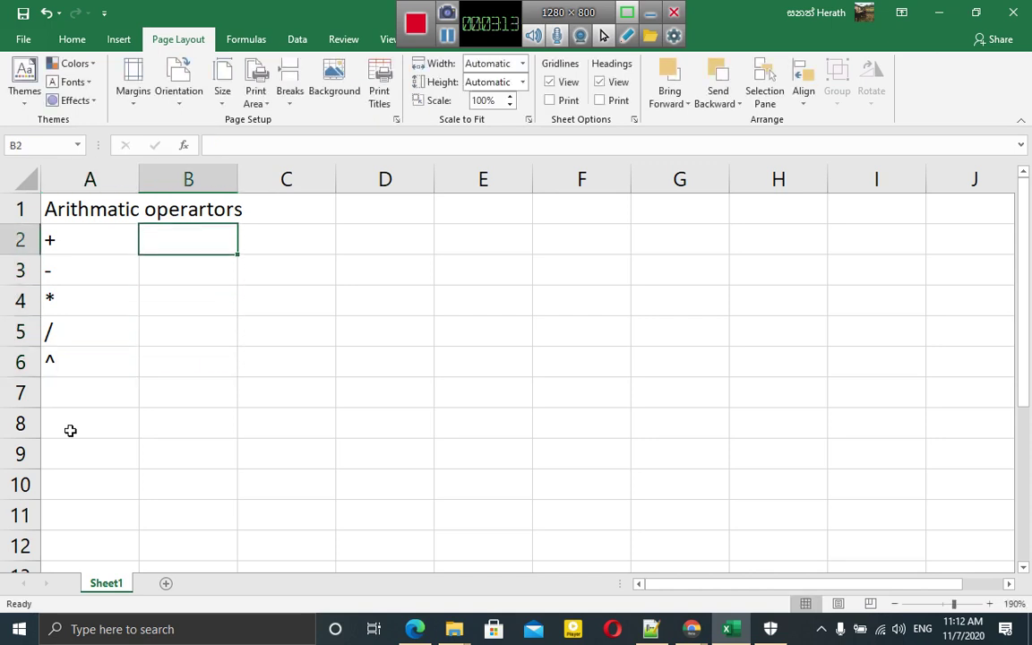
- Label cells B2 through B4 as Add, Sub and Mul
text(Add)
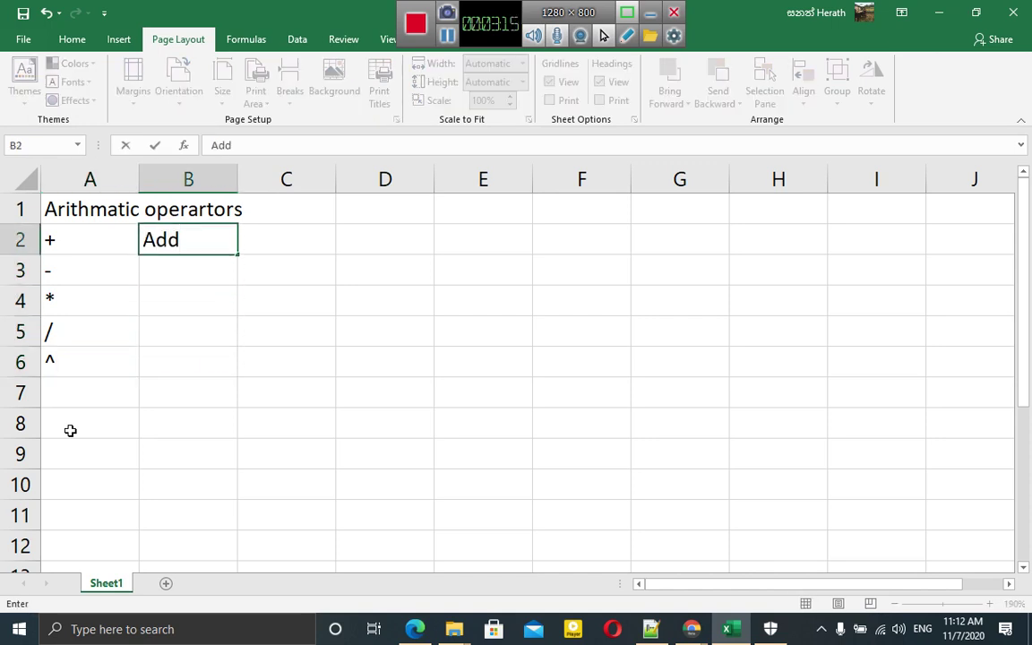
key(Return)
text(S)
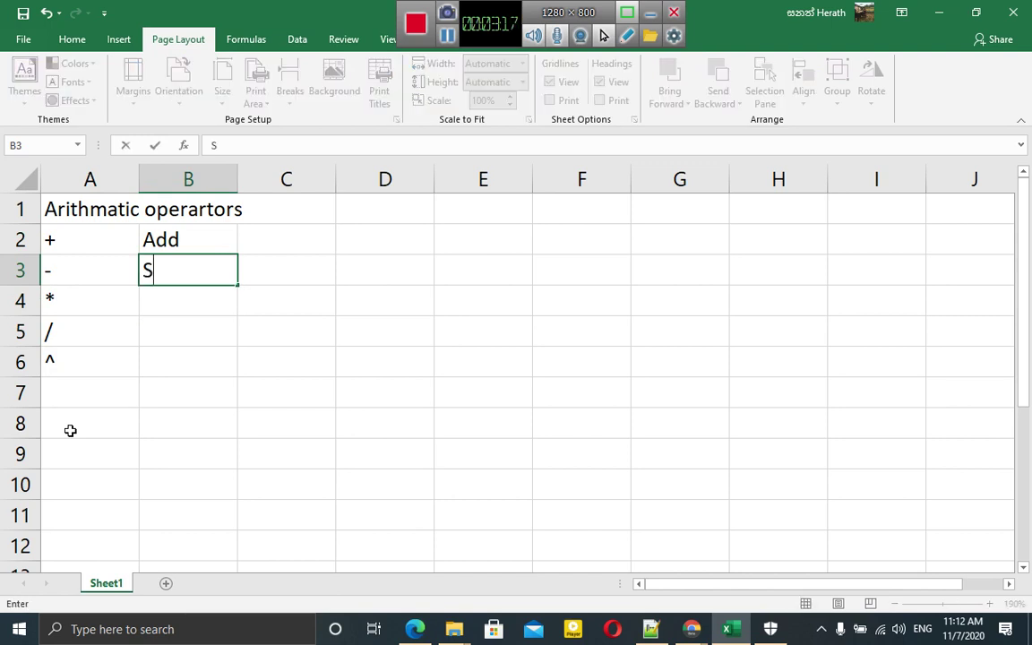
text(ub)
key(Return)
text(Mul)
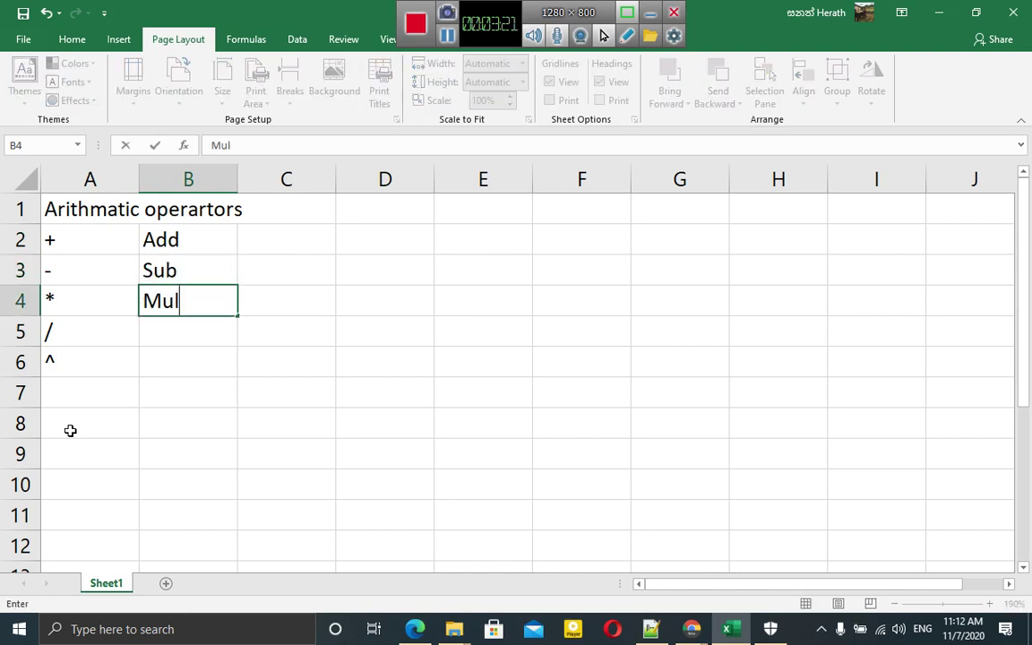
key(Return)
- Label B5 as Div and B6 as Power, fixing the misspelling in B6
text(D)
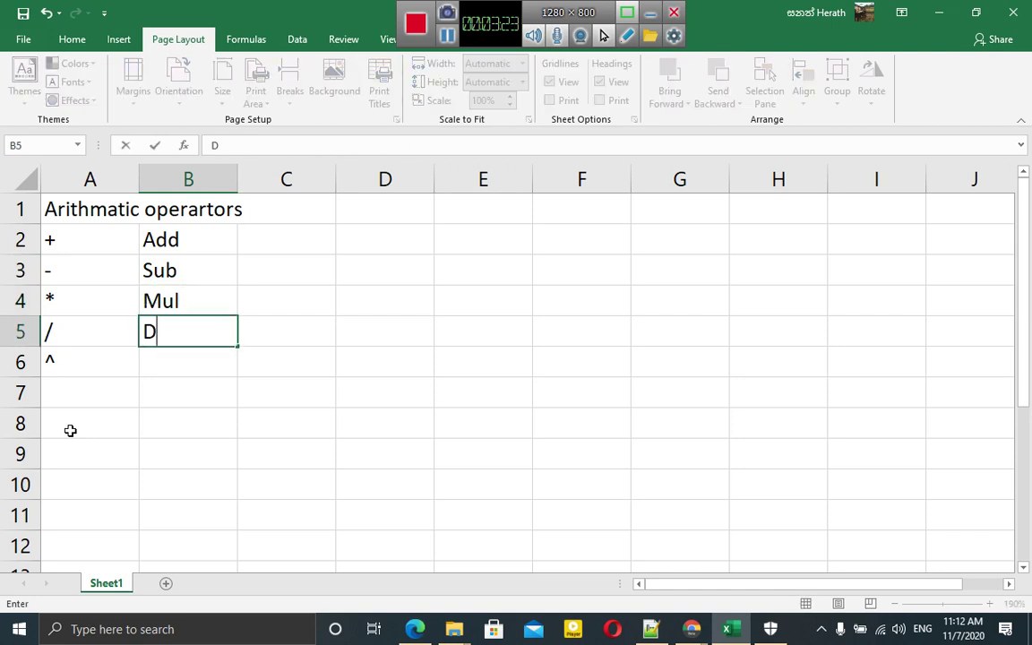
text(iv)
key(Return)
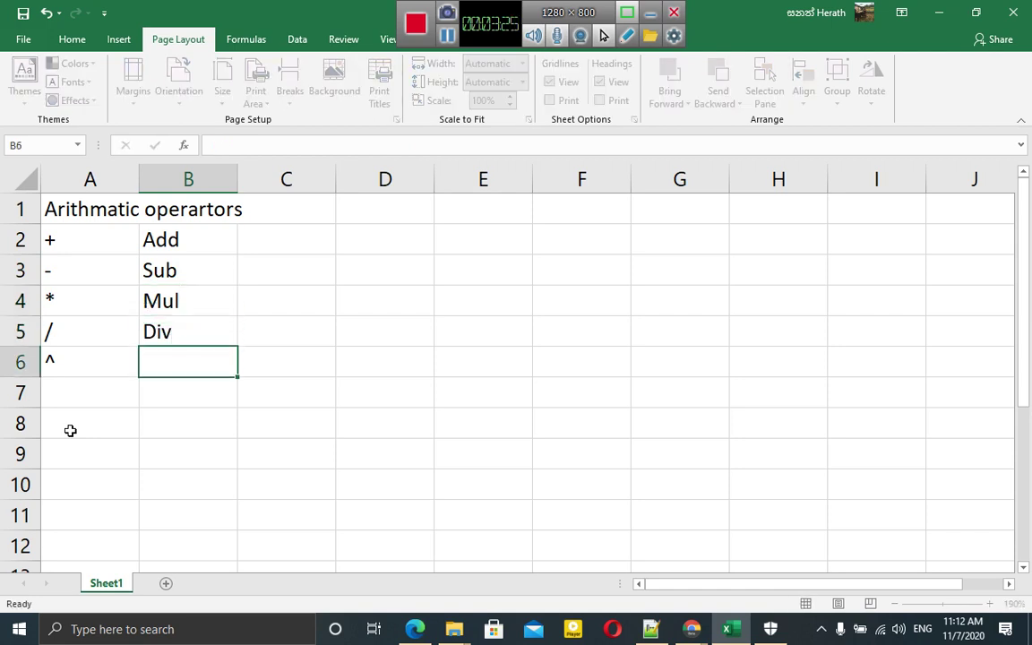
text(ow)
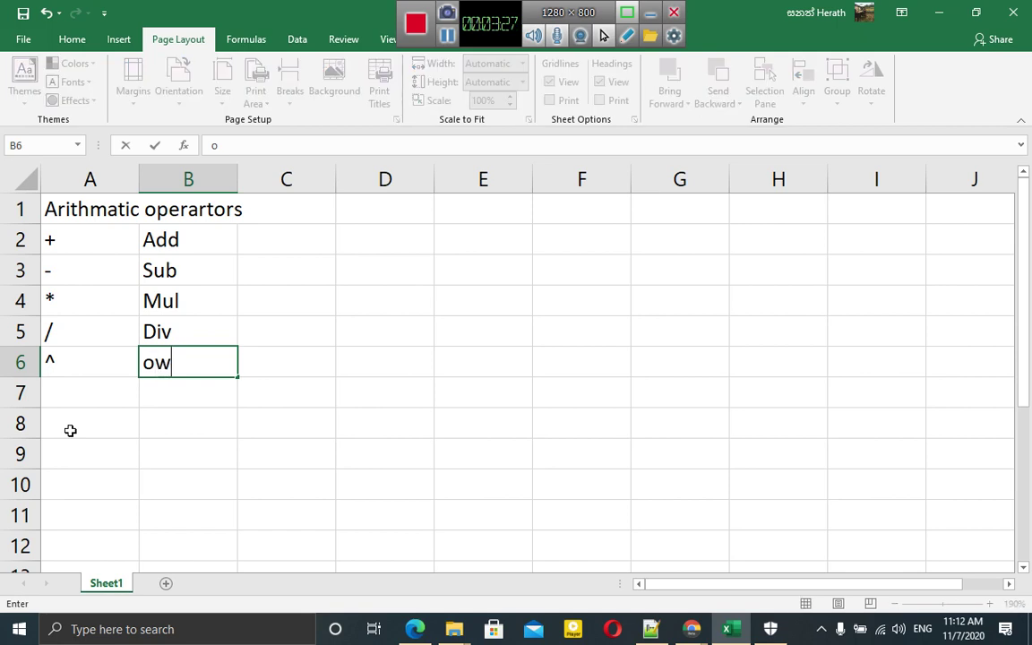
text(er)
key(Left)
key(Right)
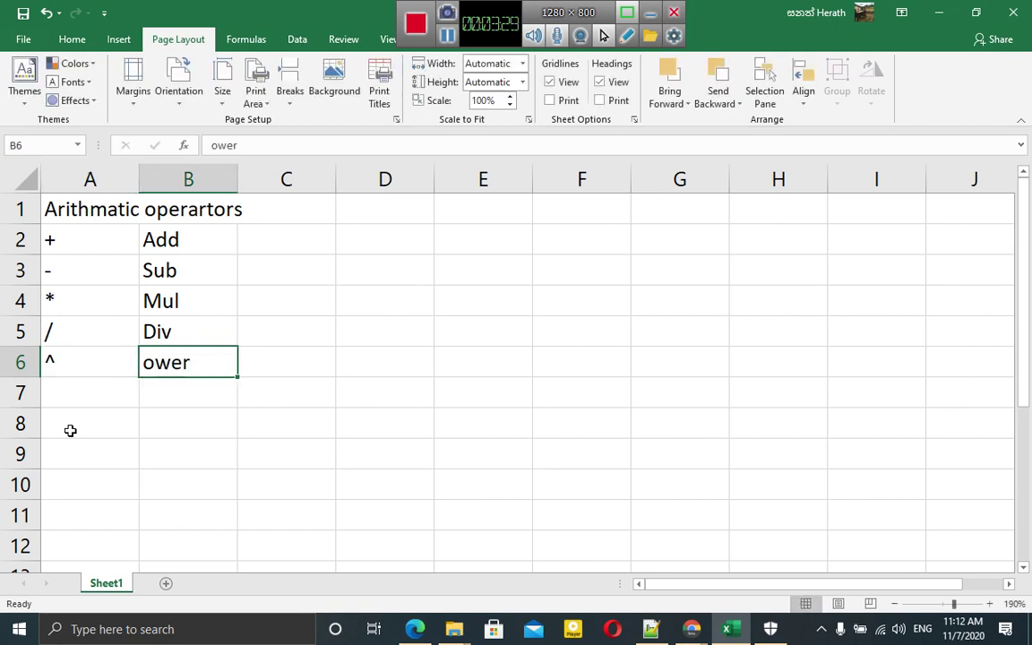
text(P)
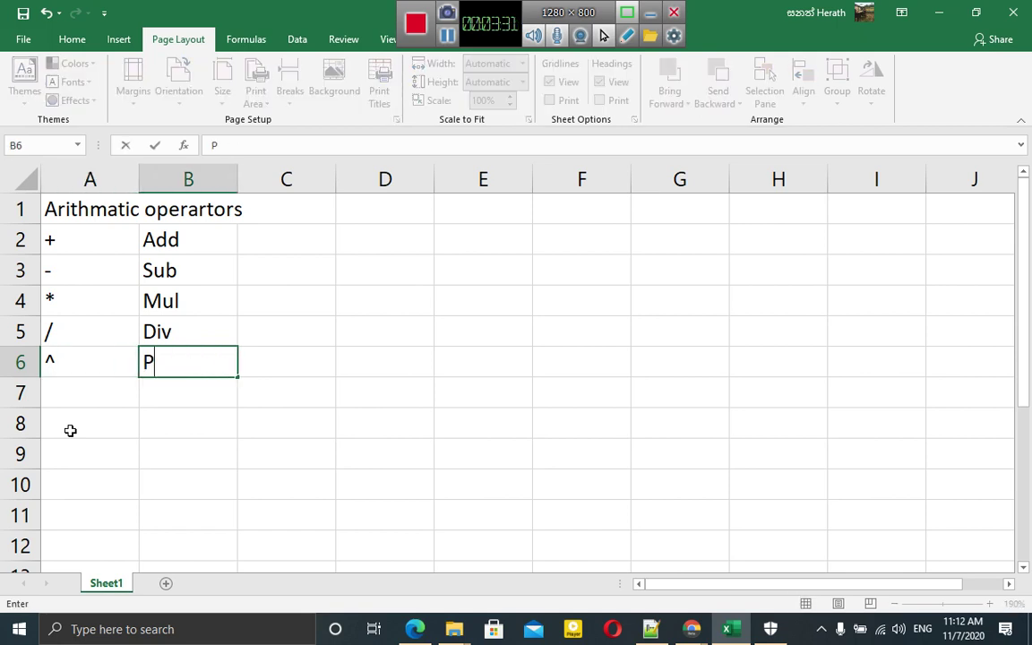
text(O)
key(BackSpace)
text(ower)
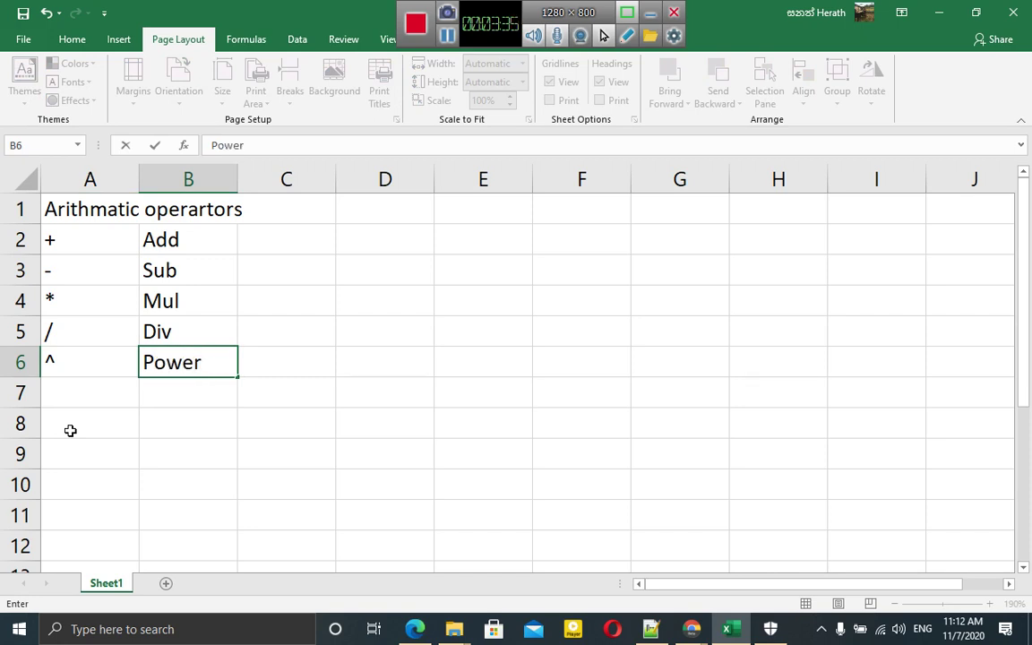
key(Right)
key(Up)
key(Up)
key(Up)
key(Up)
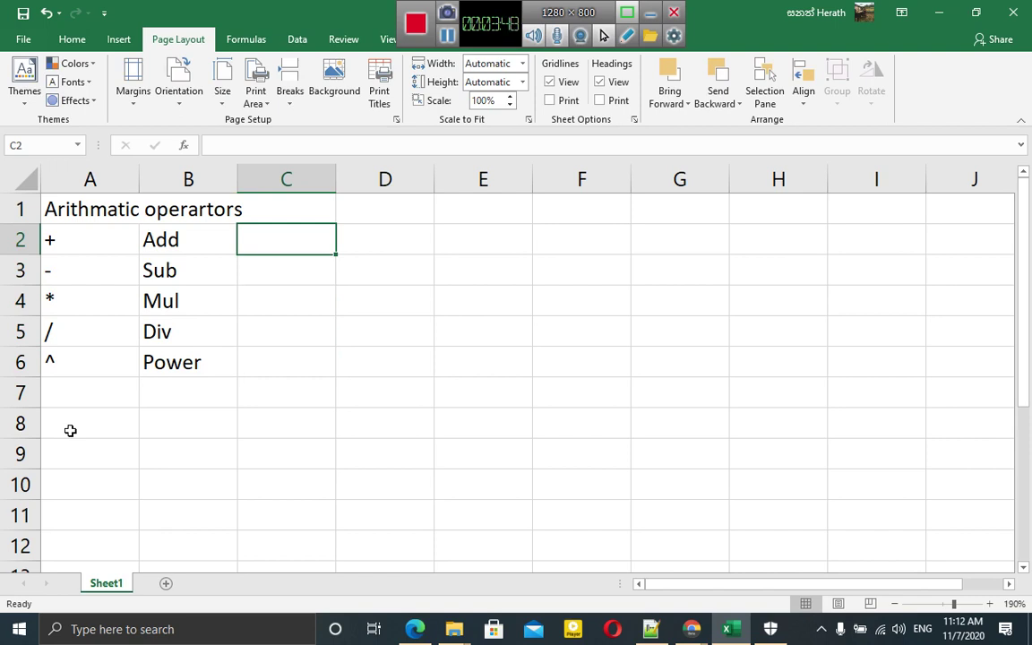
- Show =10+2 as text in C2 and its result 12 in D2
text(')
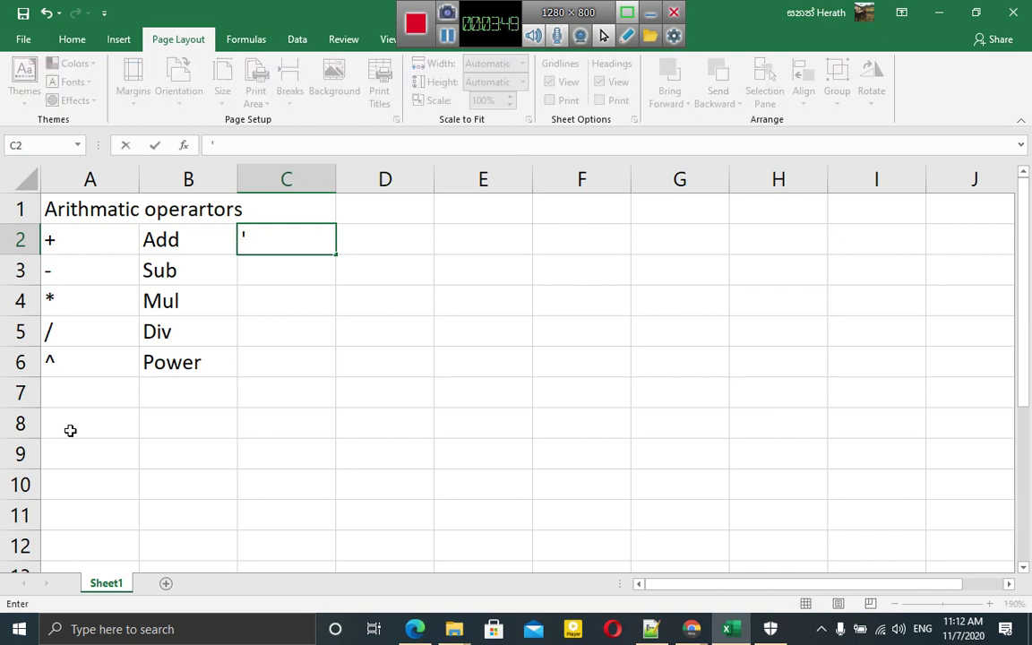
text(=)
text(10)
text(+2)
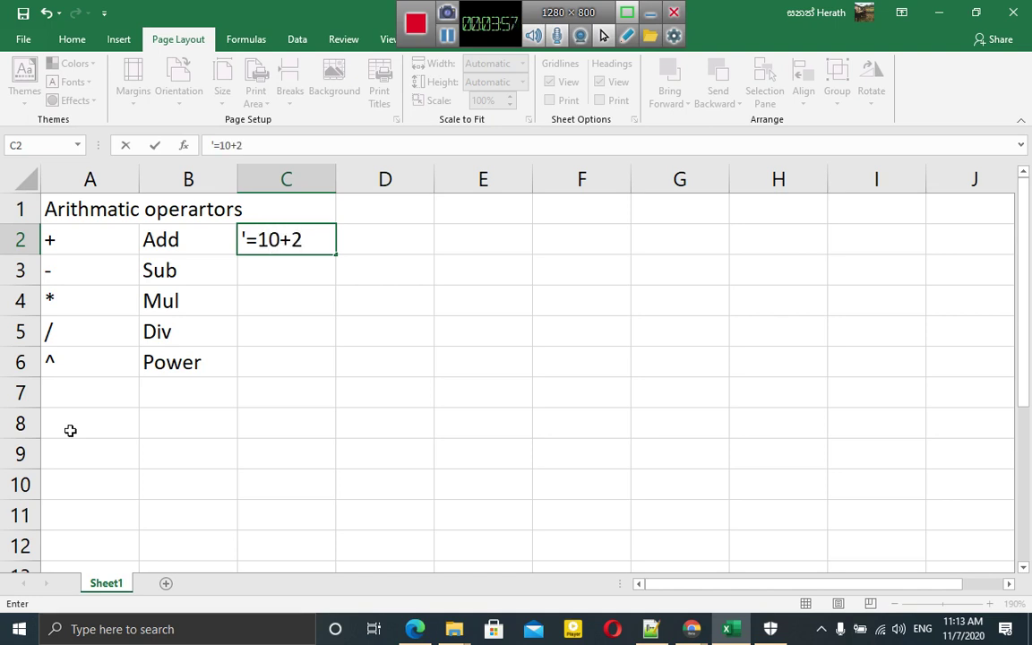
key(Tab)
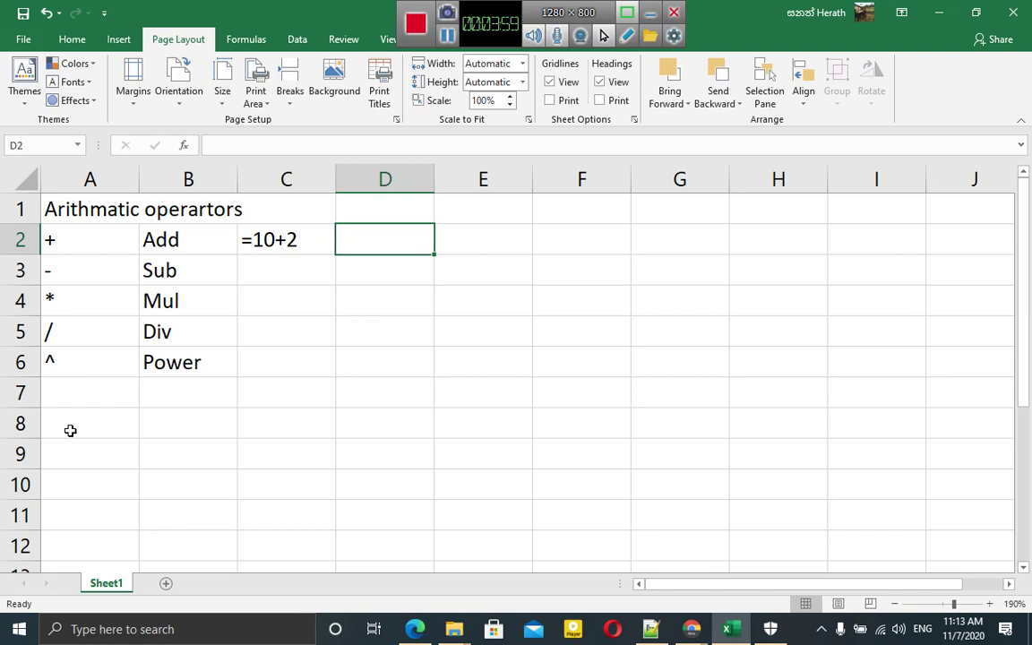
text(=)
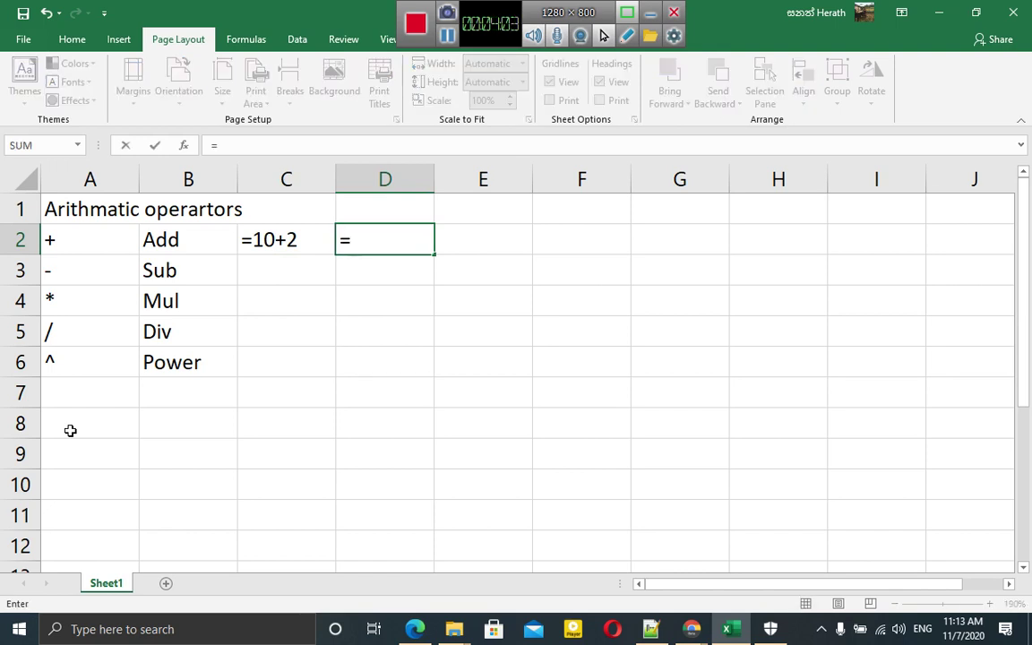
text(10+)
text(2)
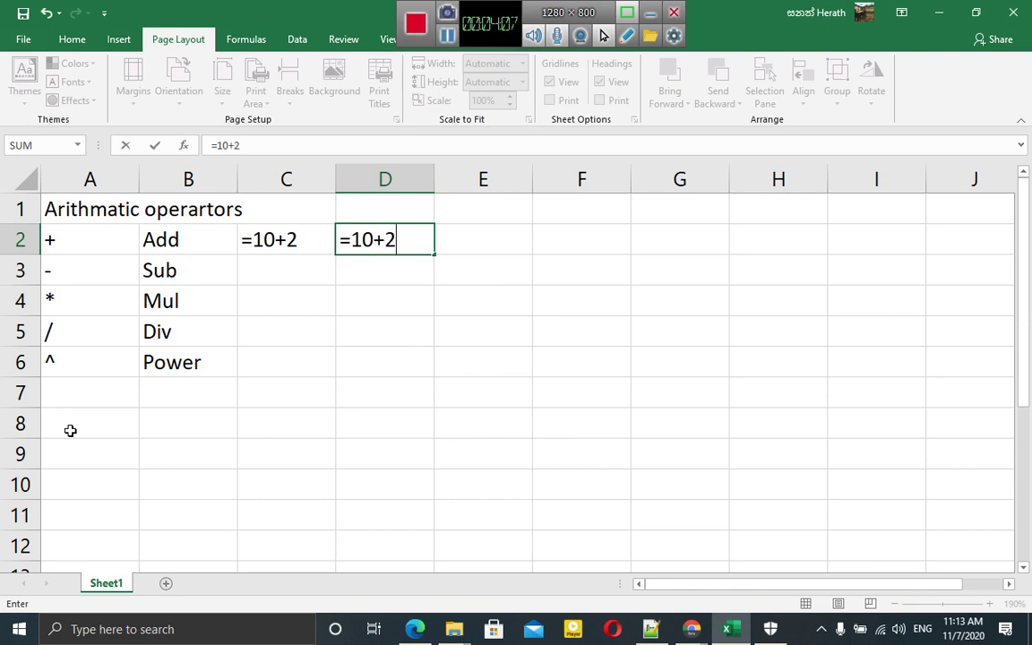
key(Return)
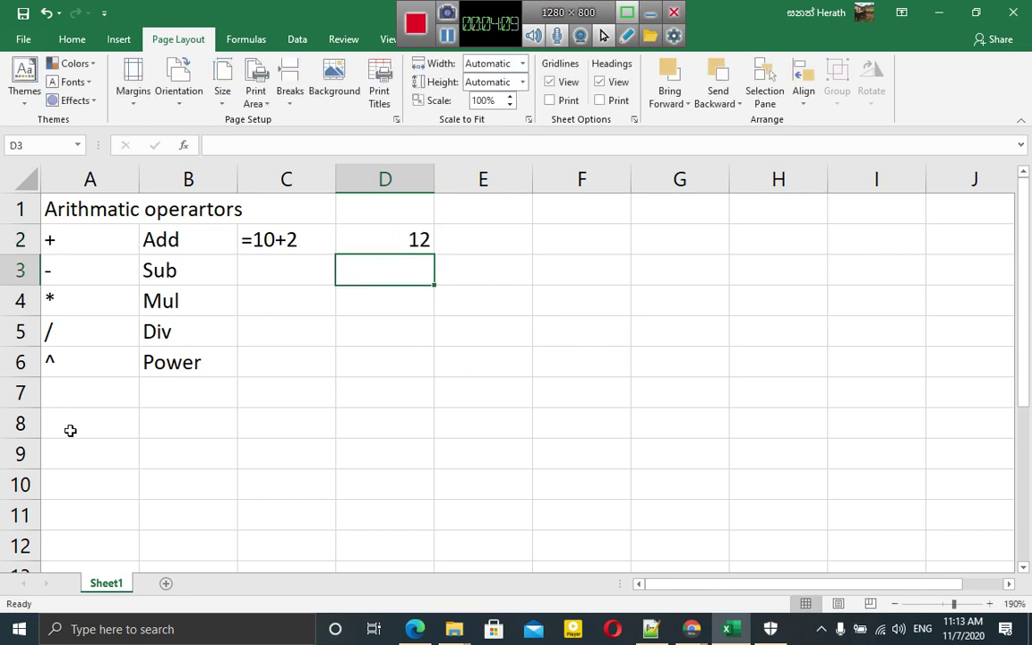
- Show =10-2 as text in C3 and its result 8 in D3
click(265, 275)
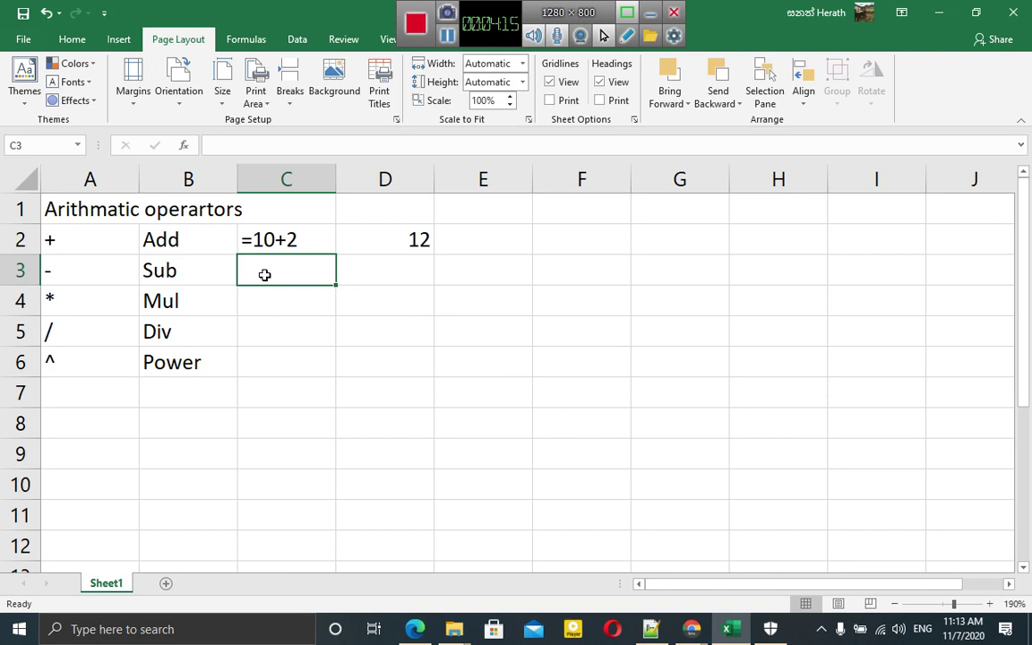
text('=)
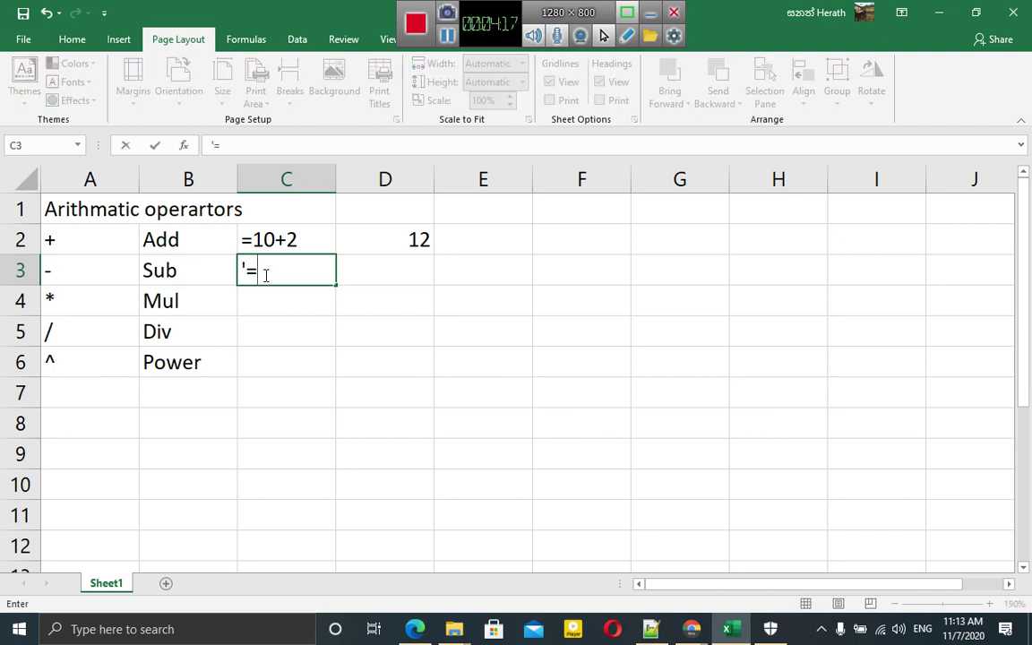
text(10-)
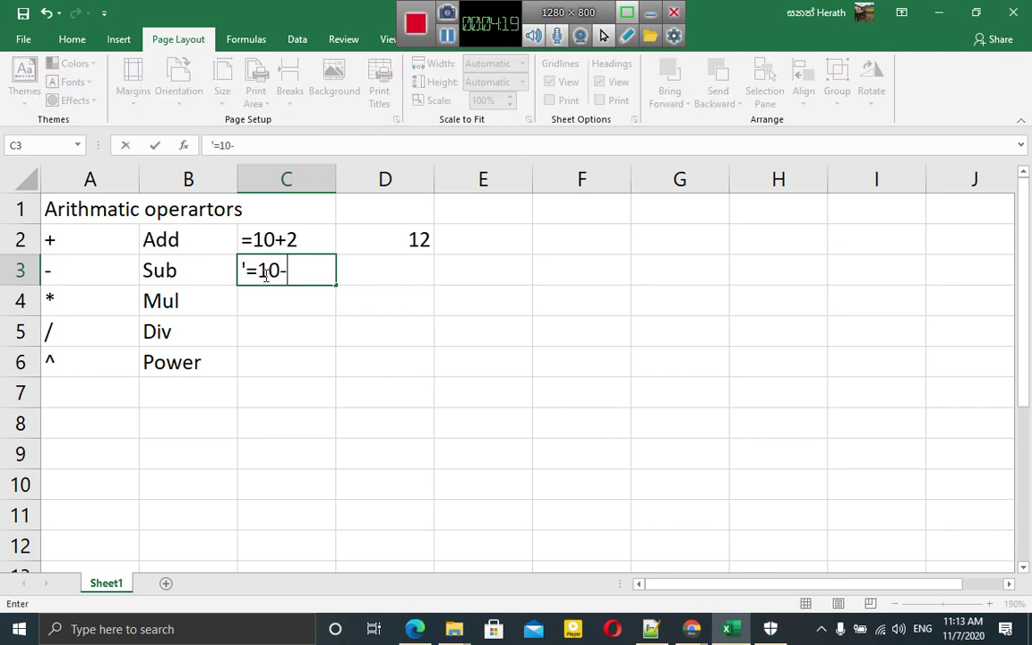
text(2)
key(Tab)
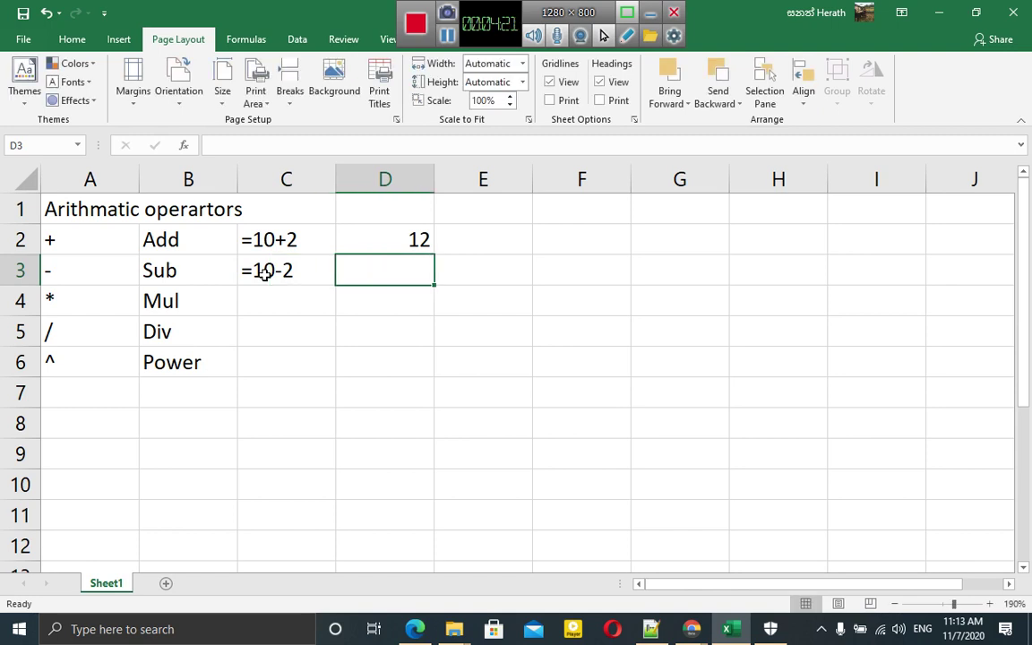
text(=)
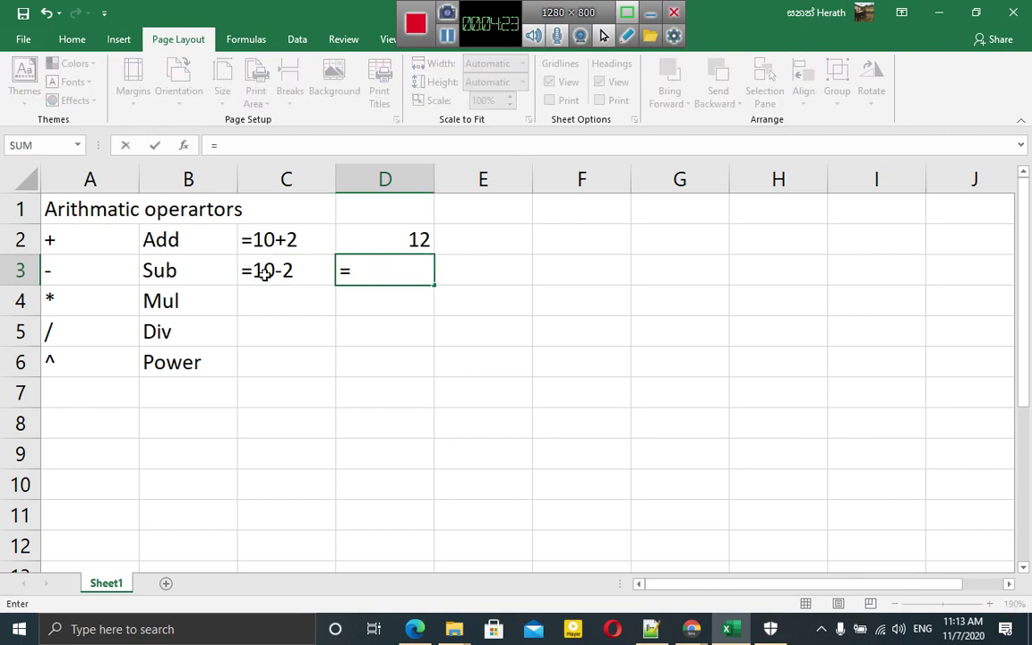
text(10)
text(-2)
key(Return)
key(Left)
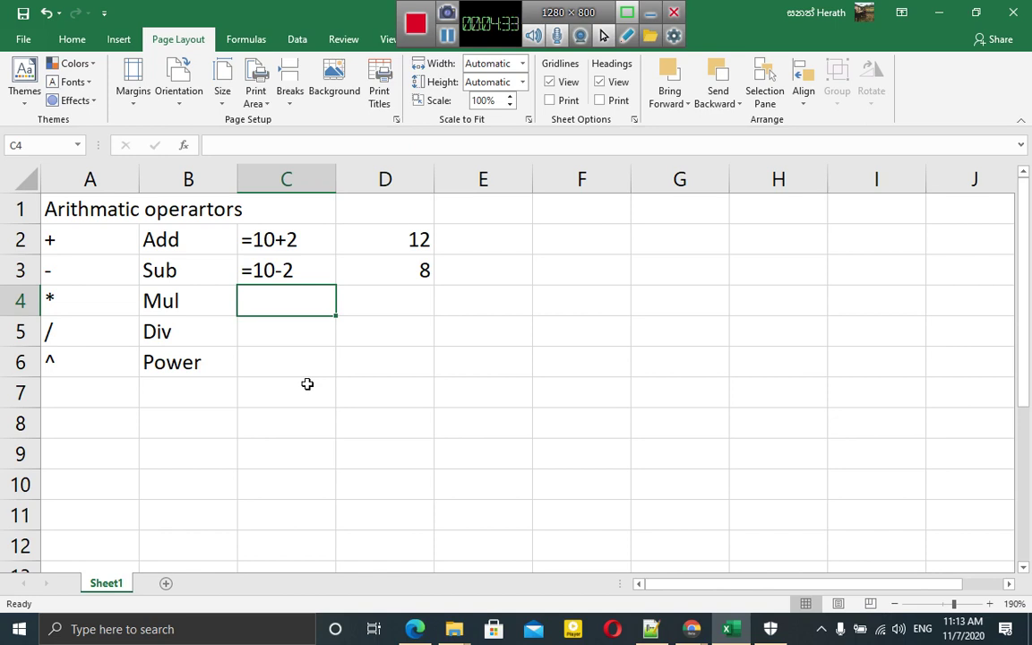
- Show =10*2 as text in C4 and its result 20 in D4
text('=10)
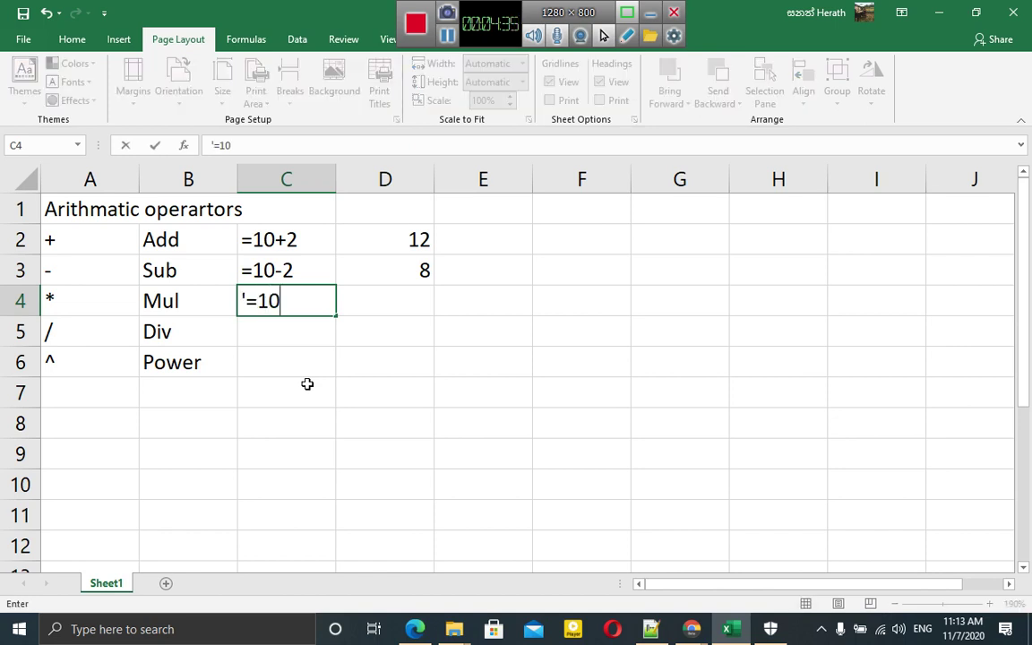
text(*)
text(2)
key(Tab)
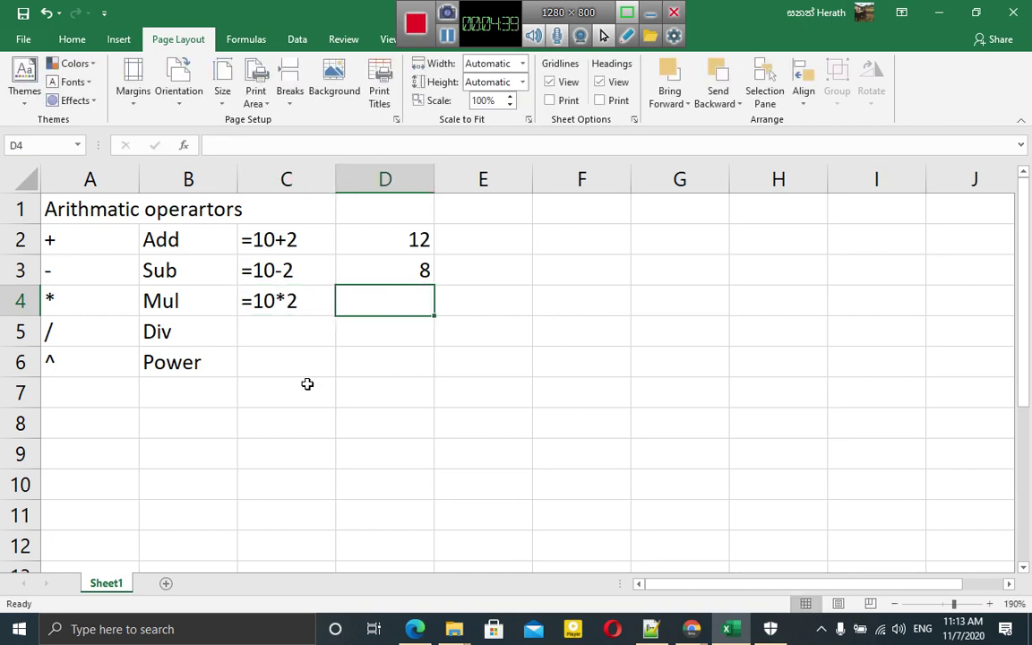
text(1)
key(BackSpace)
text(=)
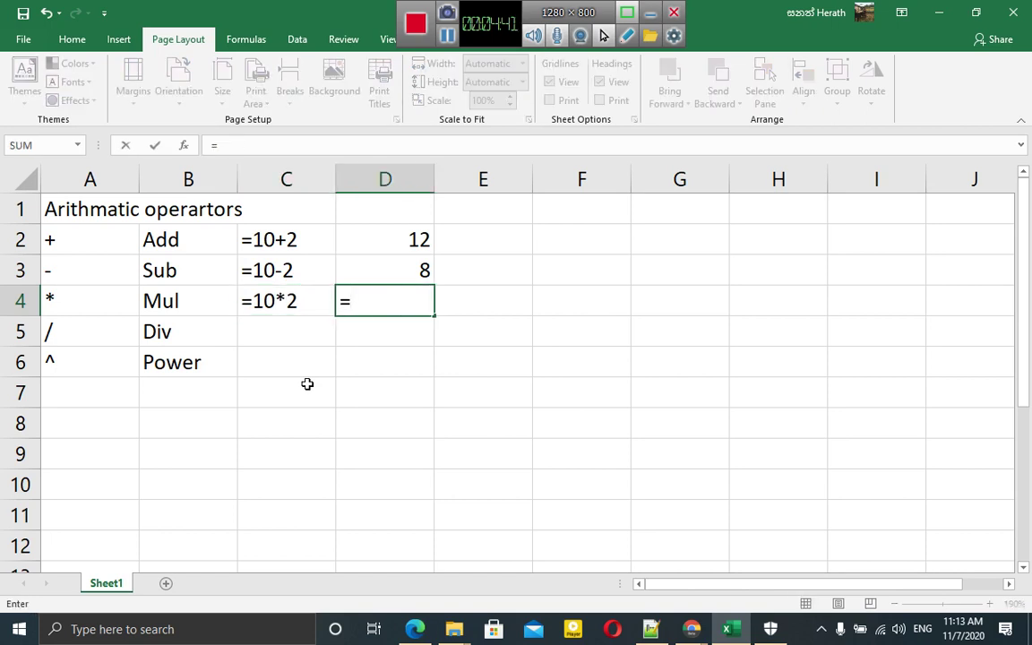
text(10*2)
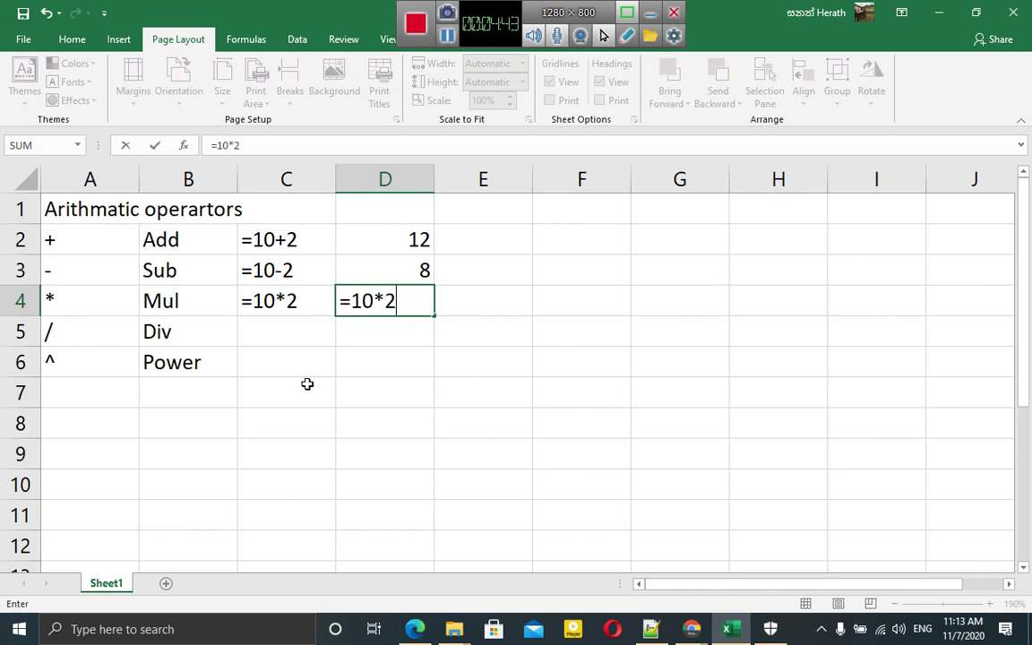
key(Return)
- Show =10/2 as text in C5 and its result 5 in D5
key(Left)
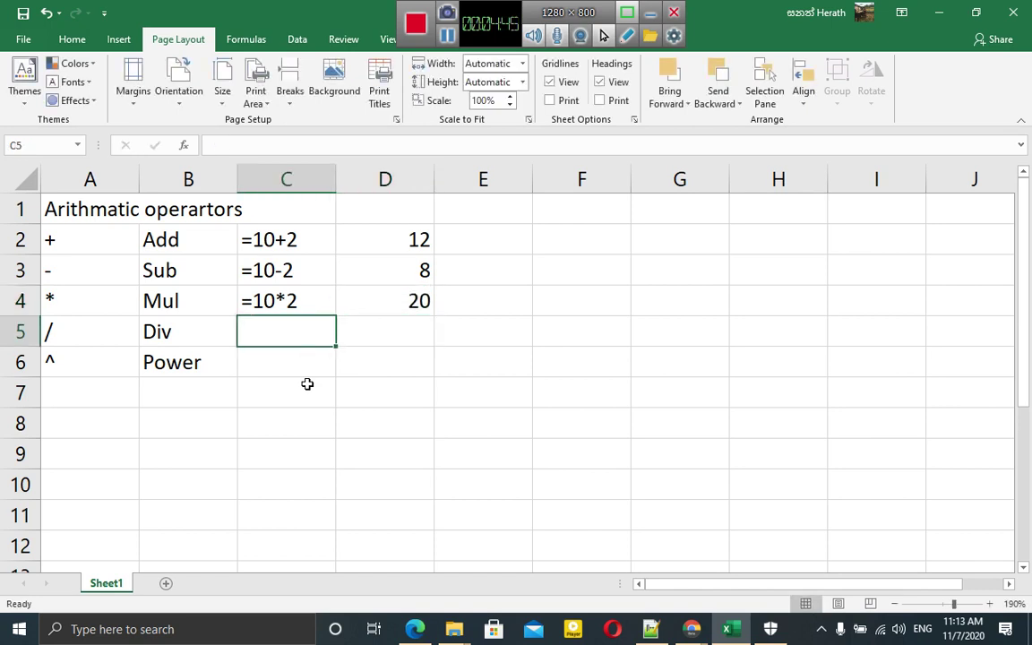
text('=)
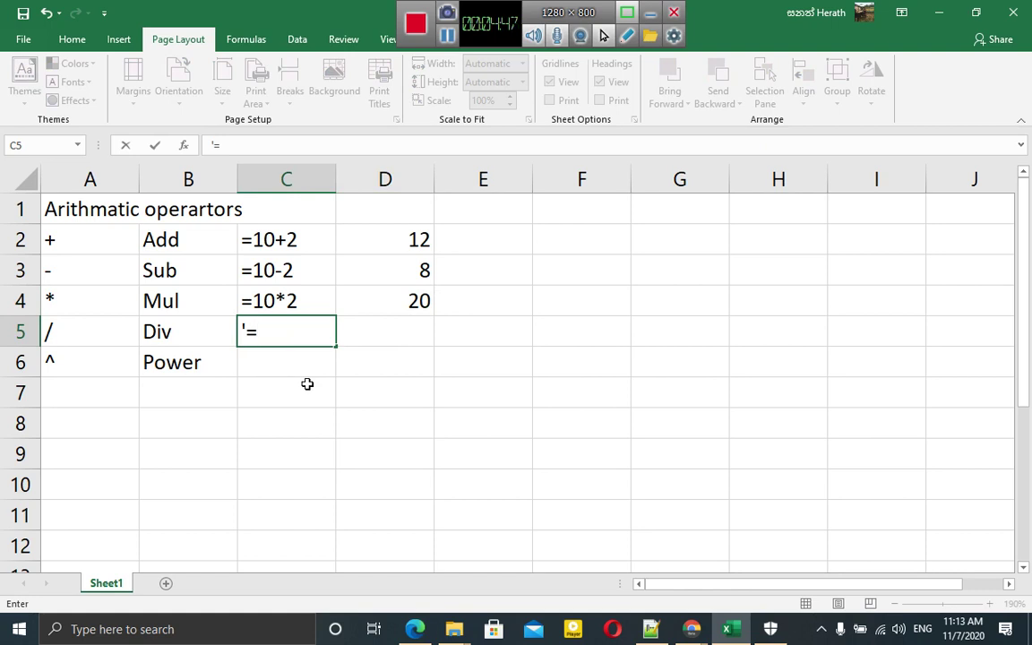
text(10)
text(/2)
key(Tab)
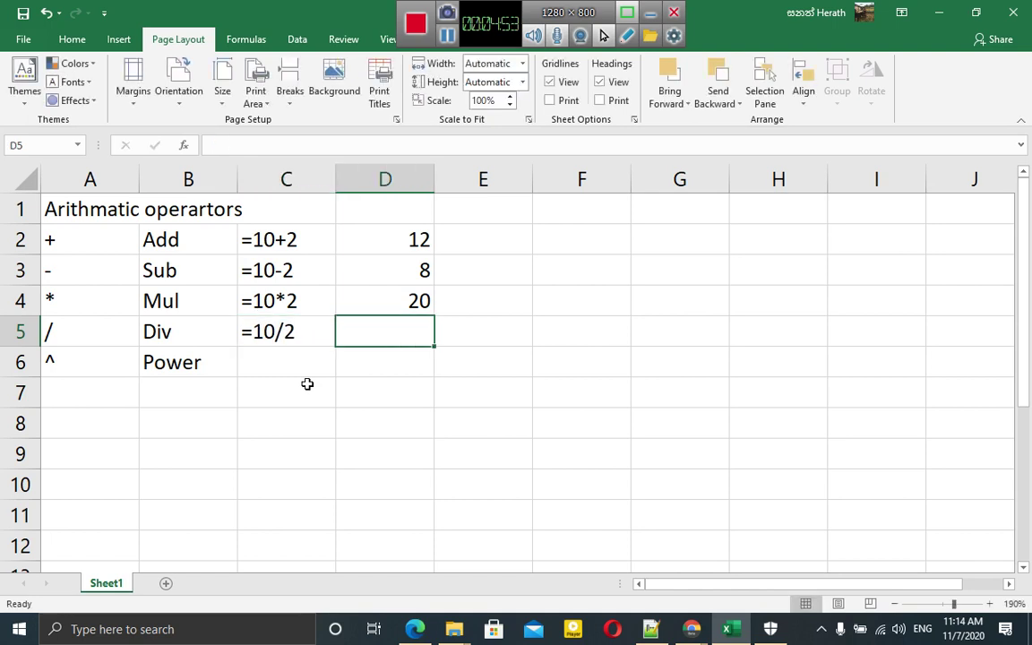
text(=10)
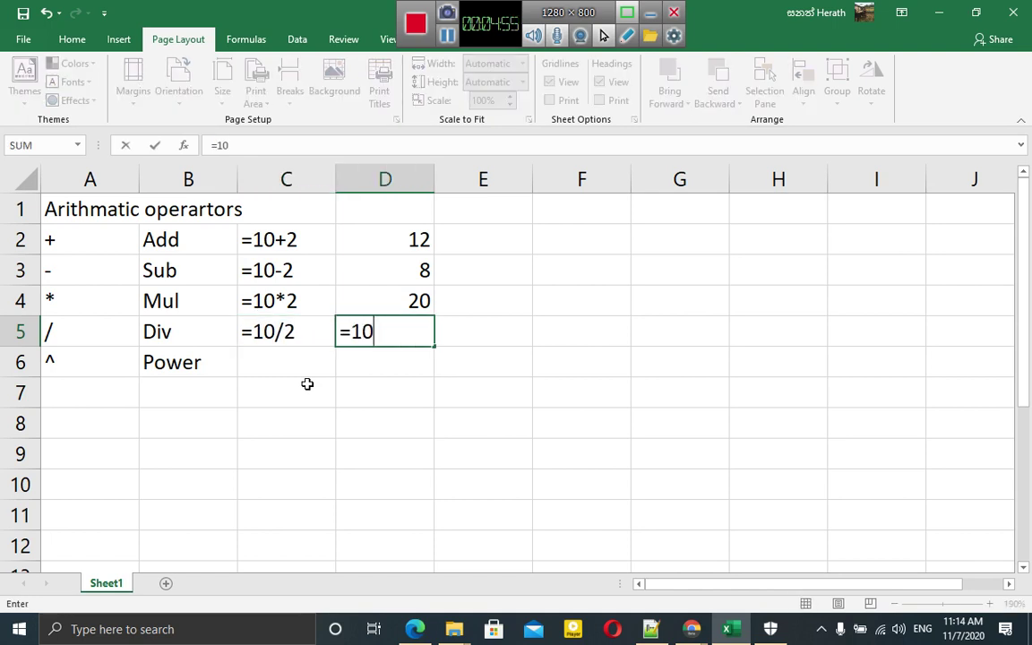
text(/2)
key(Return)
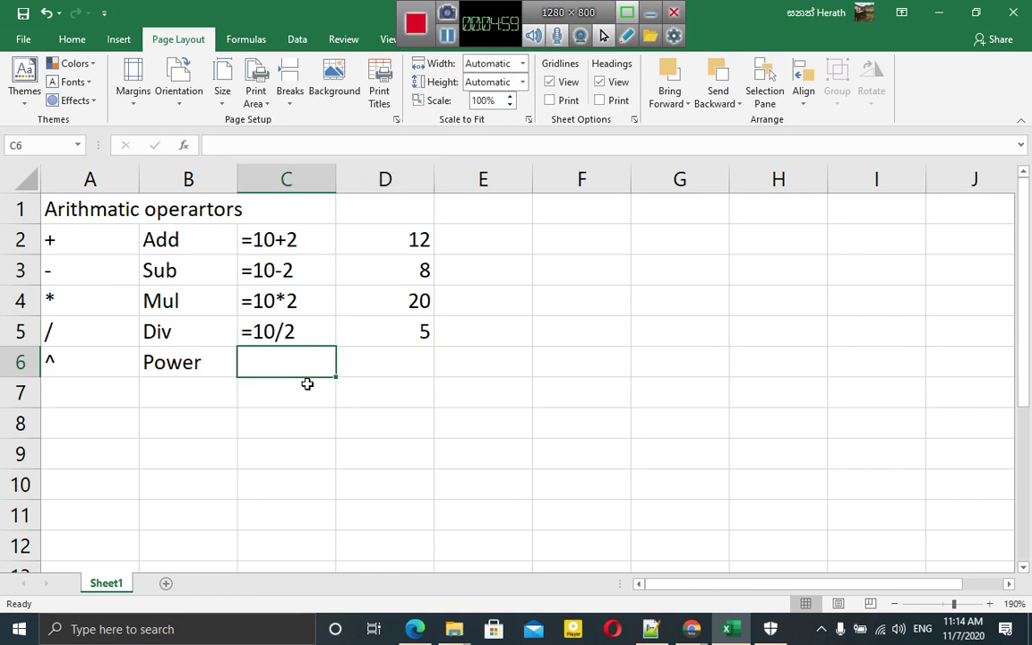
- Show =10^2 as text in C6 and its result 100 in D6
text('=1)
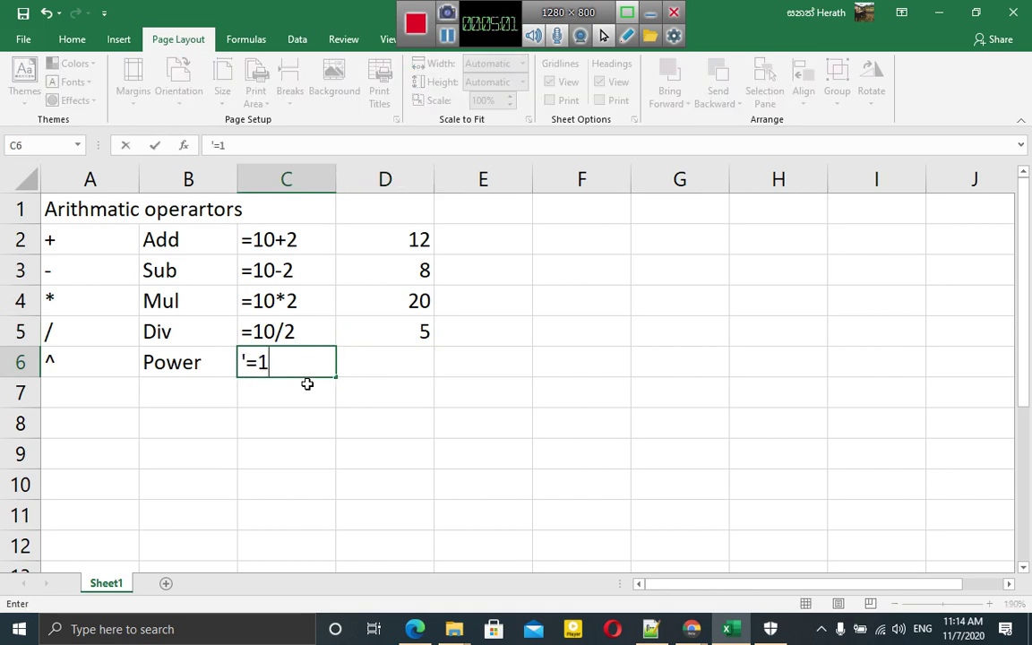
text(0^2)
key(Tab)
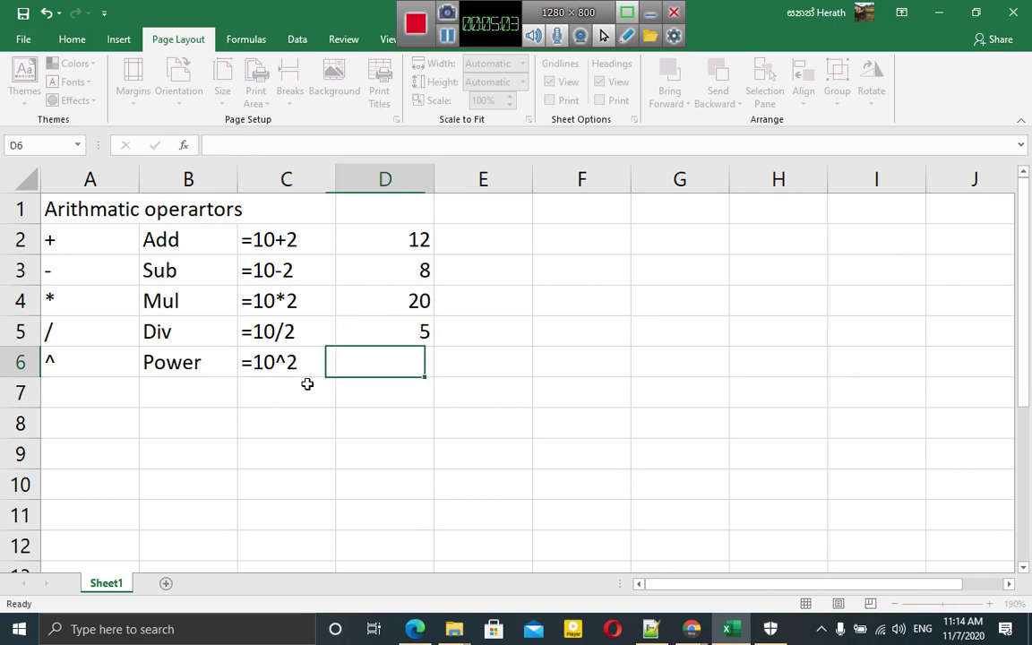
text(=1)
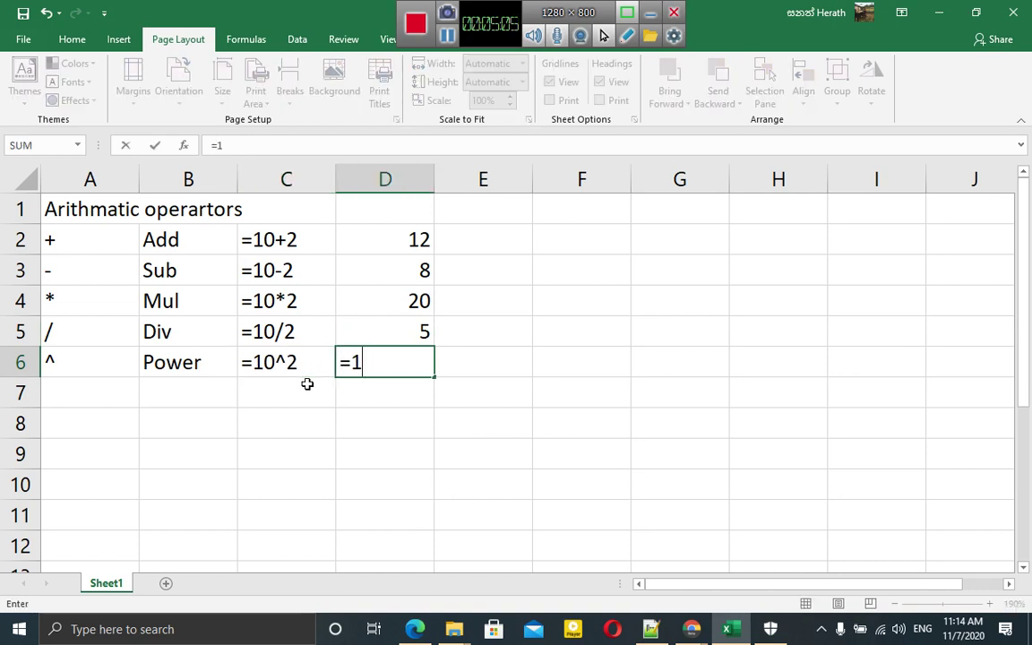
text(0)
text(^2)
key(Return)
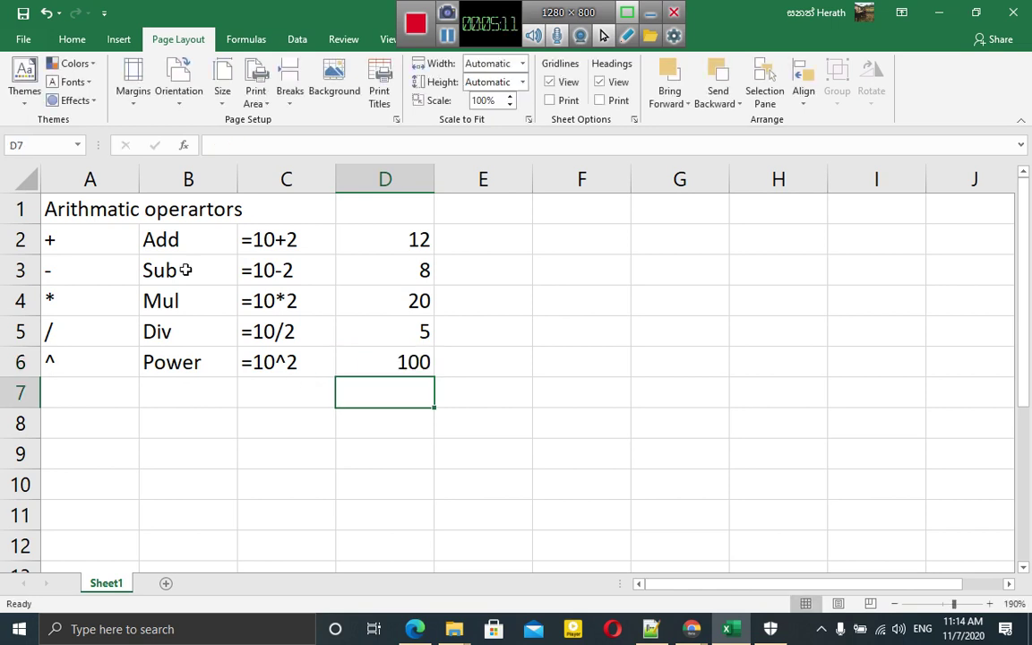
- Apply Outside Borders to the arithmetic table A1:D6 and deselect it
drag(80, 207, 365, 360)
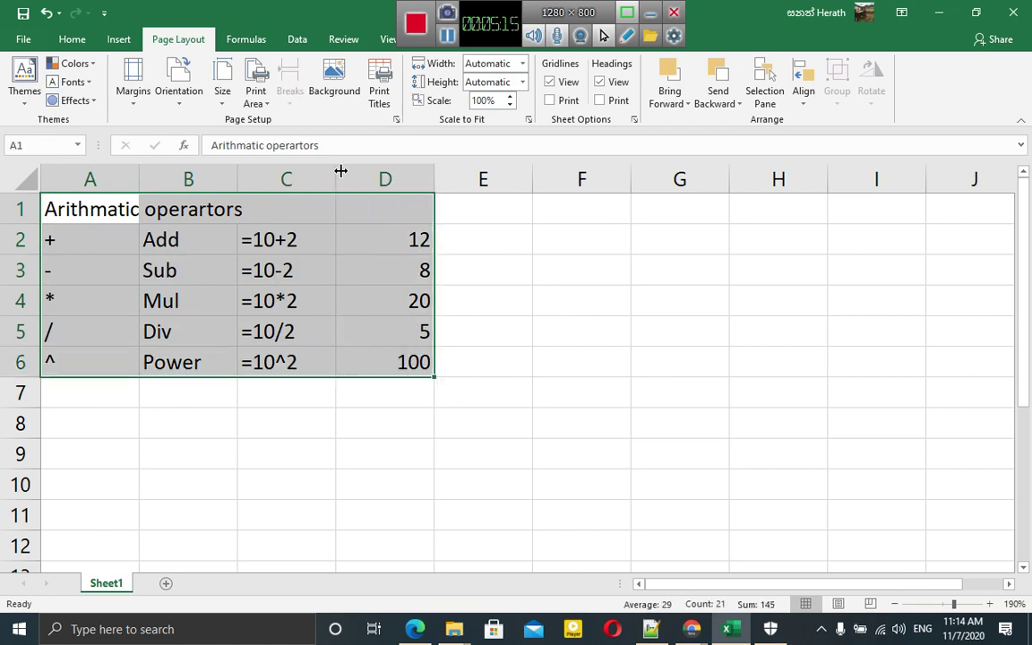
click(120, 41)
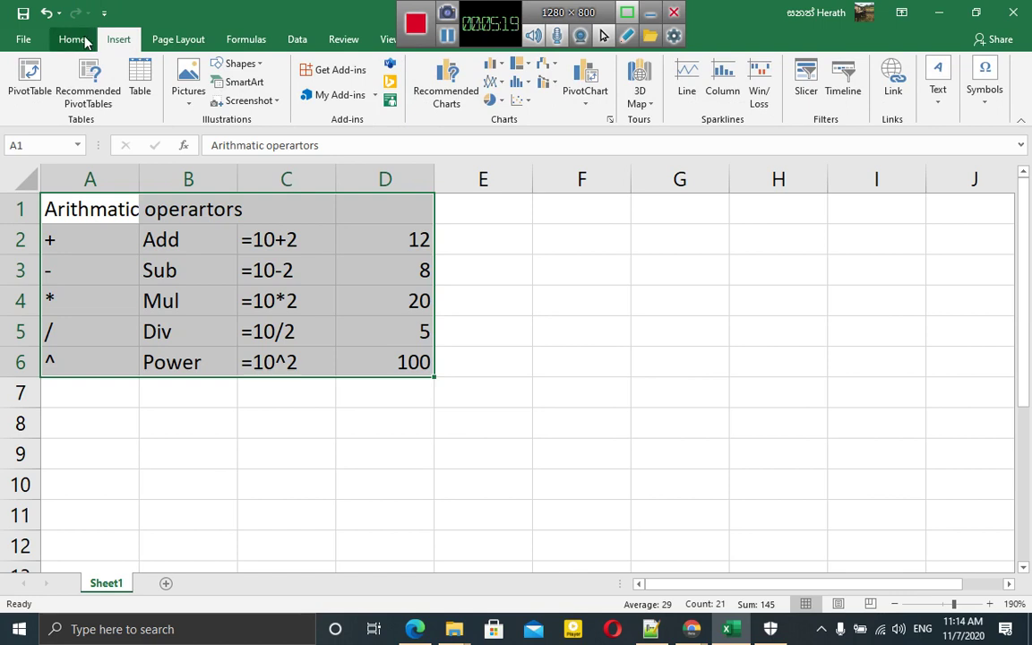
click(75, 40)
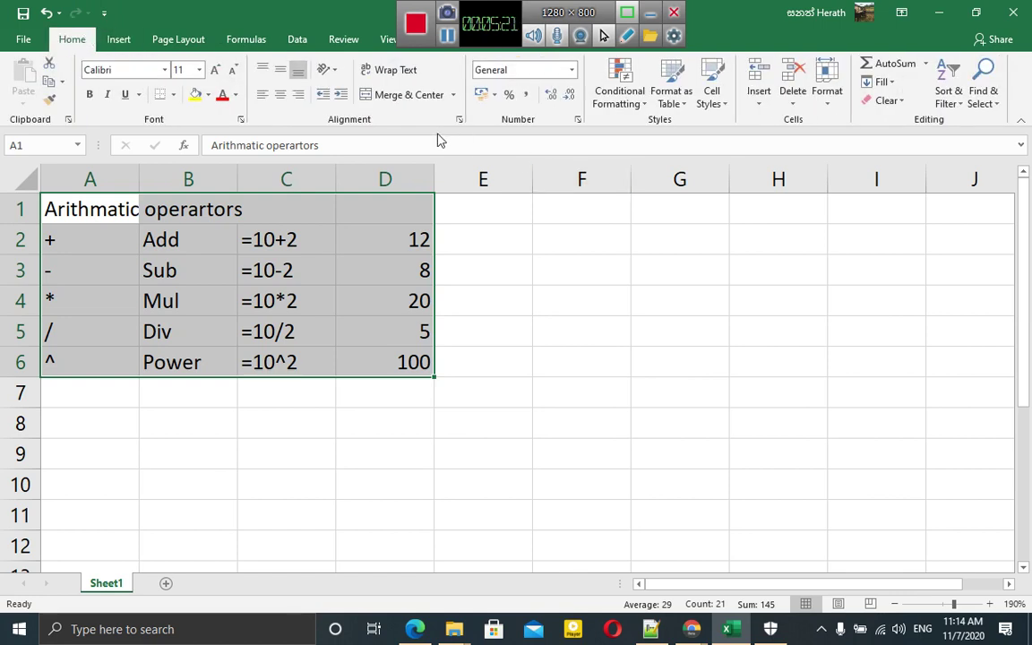
click(172, 95)
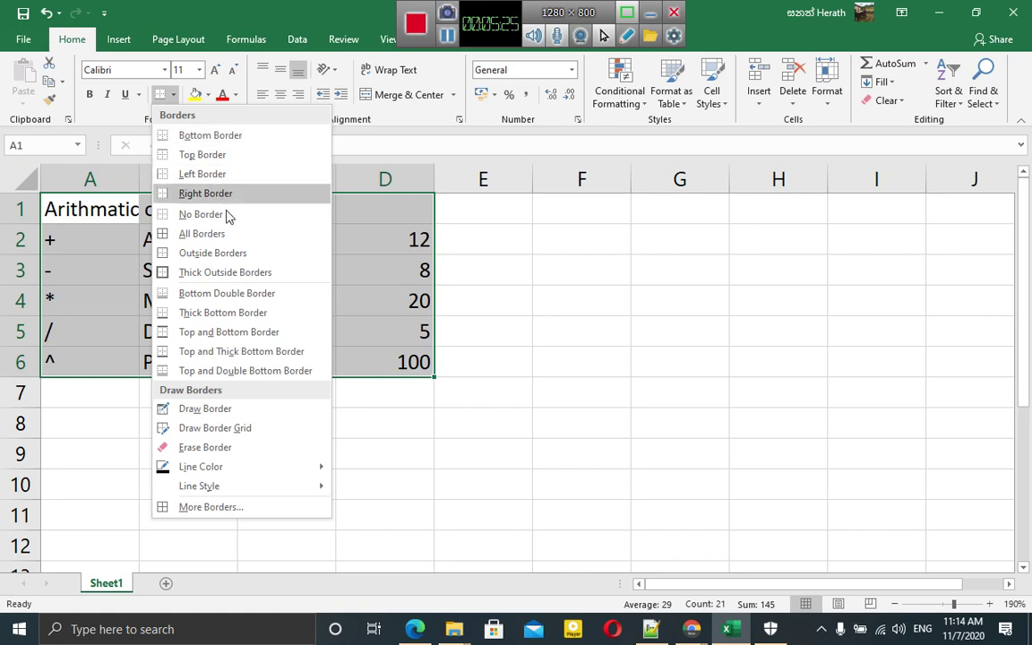
click(229, 254)
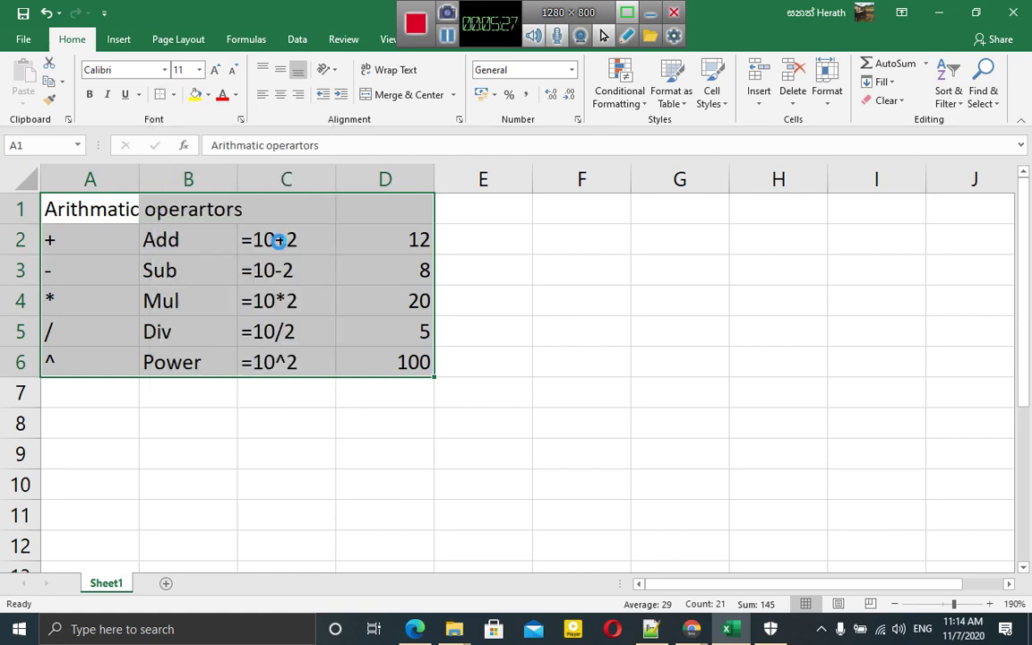
click(540, 280)
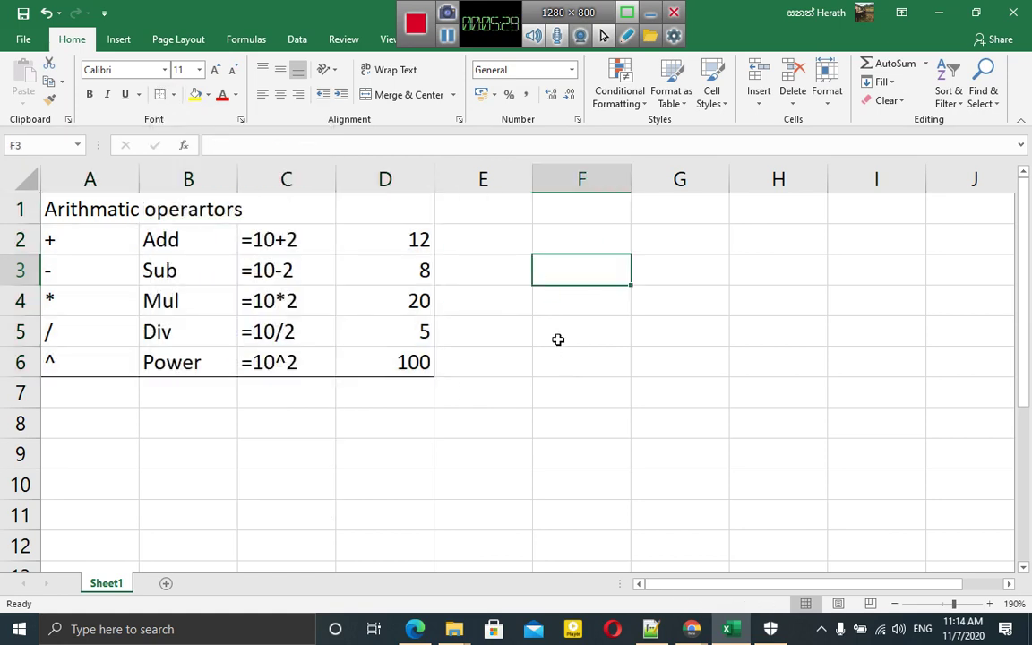
click(552, 213)
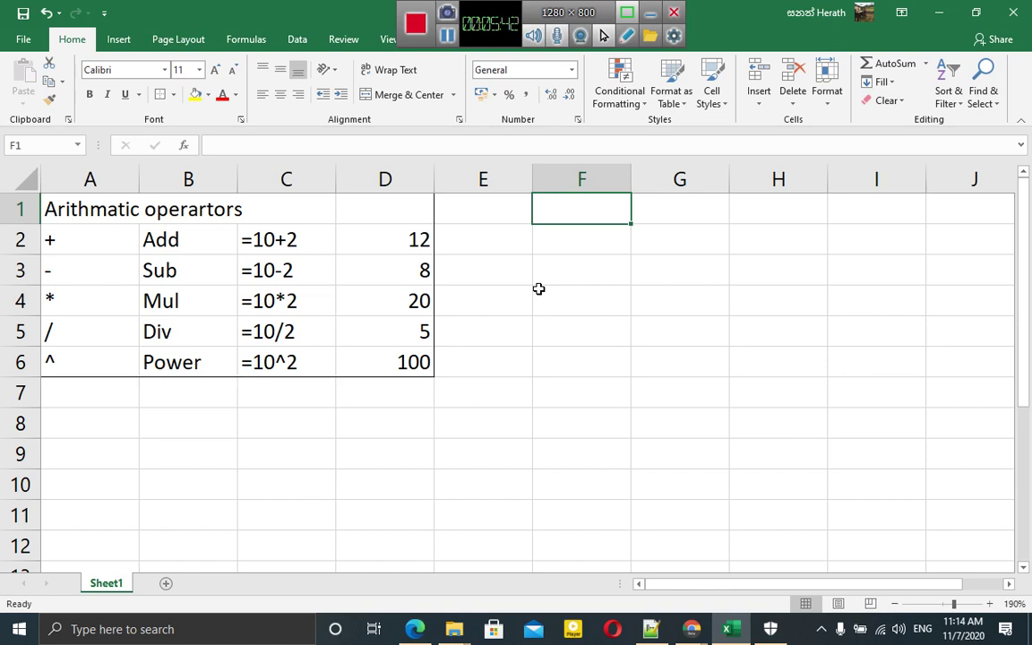
- Type the heading 'Comparison Operators' into cell F1
text(Co)
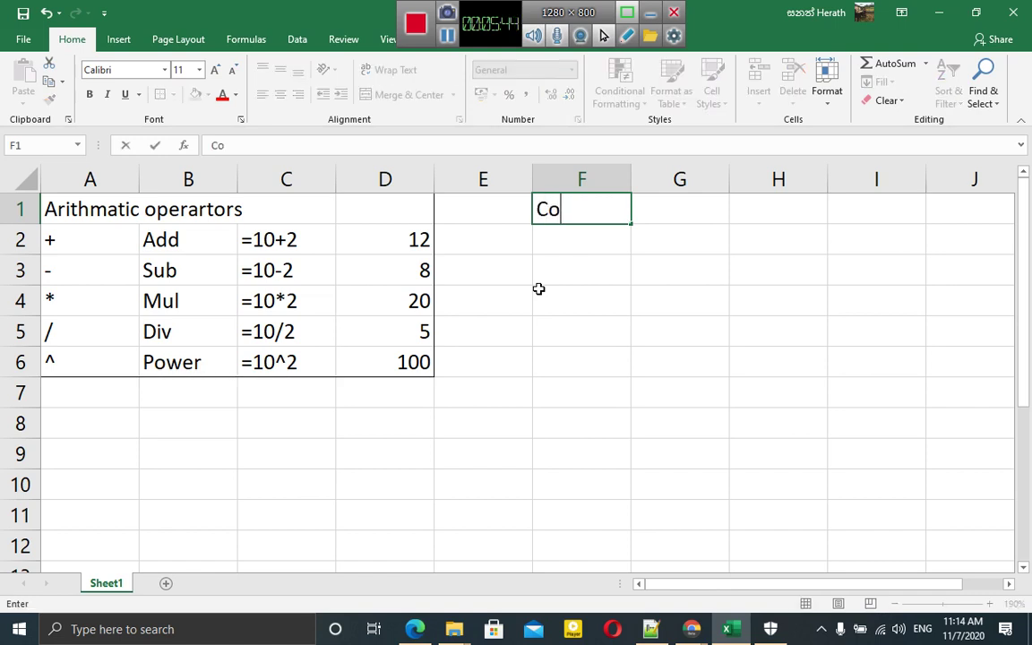
text(mpariso)
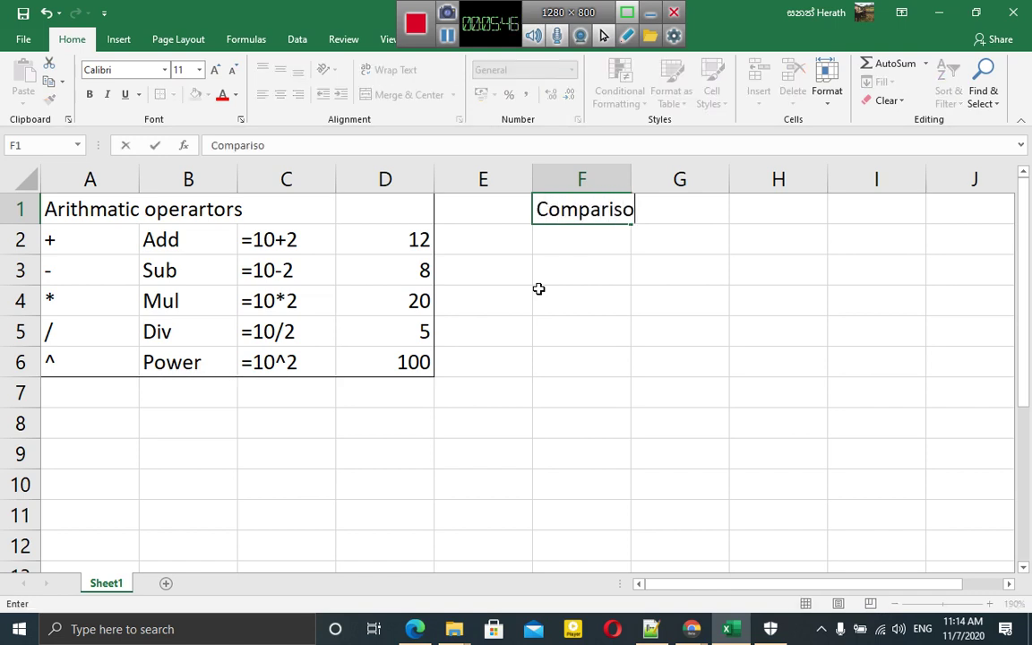
text(n O)
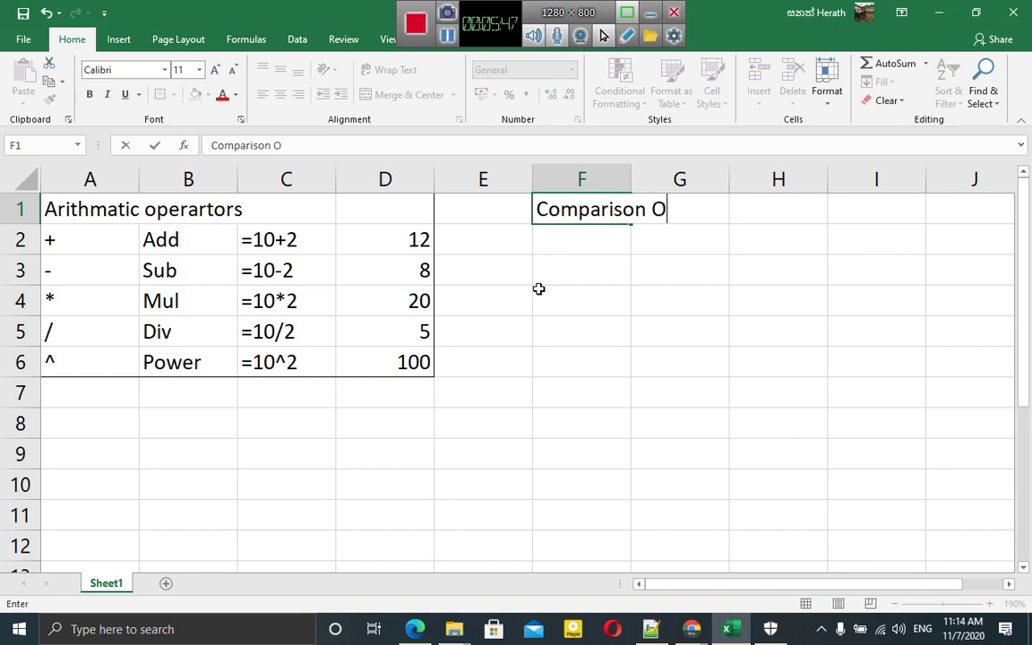
text(perator)
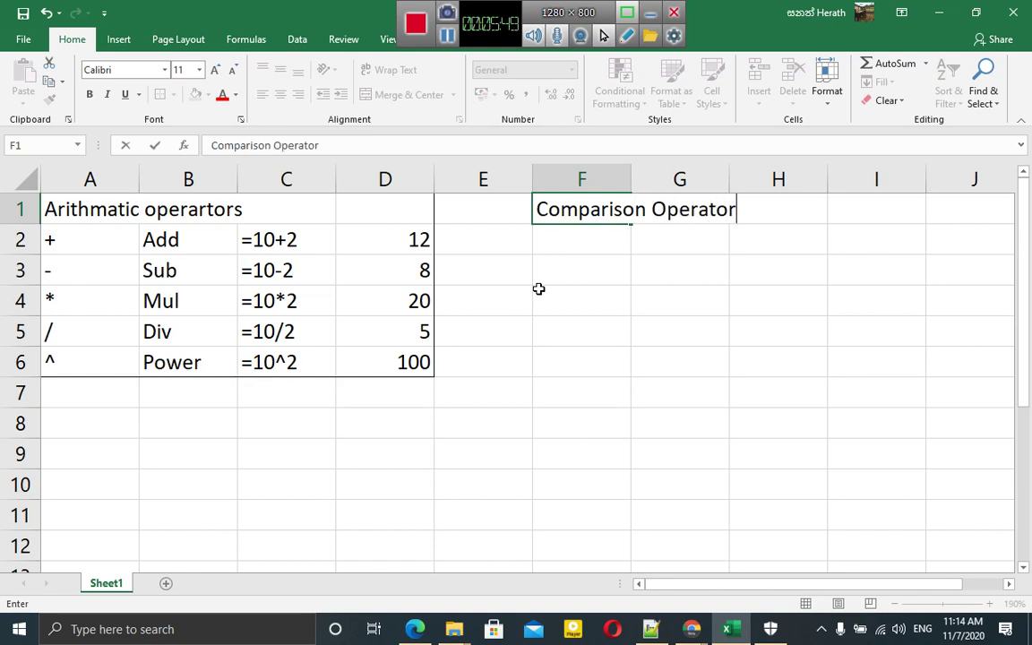
text(s)
key(Return)
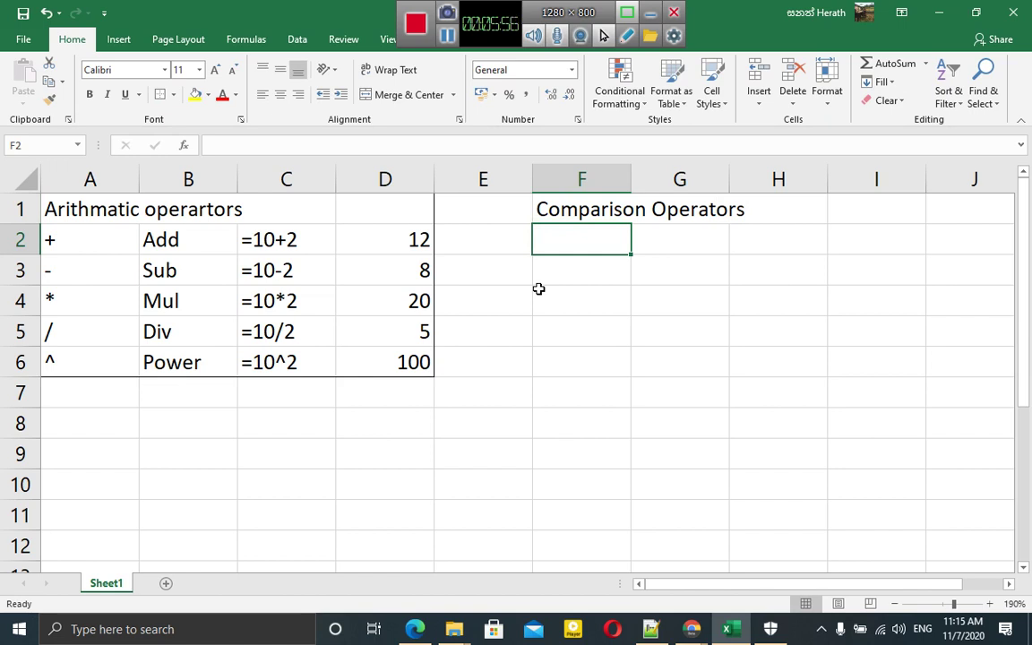
- Enter the operators = and <> in cells F2 and F3
text(=)
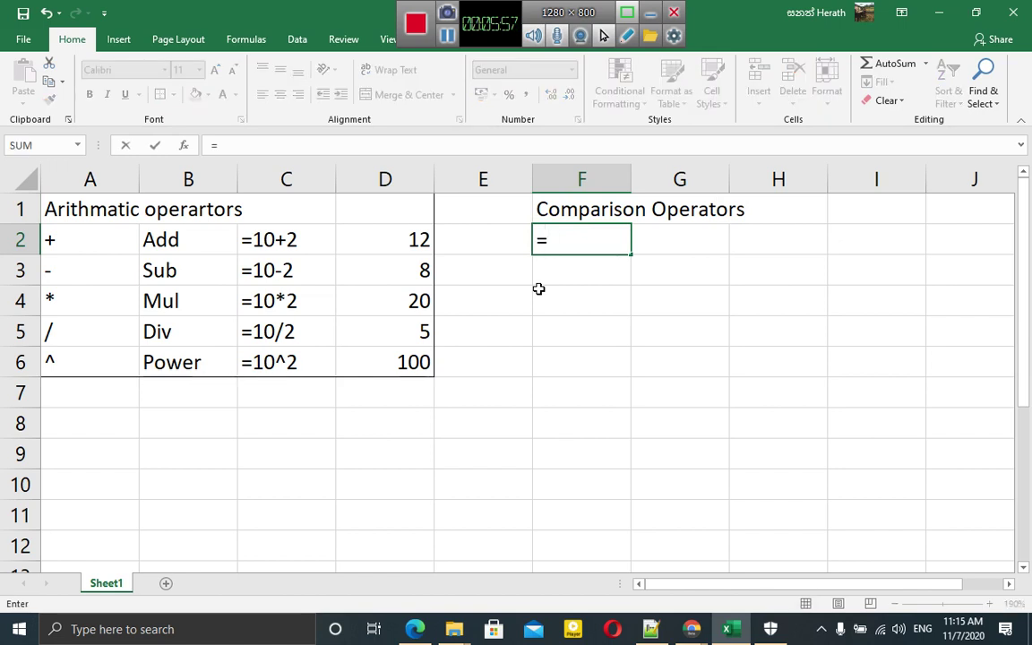
click(538, 289)
key(BackSpace)
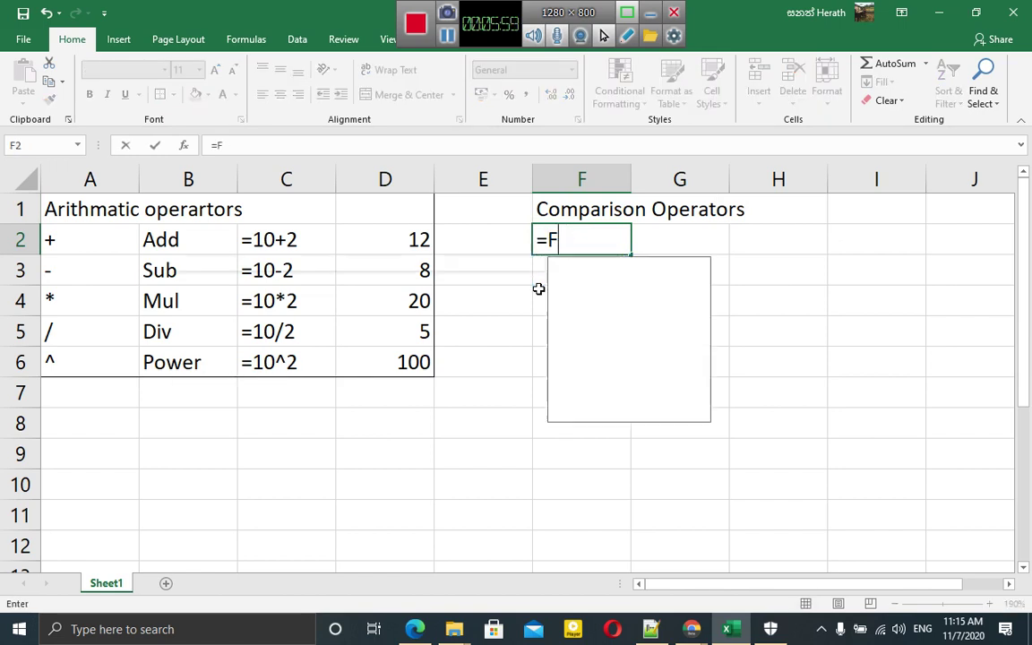
key(BackSpace)
key(Return)
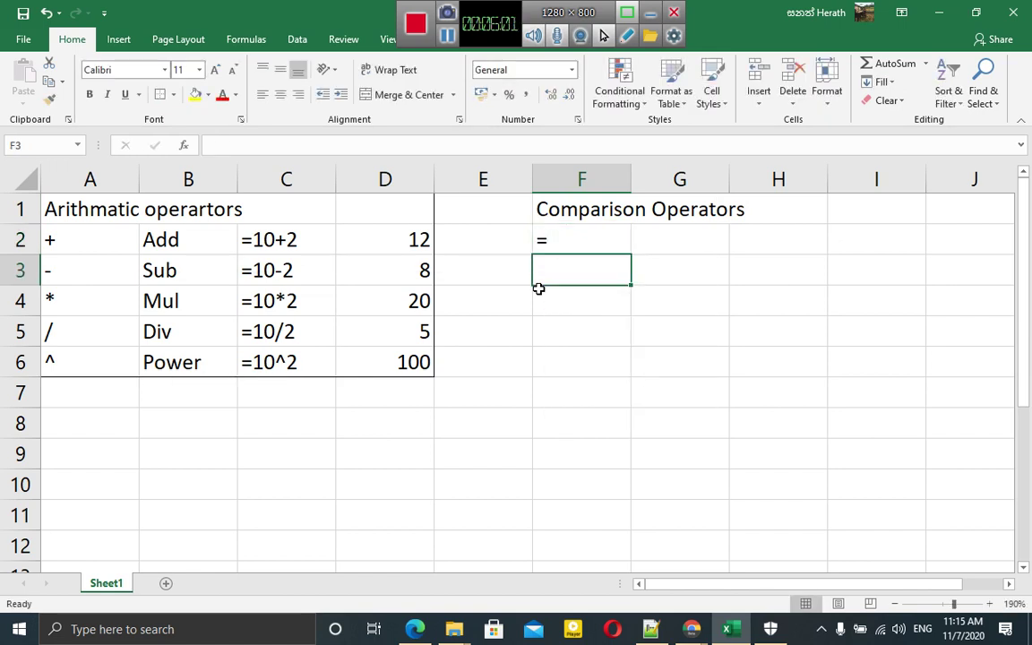
text(<>)
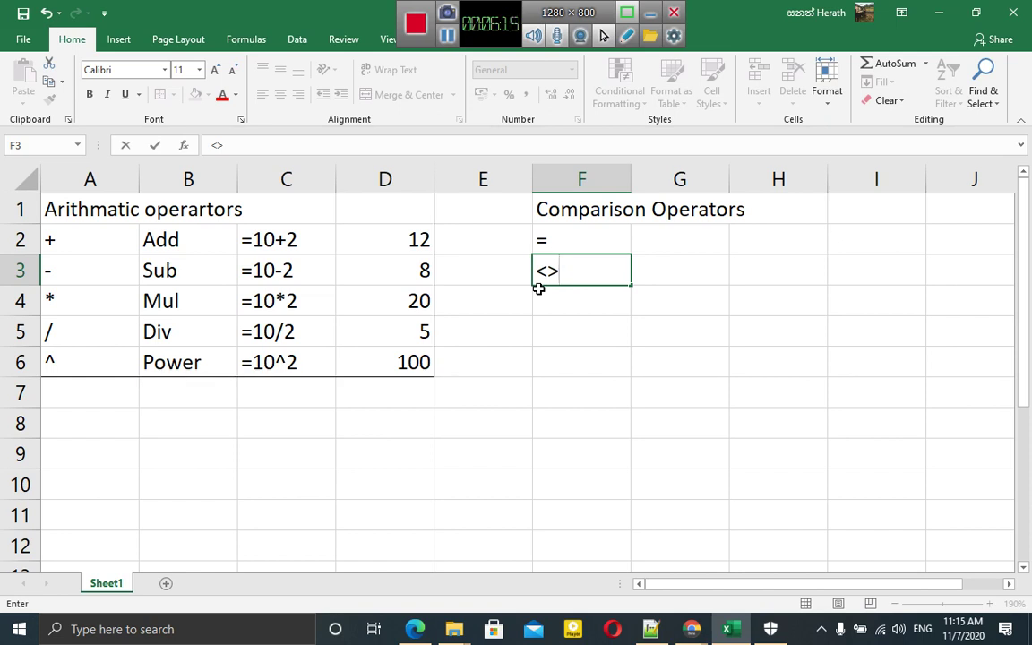
key(Return)
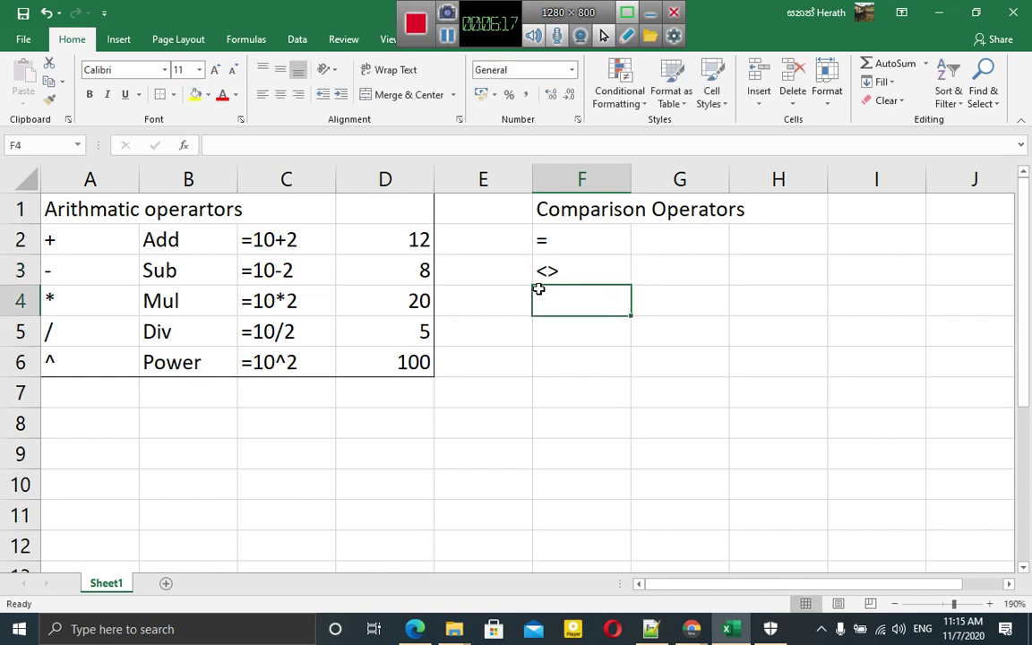
- Enter the operators >, >=, < and <= in cells F4 through F7
text(>)
key(Return)
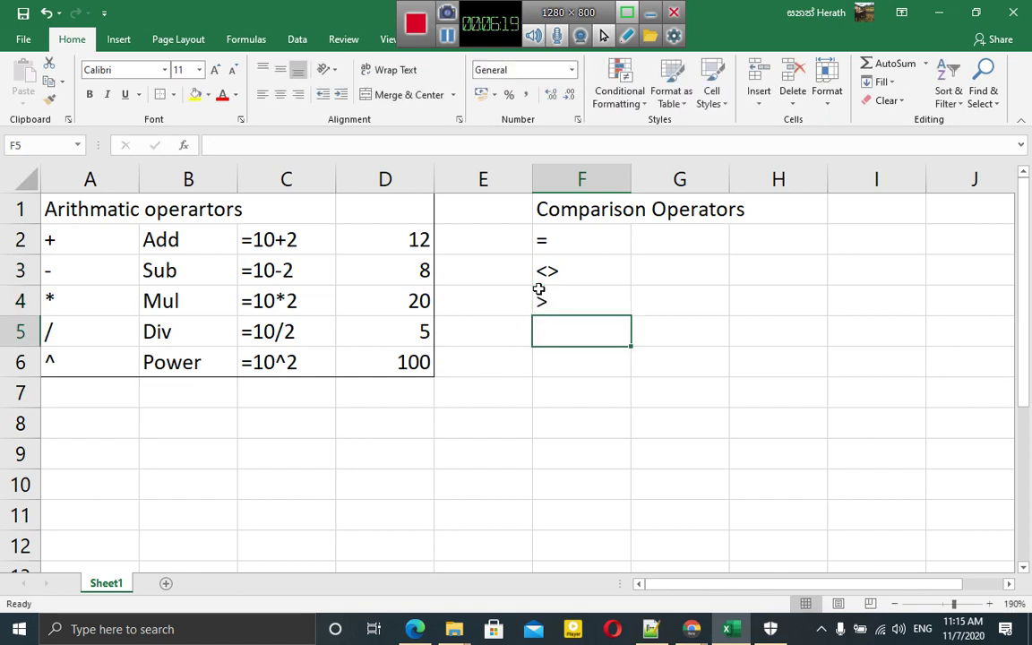
text(>=)
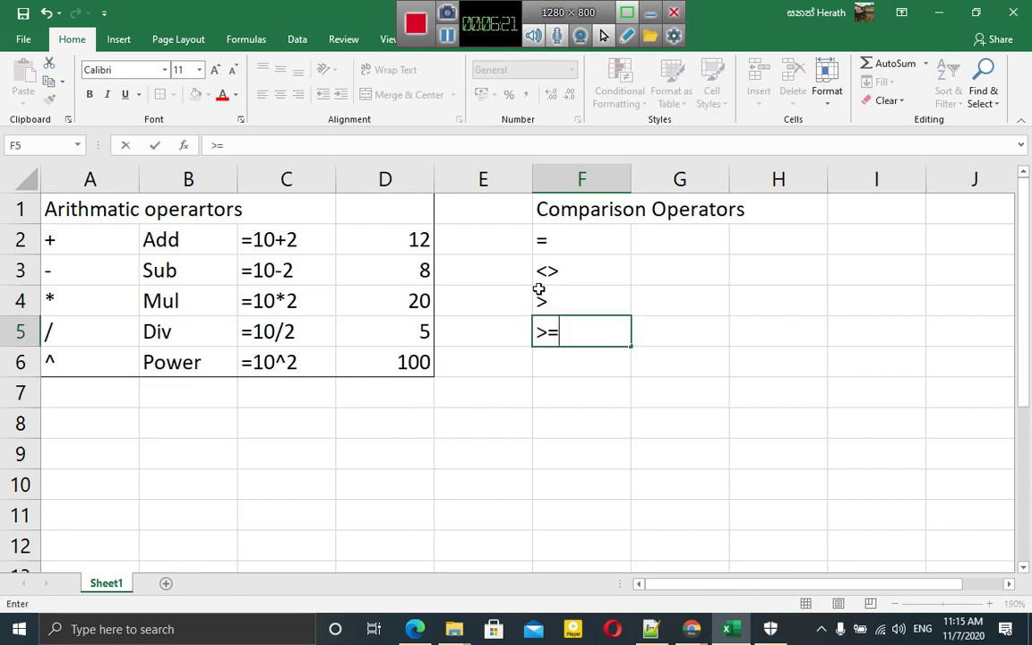
key(Return)
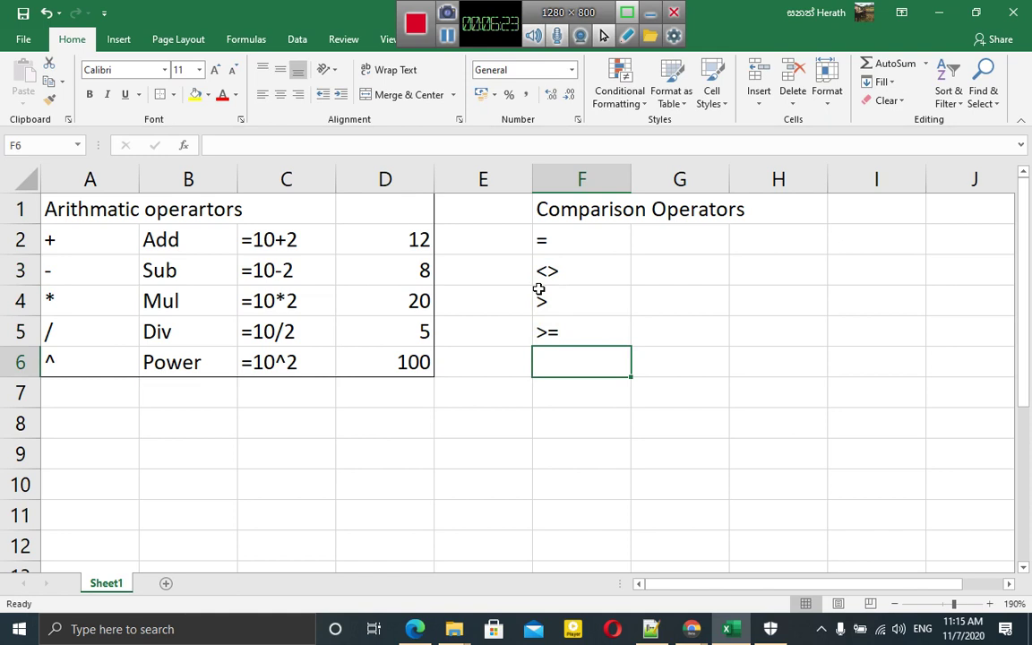
text(<)
key(Return)
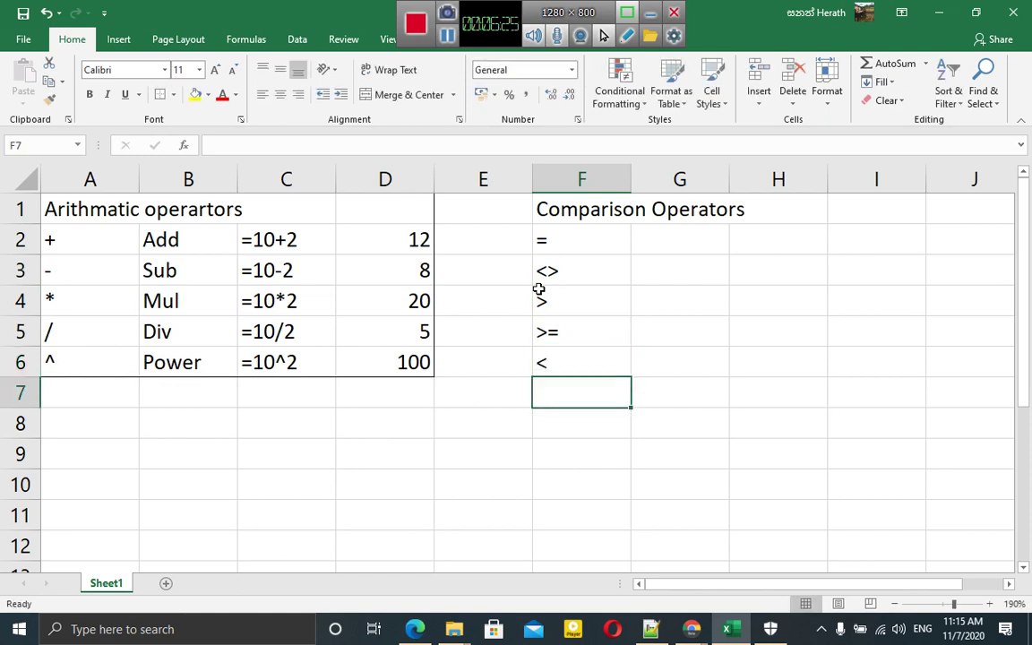
text(<=)
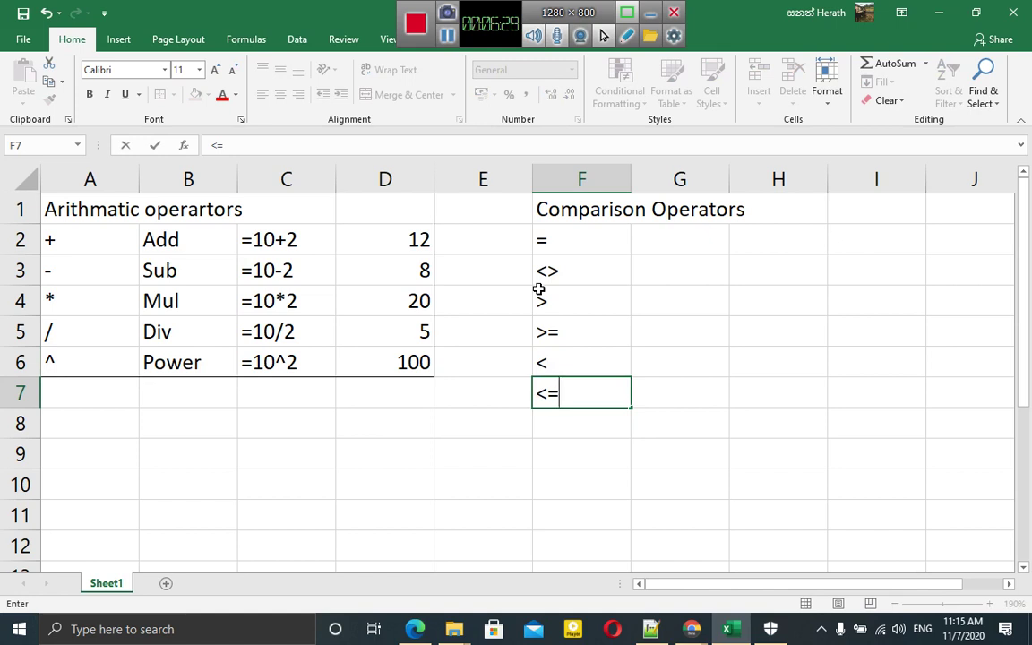
key(Right)
key(Up)
key(Up)
key(Up)
key(Up)
key(Up)
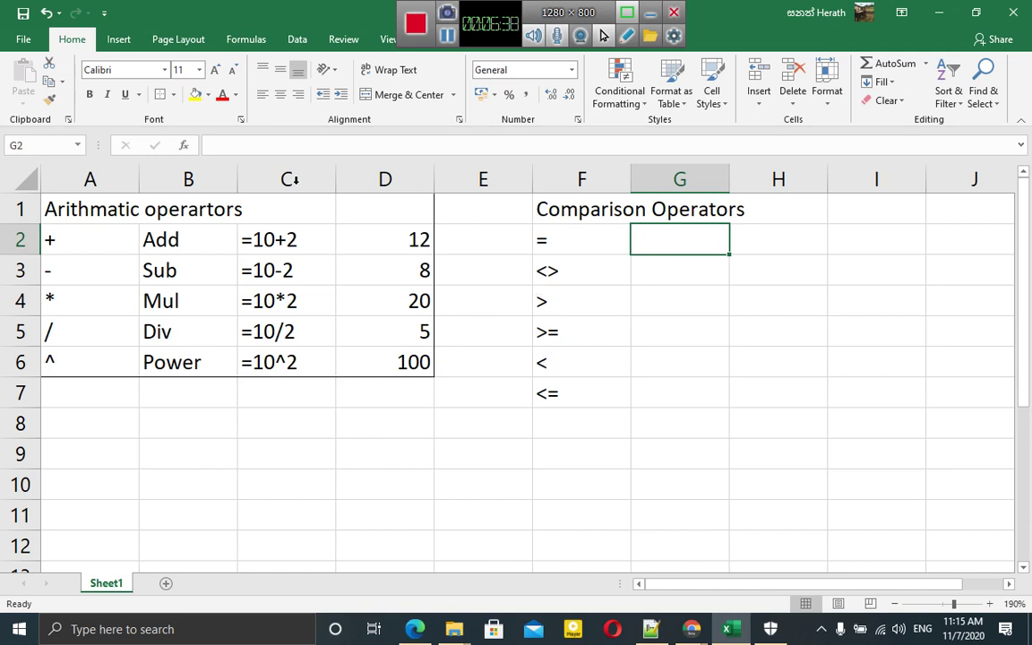
click(258, 240)
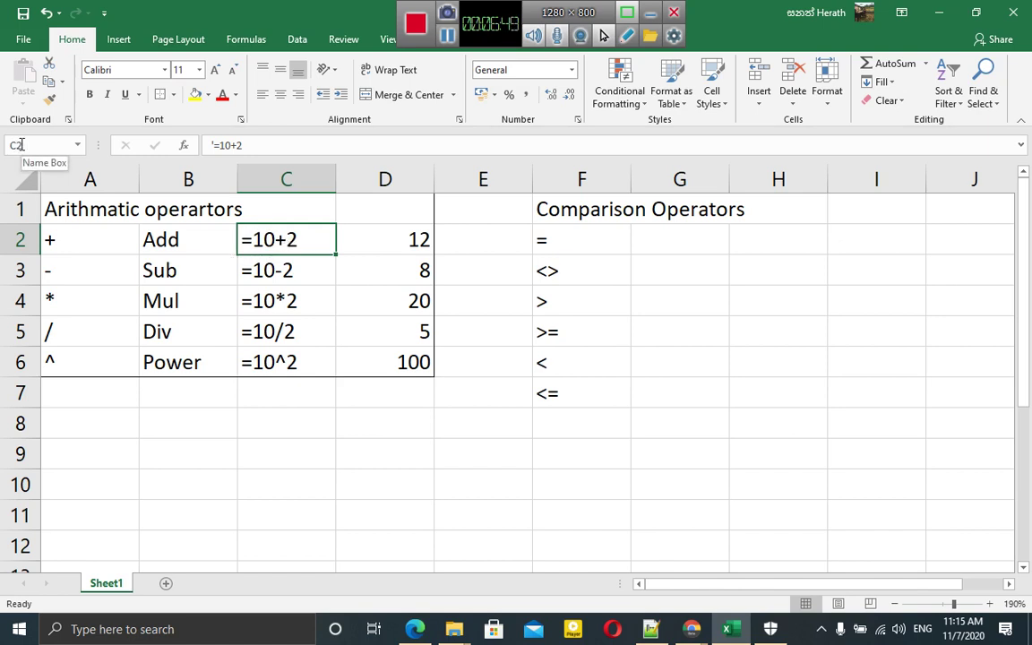
click(361, 246)
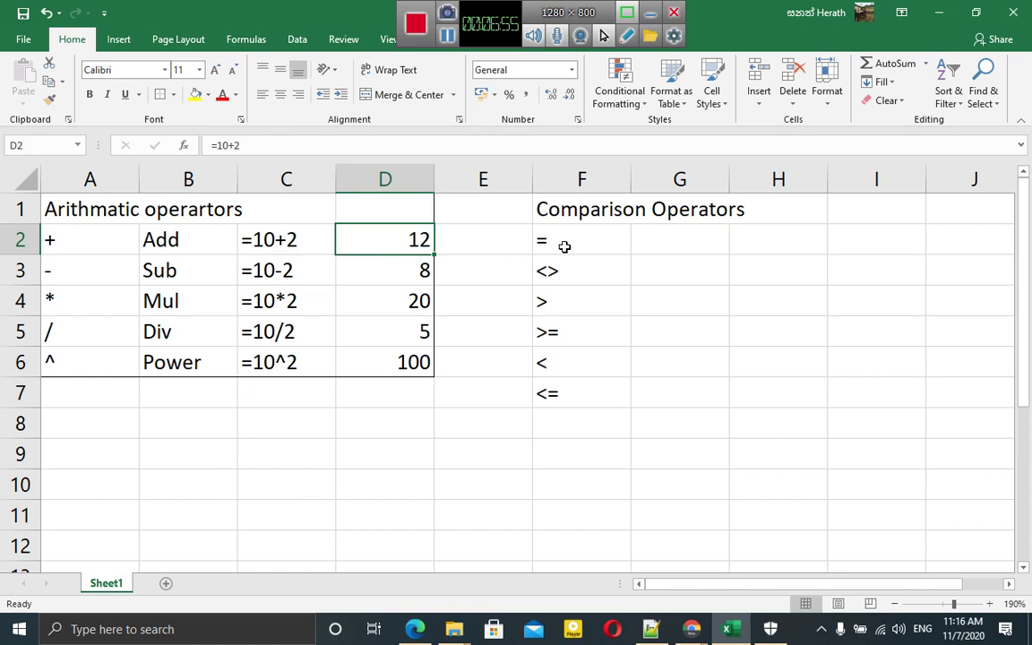
click(682, 244)
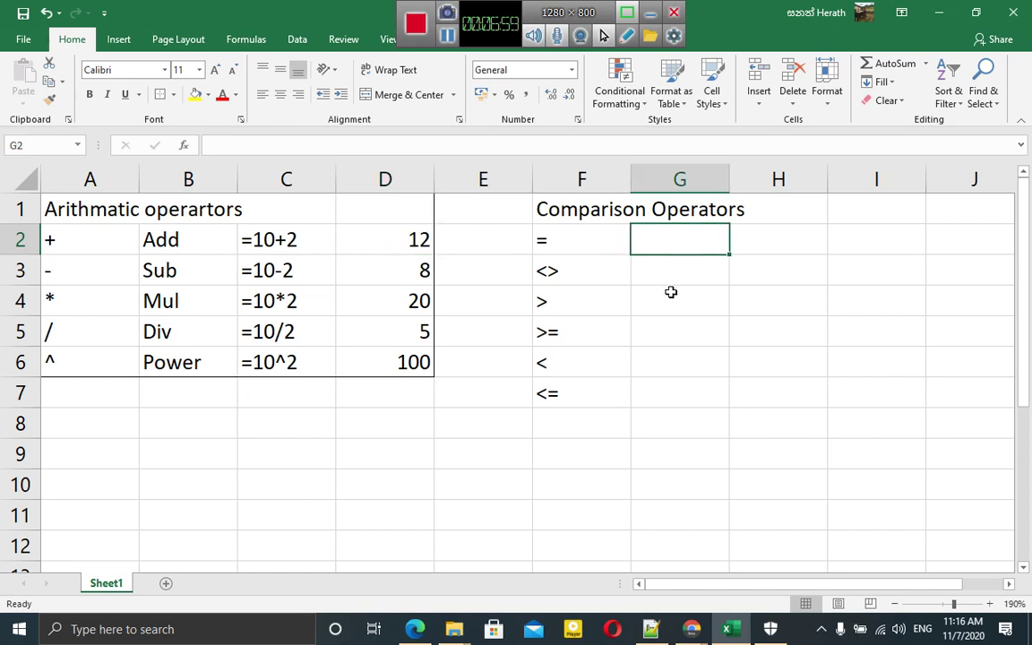
- Enter the description 'is equal' in cell G2
text(is )
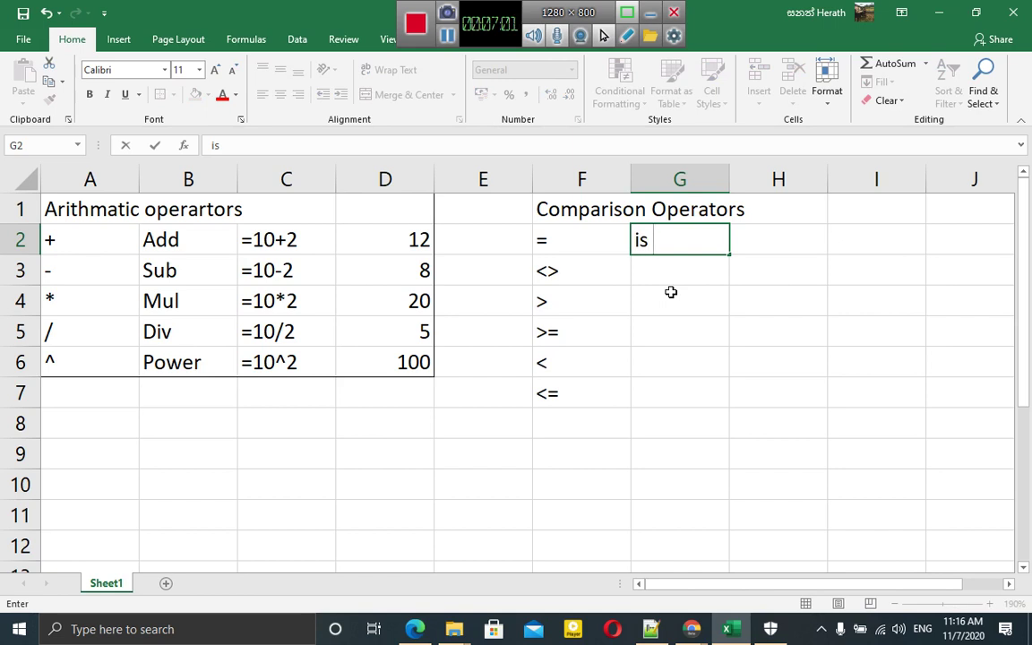
text(equal)
key(ctrl+Return)
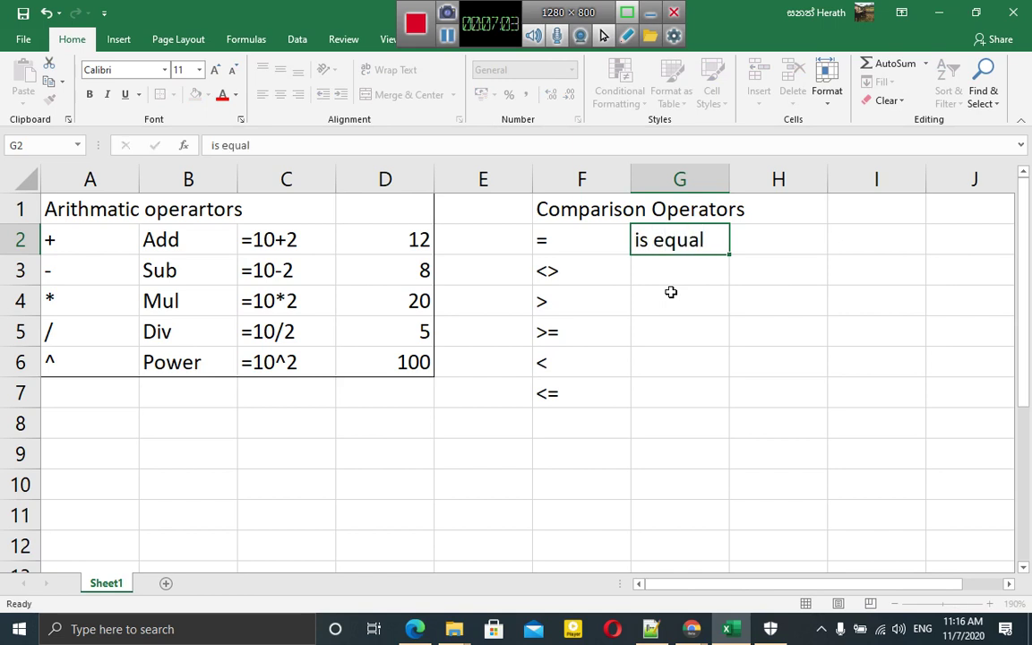
key(Tab)
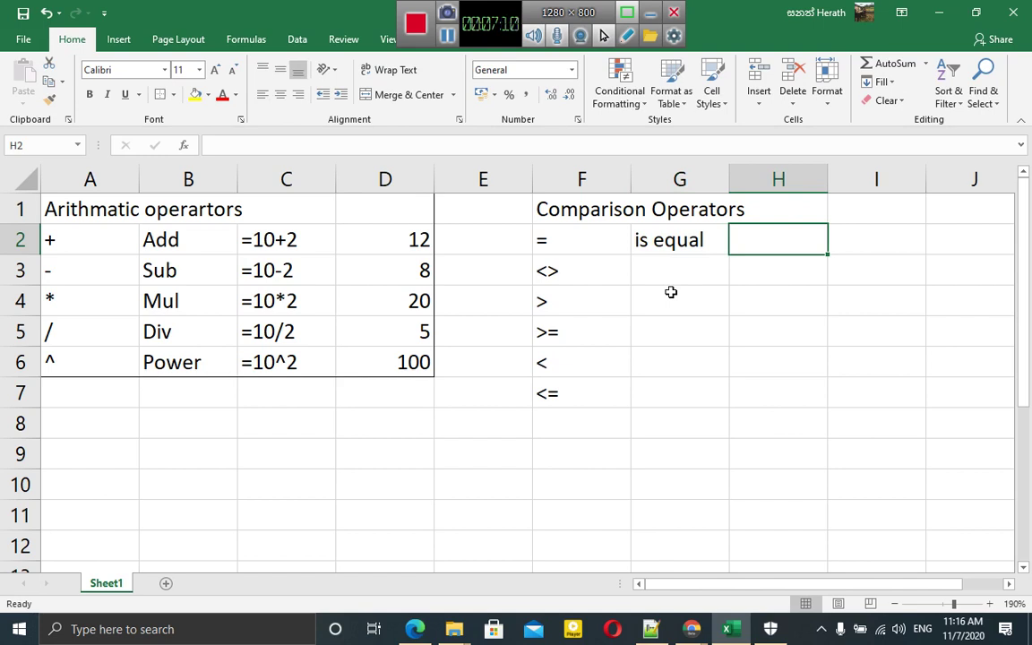
- Put =5=4 as text in H2 and as a formula in I2, showing FALSE
text('=)
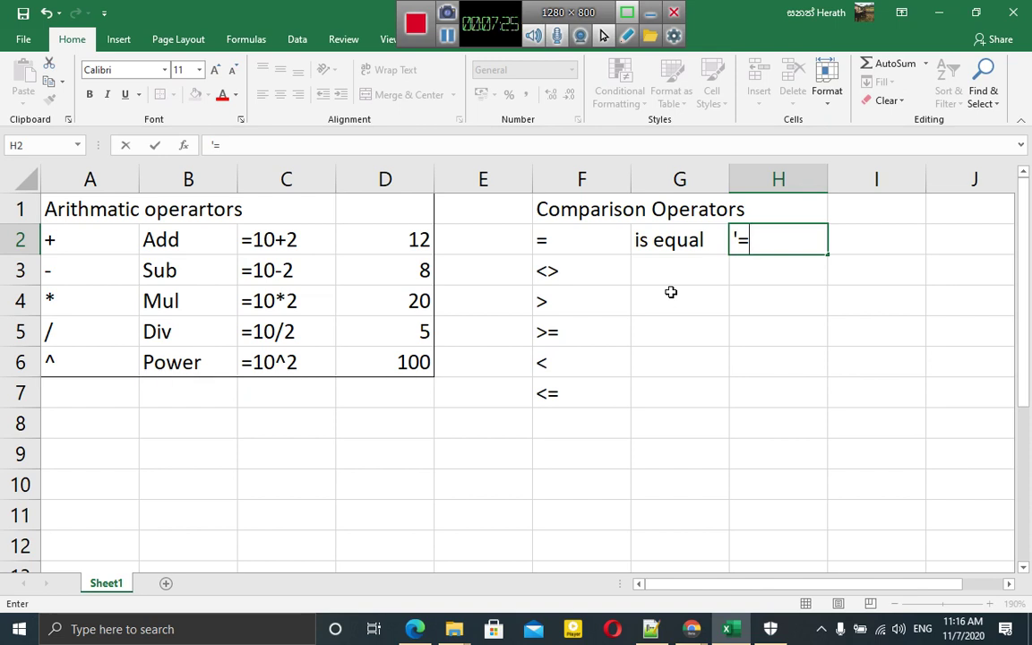
text(5=)
text(4)
key(Tab)
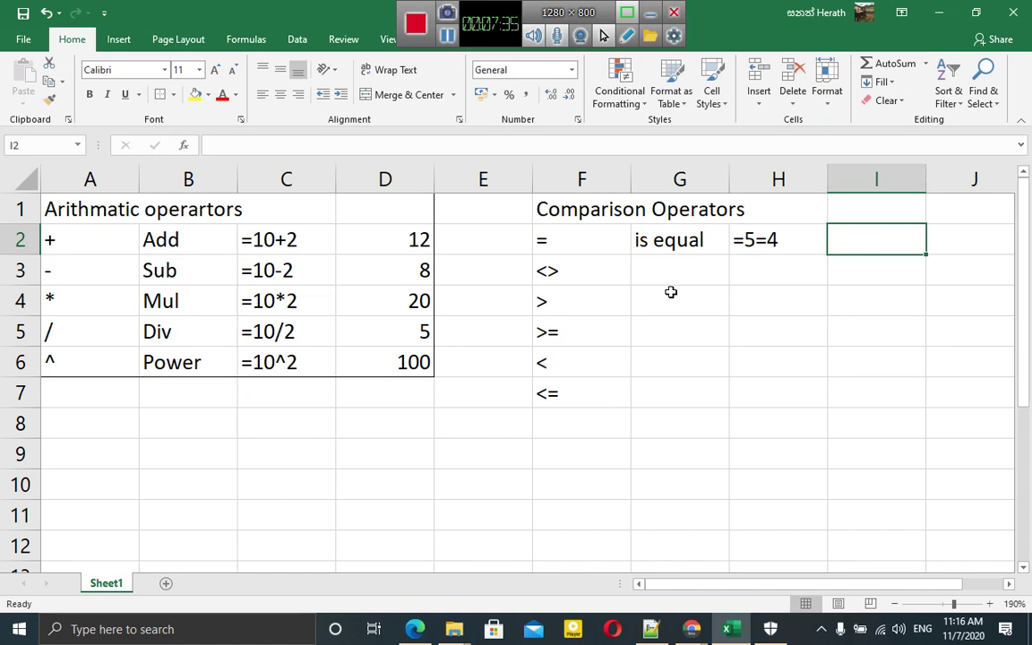
text(=)
text(5=4)
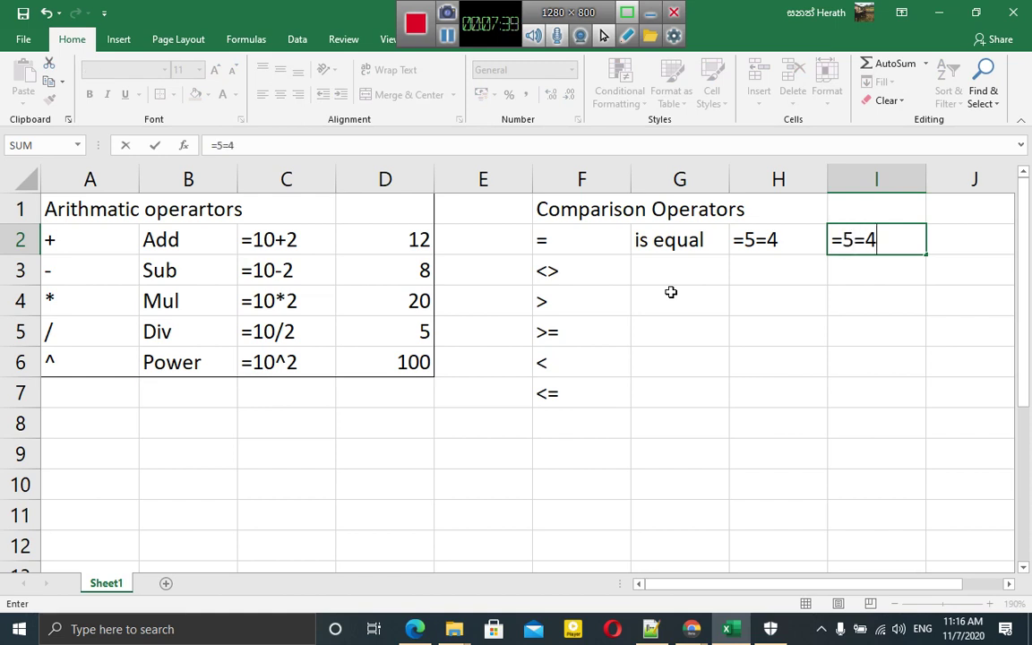
key(Return)
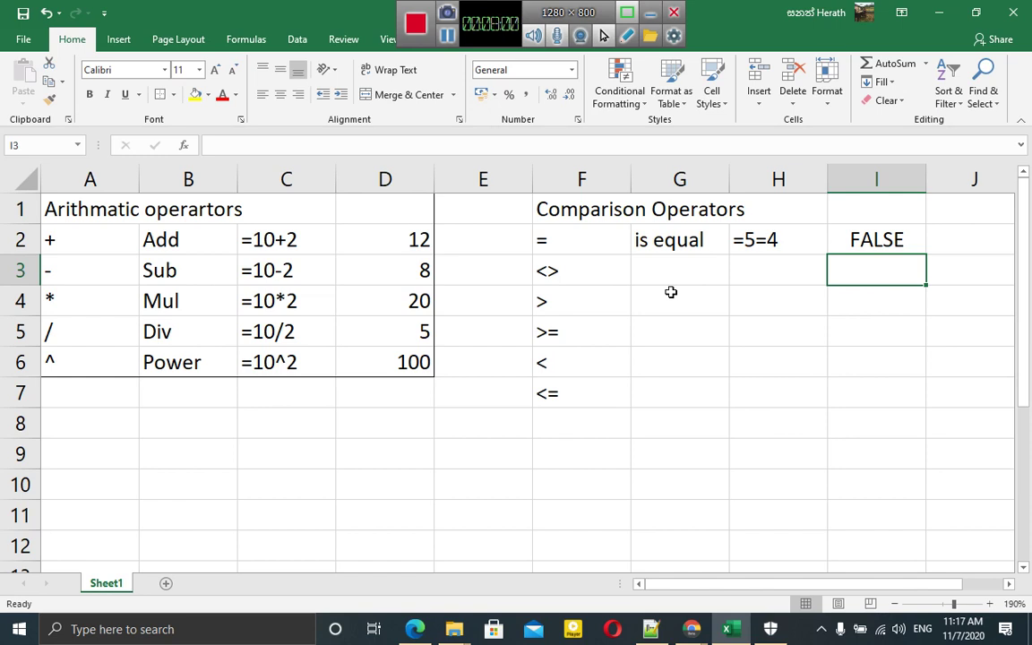
key(Left)
key(Left)
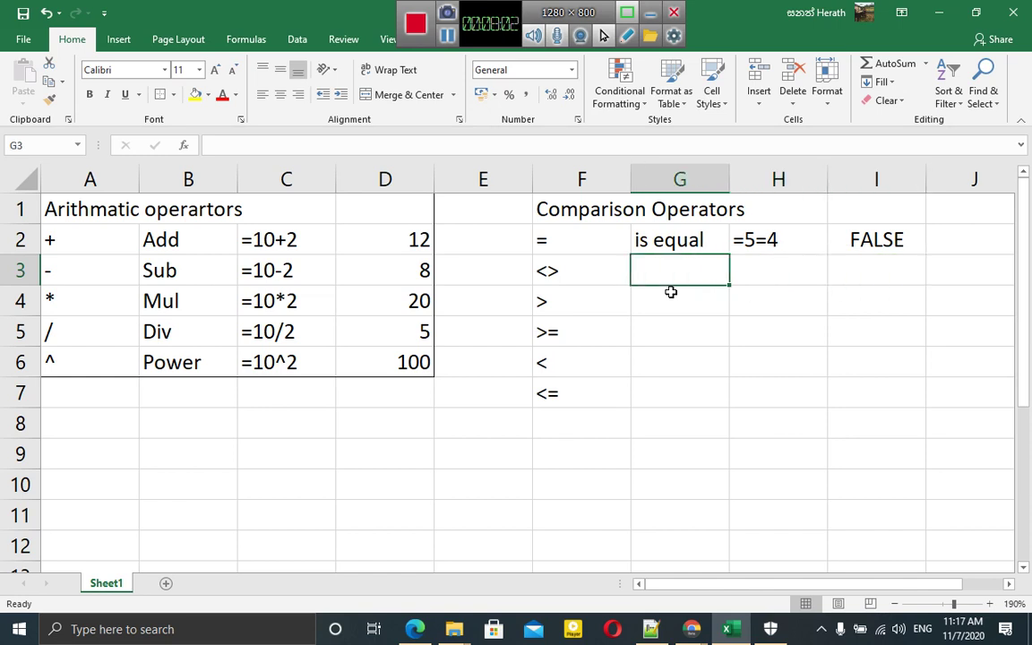
- Enter 'is not equal' in G3 and widen column G to fit it
text(is no)
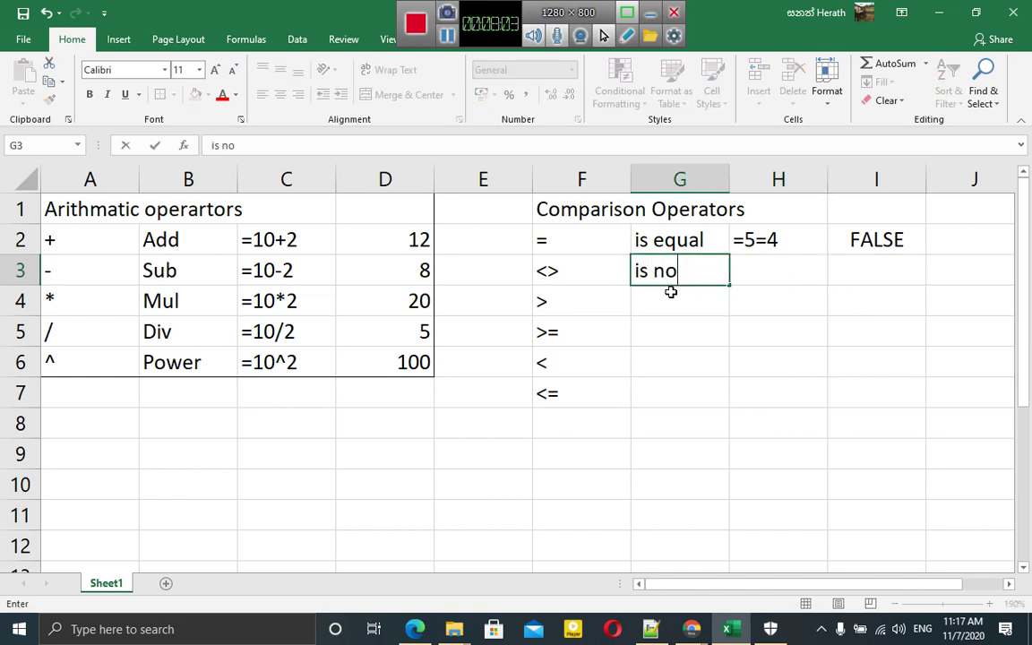
text(t eq)
text(ual)
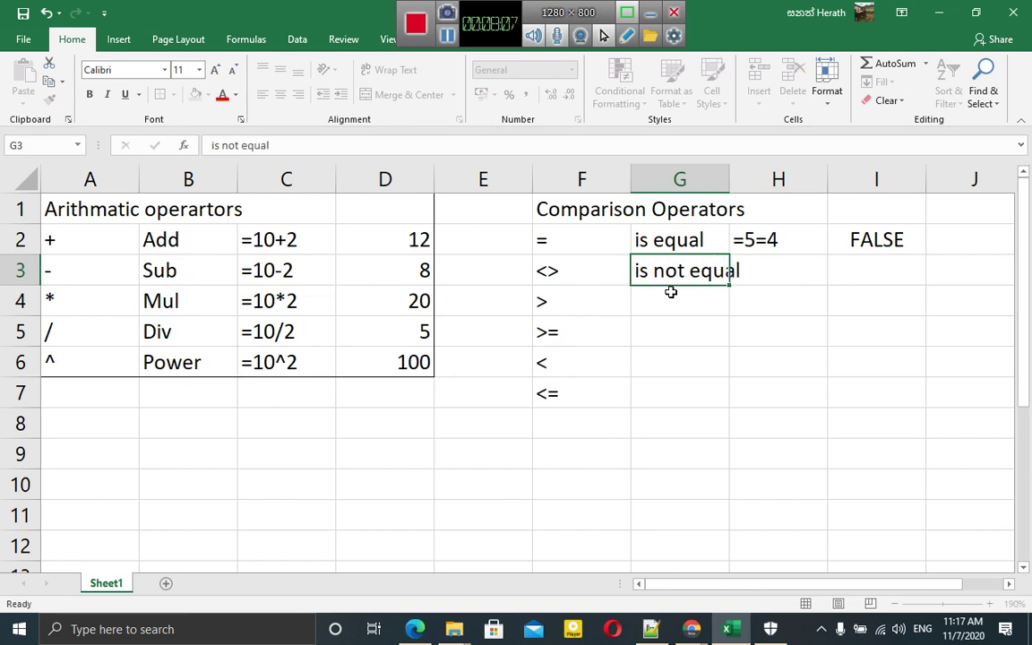
key(Tab)
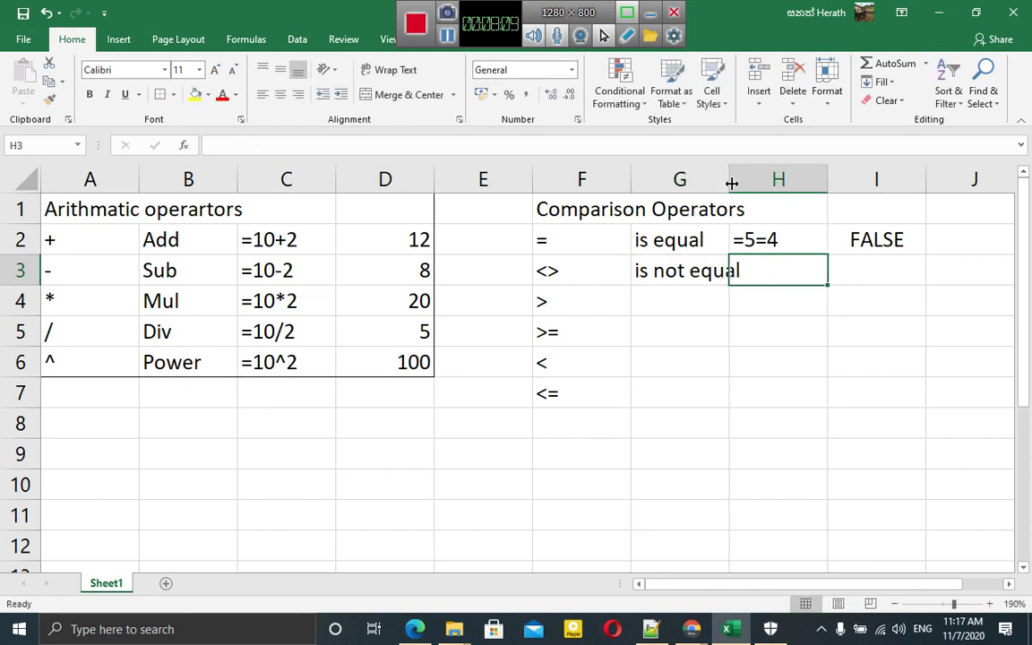
drag(733, 190, 814, 184)
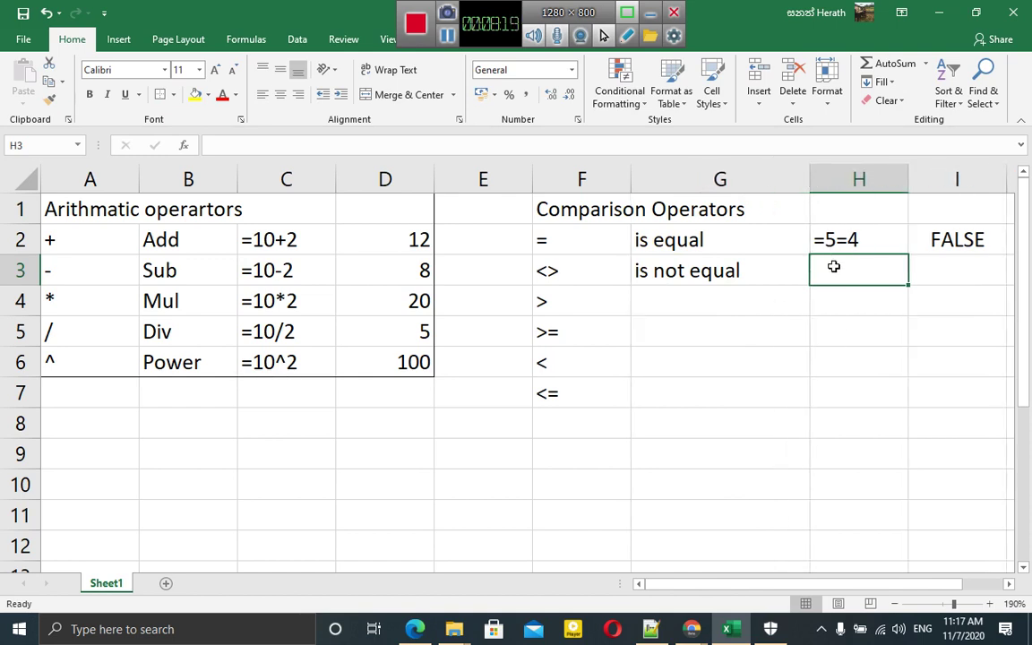
- Put the text =5<>4 in H3 and the formula =5<>4 in I3, showing TRUE
text(')
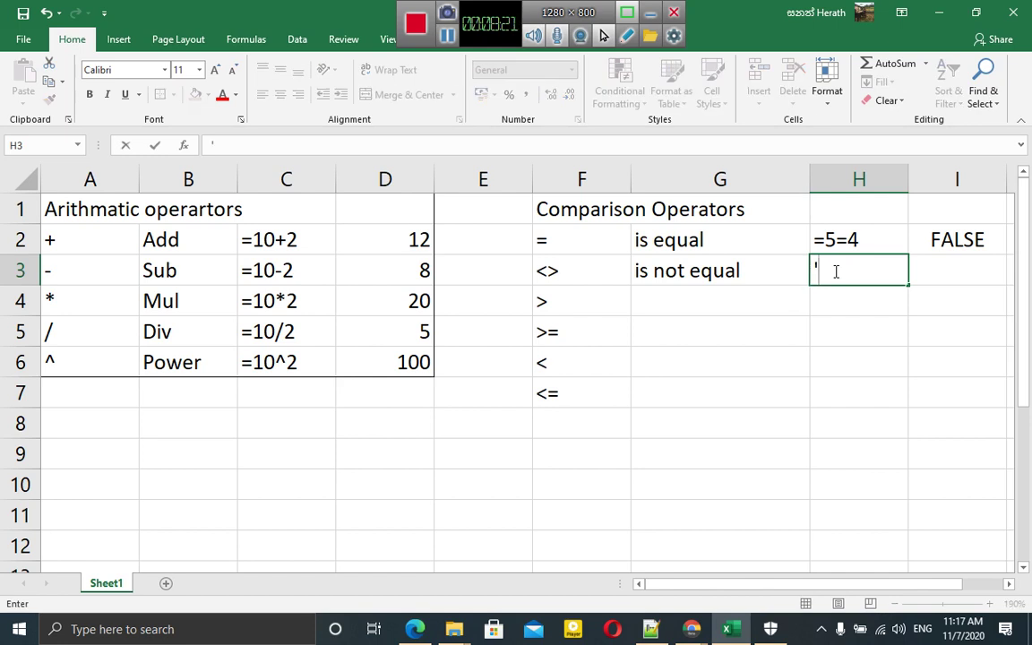
text(=)
text(5)
text(<>)
text(4)
key(Tab)
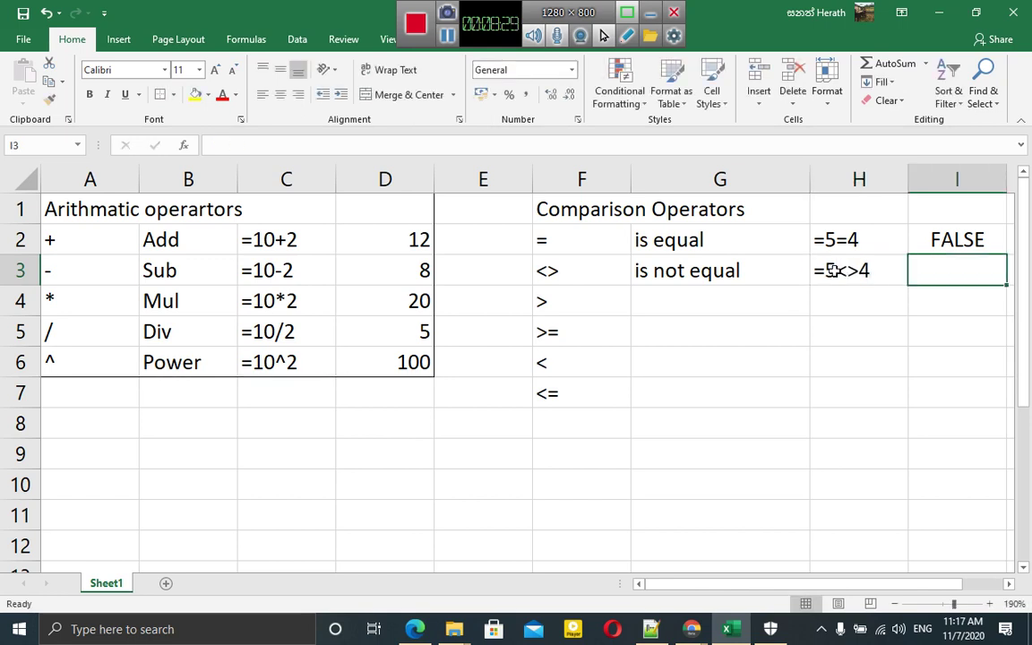
text(=)
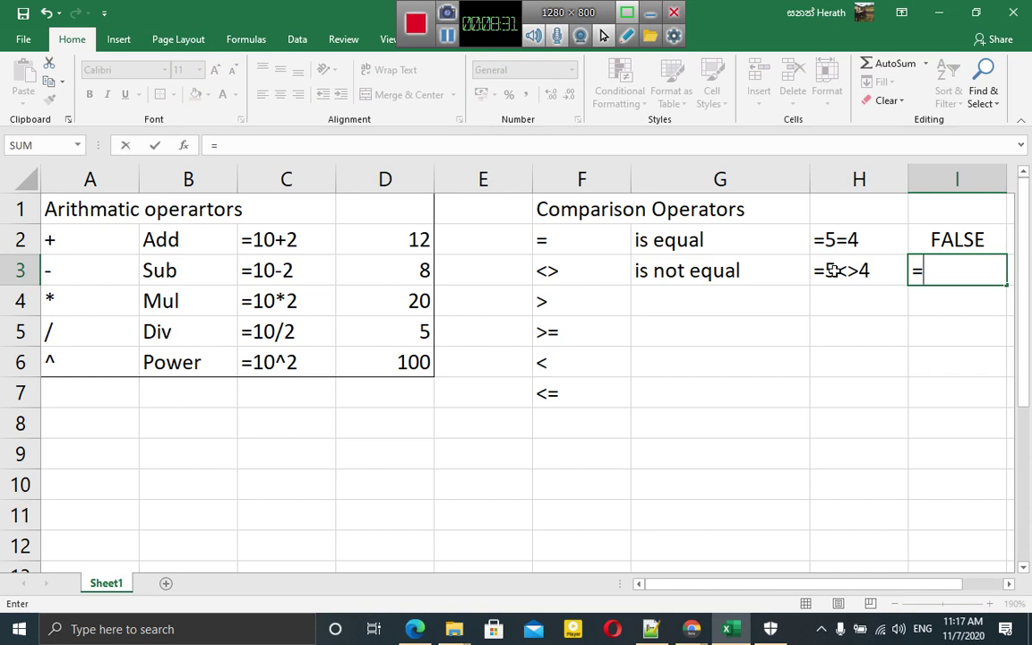
text(5<>4)
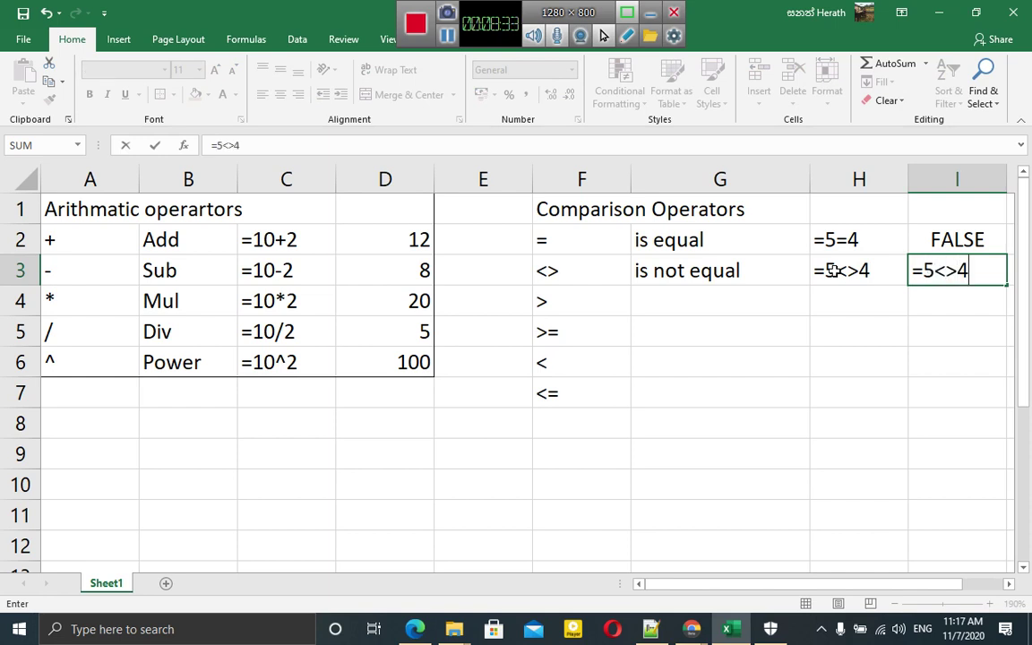
key(Return)
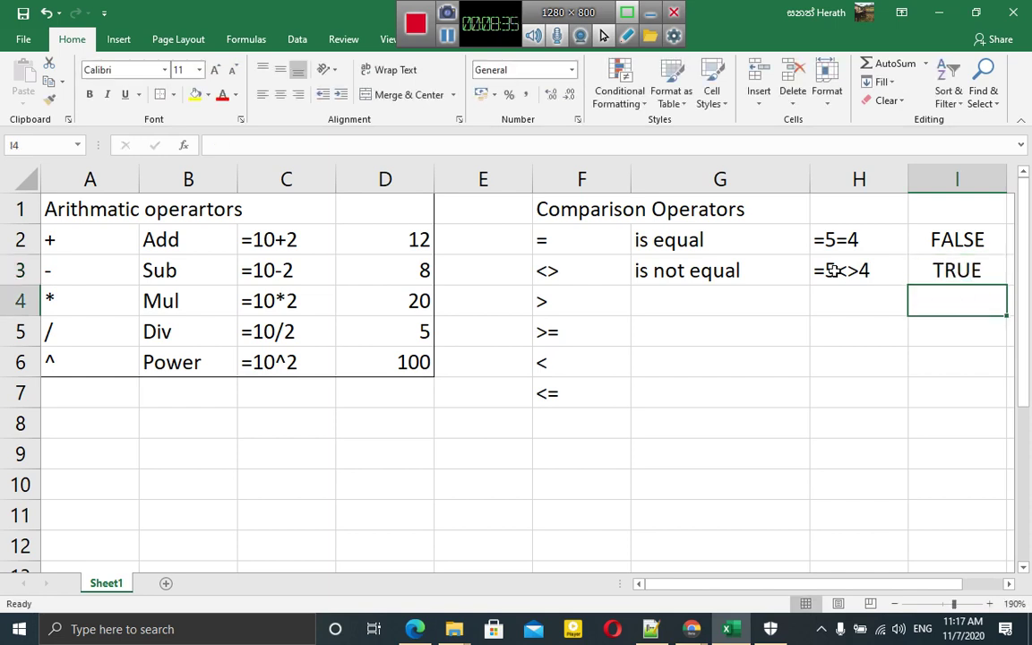
key(Left)
key(Left)
key(Left)
key(Right)
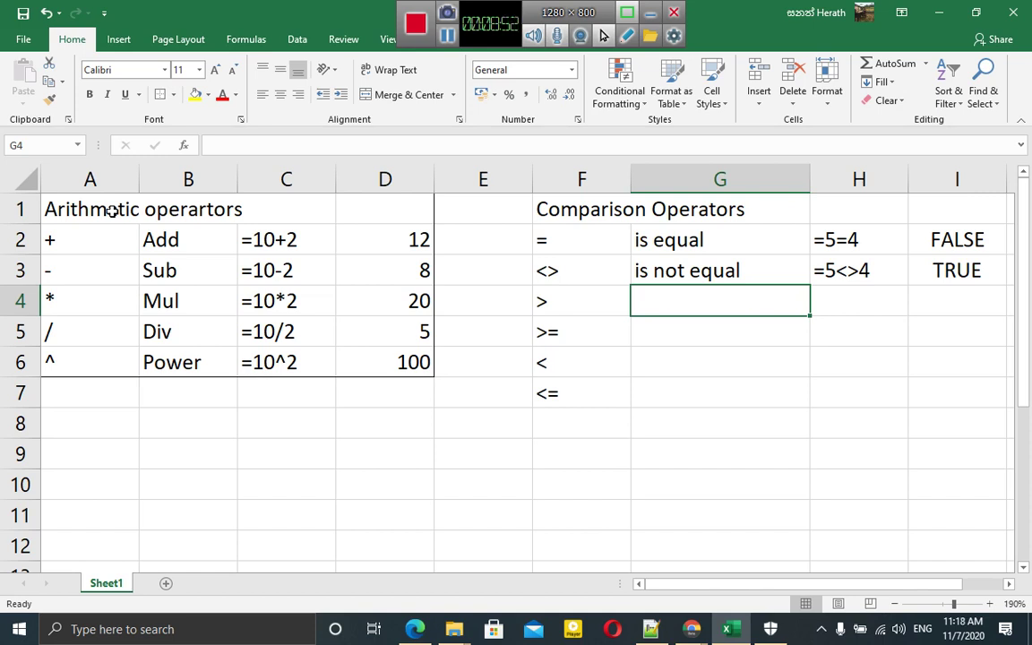
- Fill row 4 with 'is grater than', the text =5>4, and the formula =5>4 returning TRUE
text(i)
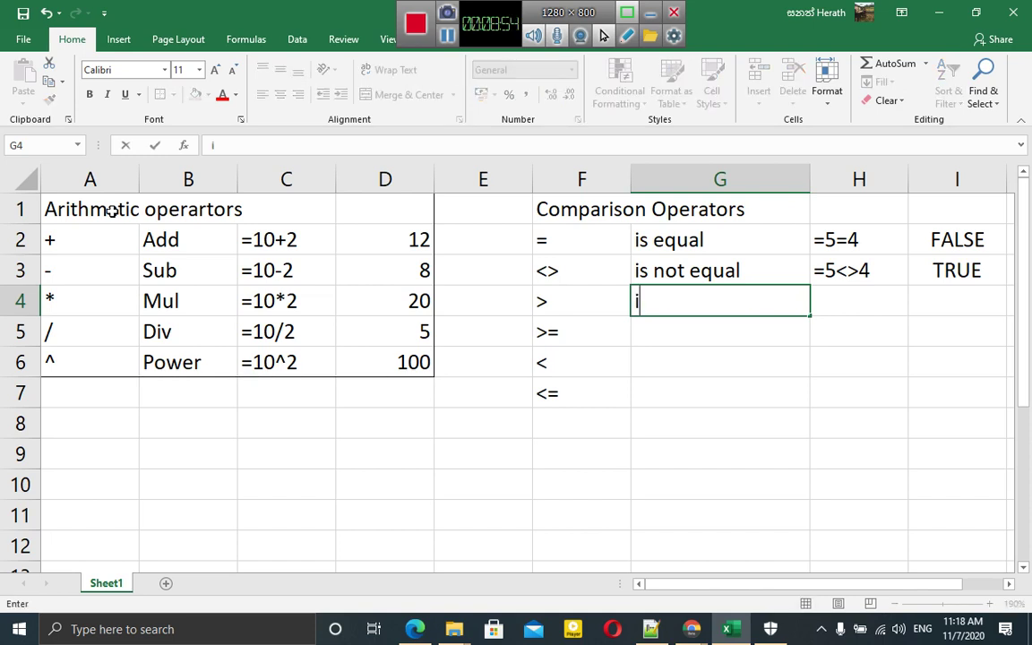
text(s grate)
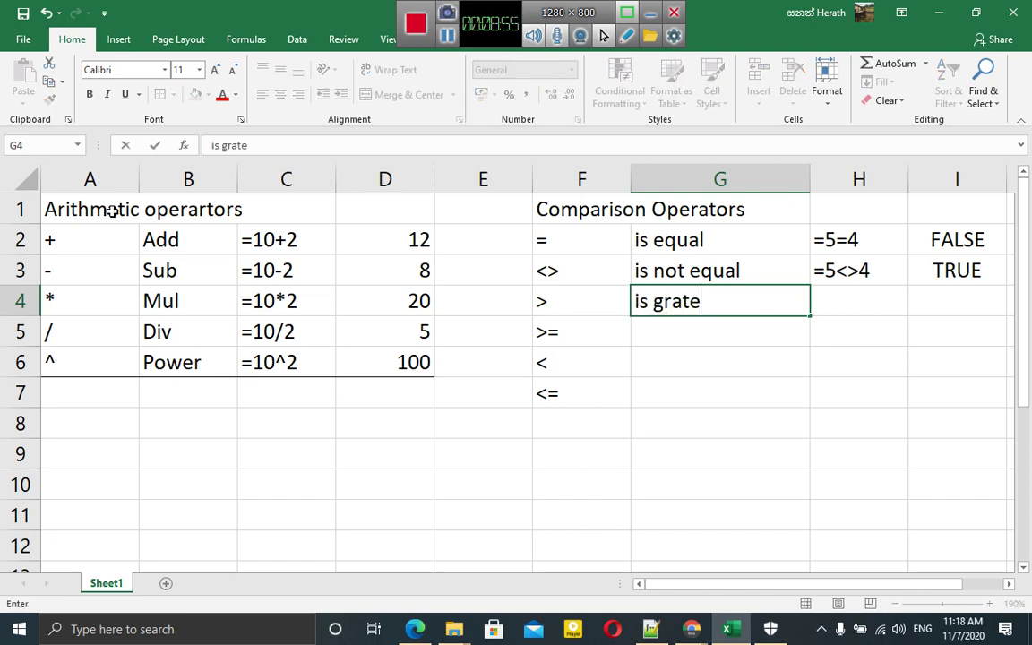
text(r th)
text(an)
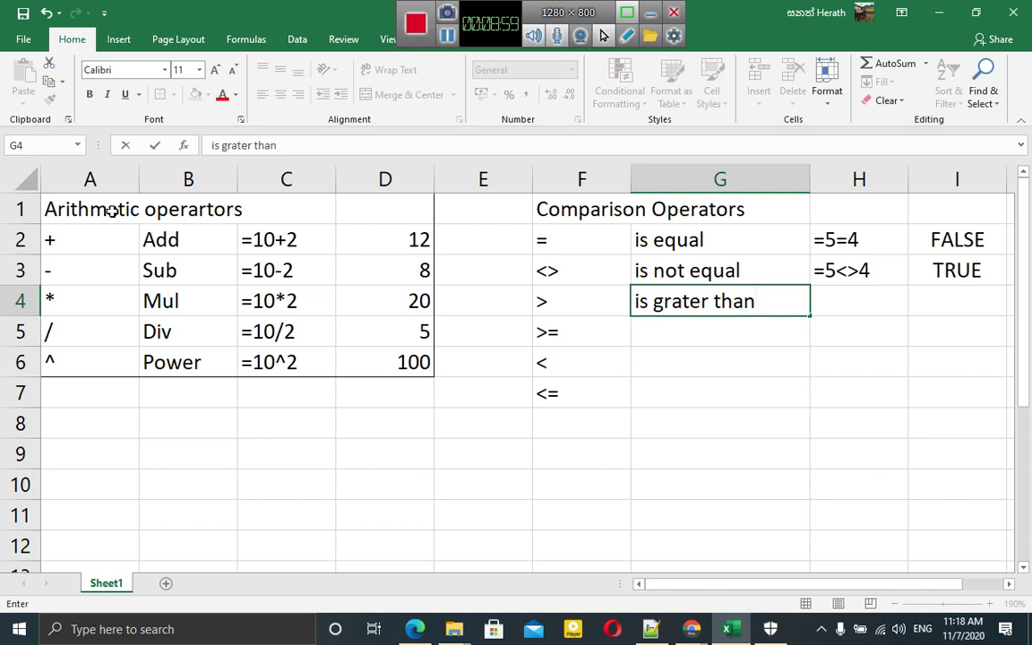
key(Tab)
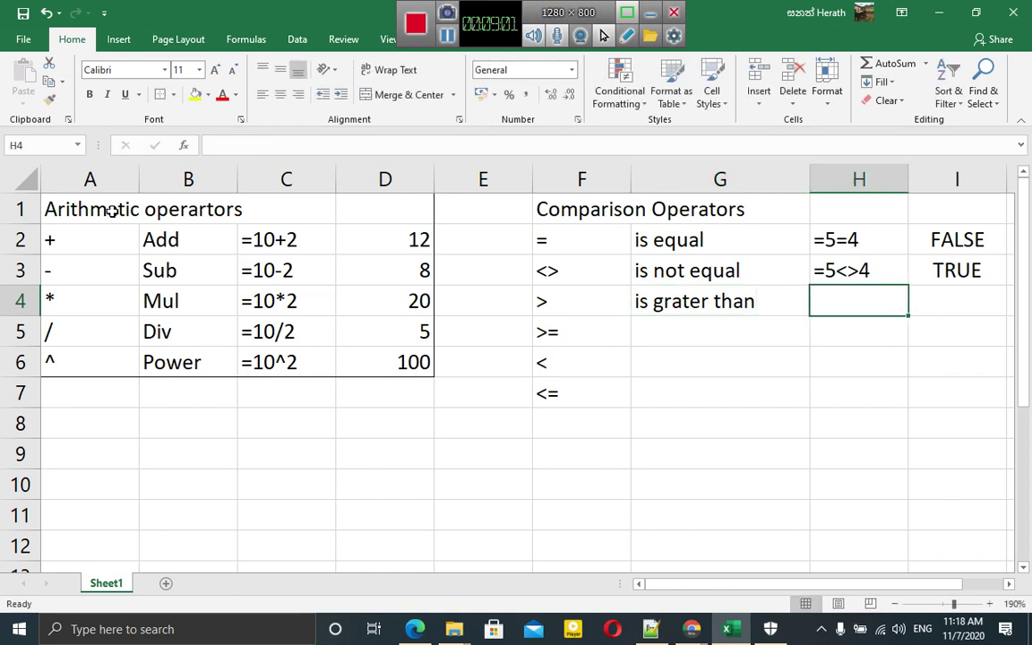
text('=)
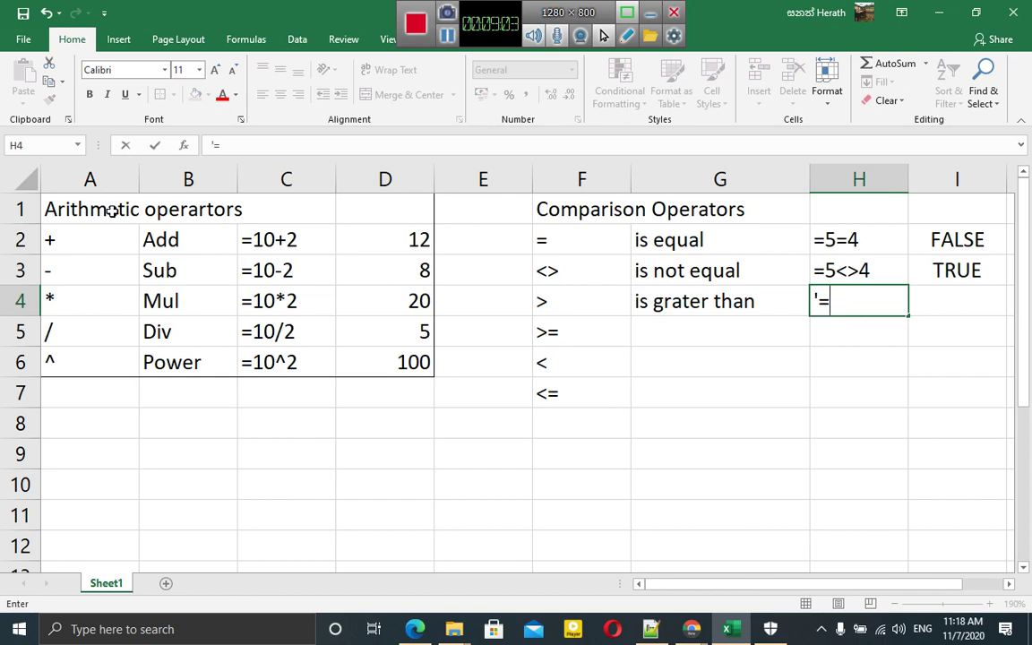
text(5>)
text(4)
key(Tab)
text(=)
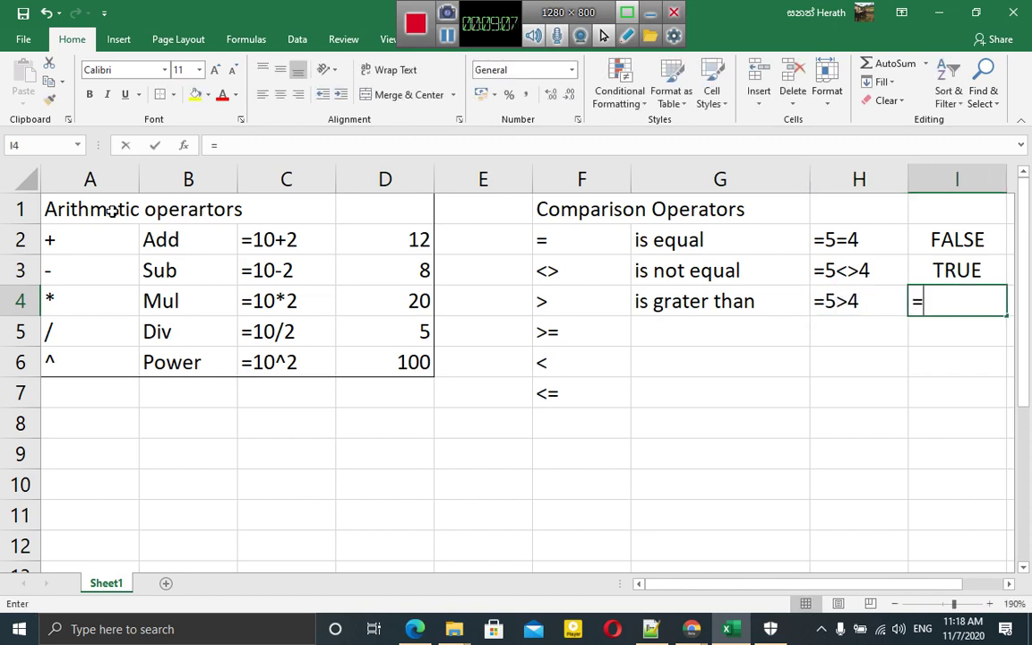
text(5>)
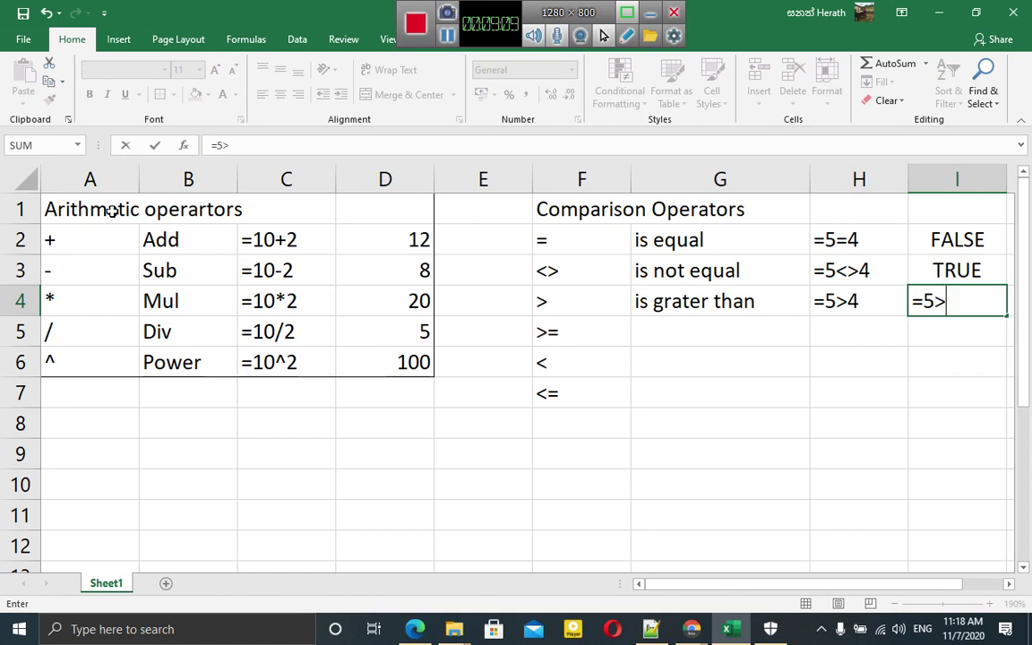
text(4)
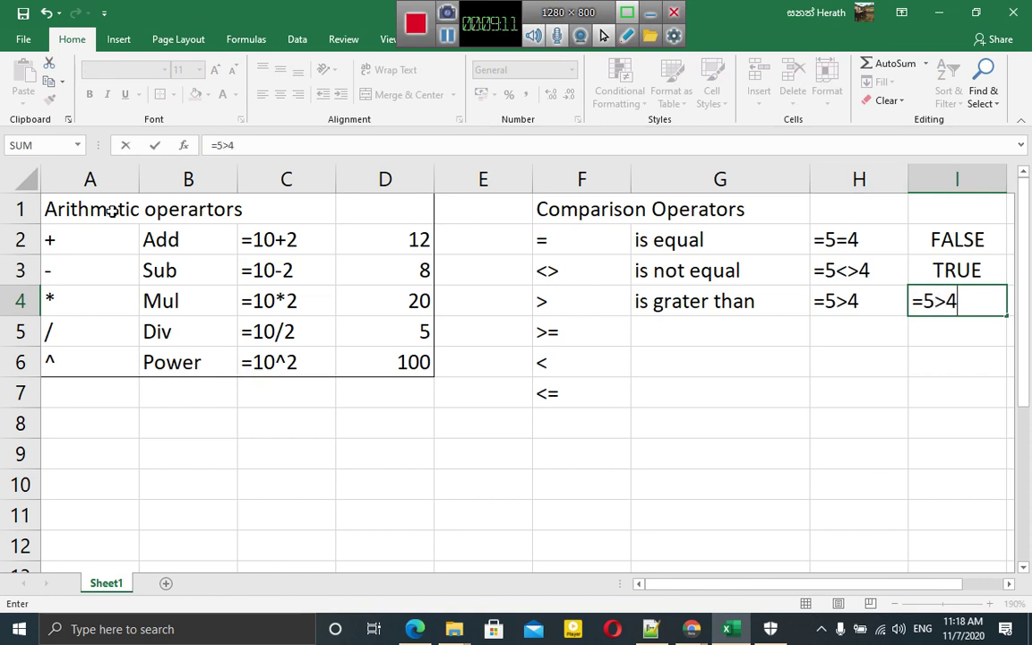
key(Return)
key(Left)
key(Left)
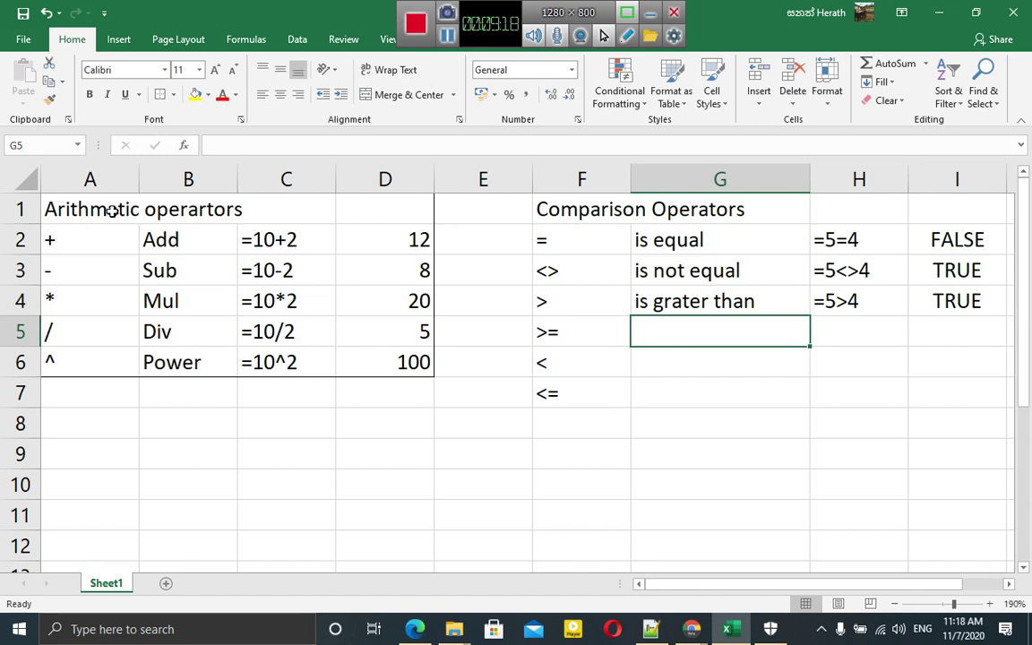
- Enter 'is graterthan or equal' in G5, zoom out to 170%, and widen column G
text(i)
text(s gt)
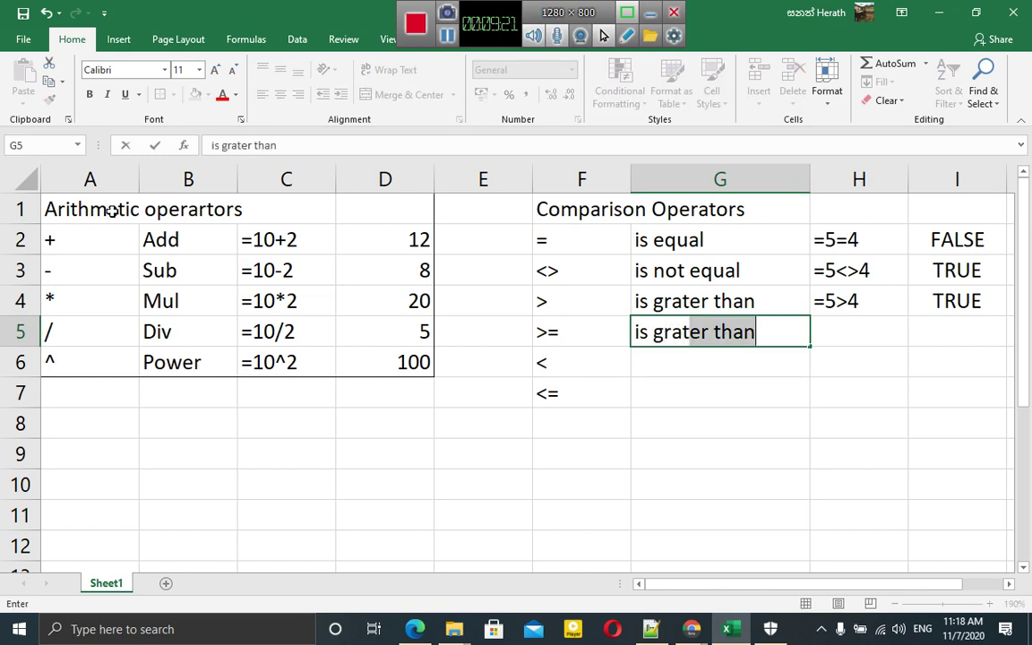
text(erthan)
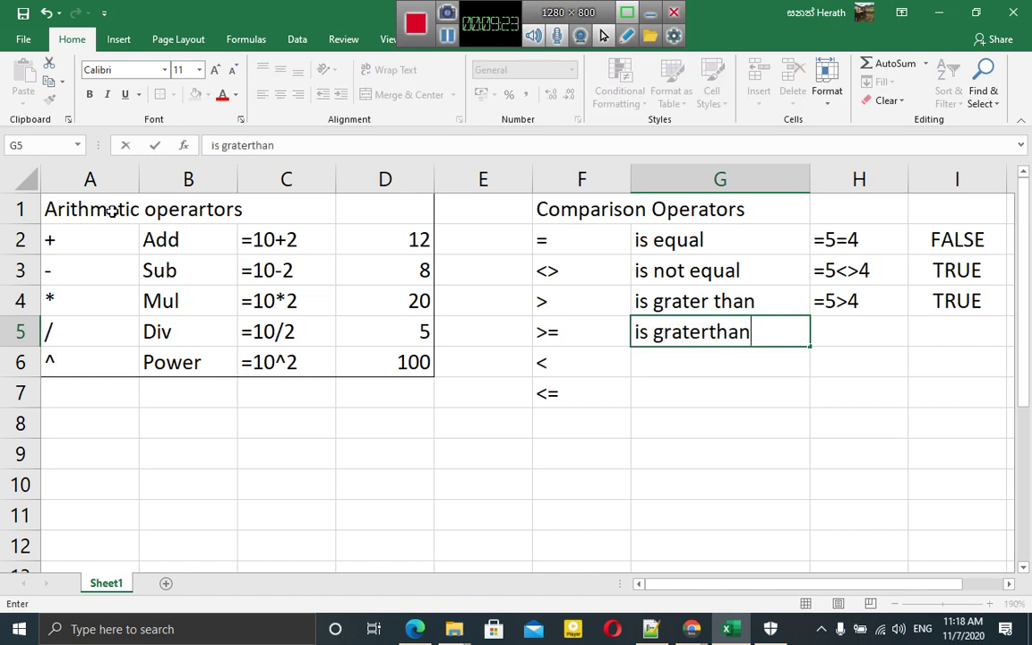
text( or)
text( q)
key(BackSpace)
text(e)
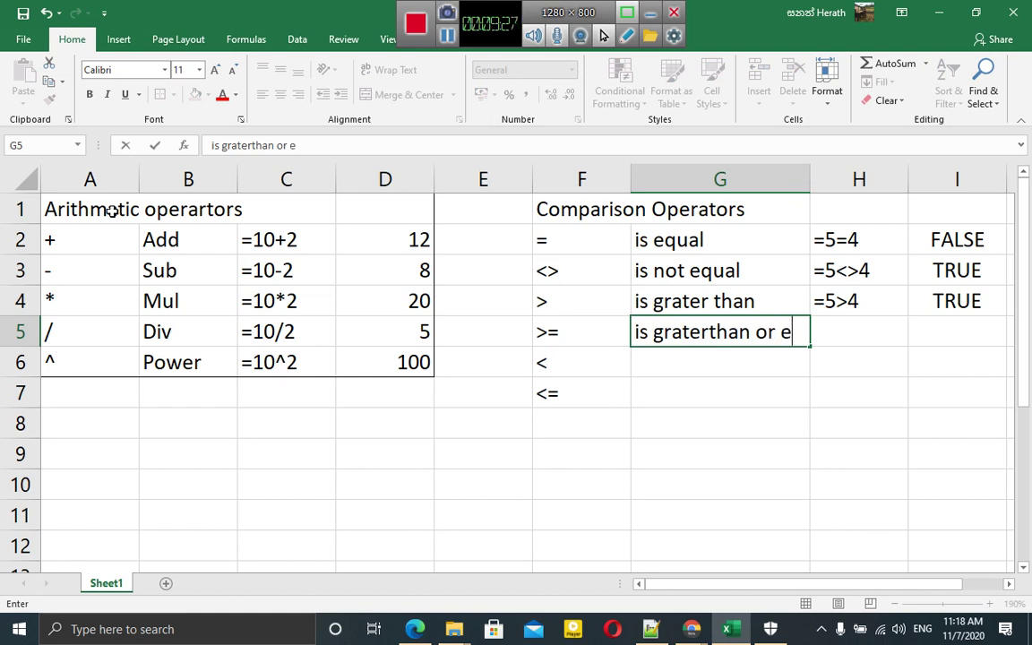
text(qual)
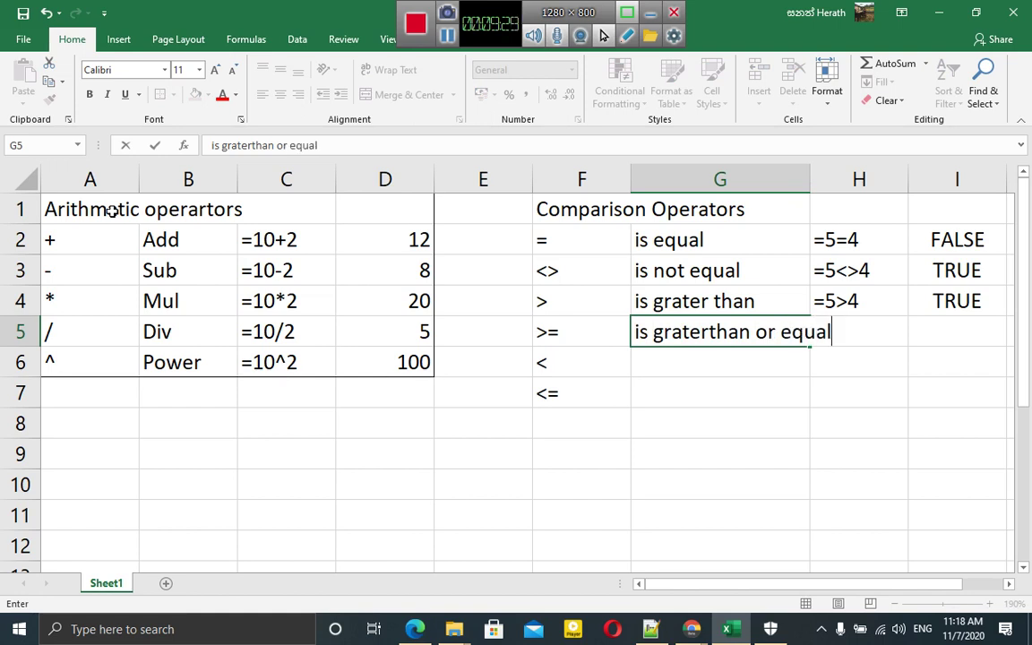
key(Return)
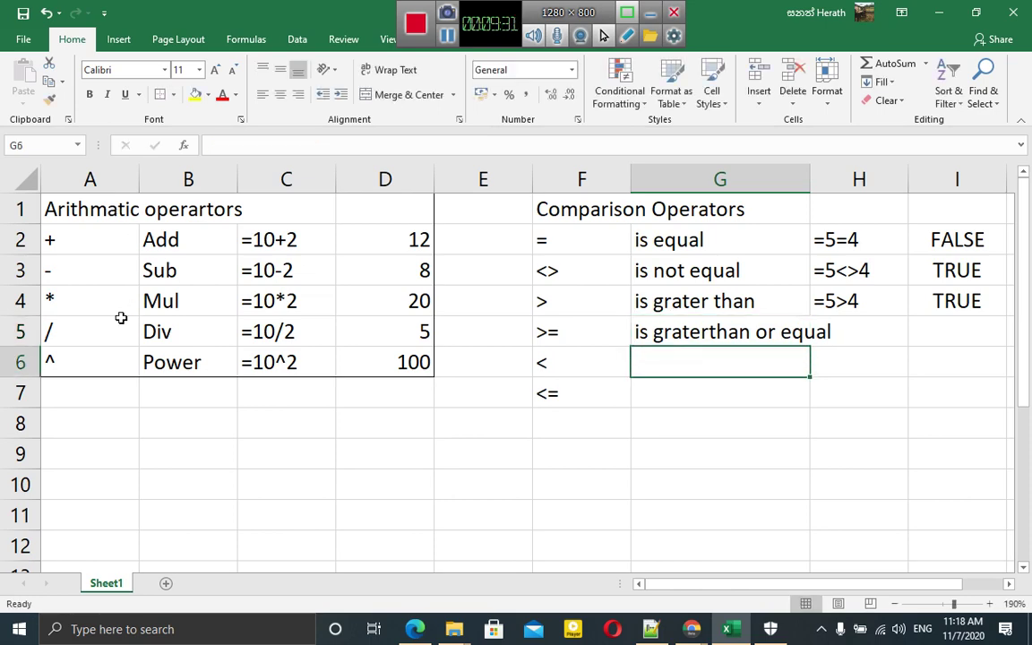
click(897, 607)
click(897, 607)
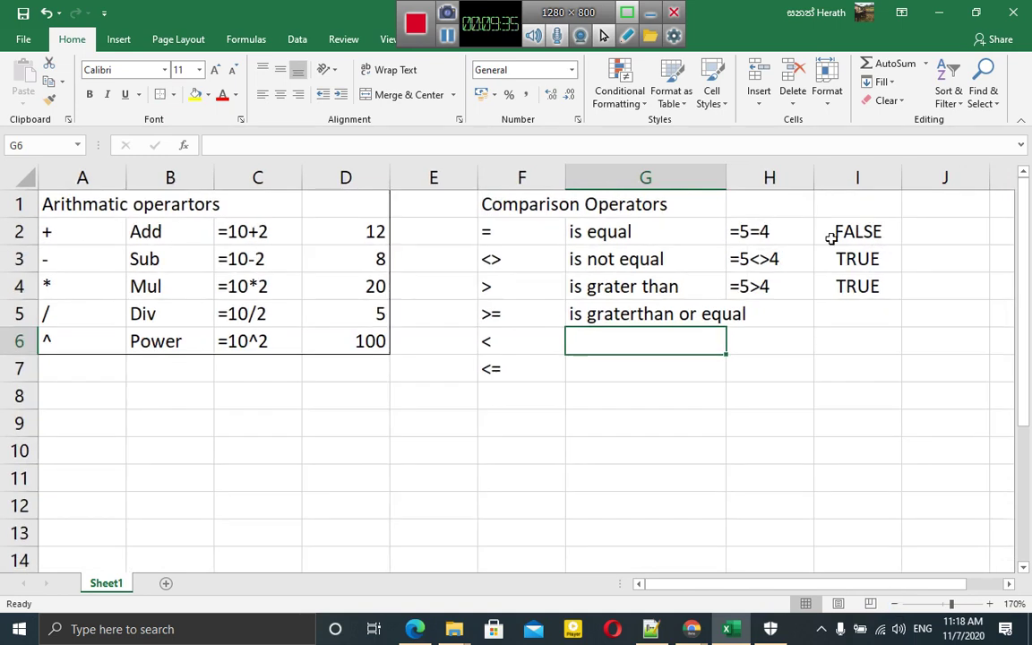
drag(726, 173, 753, 172)
- Enter =5>=5 in H5 with a leading apostrophe so it displays as text
click(782, 321)
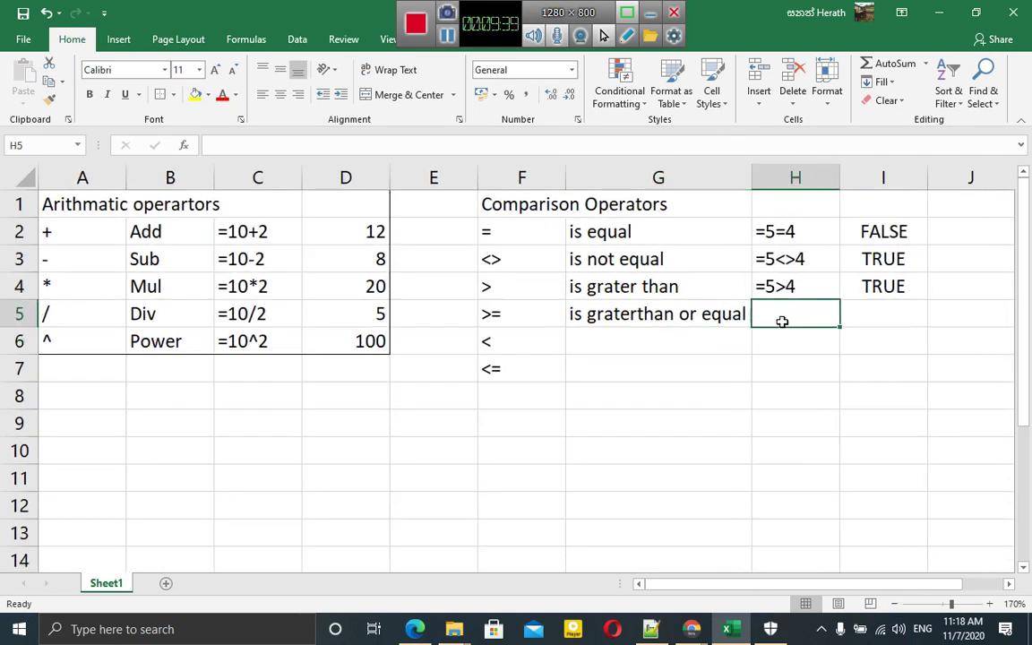
text(=)
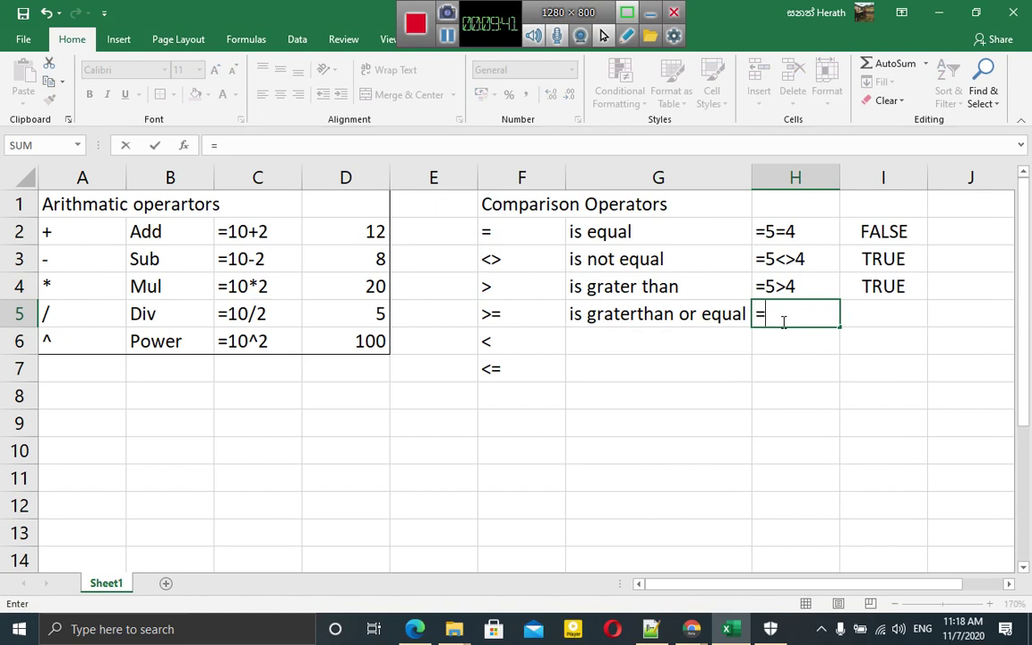
text(5>)
text(=)
text(5)
key(Tab)
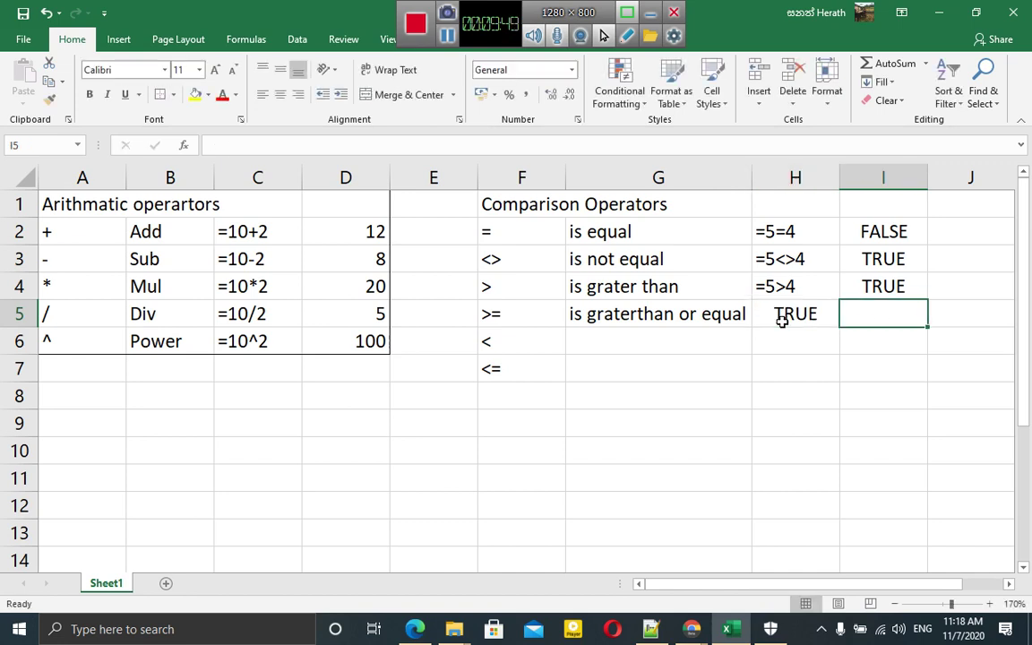
click(782, 321)
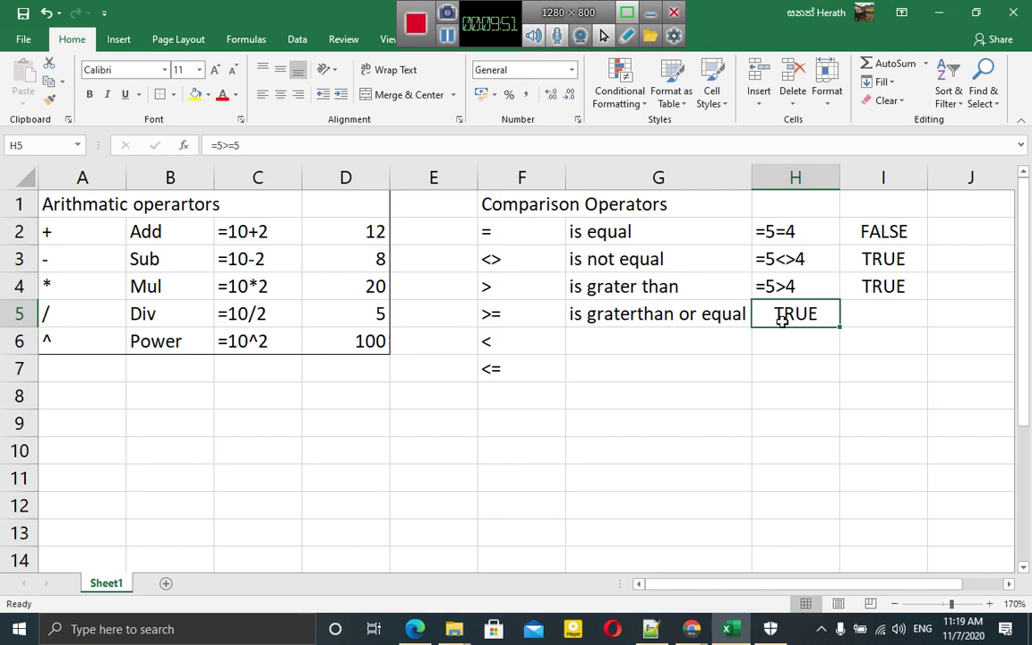
double_click(805, 308)
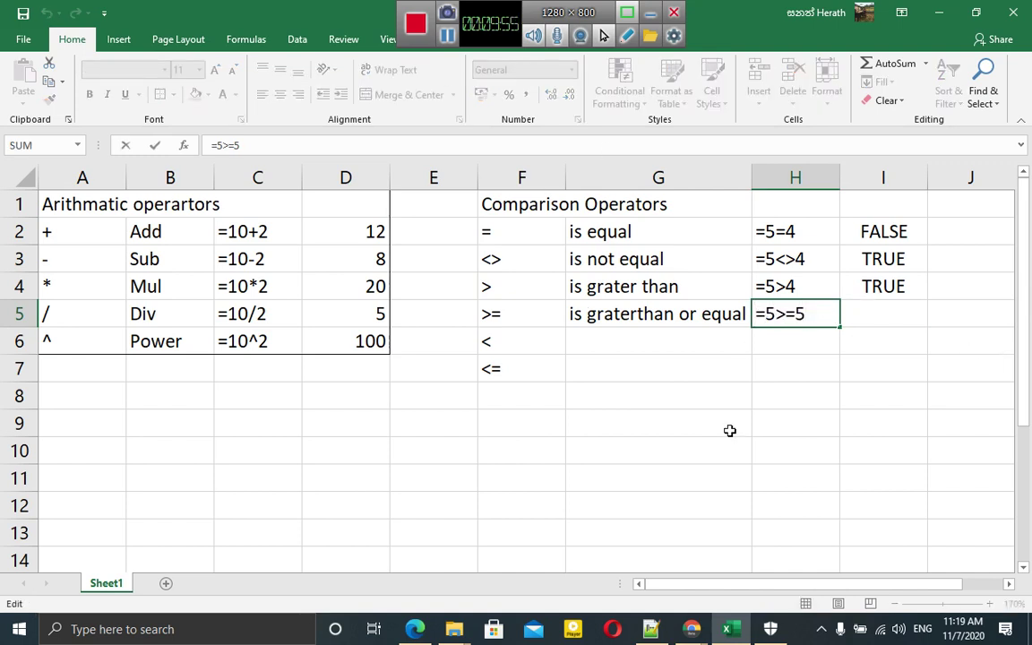
key(Home)
text(')
key(Return)
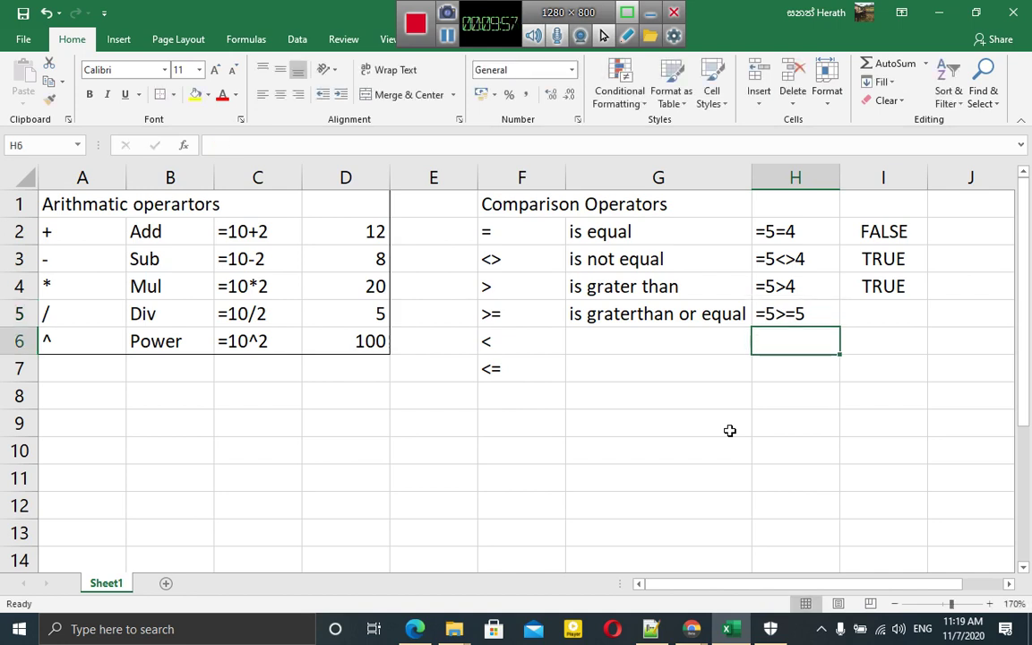
- Enter the formula =5>=5 in I5, which evaluates to TRUE
key(Up)
key(Right)
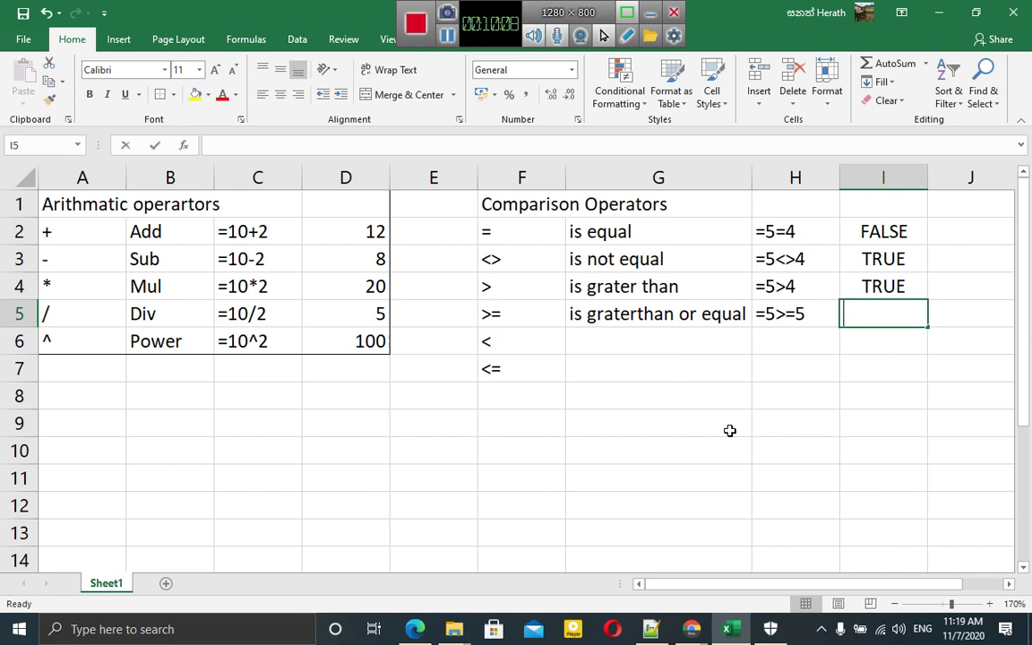
text(=5>=)
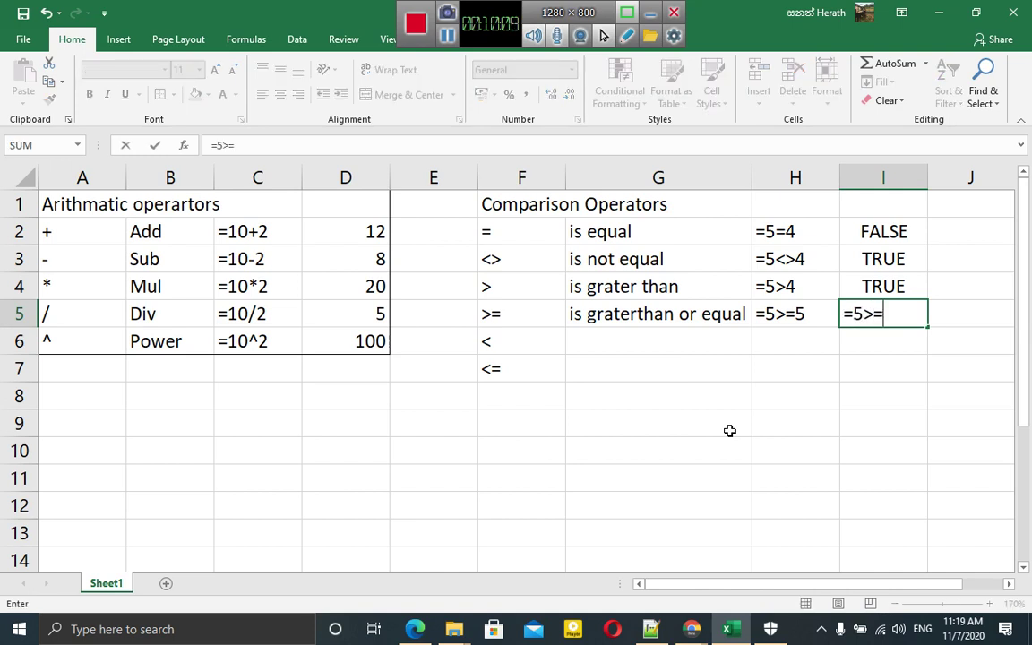
text(5)
key(Return)
key(Left)
key(Left)
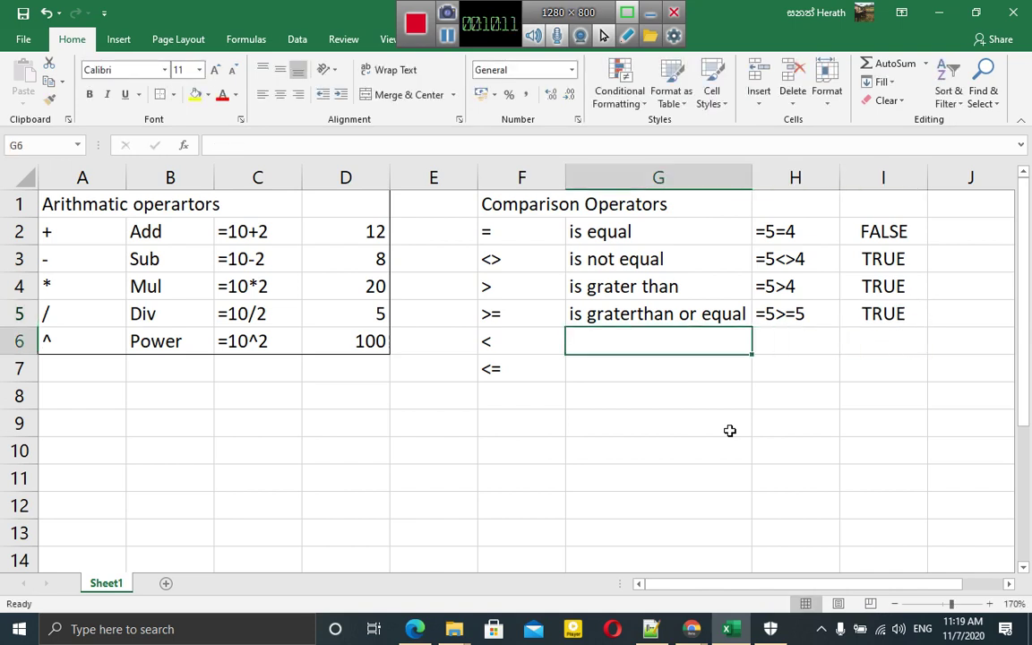
- Fill row 6 with 'is less than', the text =5<4, and the formula =5<4 returning FALSE
text(is )
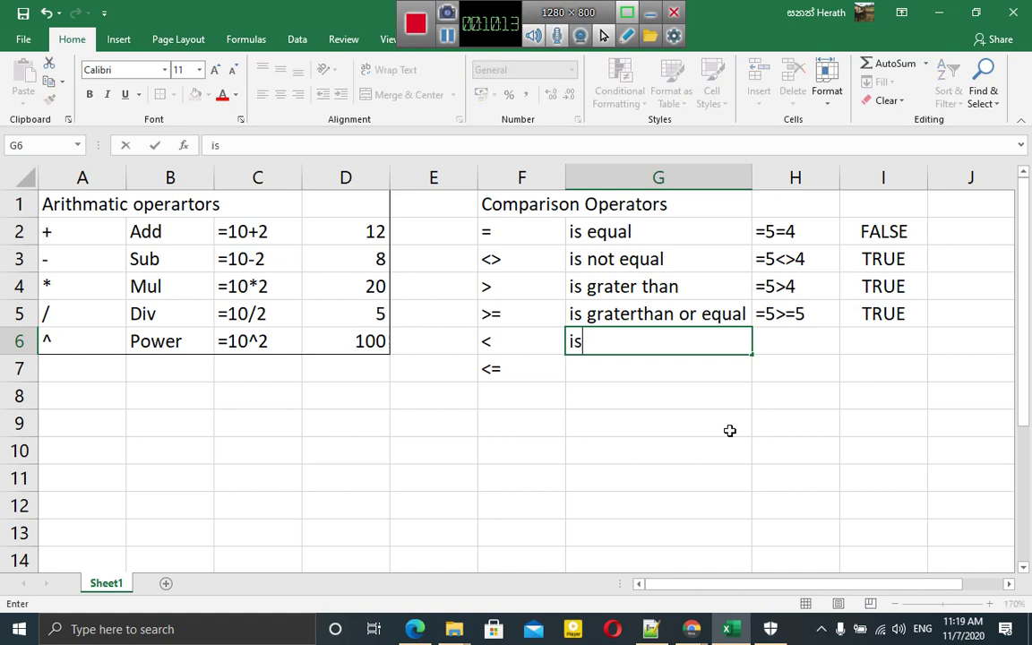
text(less th)
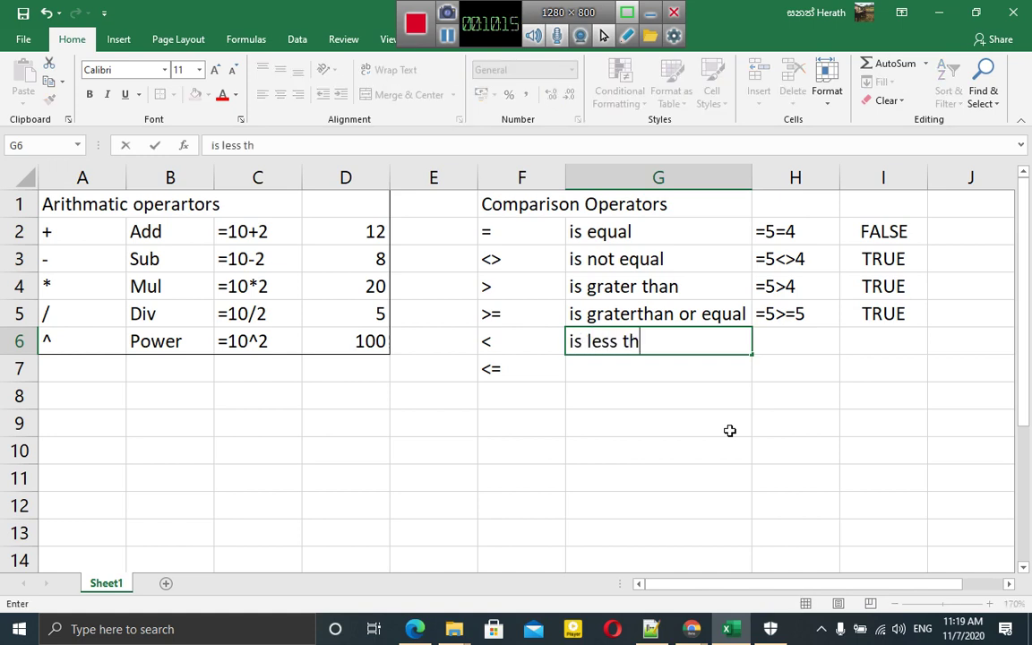
text(an)
key(Tab)
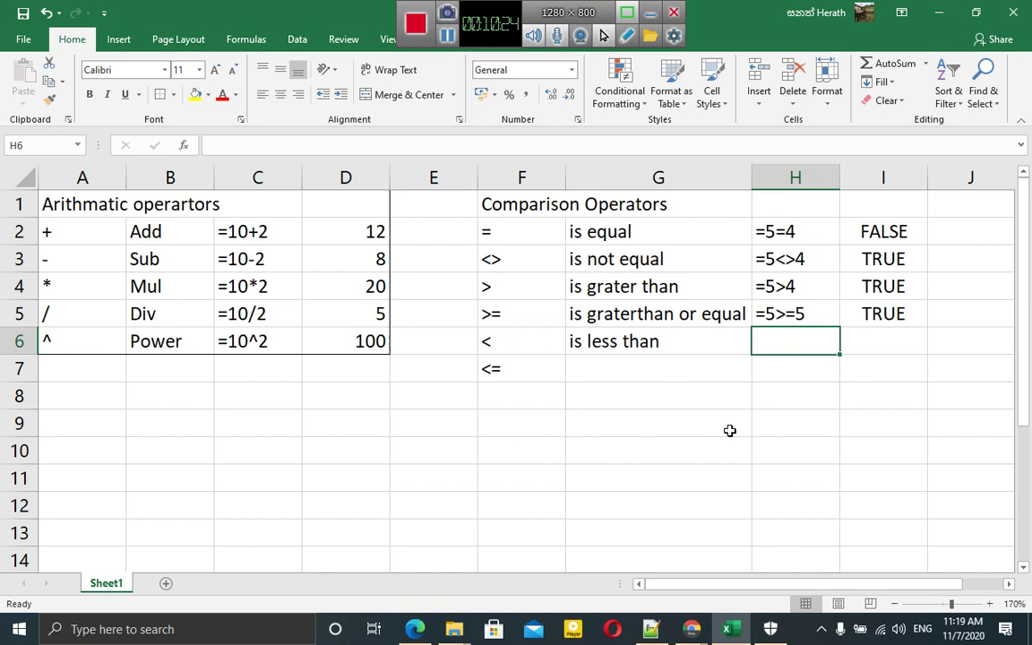
text('=)
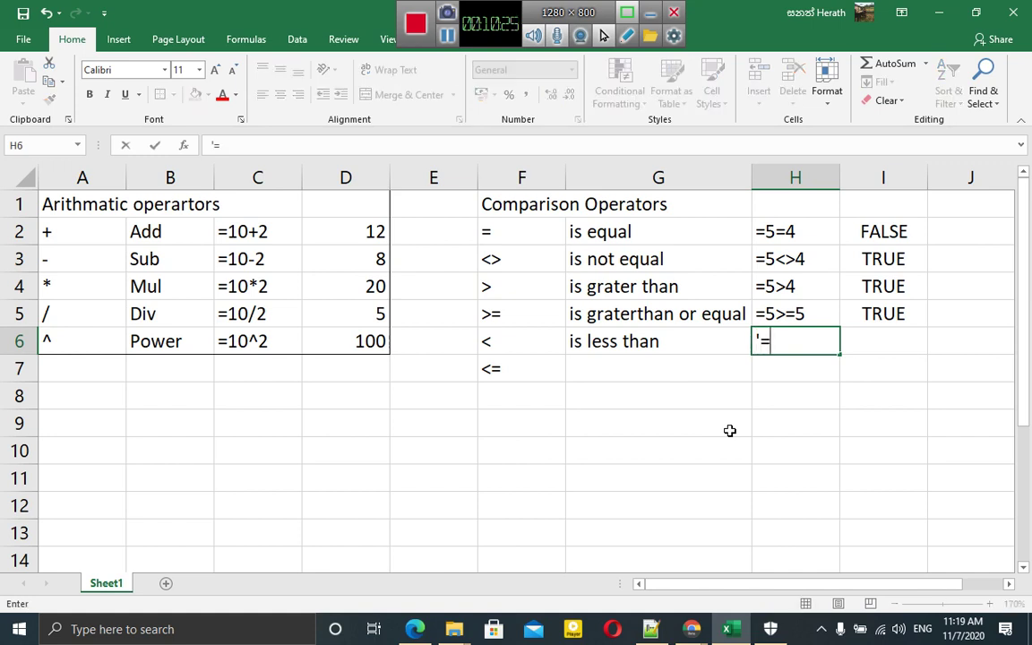
text(5<)
text(4)
key(Tab)
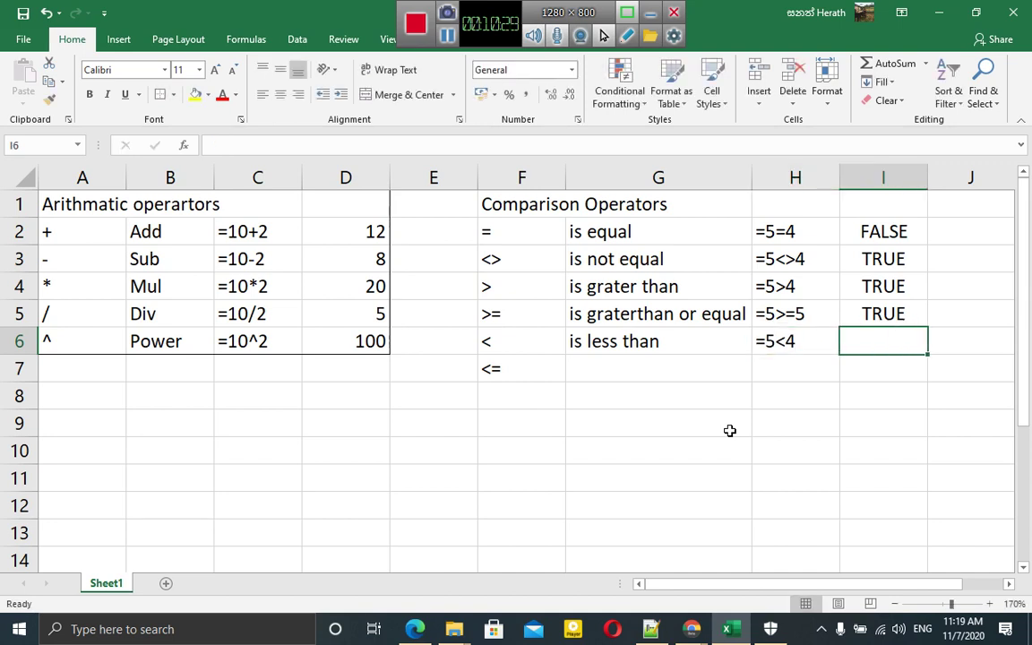
text(=)
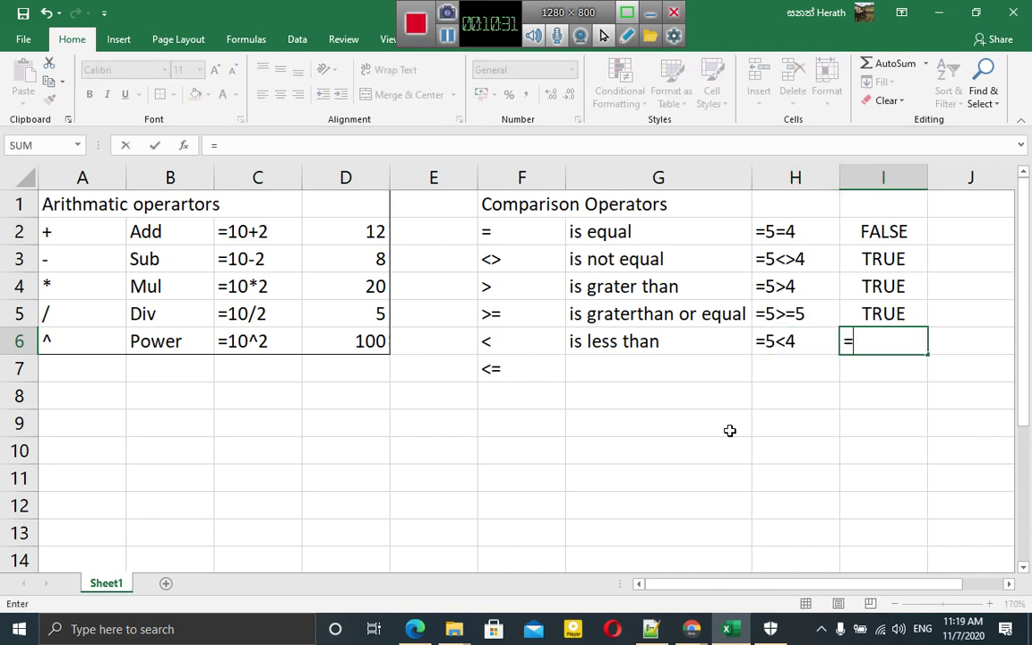
text(5<4)
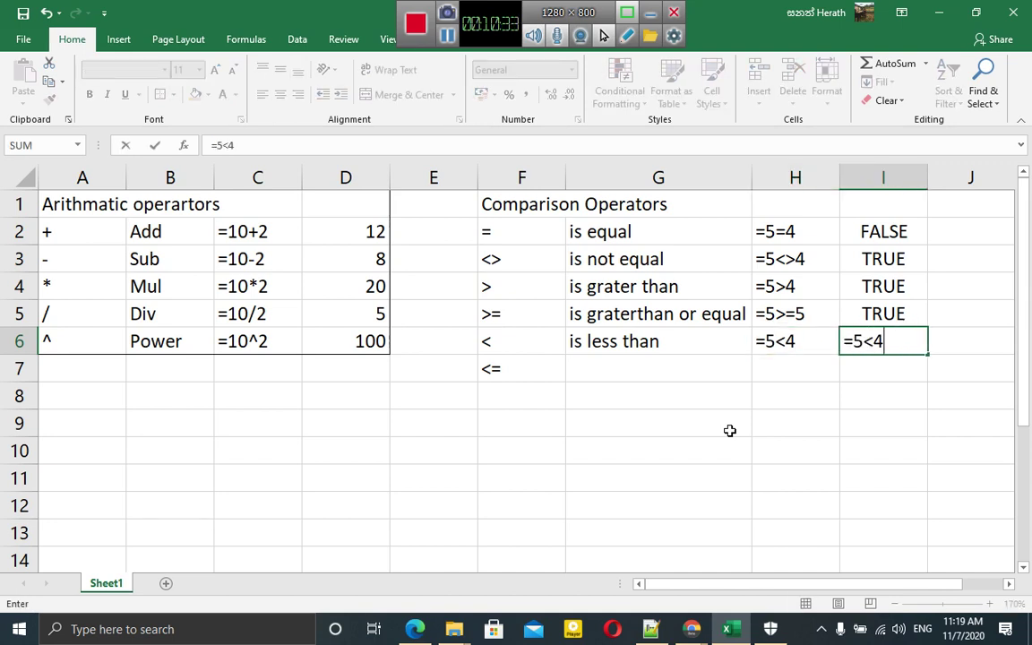
key(Return)
key(Left)
key(Left)
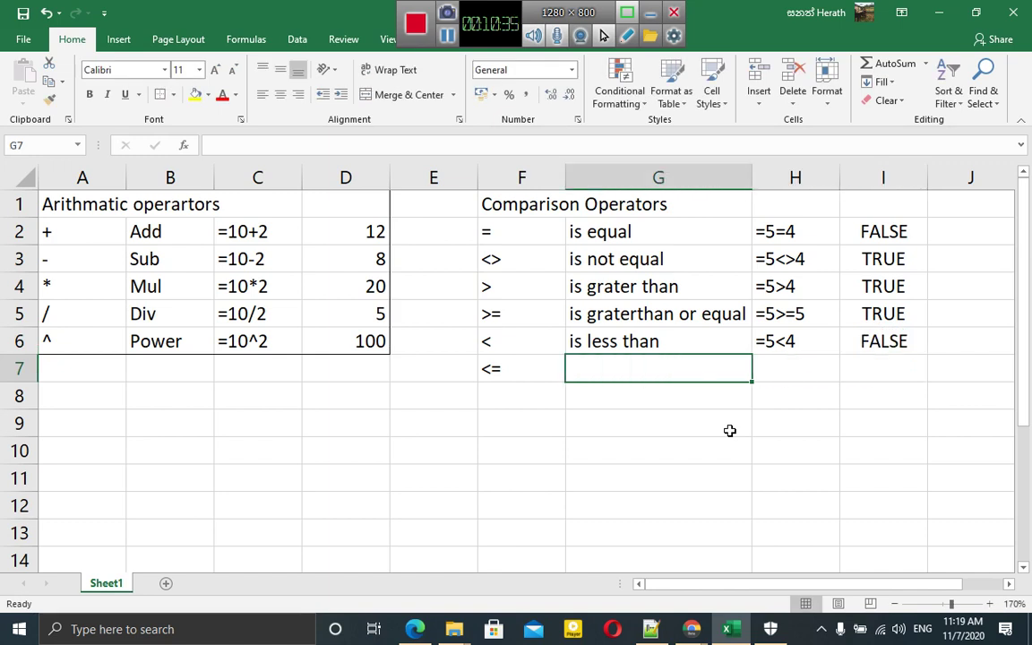
- Label G7 'is less than or equal', correcting the typo
text(is )
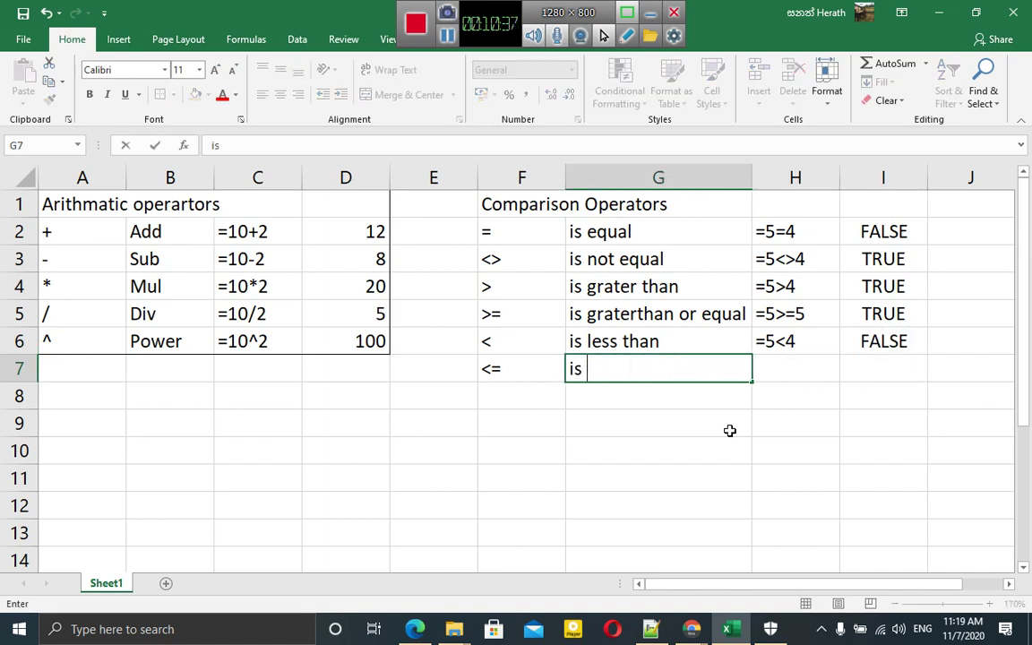
text(less tha)
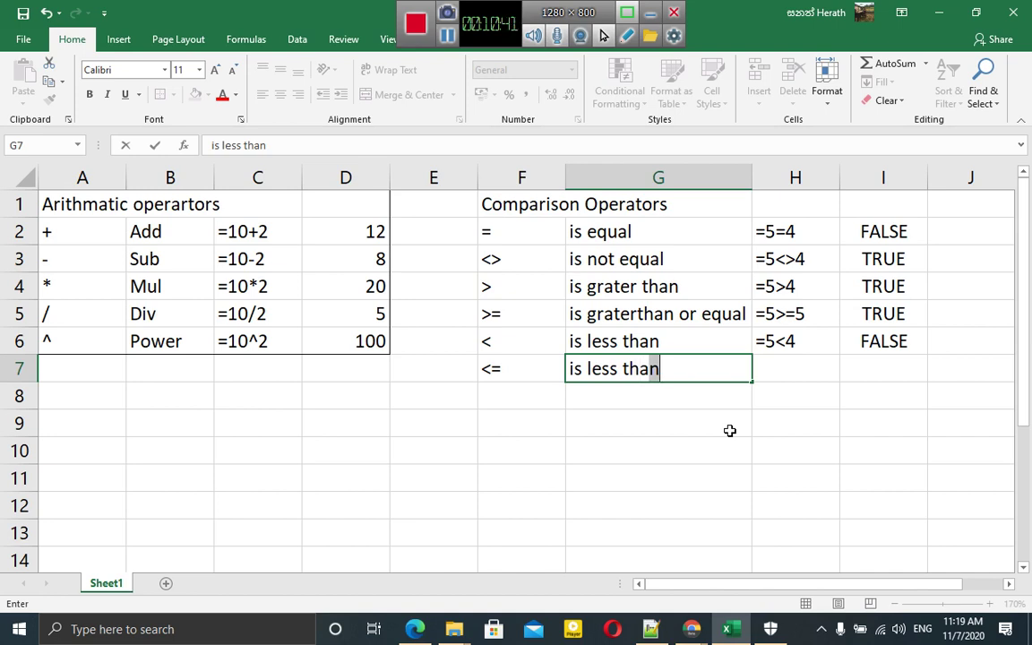
key(Tab)
key(Left)
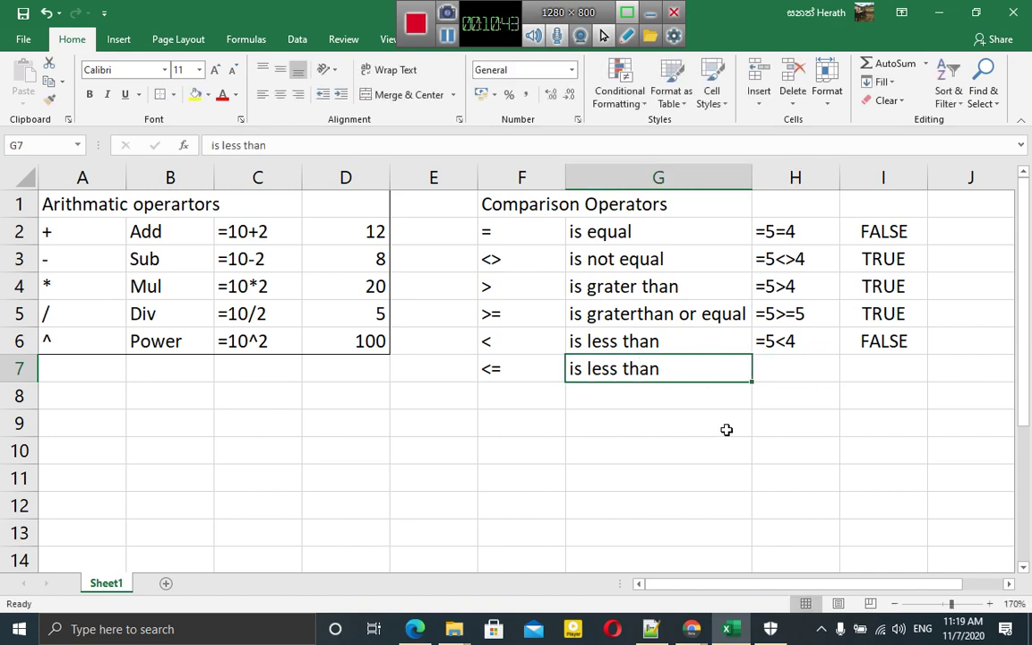
double_click(679, 366)
text(or)
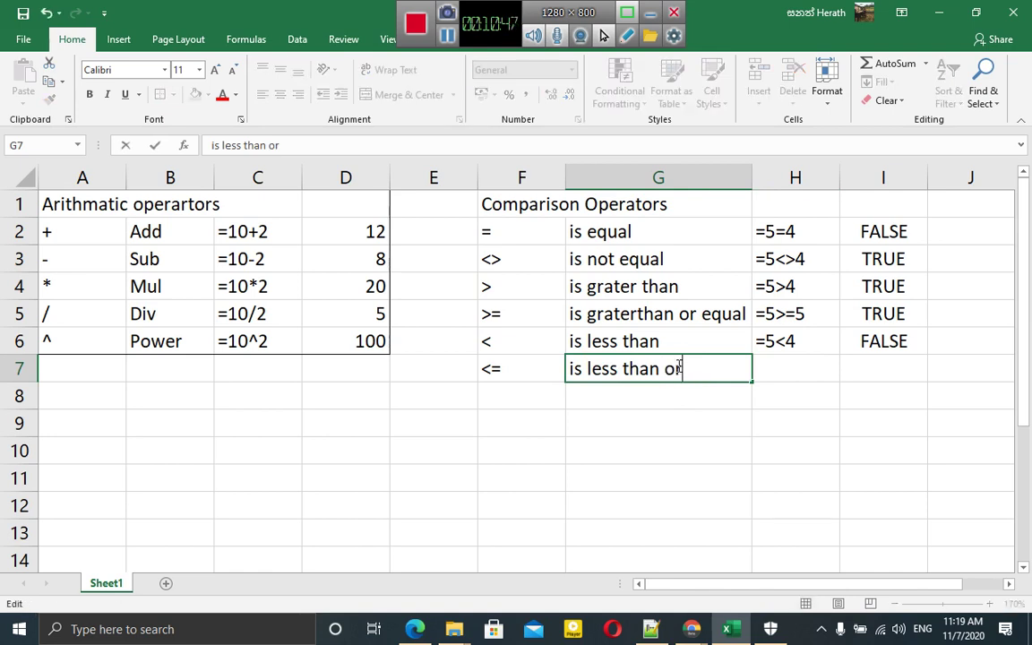
text( q)
key(BackSpace)
key(BackSpace)
text(e)
text(qual)
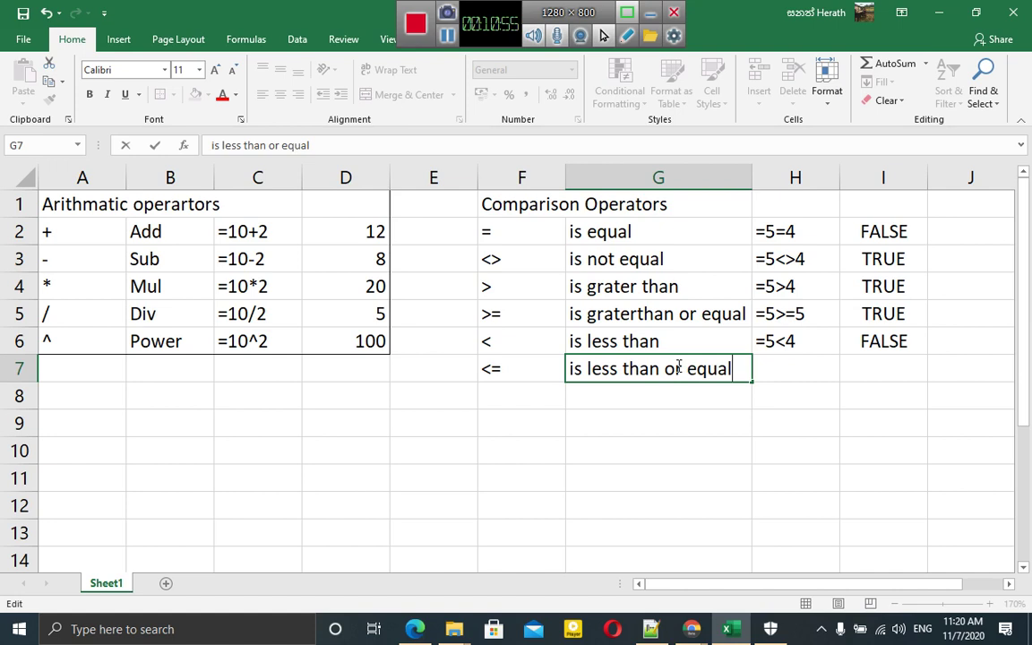
key(Return)
- Put the text =5<=4 in H7 and the formula =5<=4 in I7, showing FALSE
key(Up)
key(Right)
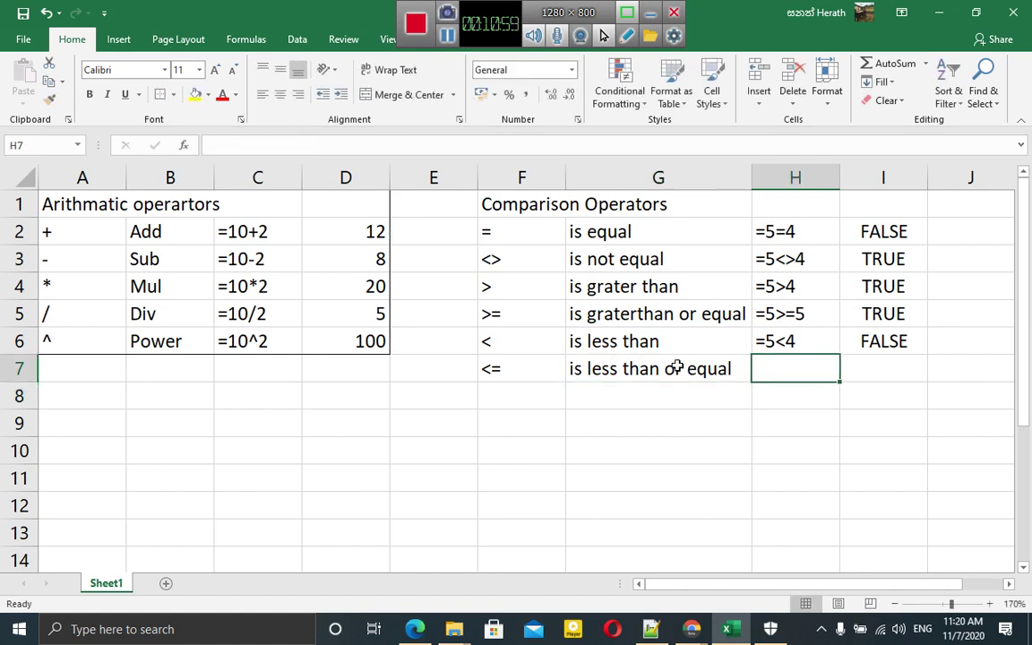
text('=)
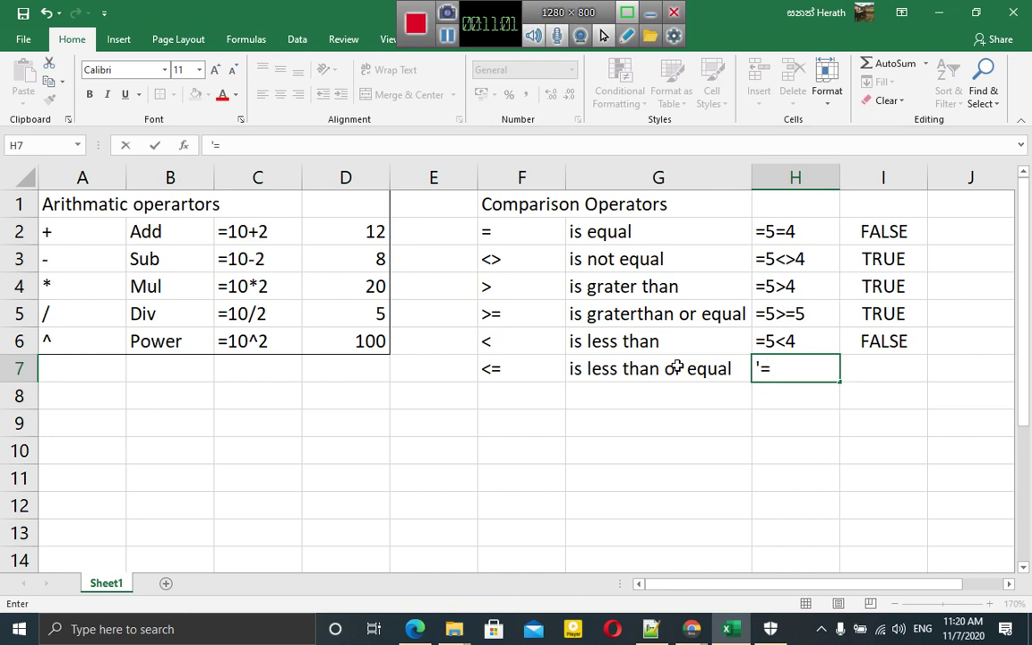
text(5)
text(<=4)
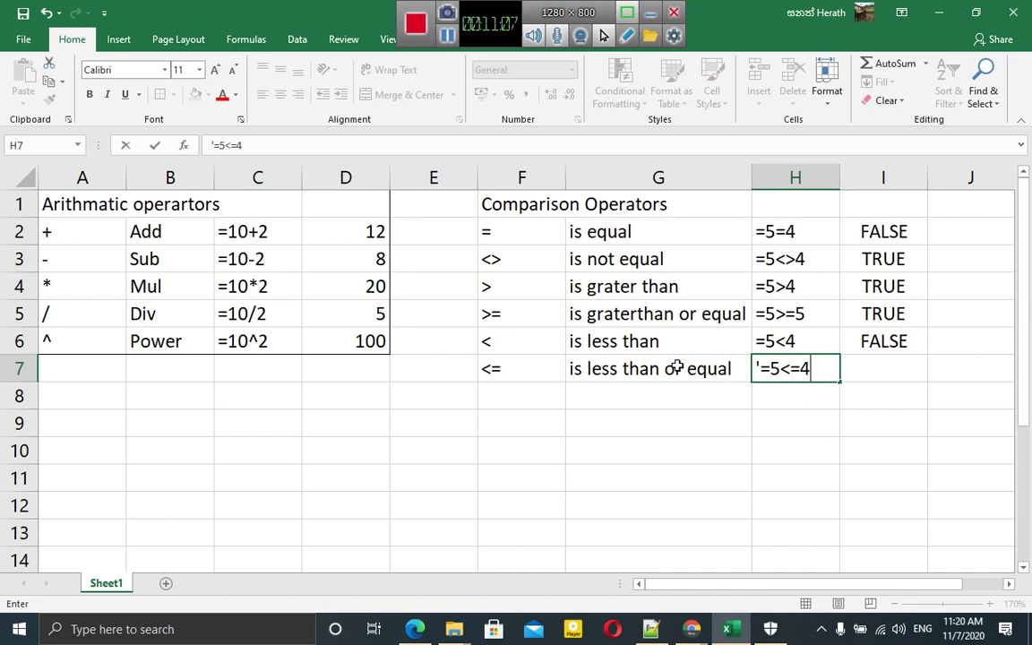
key(Tab)
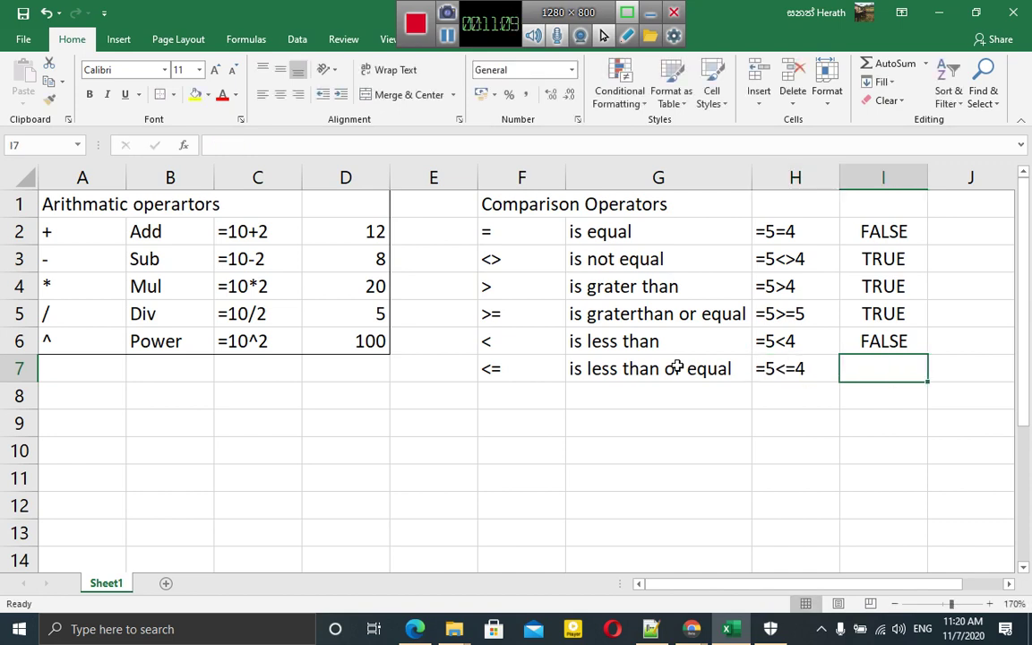
text(=5)
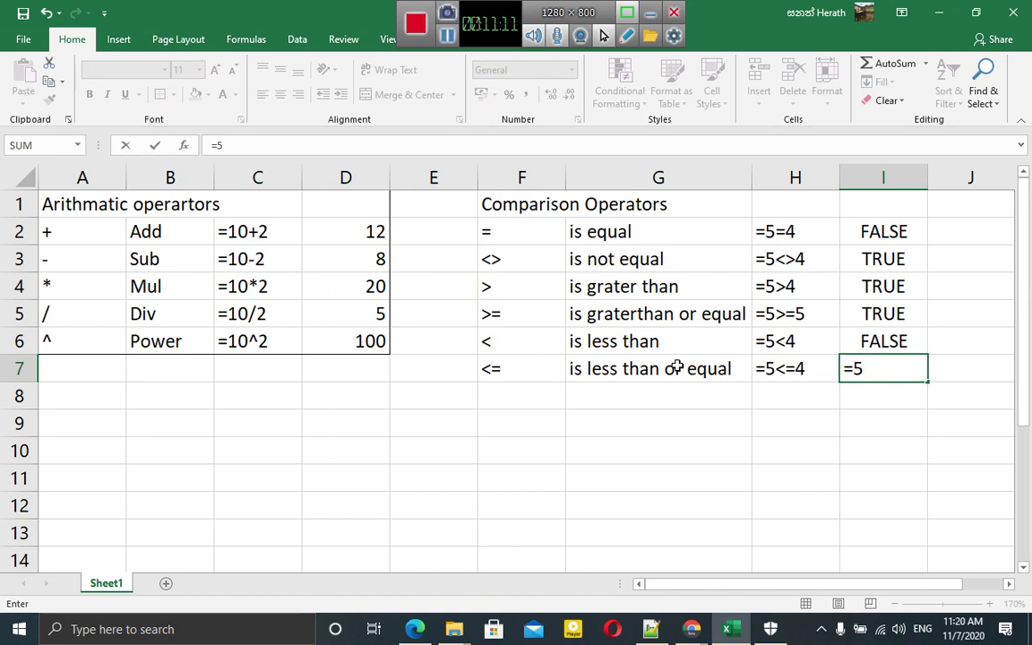
text(<=4)
key(Return)
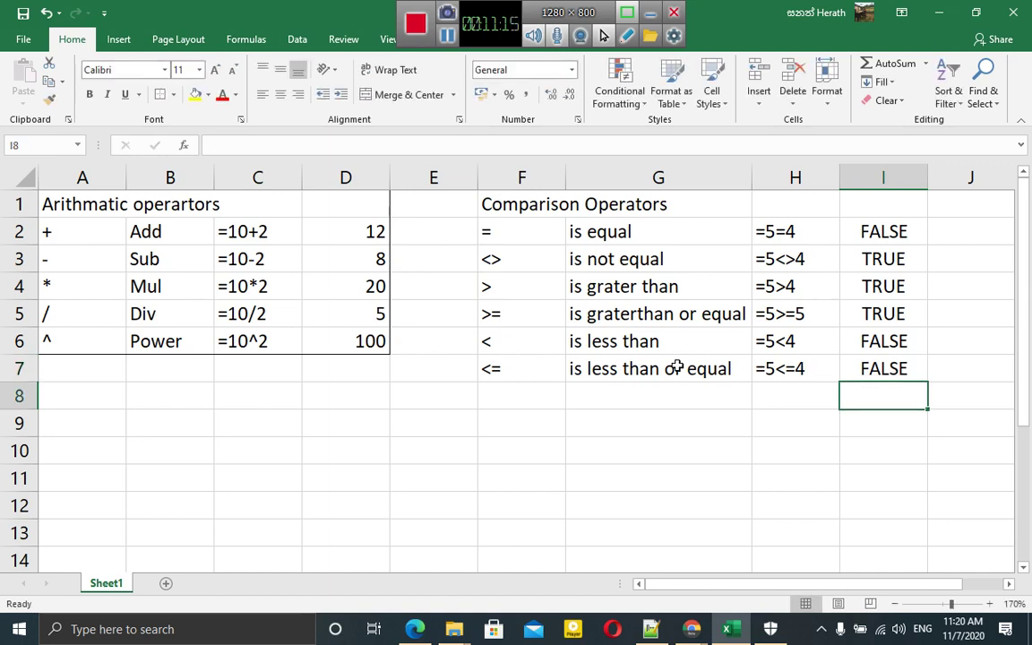
- Apply Outside Borders to the comparison operators table F1:I7
key(Left)
key(Left)
key(Left)
key(Left)
key(Down)
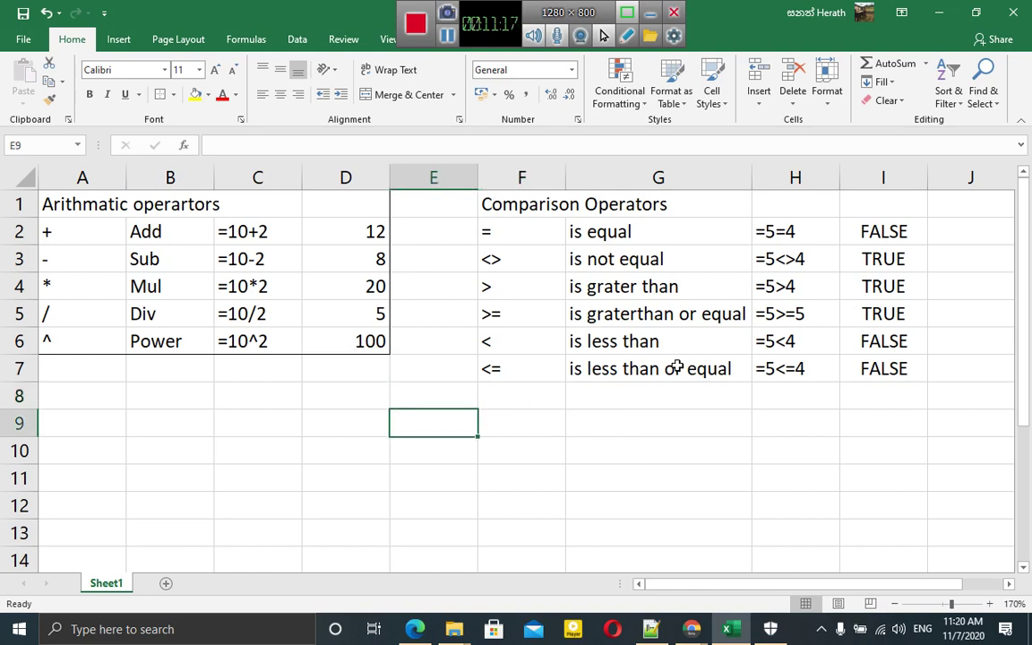
key(Left)
key(Left)
key(Left)
key(Left)
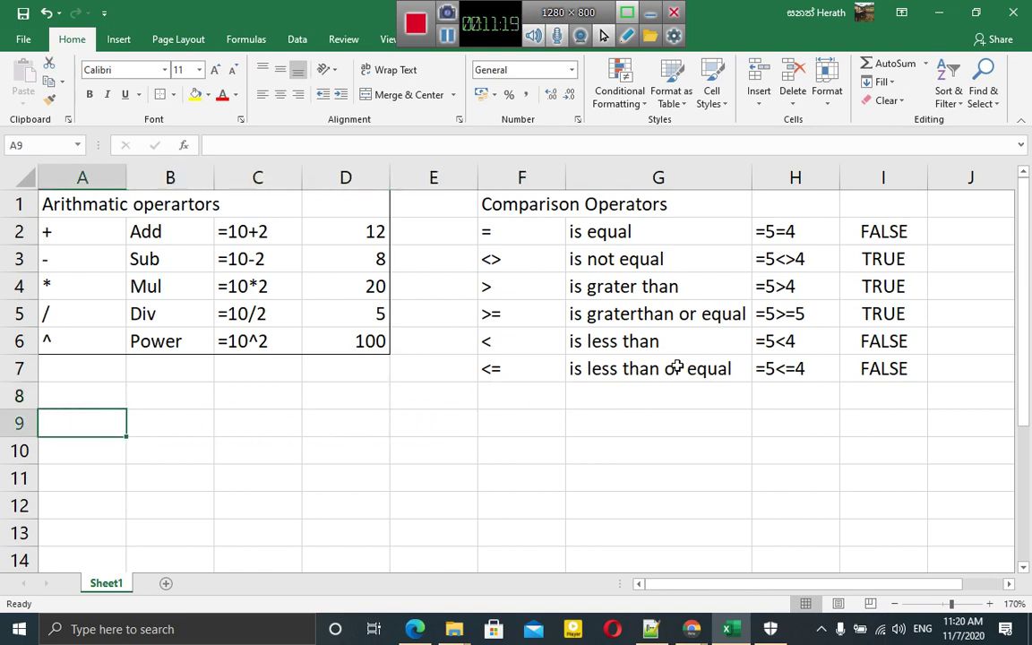
key(Right)
key(Right)
key(Right)
key(Right)
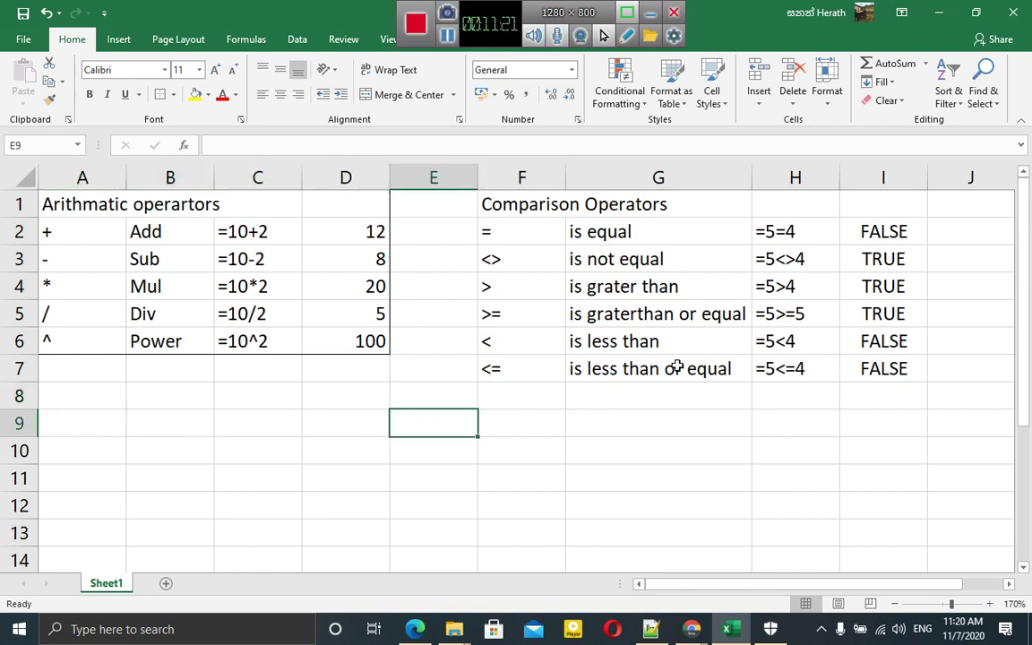
key(Left)
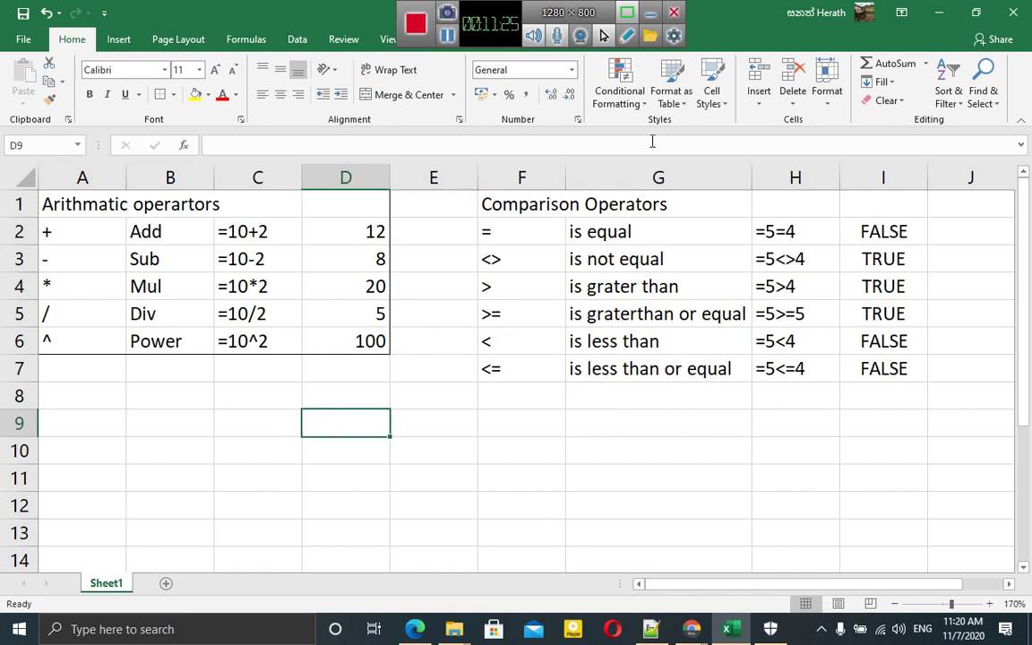
drag(507, 206, 857, 360)
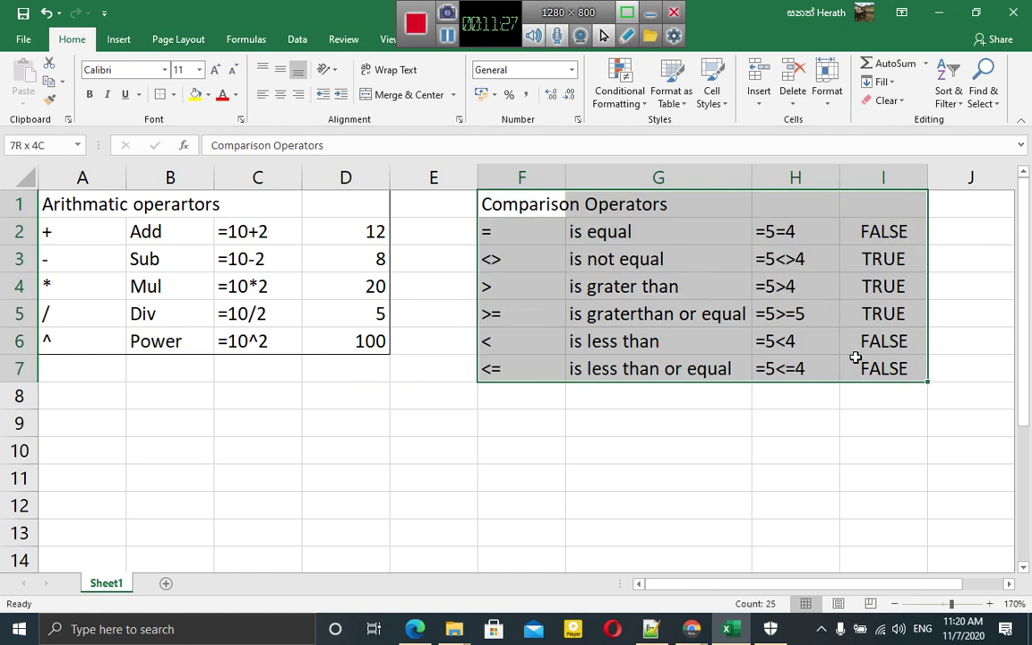
click(173, 94)
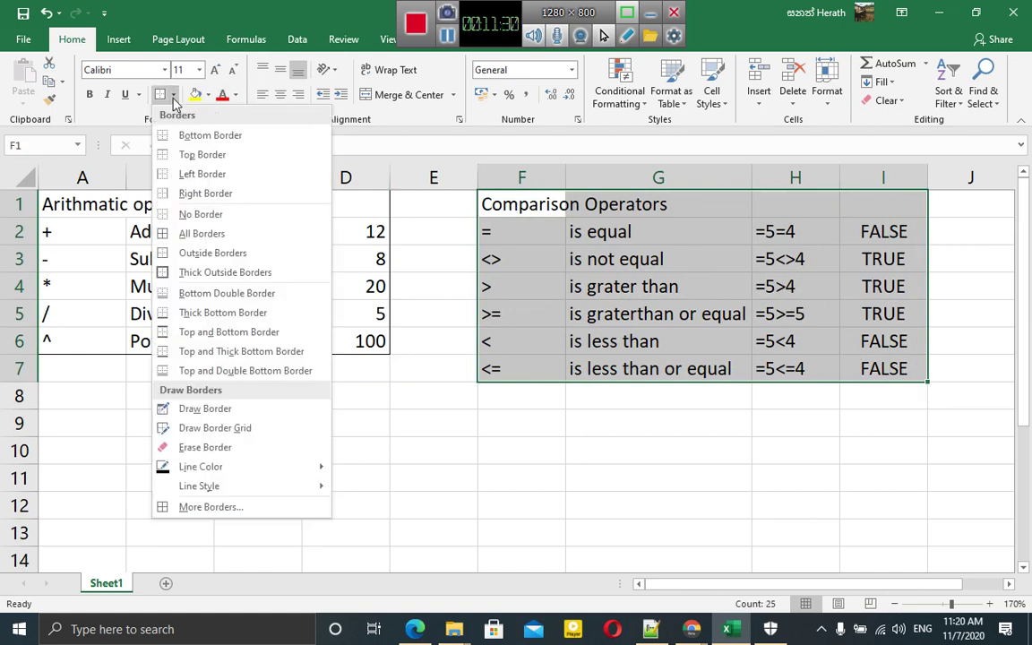
click(206, 252)
click(369, 425)
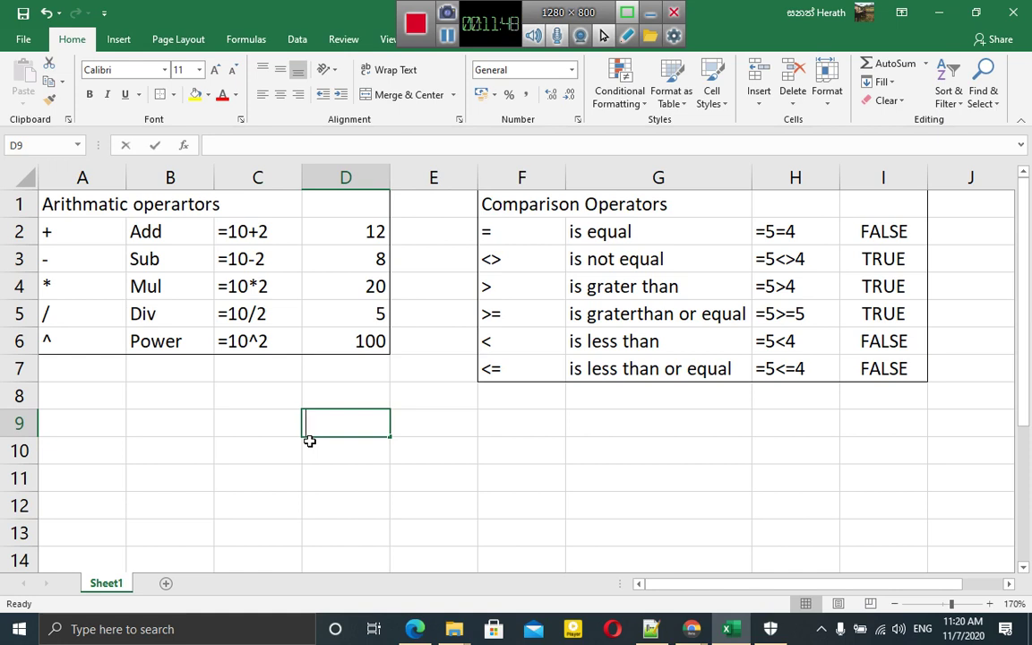
- Type the heading 'Logical operators' in D9
text(Logic)
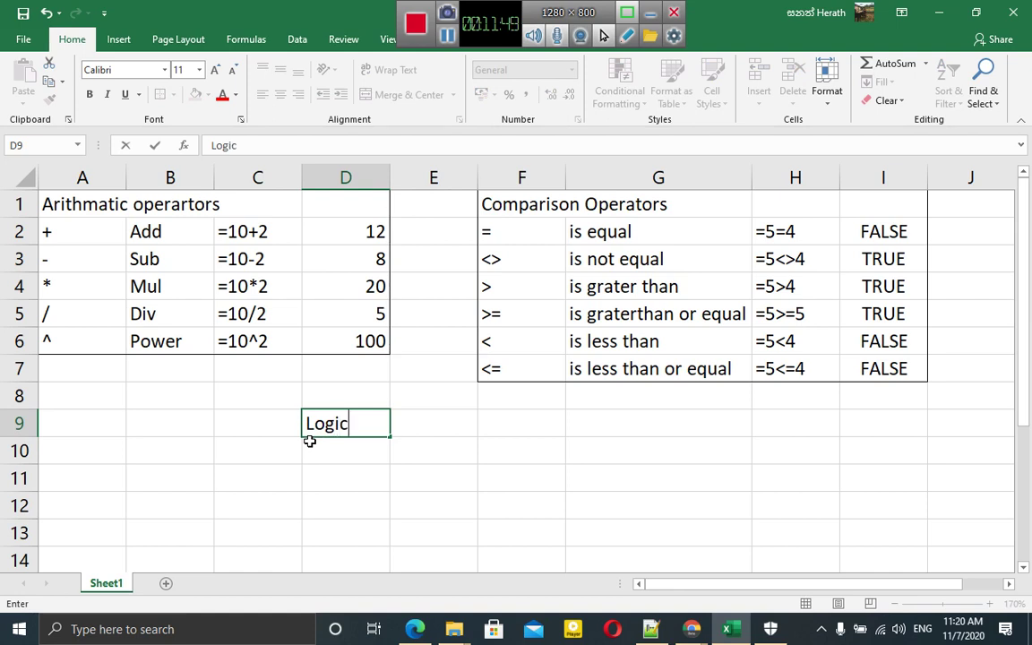
text(al op)
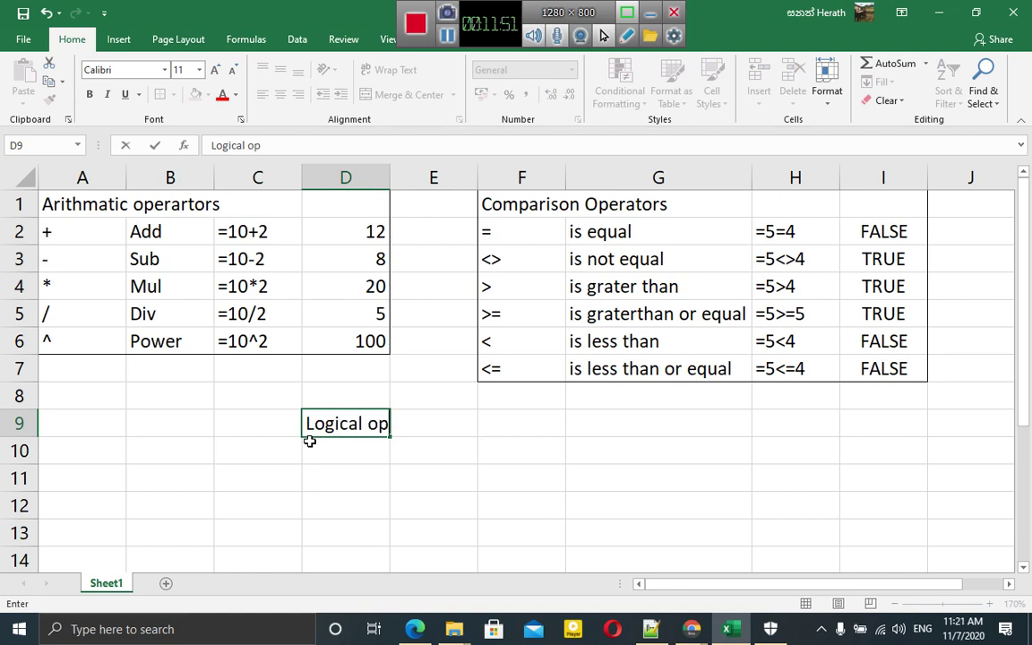
text(erat)
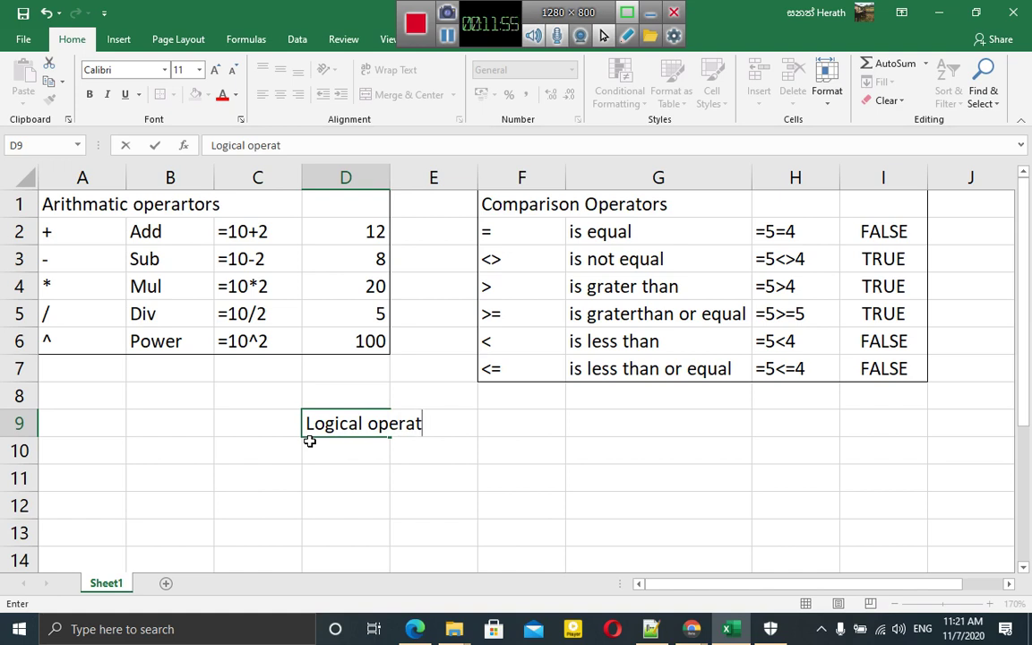
text(ors)
key(Return)
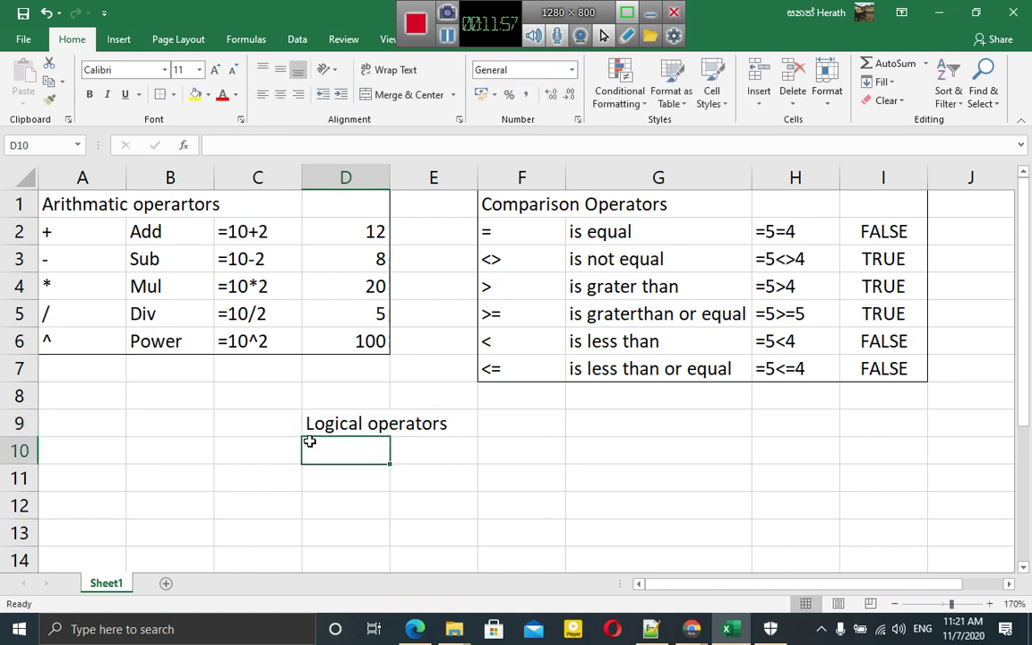
click(309, 436)
click(309, 442)
click(310, 434)
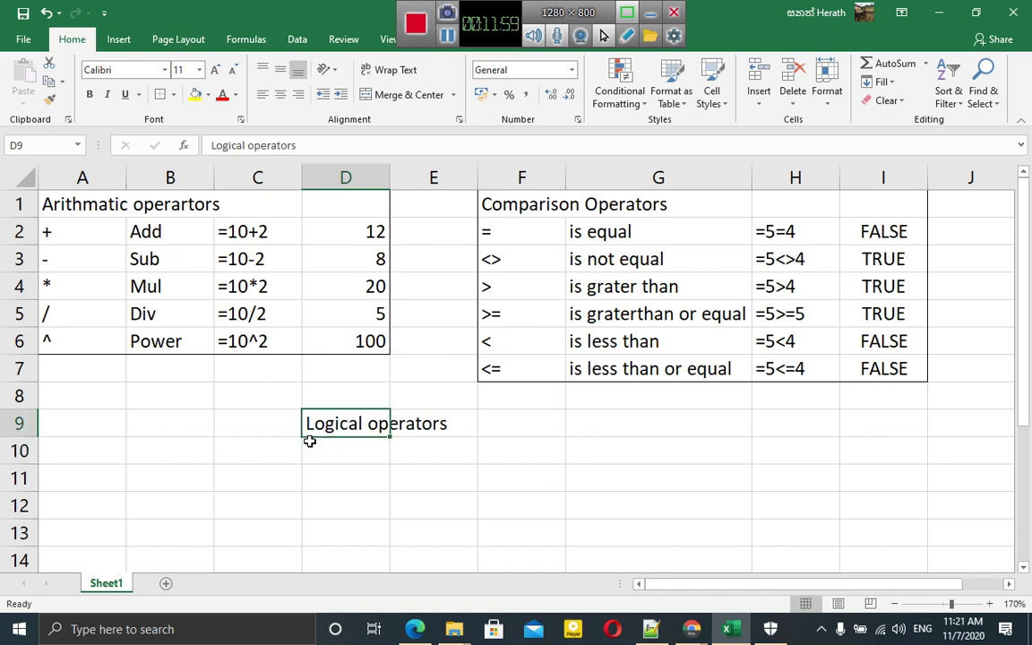
click(309, 441)
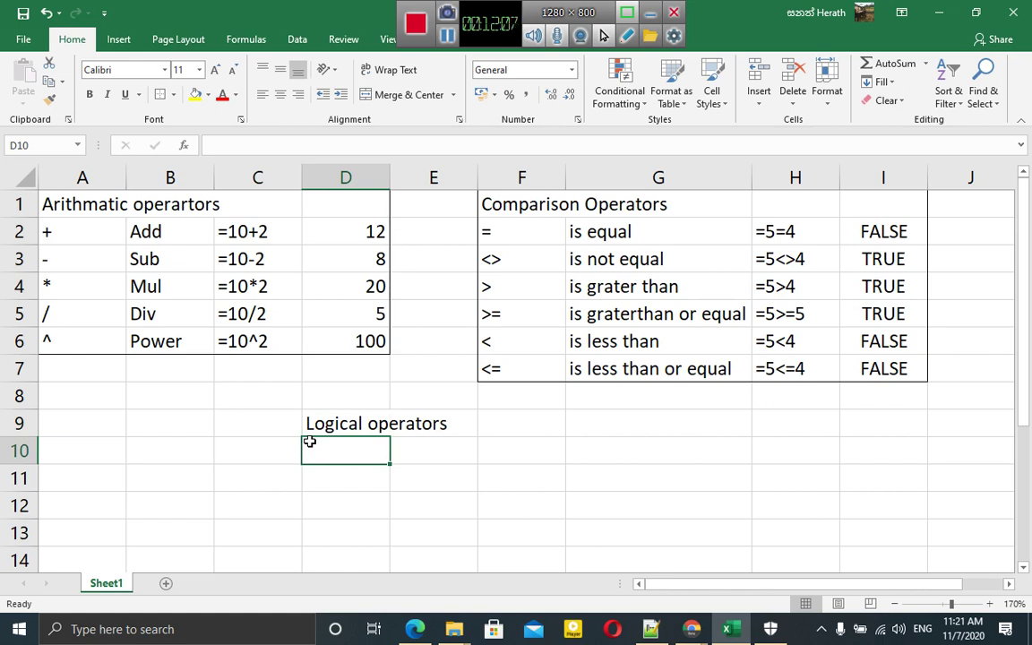
- List AND, OR and NOT in D10, D11 and D12
text(A)
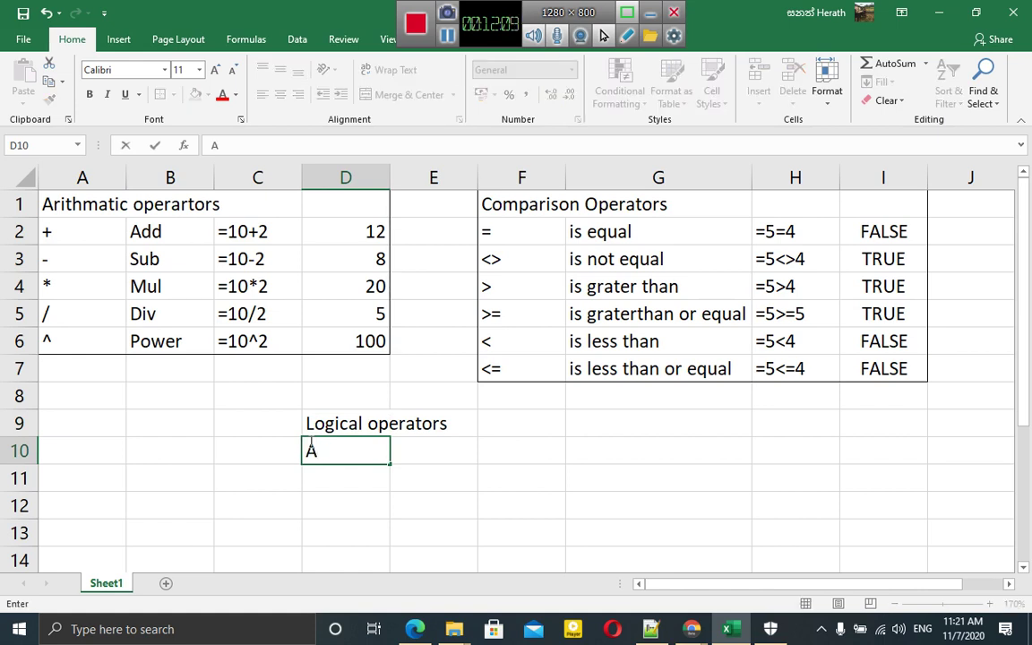
text(ND)
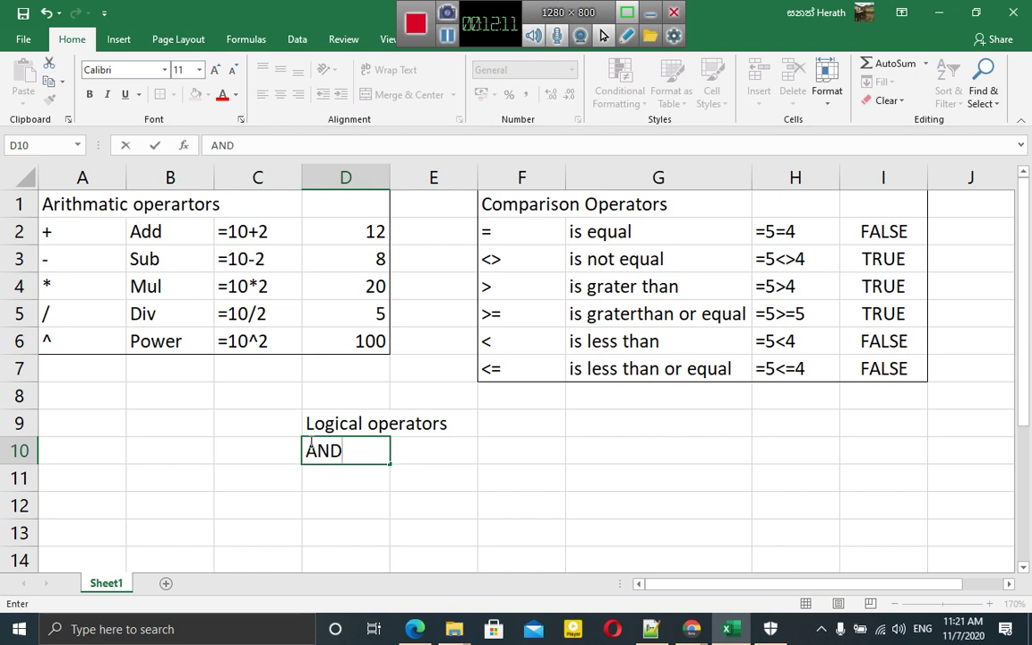
key(Return)
text(O)
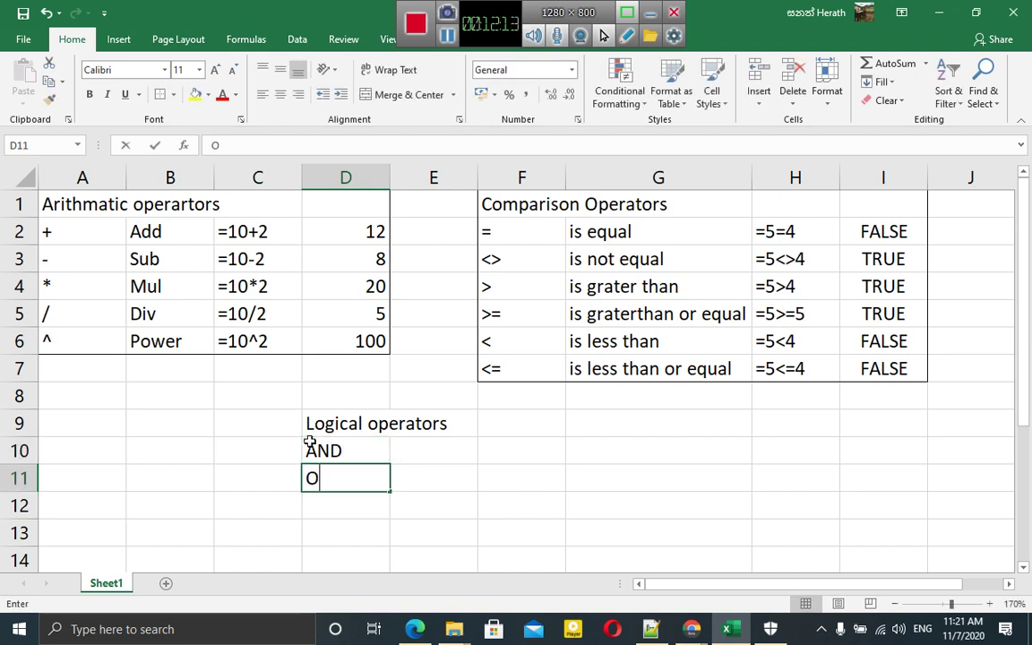
text(R)
key(Return)
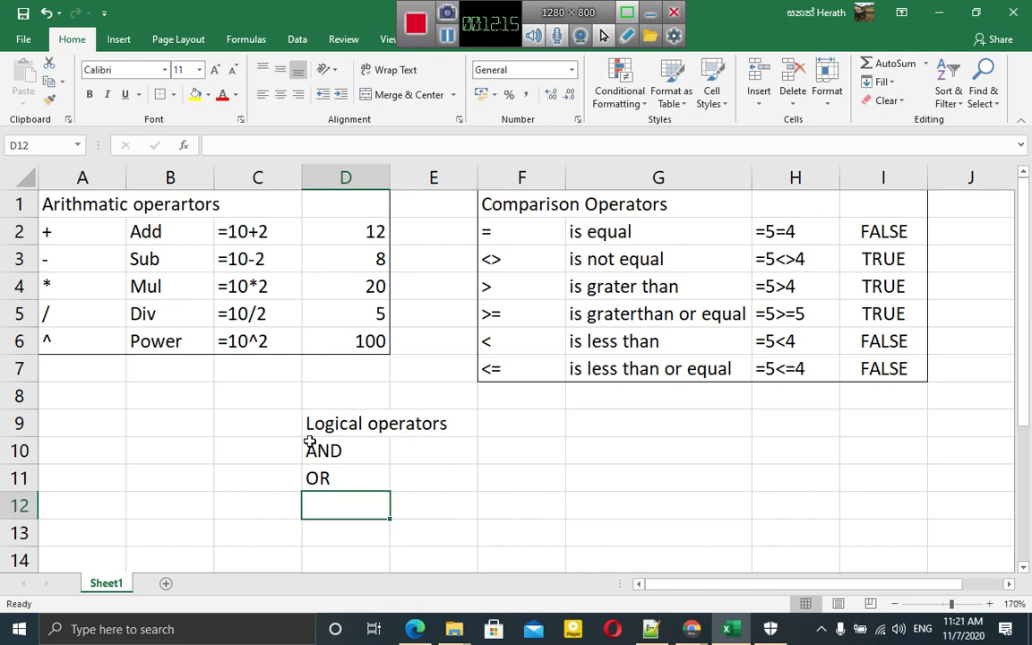
text(NOT)
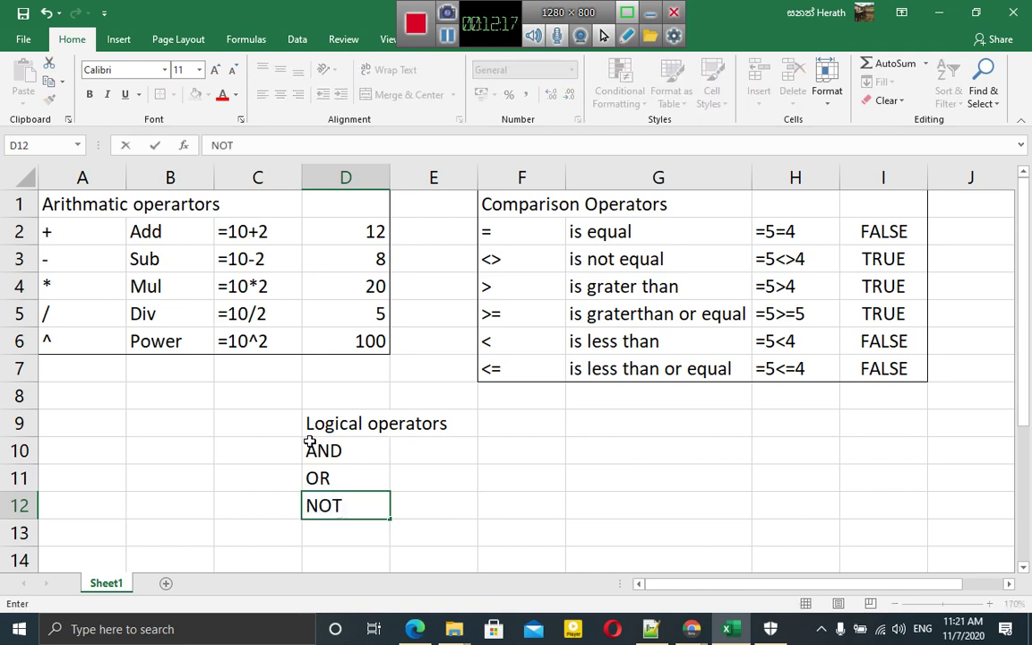
key(Tab)
key(Up)
key(Up)
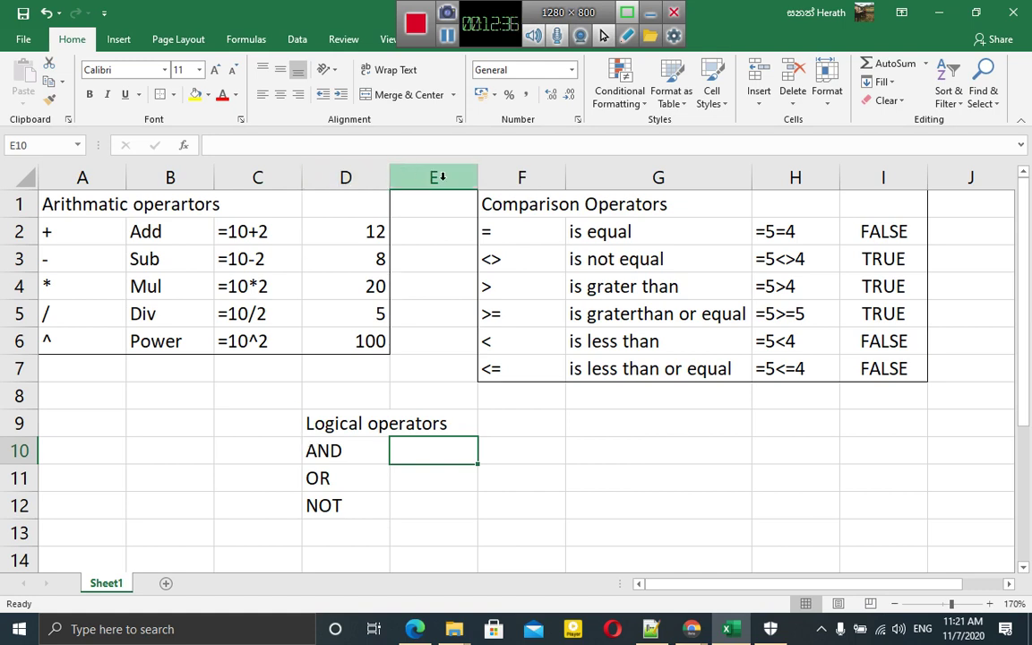
- Widen column E and enter the text '=AND(5>4,6>5) in E10
mouse_move(479, 181)
mouse_down()
mouse_move(582, 178)
mouse_move(562, 180)
mouse_up()
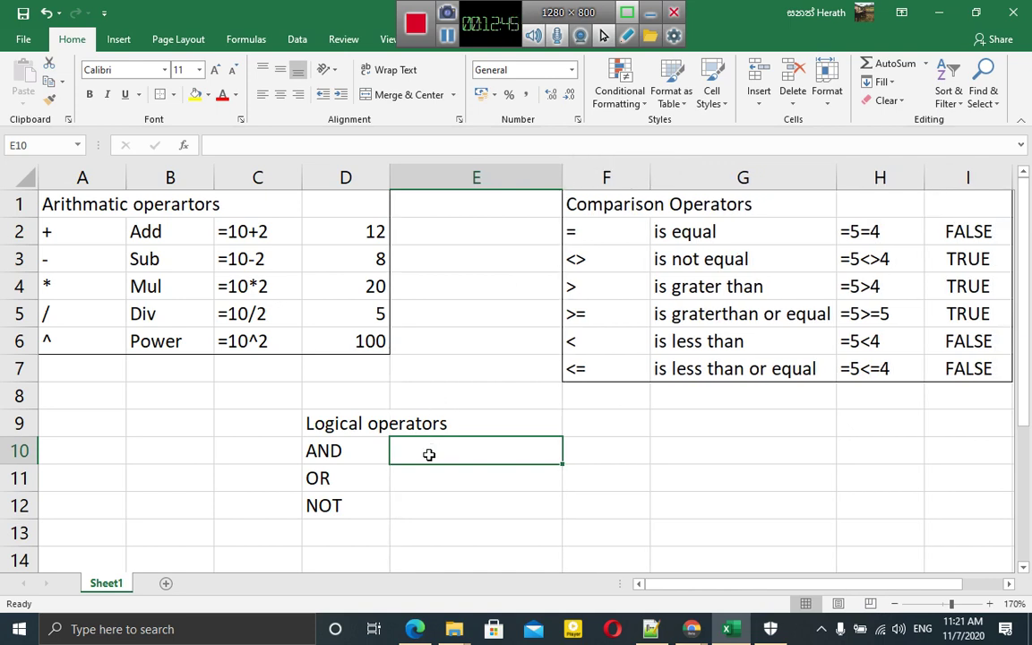
text(=)
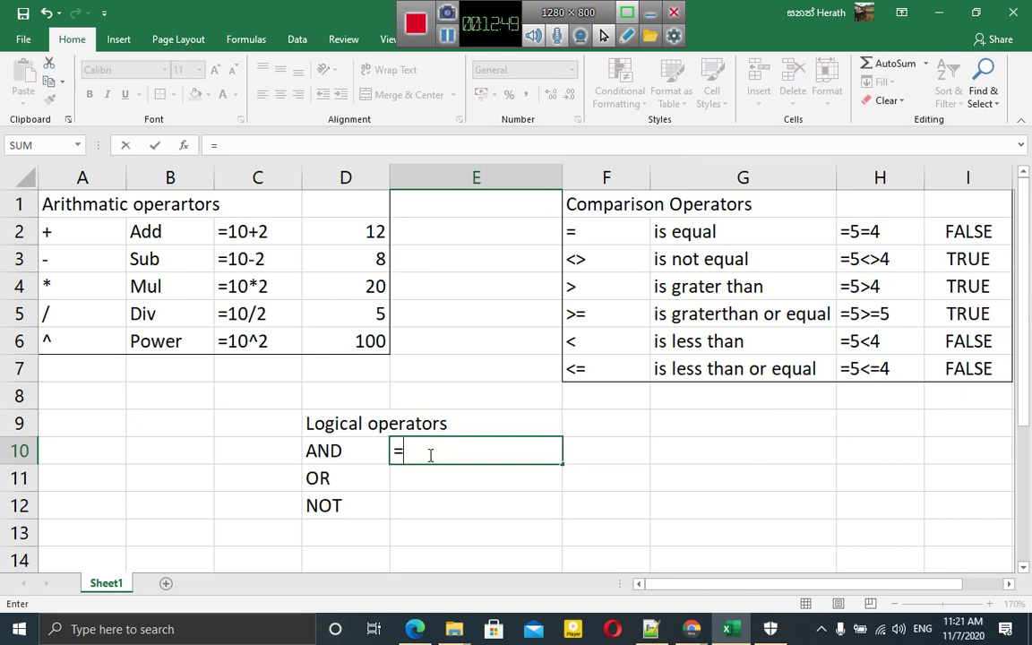
key(Left)
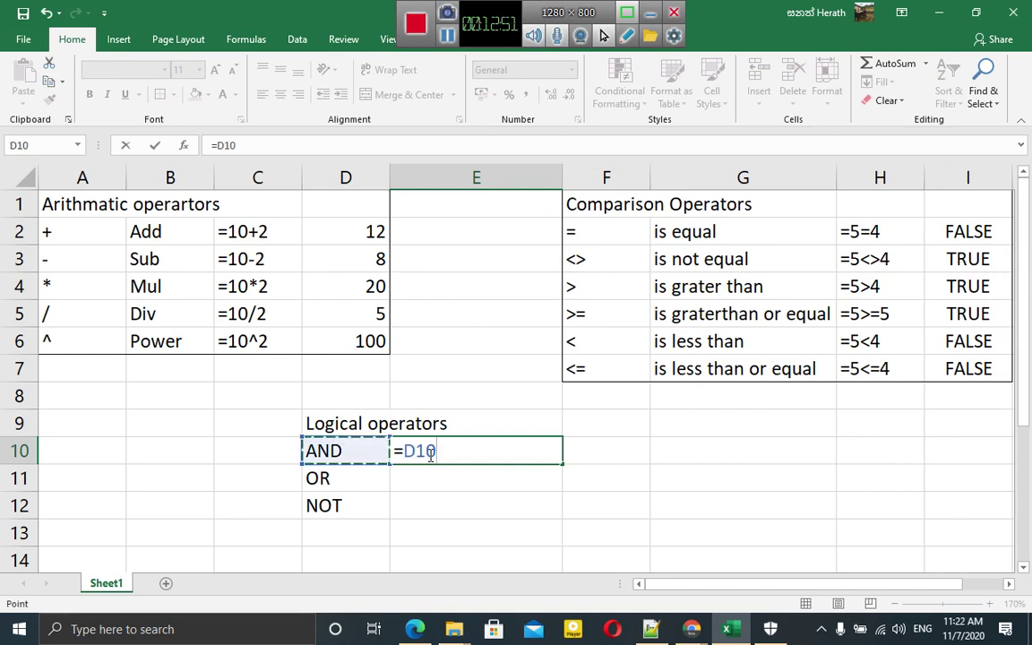
key(BackSpace)
key(BackSpace)
key(BackSpace)
key(BackSpace)
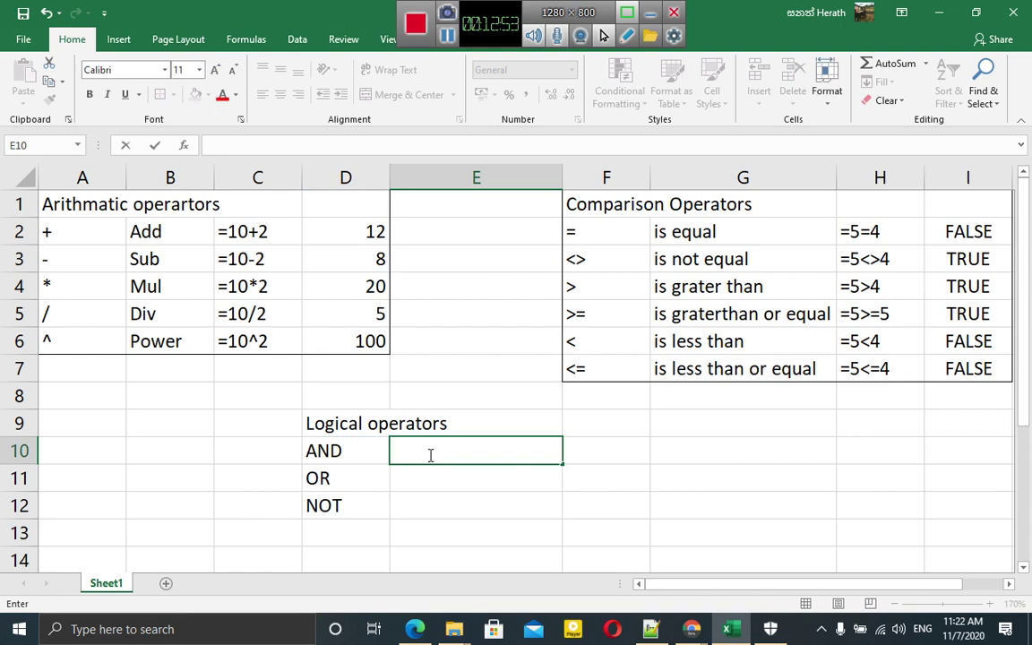
text('=A)
text(ND)
text(()
text(5>)
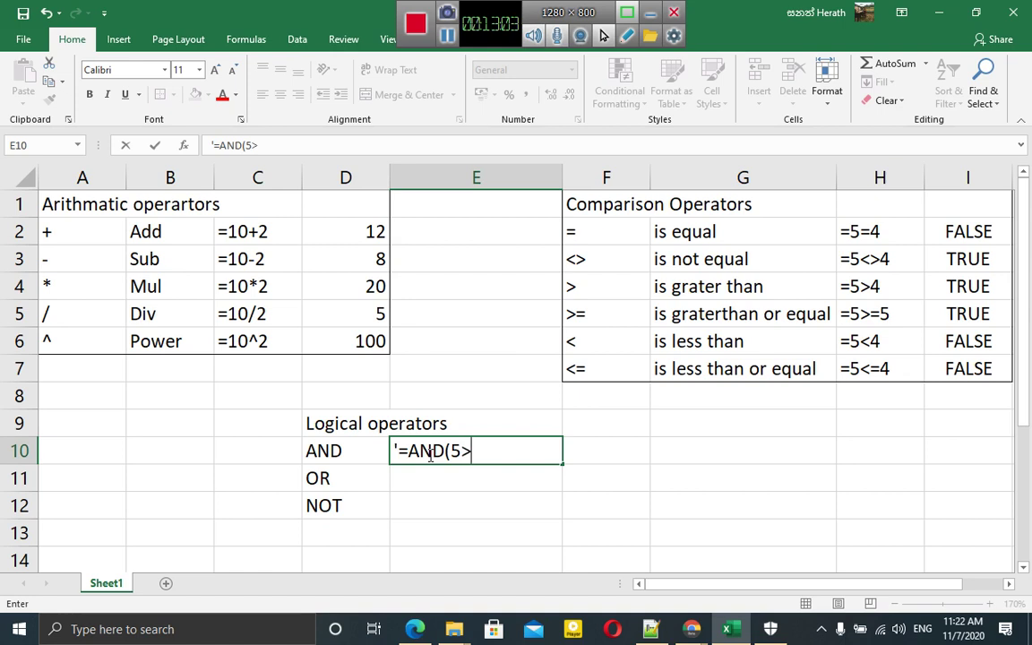
text(4)
text(,)
text(6)
text(>5)
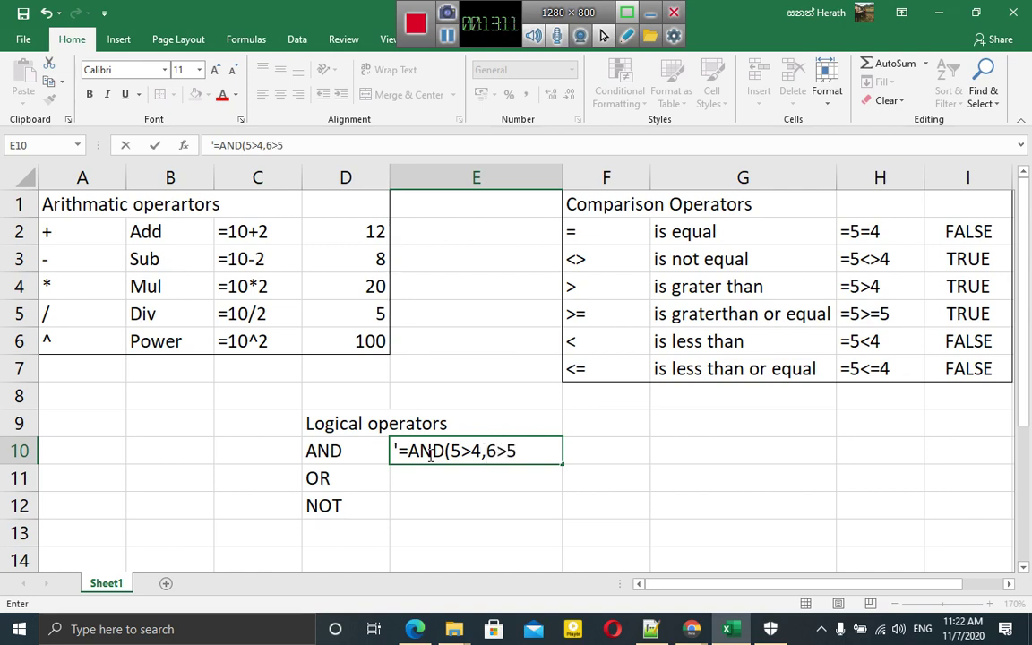
text())
- Copy the AND formula into F10 so it evaluates to TRUE
drag(525, 450, 446, 450)
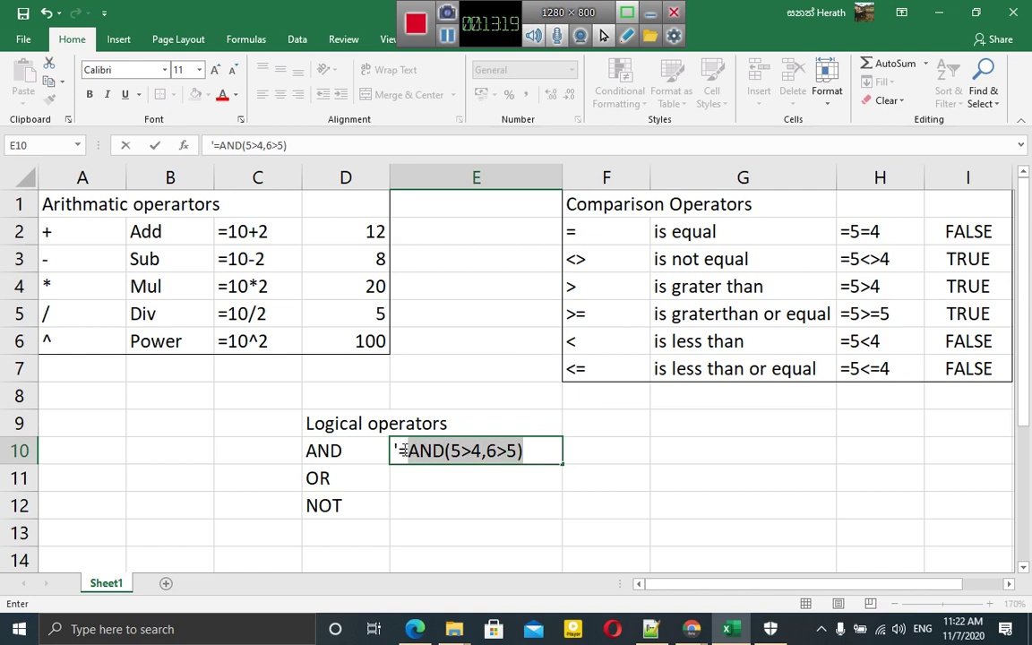
drag(412, 450, 403, 450)
key(ctrl+c)
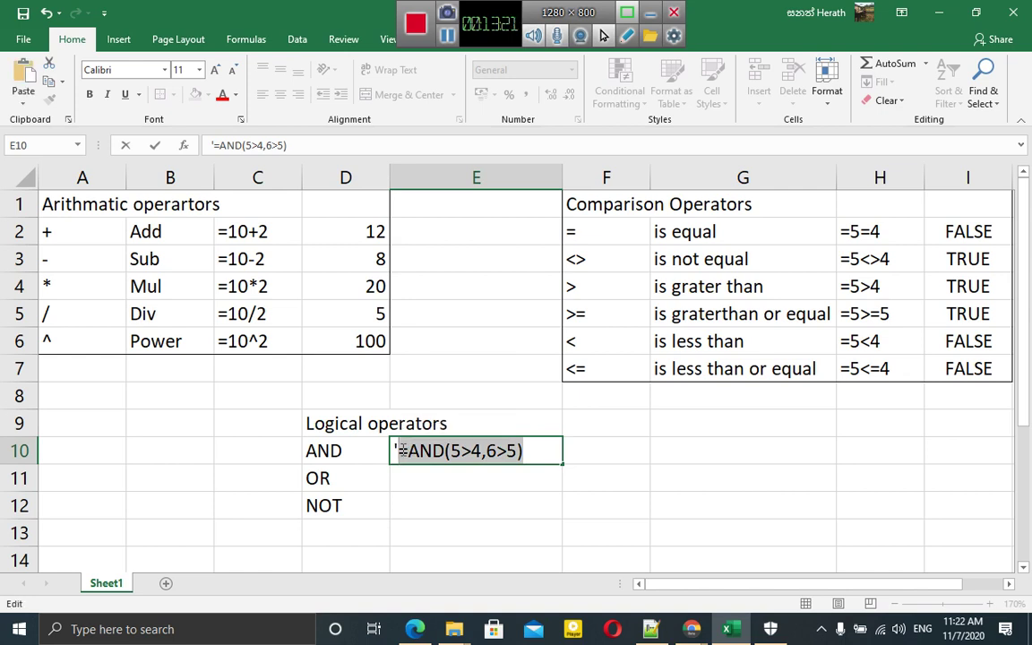
click(601, 449)
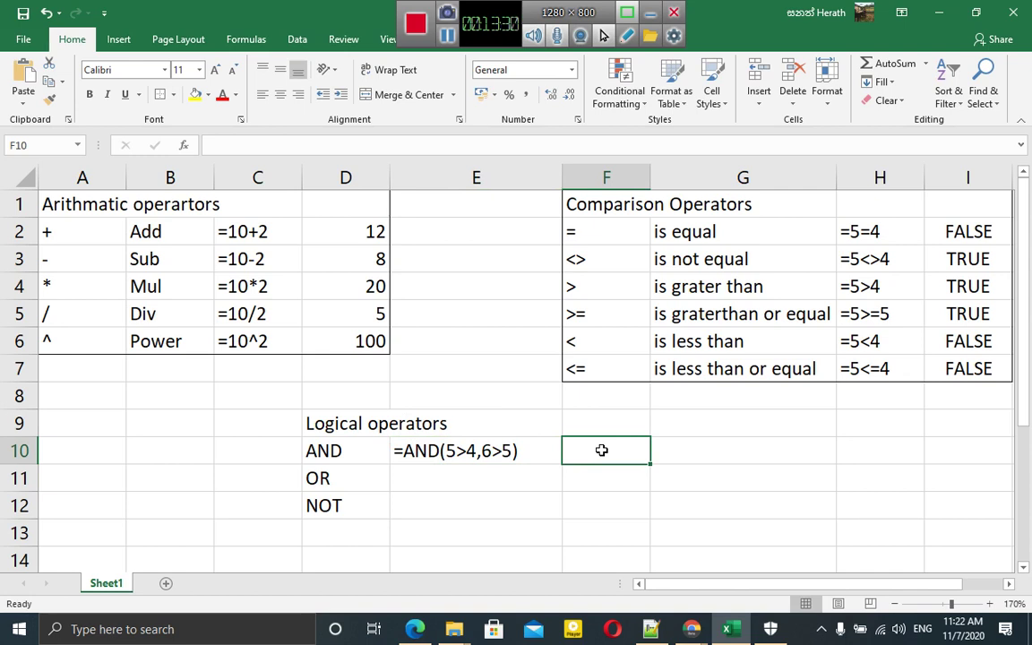
key(ctrl+v)
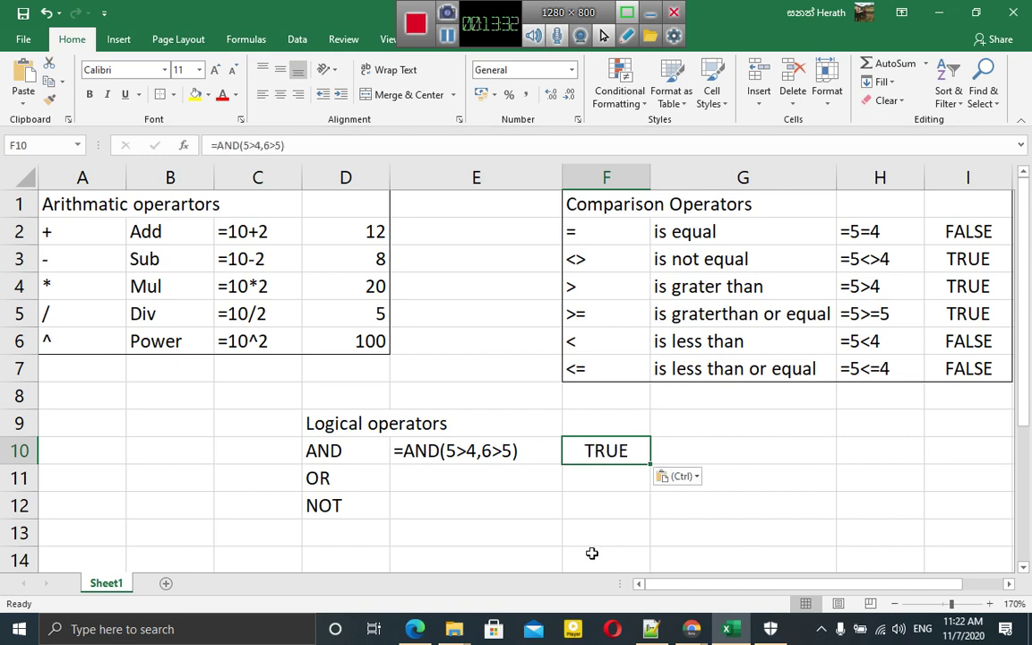
double_click(617, 449)
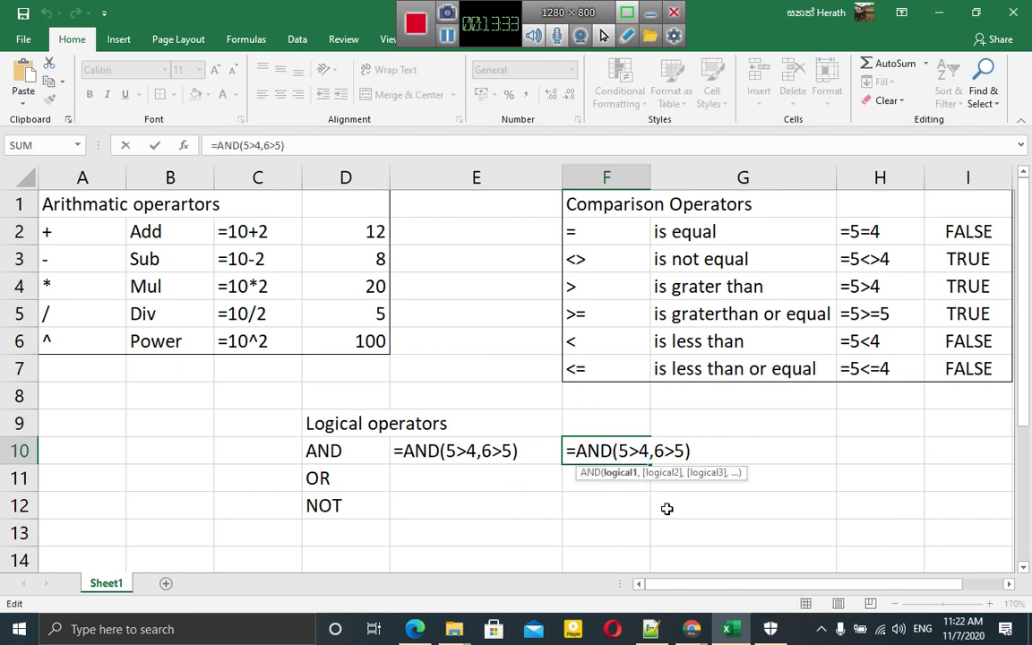
key(Return)
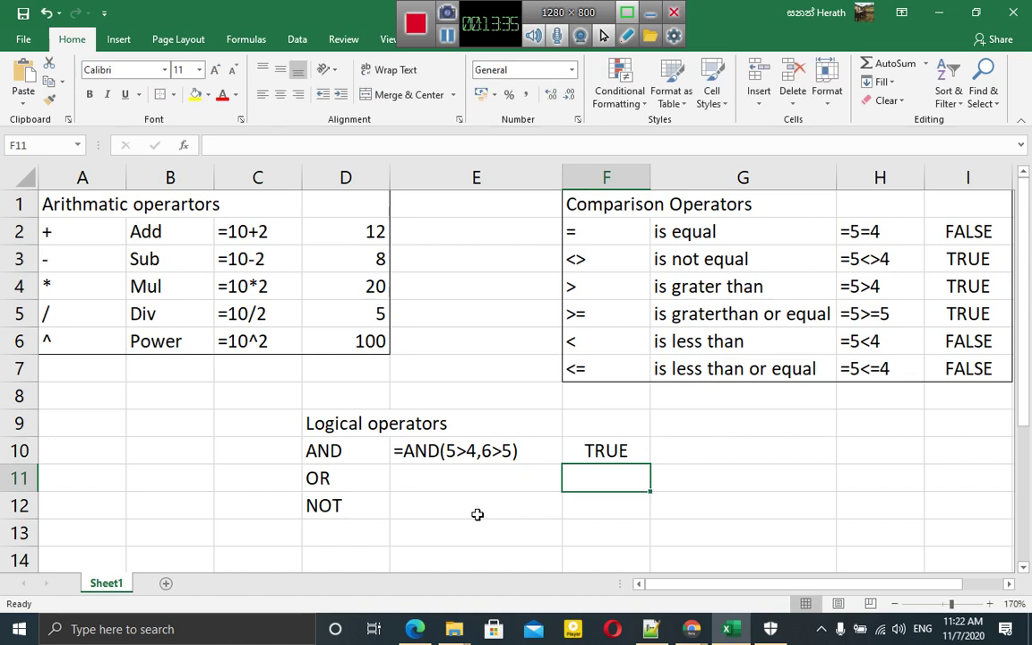
- Paste the AND formula into E11 and edit it into the text '=OR(5>4,4>5)
click(428, 481)
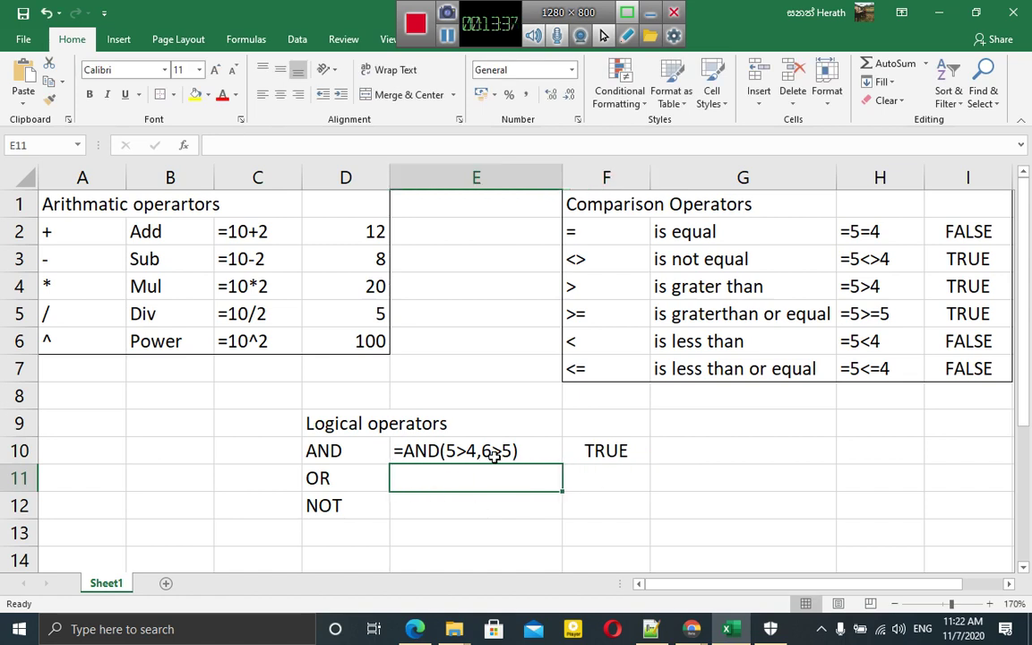
key(ctrl+v)
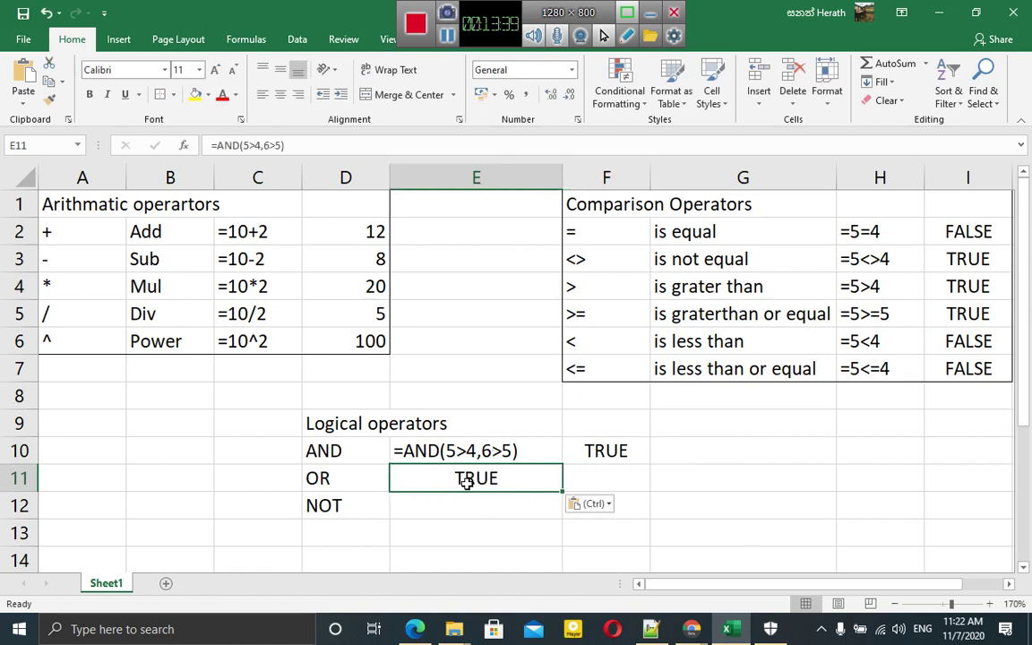
double_click(436, 480)
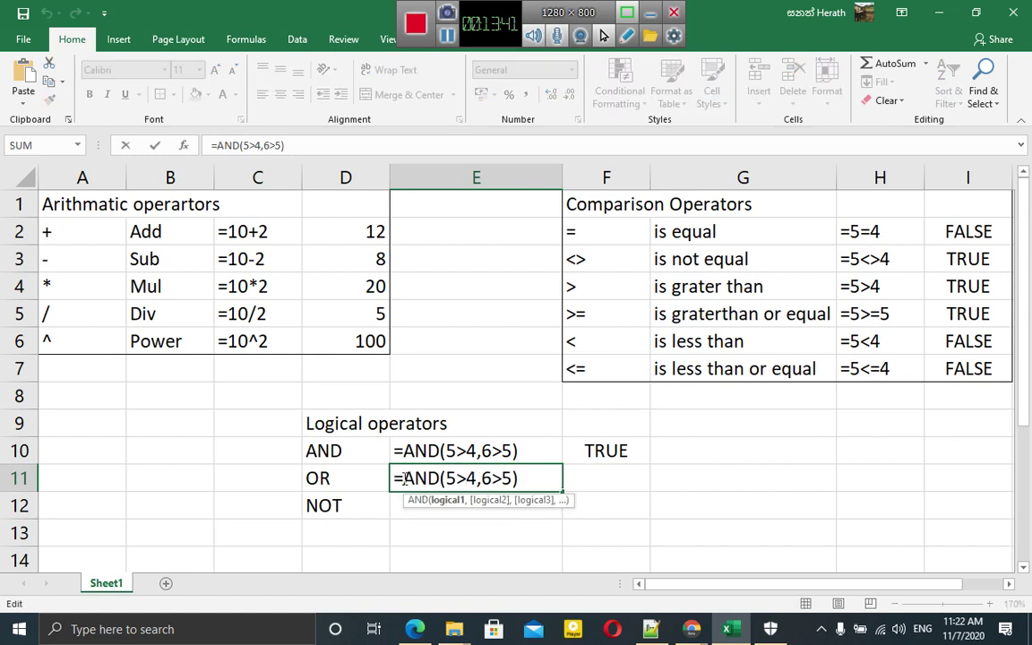
drag(437, 479, 404, 479)
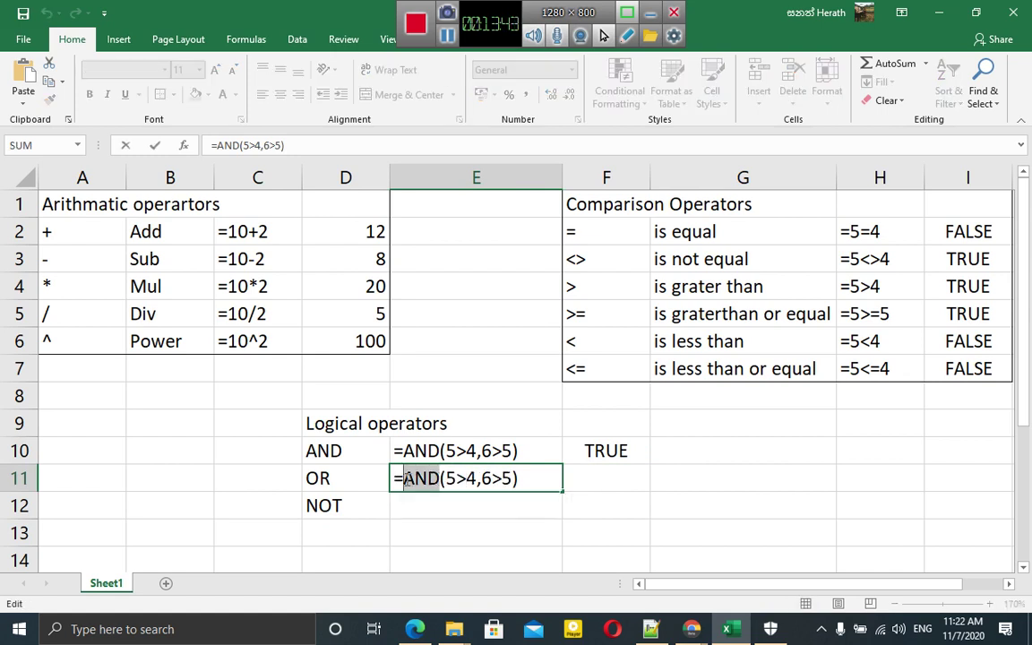
text(or)
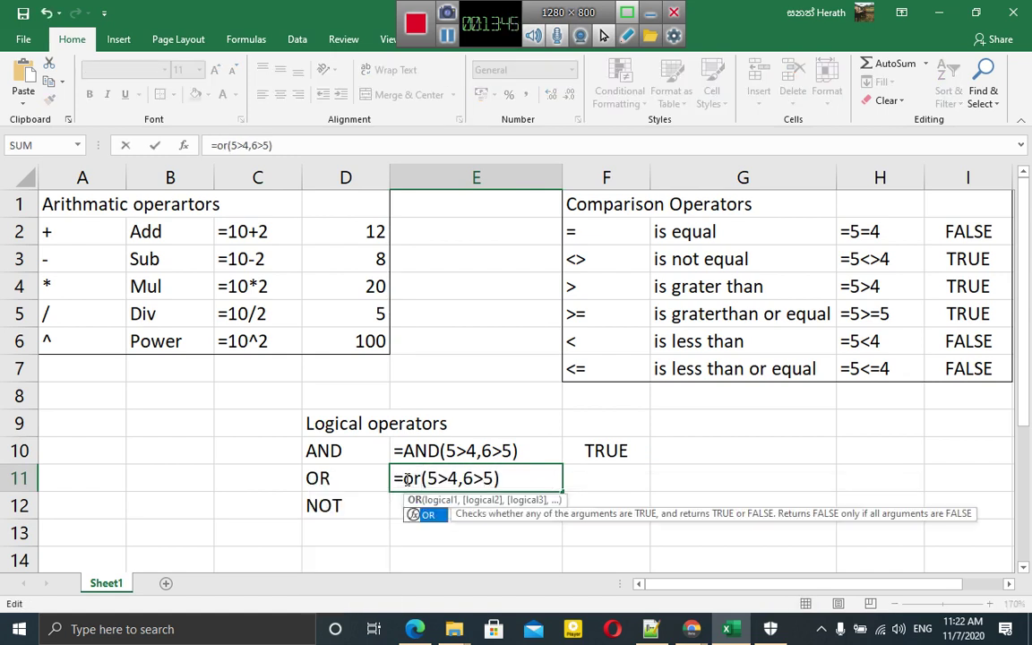
key(BackSpace)
key(BackSpace)
text(O)
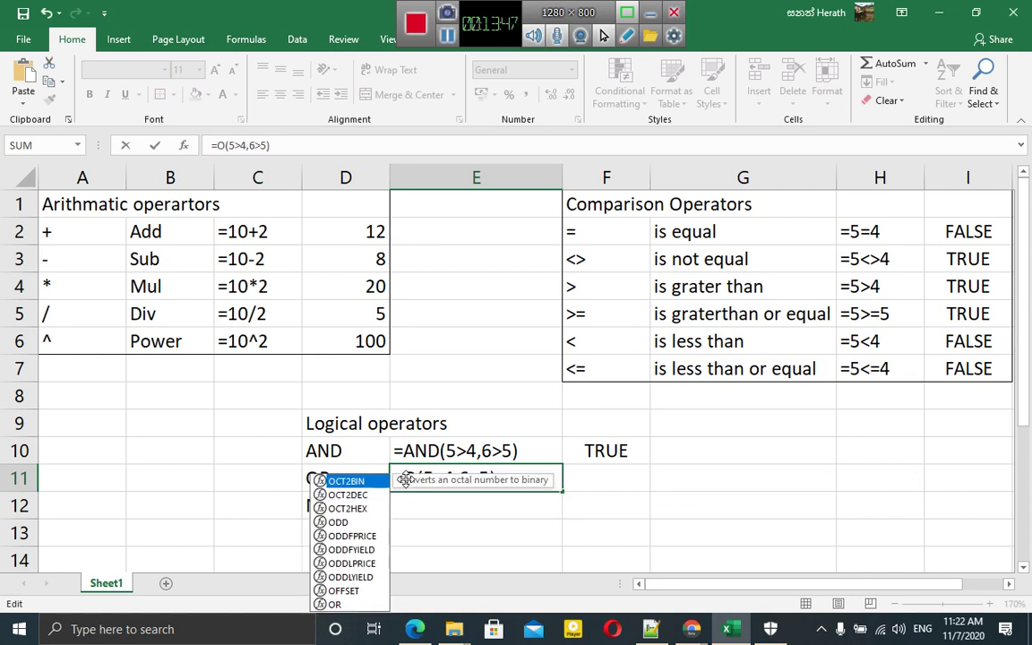
text(R)
click(405, 480)
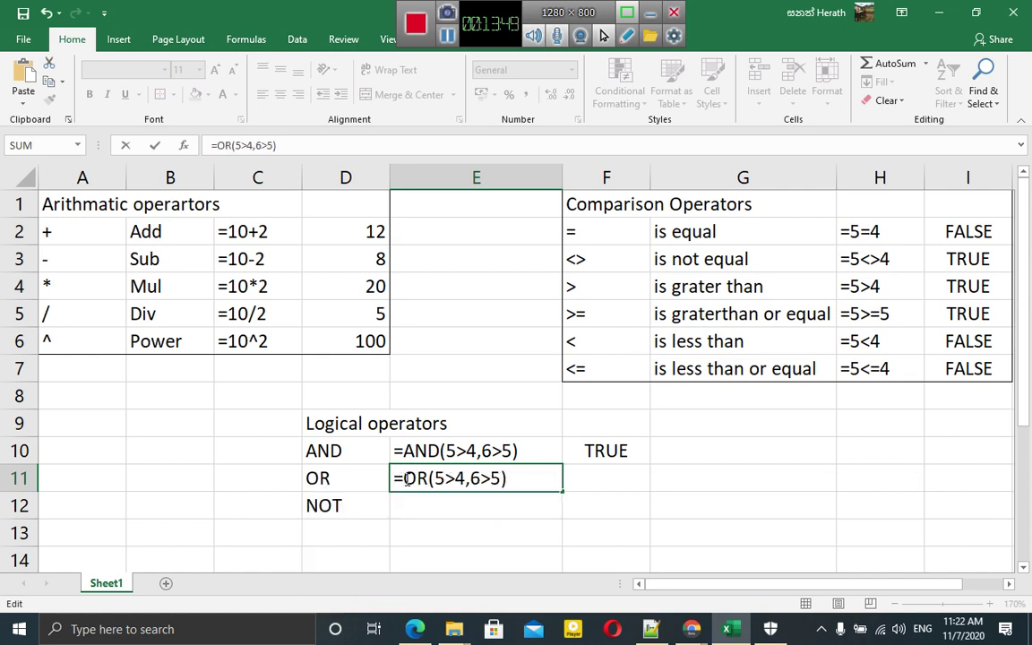
text(')
key(Right)
key(Right)
key(Right)
key(Right)
key(Right)
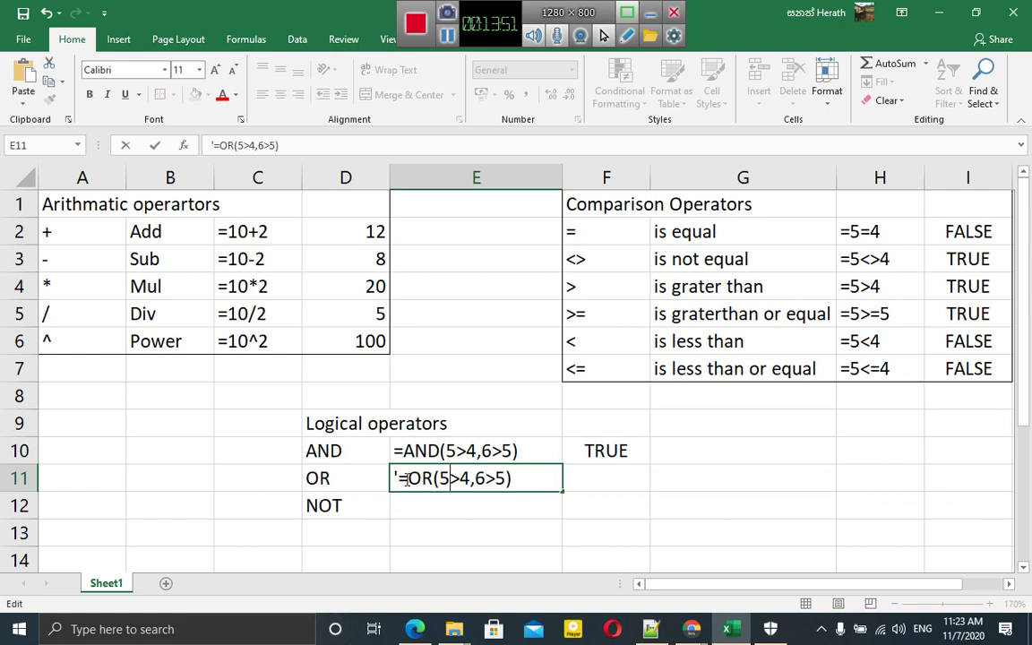
key(Right)
key(Right)
drag(505, 478, 475, 479)
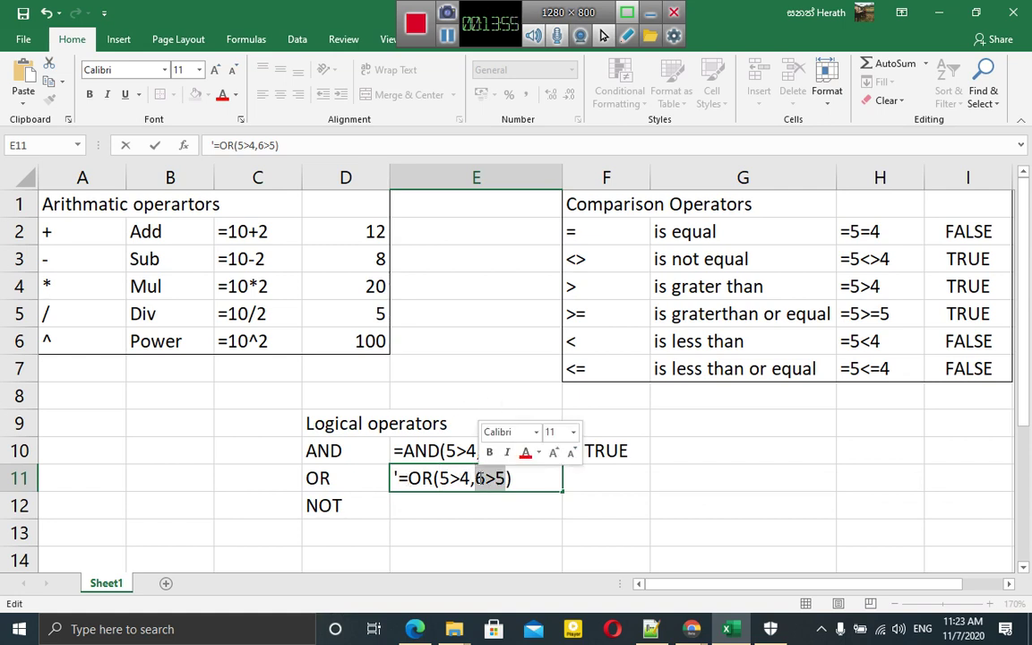
text(4>5)
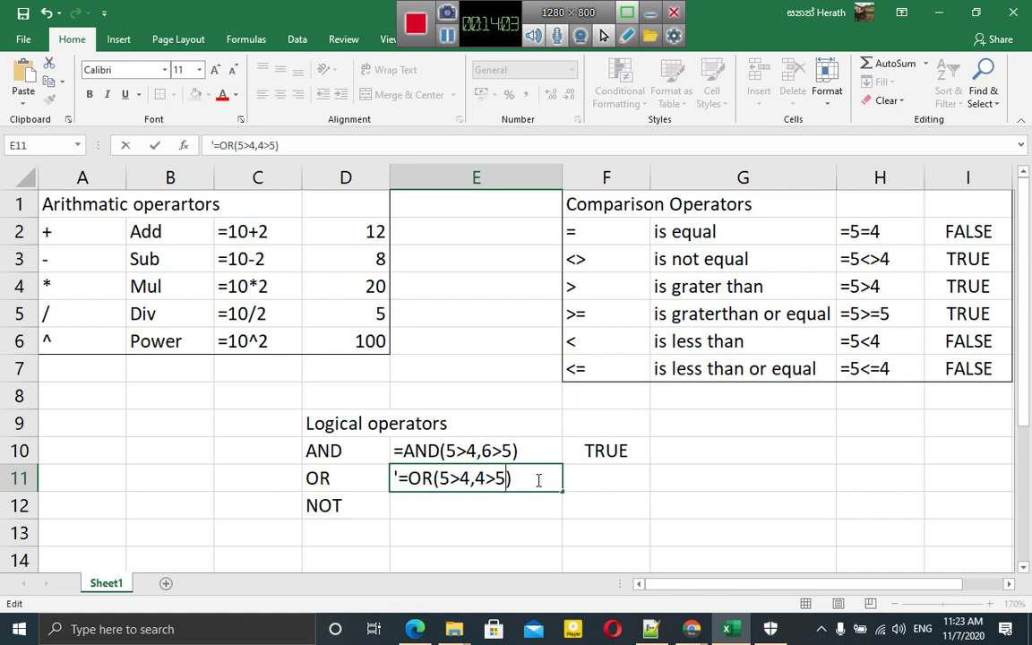
- Copy the OR formula into F11 so it evaluates to TRUE
drag(539, 480, 402, 476)
key(ctrl+c)
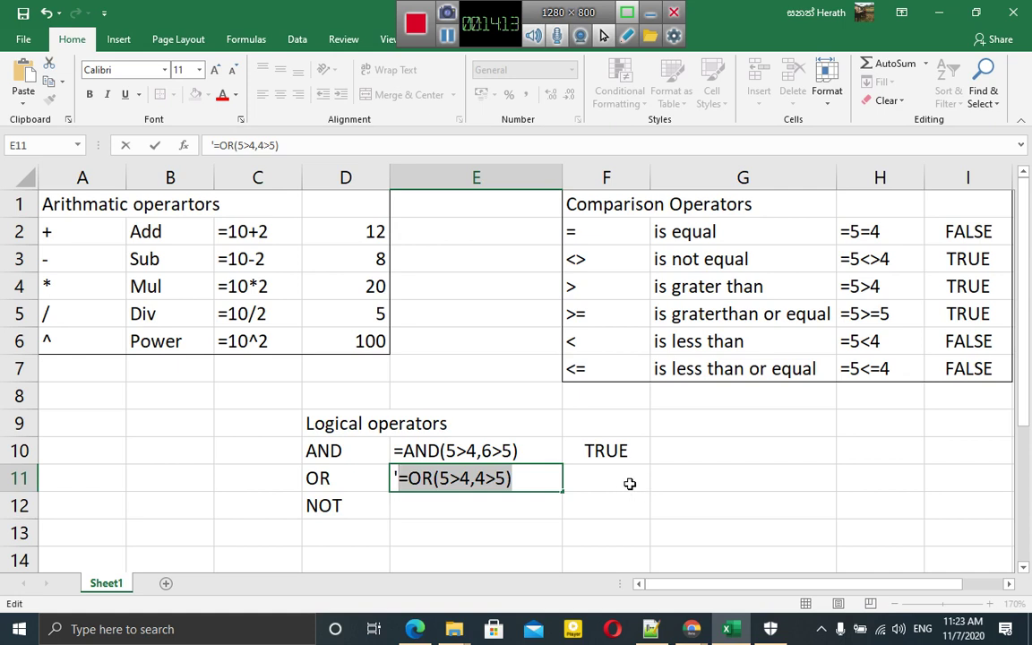
click(624, 483)
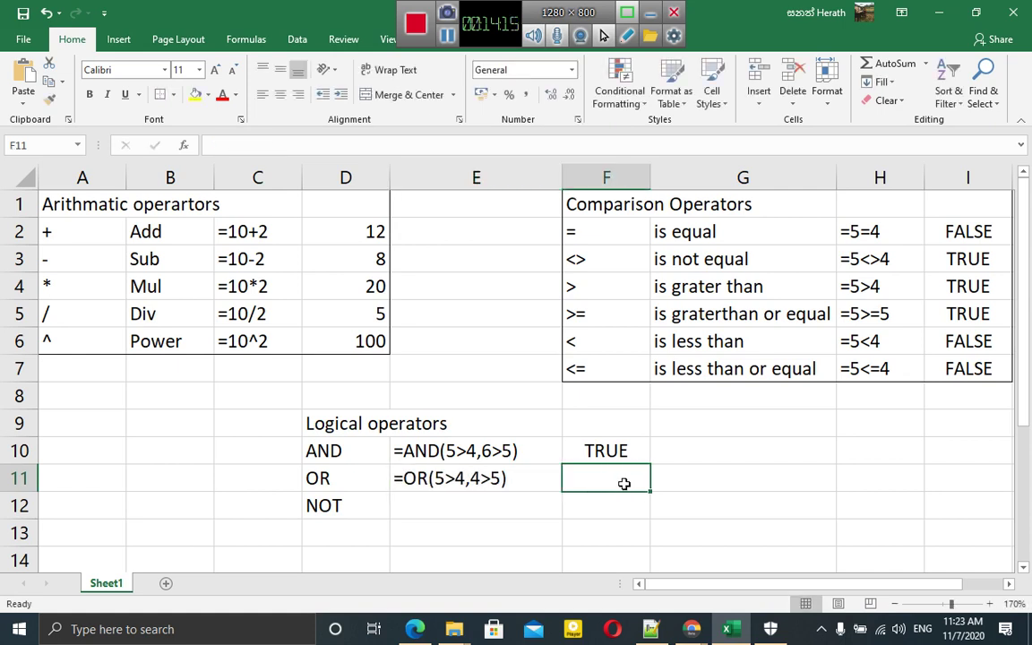
key(ctrl+v)
double_click(625, 482)
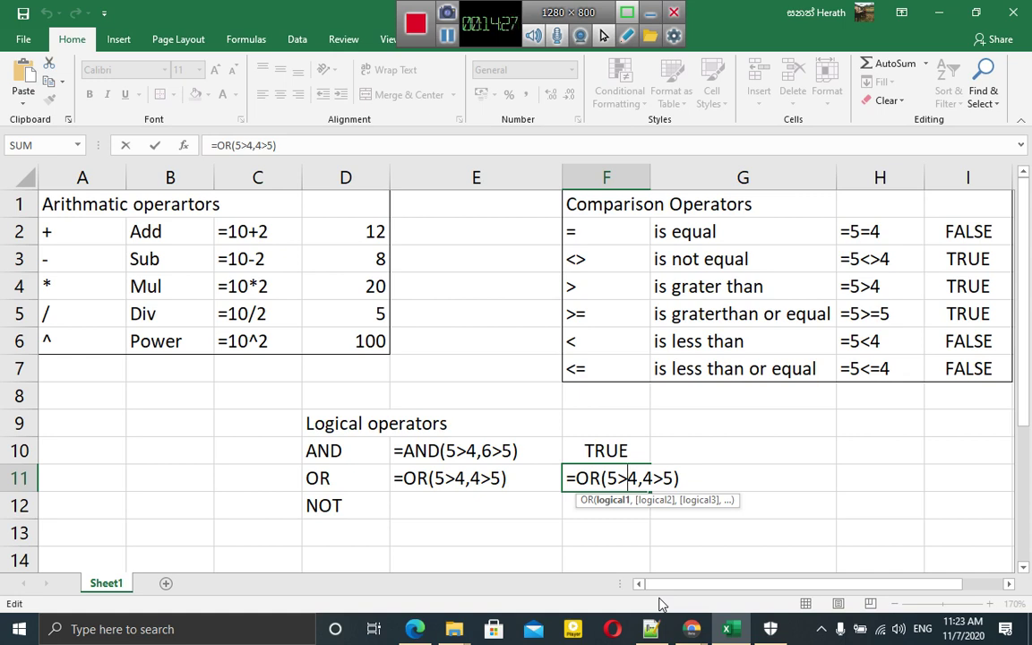
key(Return)
key(Left)
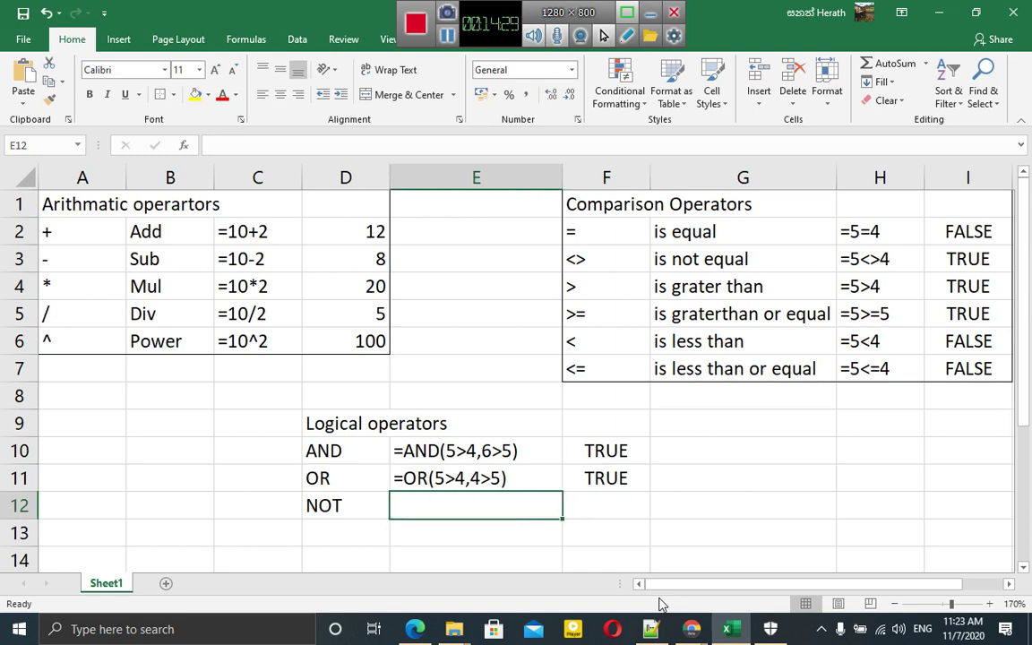
- Enter the text '=NOT(2+2=5) in E12
text(')
text(=n)
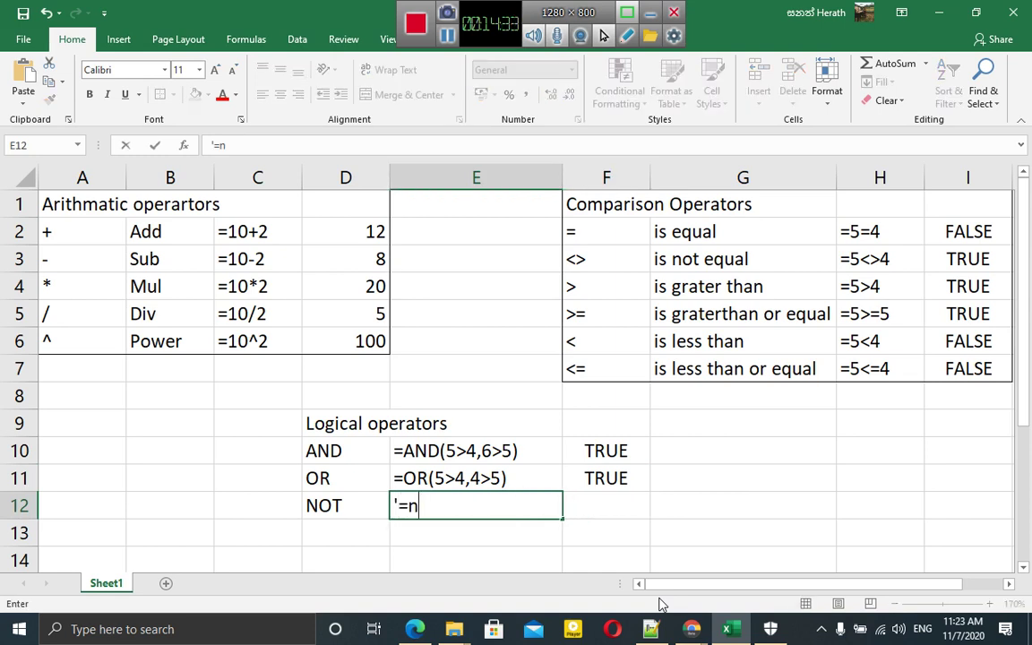
key(BackSpace)
text(NOT)
text(()
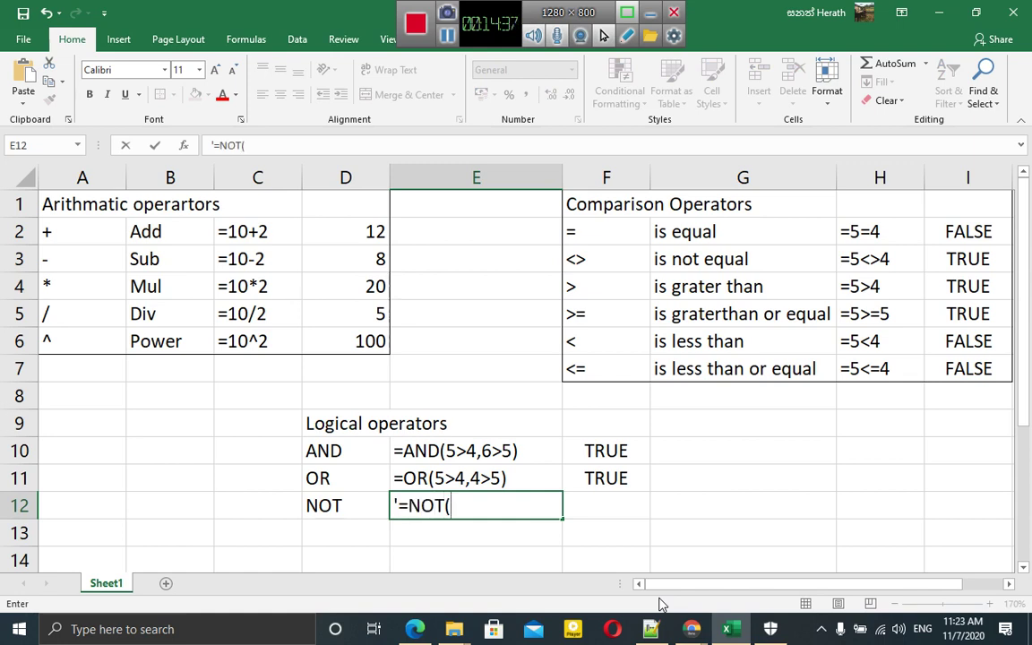
text(2)
text(+2)
text(=5)
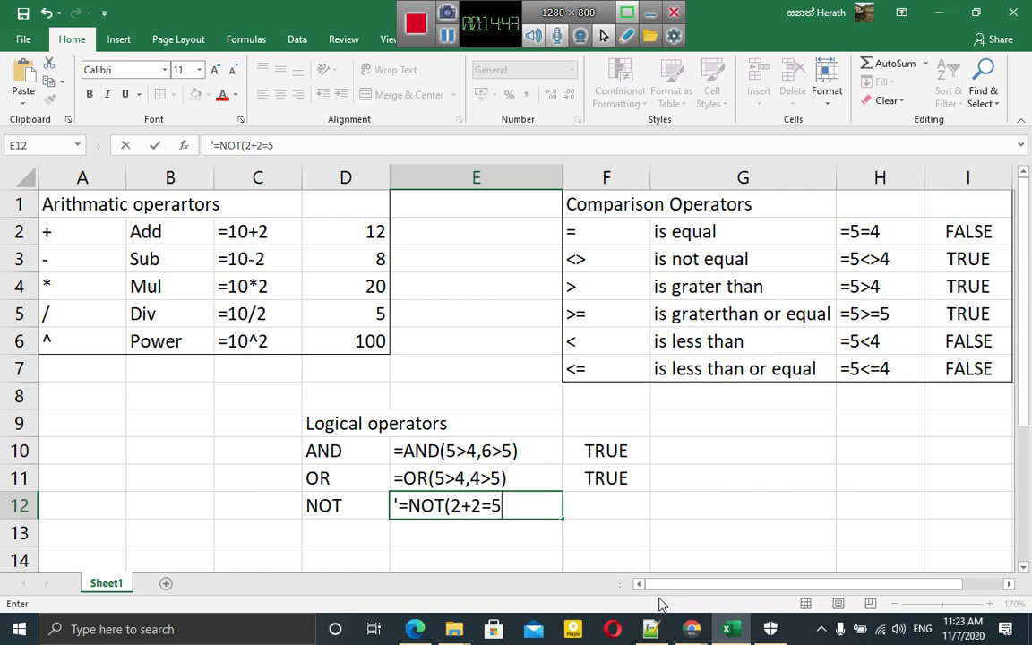
text())
- Copy the NOT formula into F12 and change it to =NOT(2+2=4), giving FALSE
drag(515, 506, 400, 505)
key(ctrl+c)
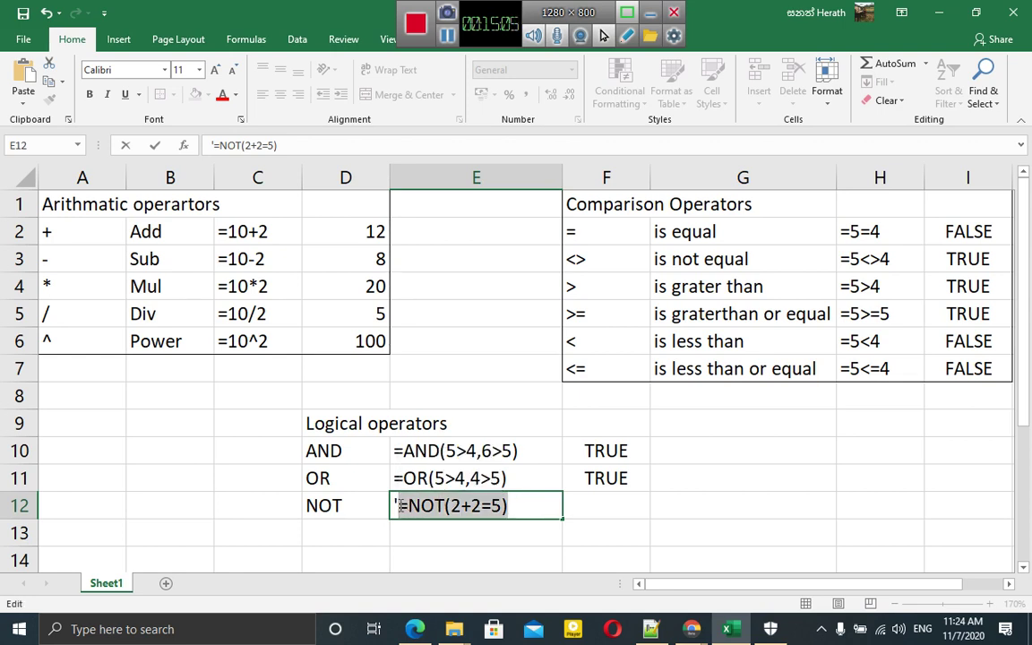
click(630, 505)
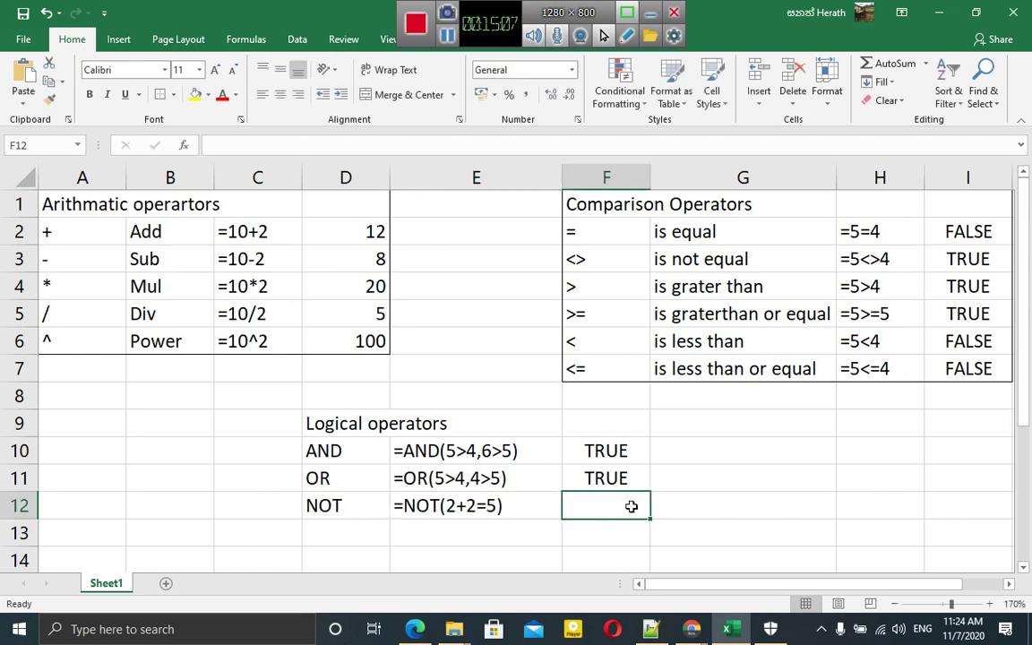
key(ctrl+v)
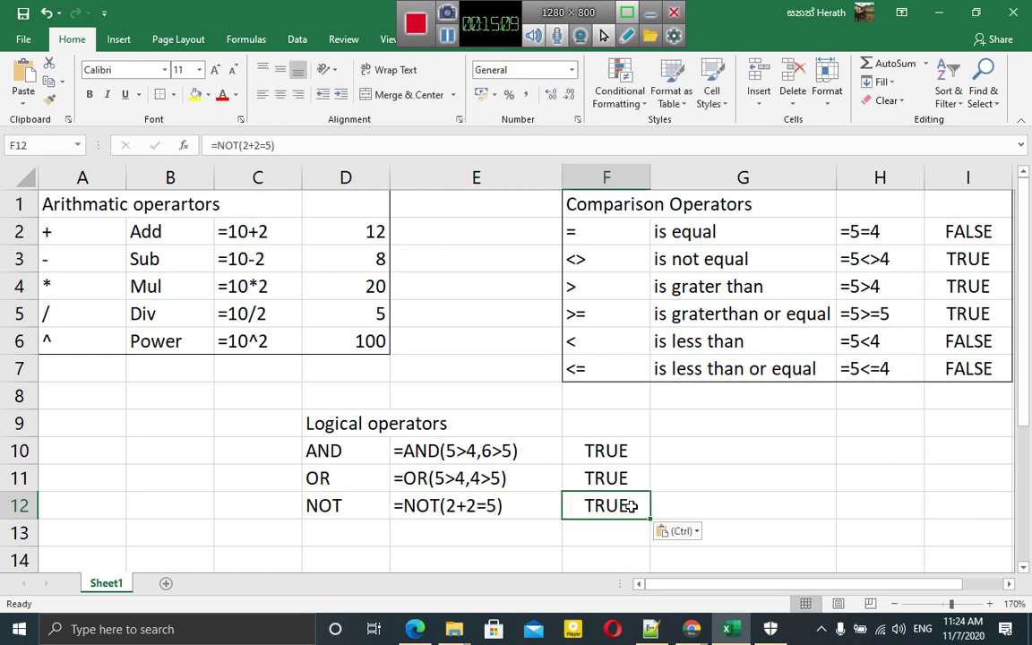
double_click(632, 506)
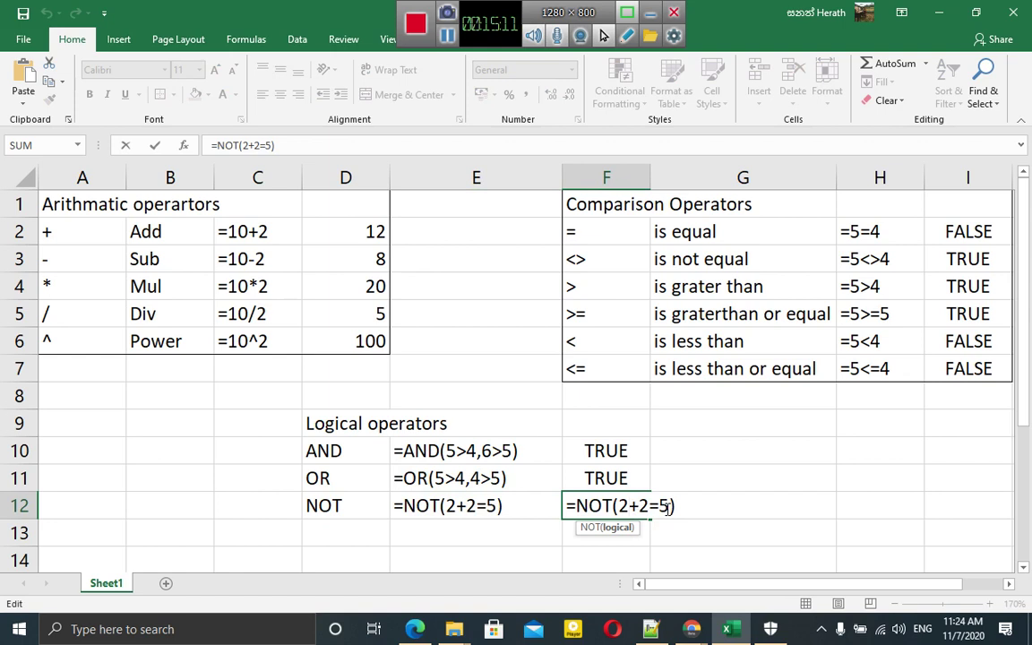
key(BackSpace)
text(4)
key(Return)
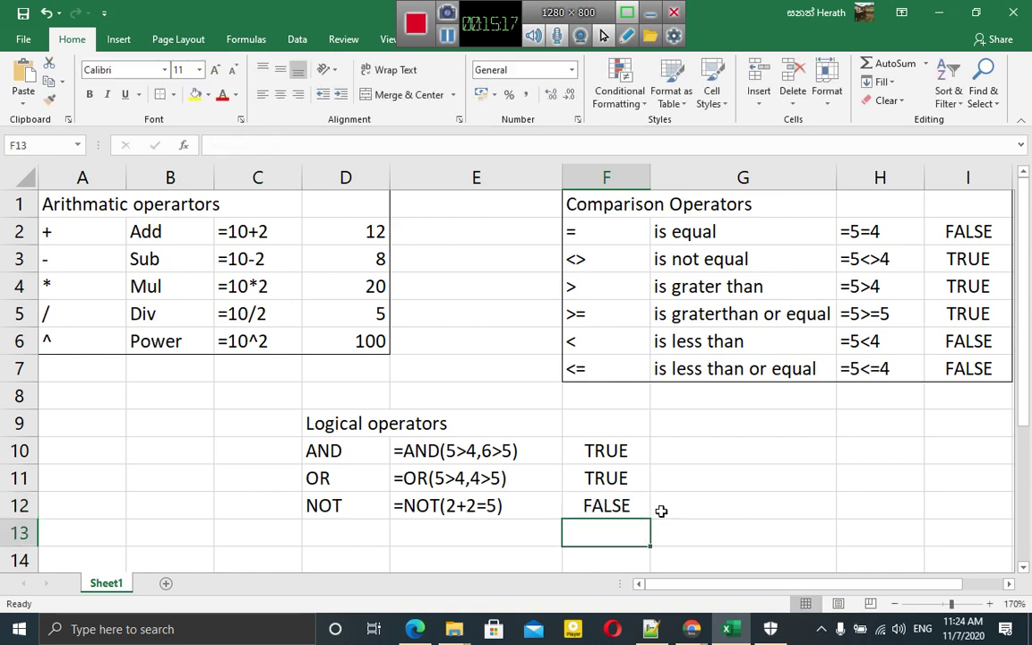
- Update E12's text to read =NOT(2+2=4)
double_click(497, 507)
key(BackSpace)
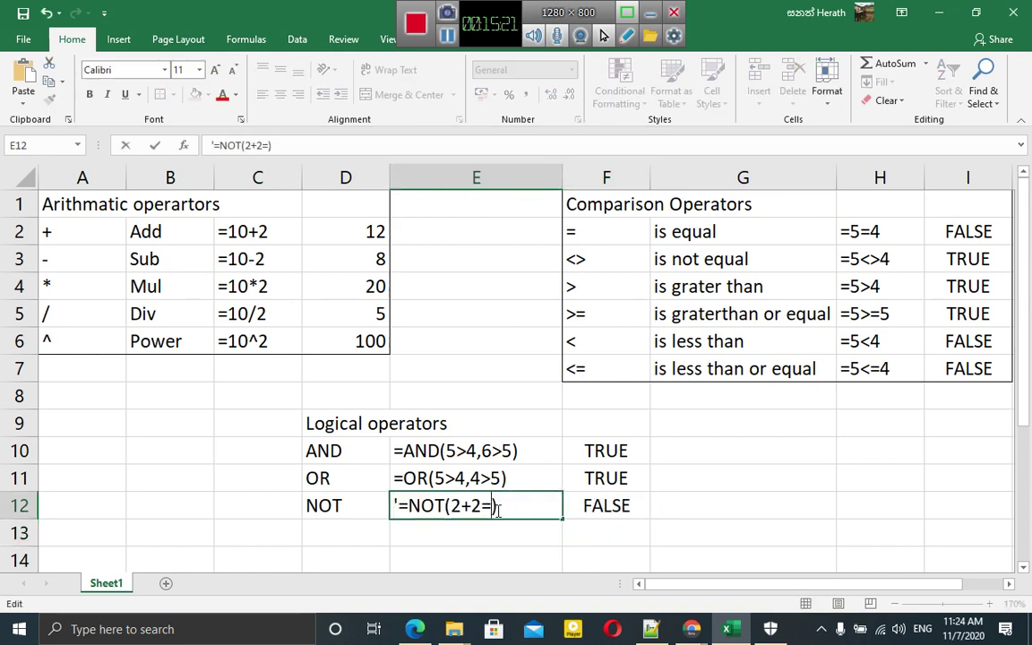
text(4)
key(Return)
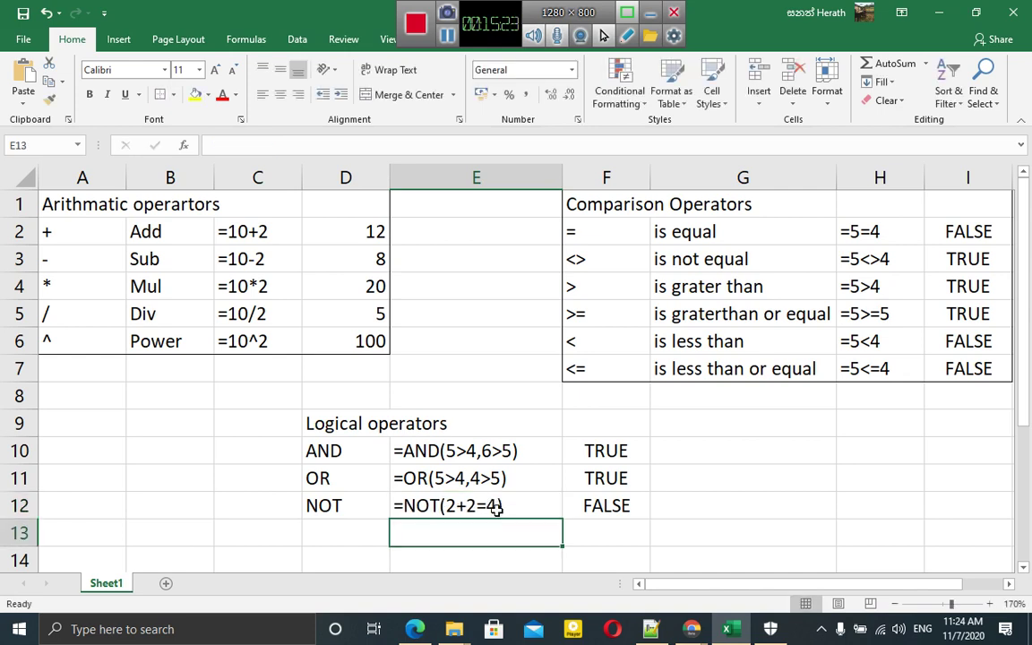
- Put an outside border around the logical operators table D9:F12
drag(319, 414, 594, 502)
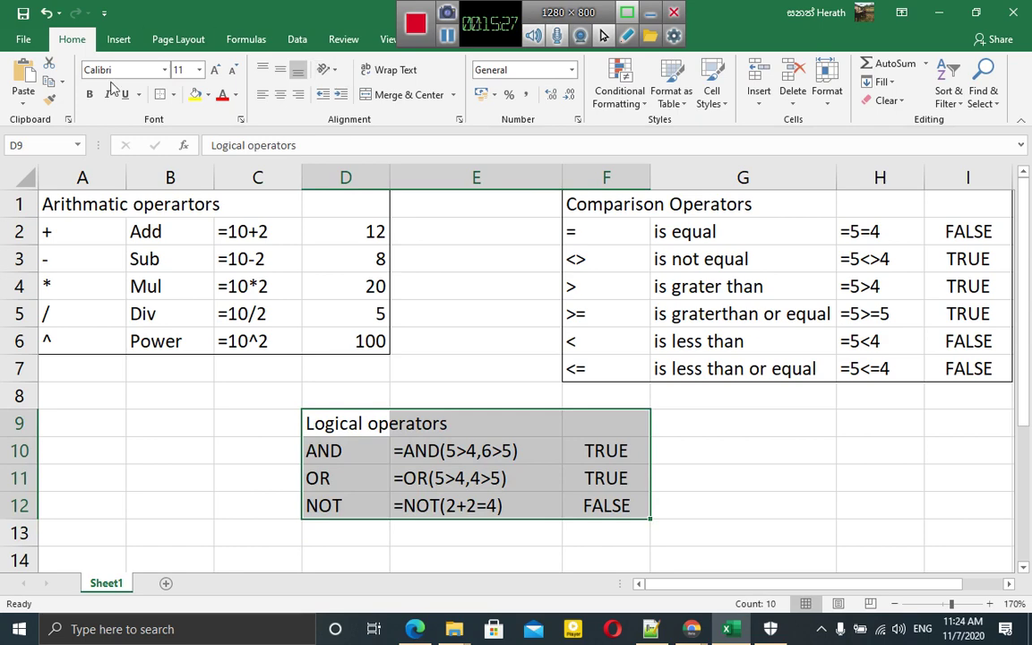
click(174, 95)
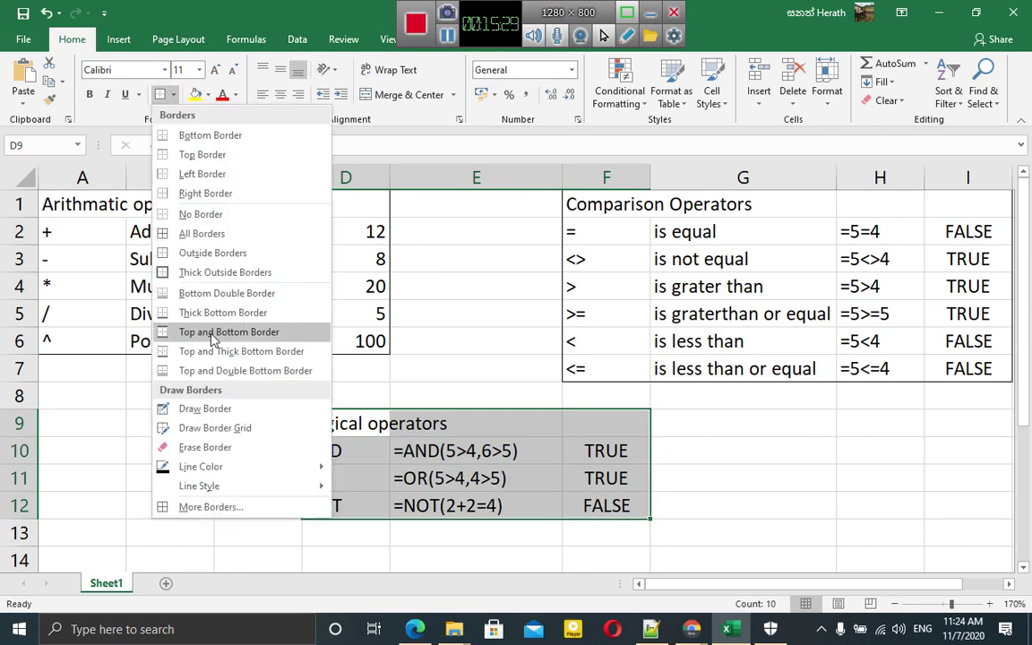
click(197, 253)
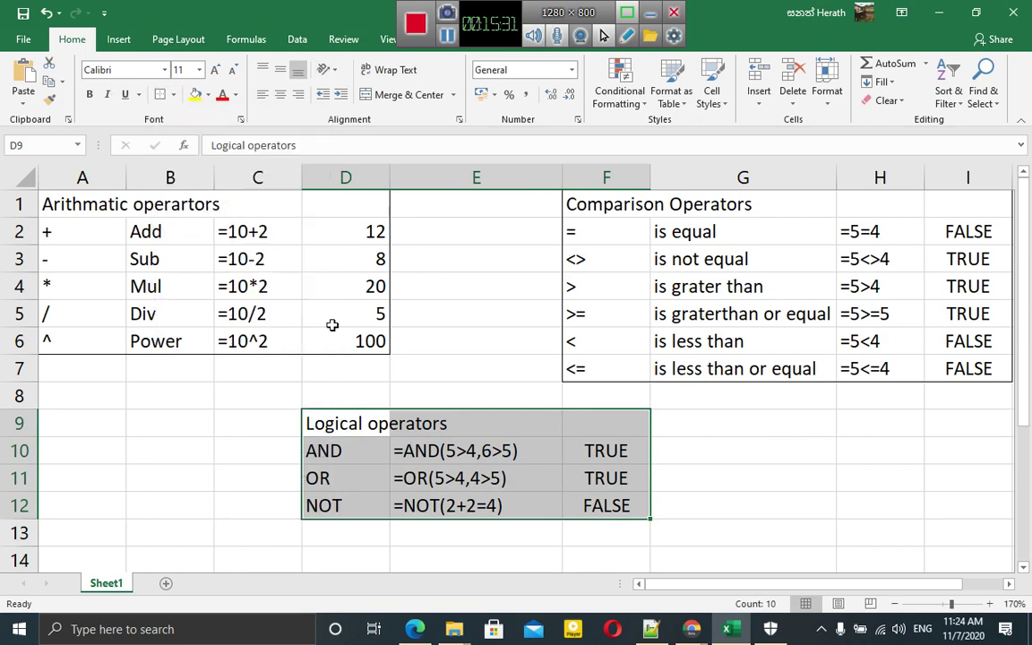
click(734, 477)
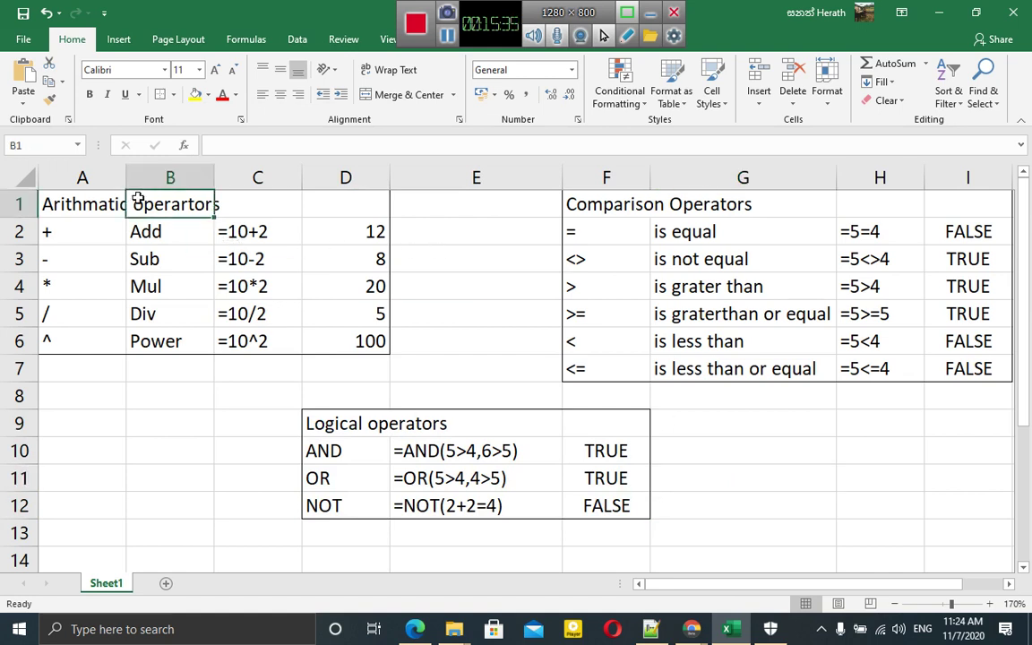
- Make the Arithmatic and Comparison Operators headings in A1 and F1 bold
click(90, 201)
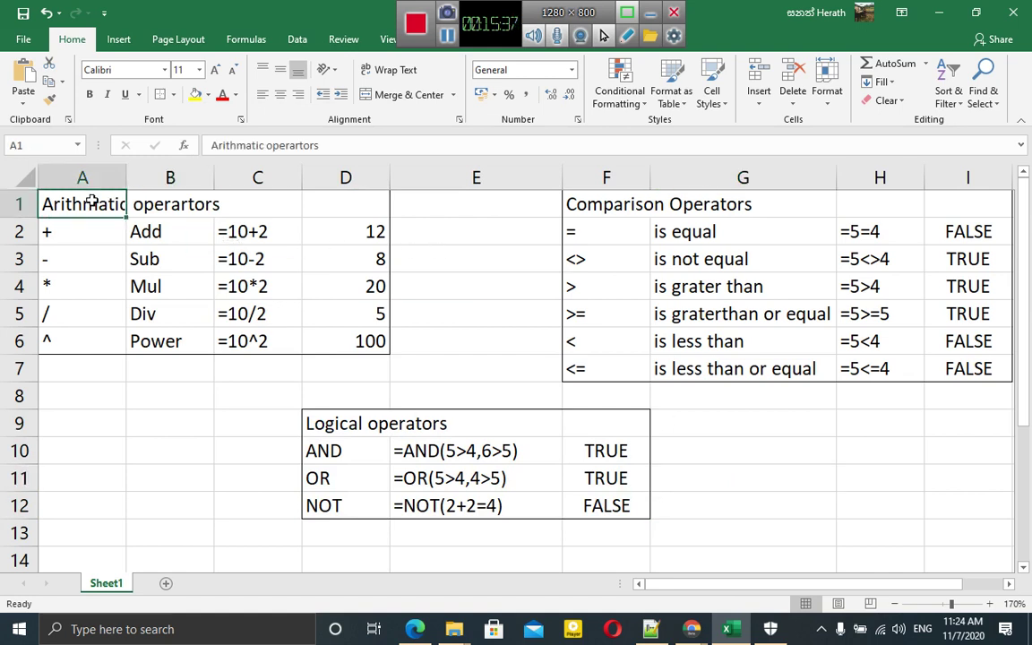
click(92, 201)
key(ctrl+b)
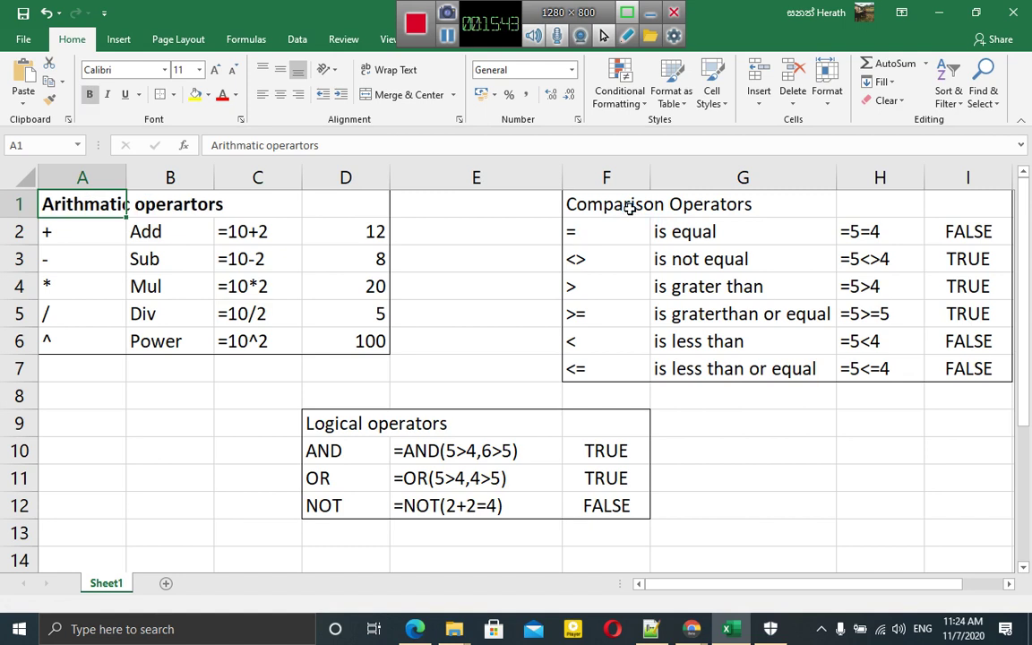
click(630, 207)
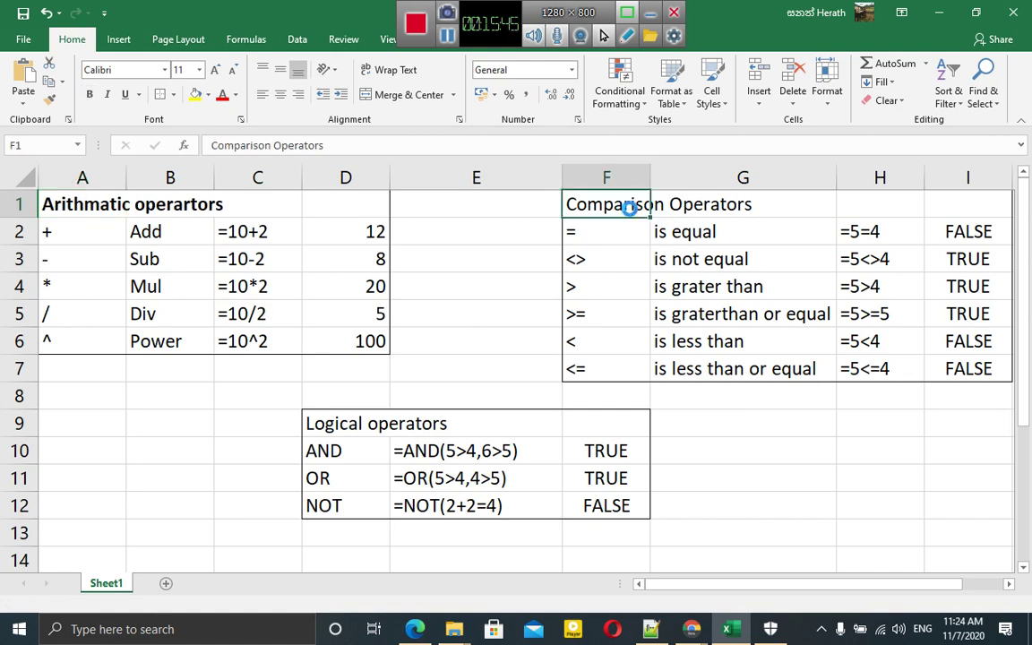
key(ctrl+b)
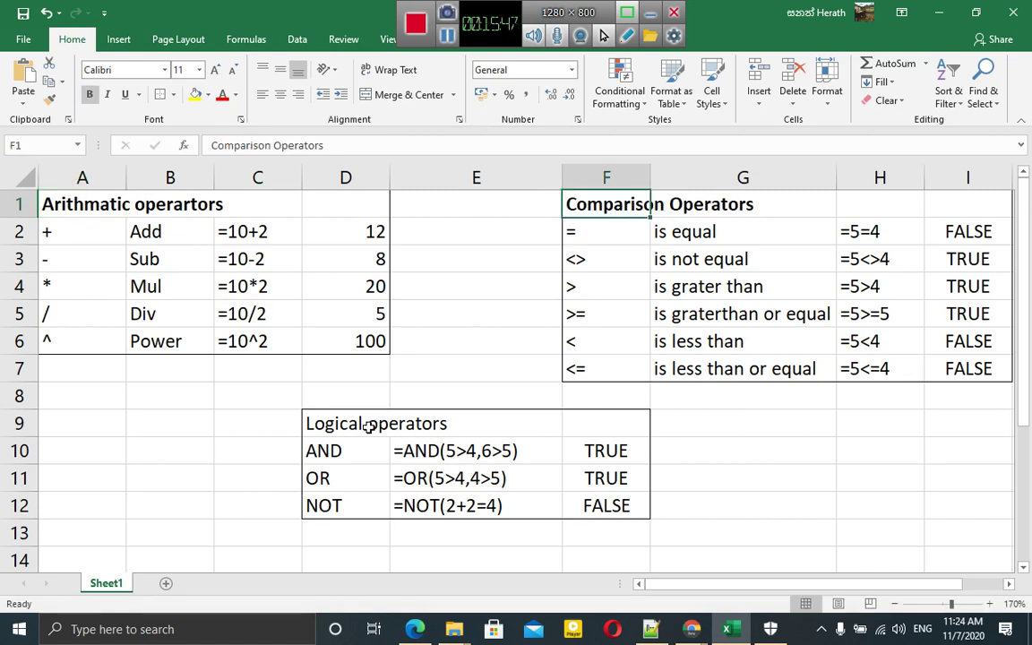
- Paste the copied =NOT(2+2=5) formula into D9 so it shows TRUE
click(370, 428)
key(ctrl+v)
key(ctrl)
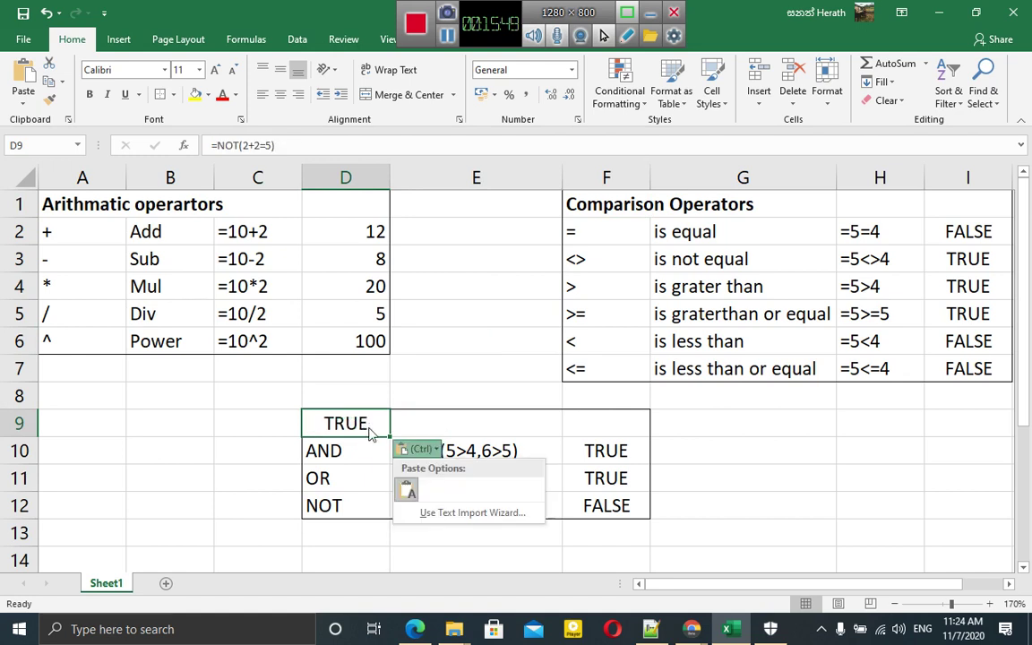
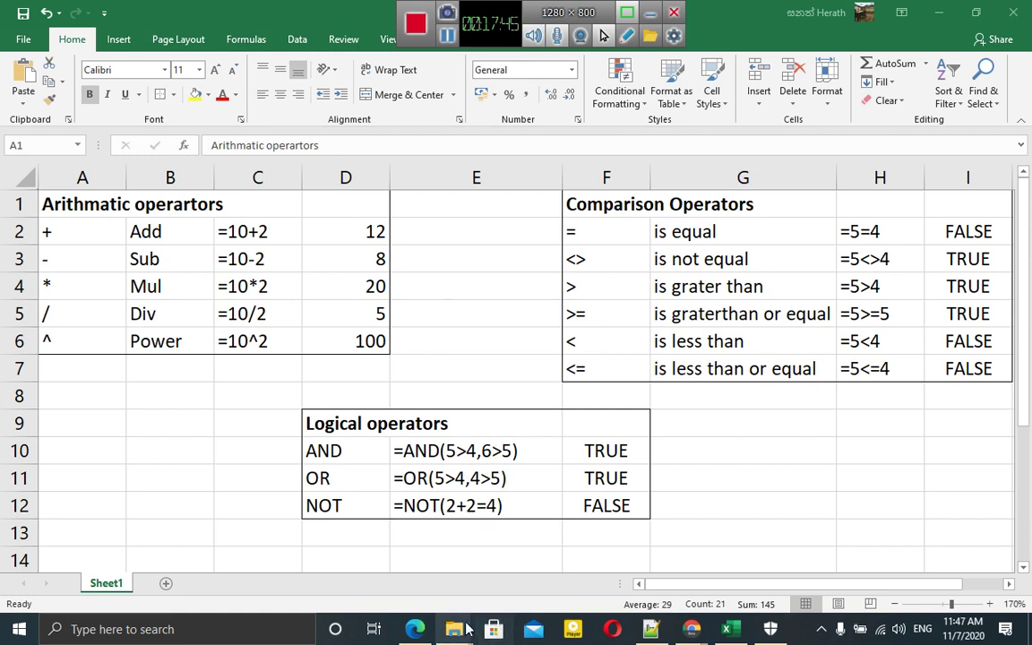
- Bring up the ICT G-10 PDF in Edge and scroll to page 209's operator activity and section 7.3.2
click(416, 630)
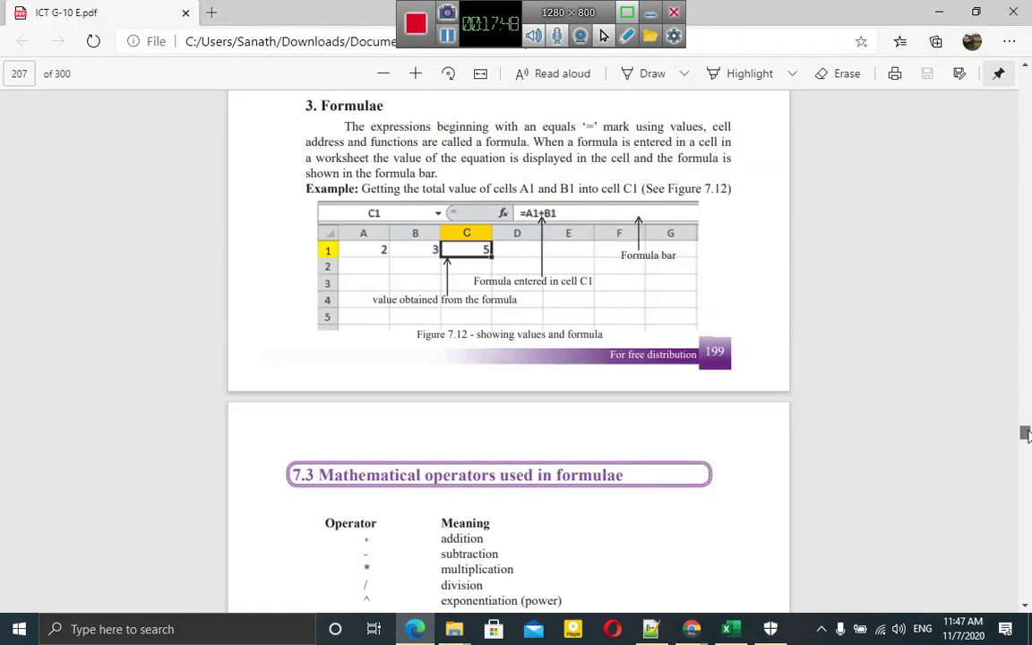
scroll(1027, 447, down, 5)
scroll(1026, 439, down, 5)
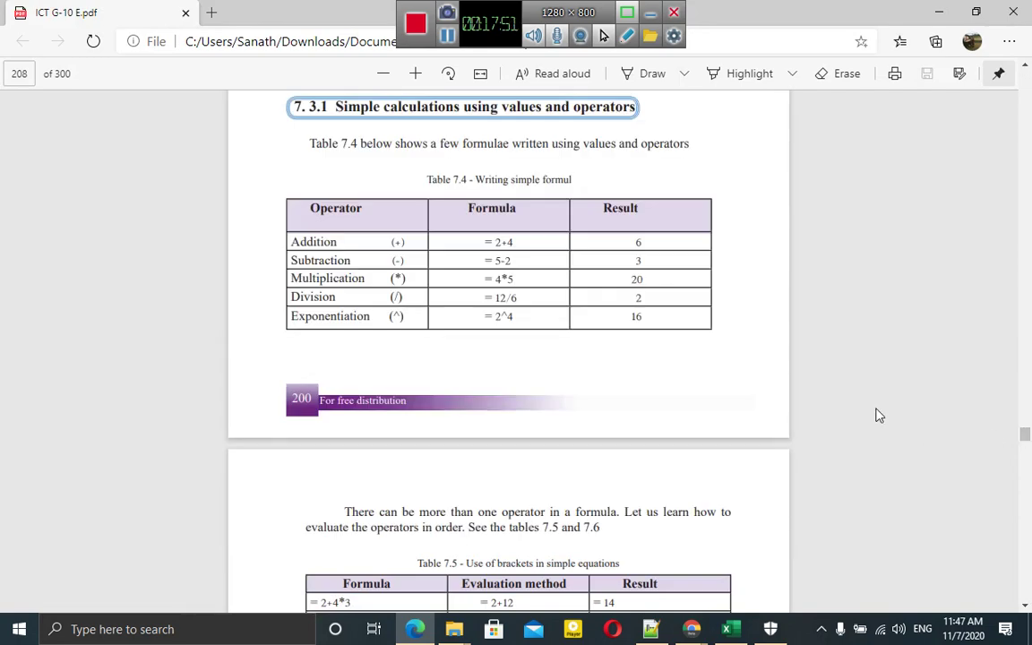
scroll(879, 414, down, 3)
scroll(879, 415, down, 5)
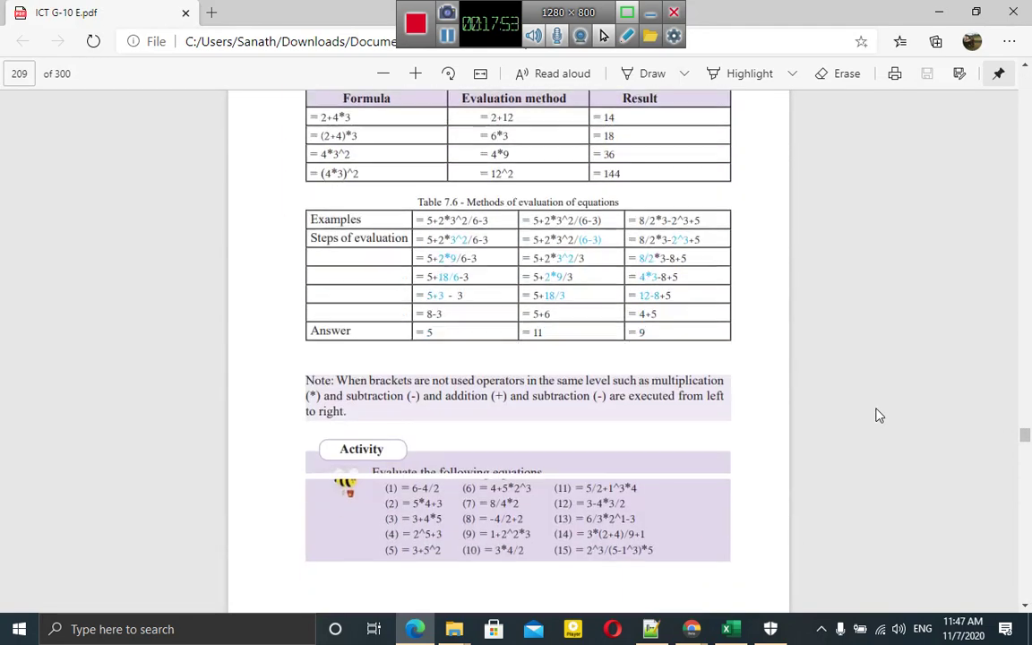
scroll(879, 415, down, 1)
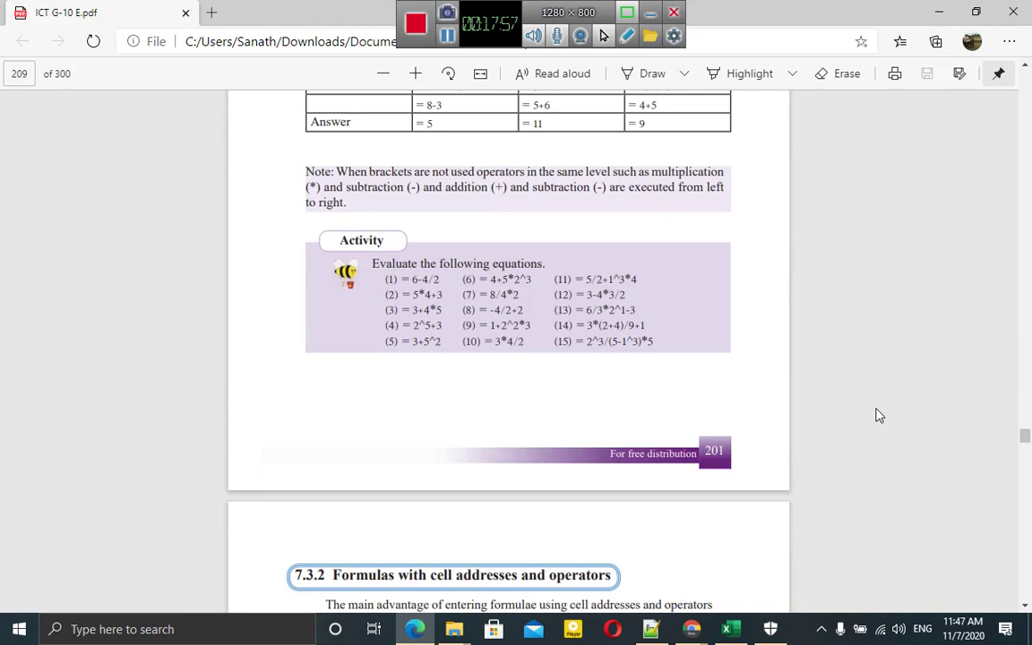
scroll(878, 415, down, 1)
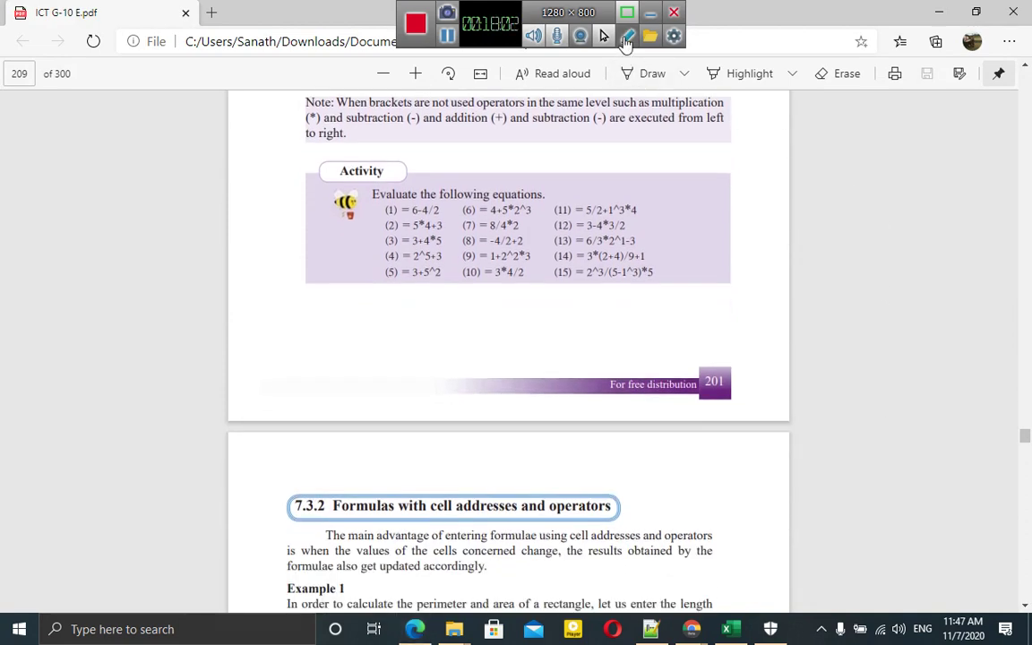
- Circle activity items 13–15 in blue with the pen, then switch to the Google Meet window
click(625, 36)
drag(530, 238, 538, 260)
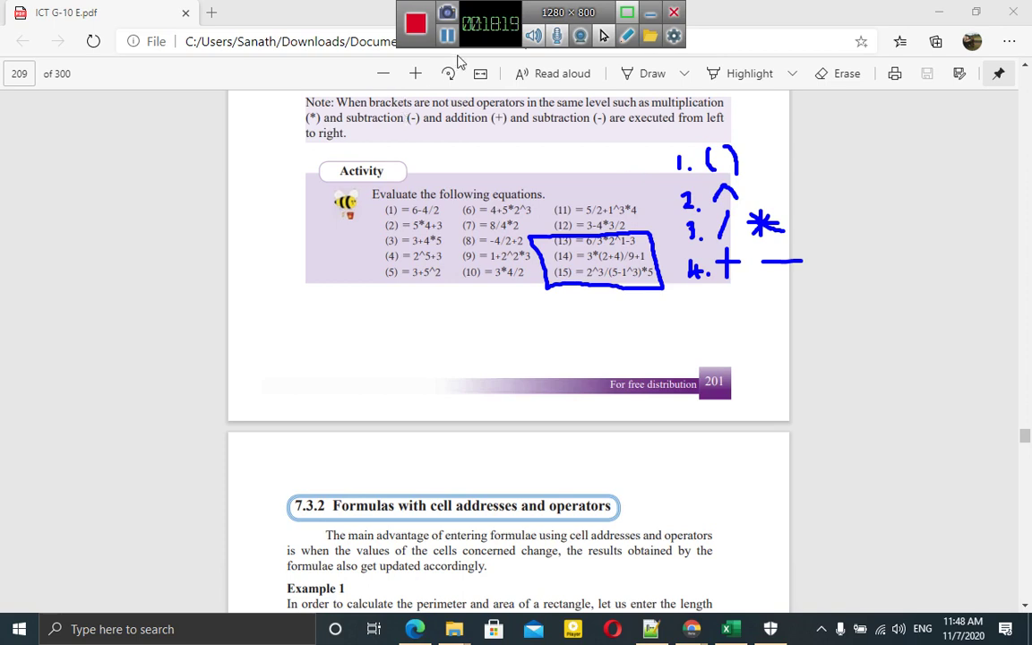
key(alt+Tab)
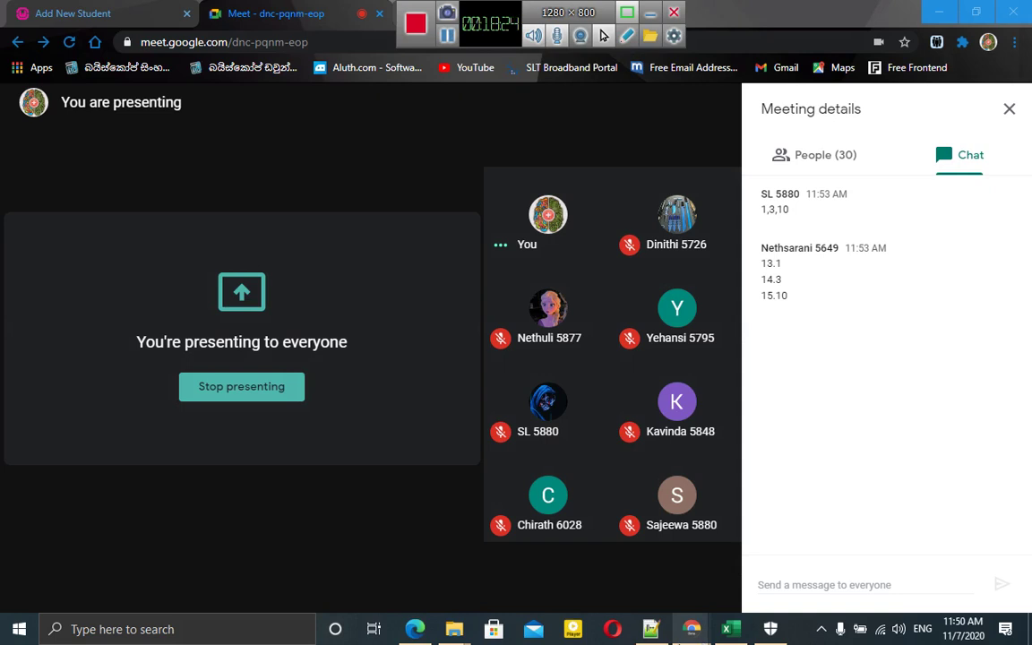
mouse_move(681, 636)
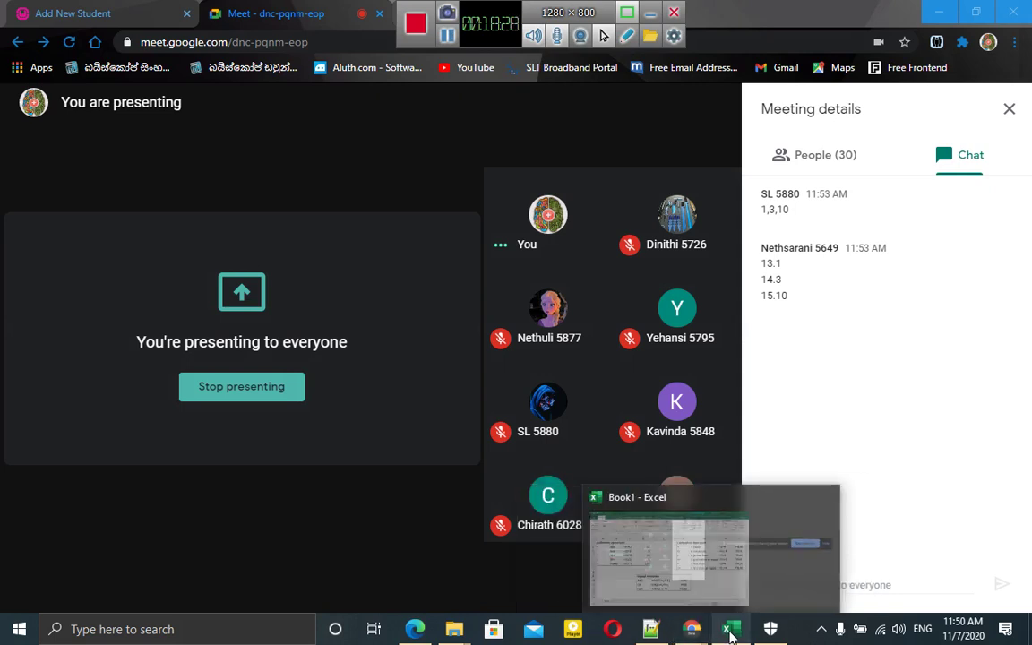
click(412, 603)
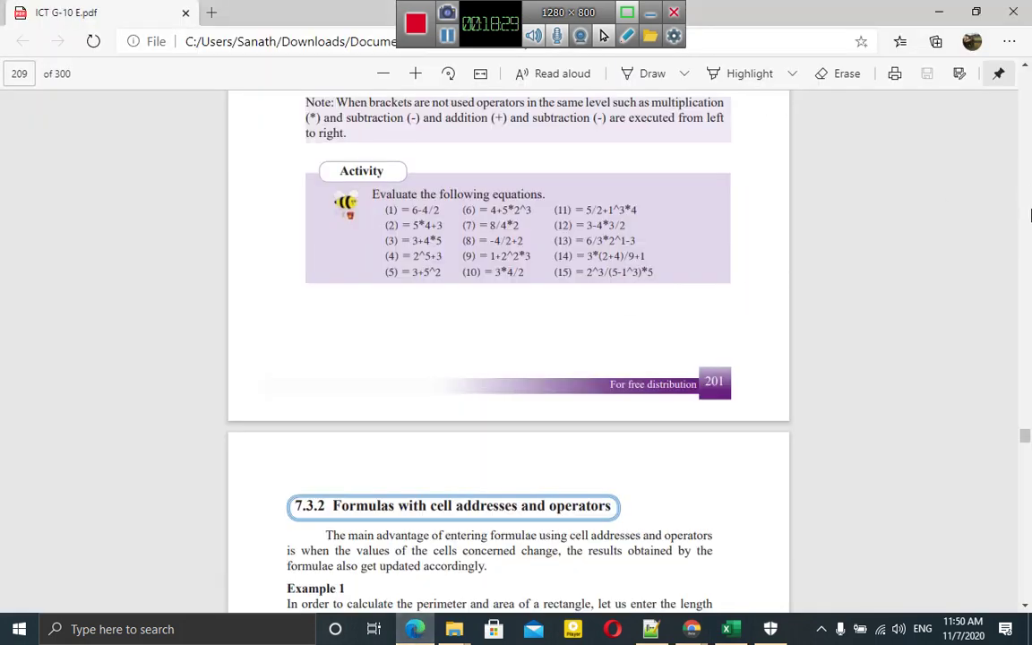
drag(801, 7, 405, 21)
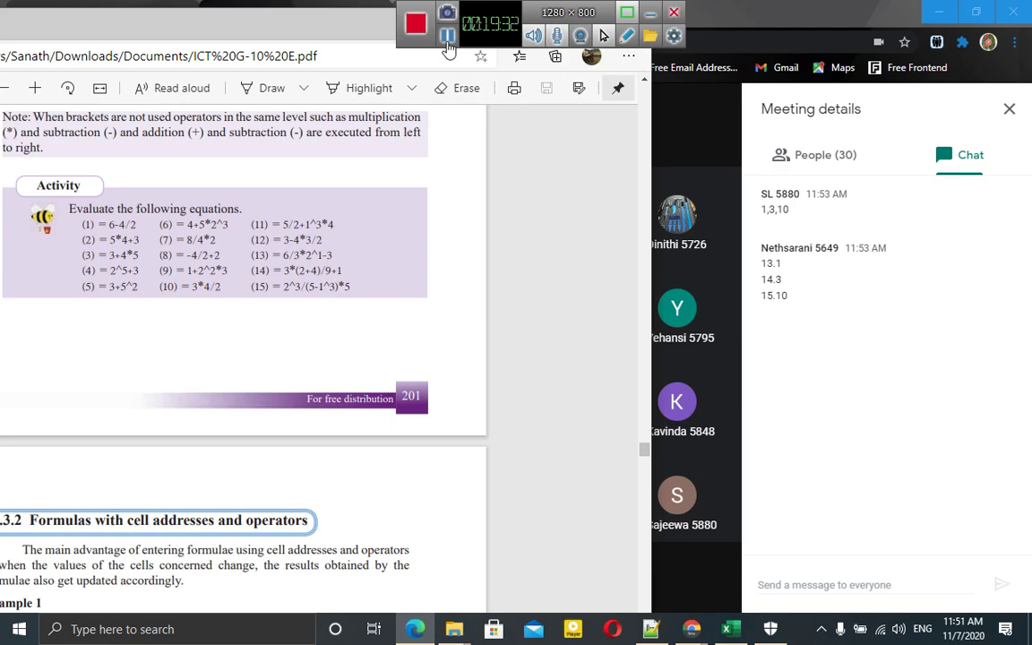
- Scroll the PDF past Examples 2–3, Table 7.7 and section 7.4, then back to the Figure 7.18 activity
click(446, 40)
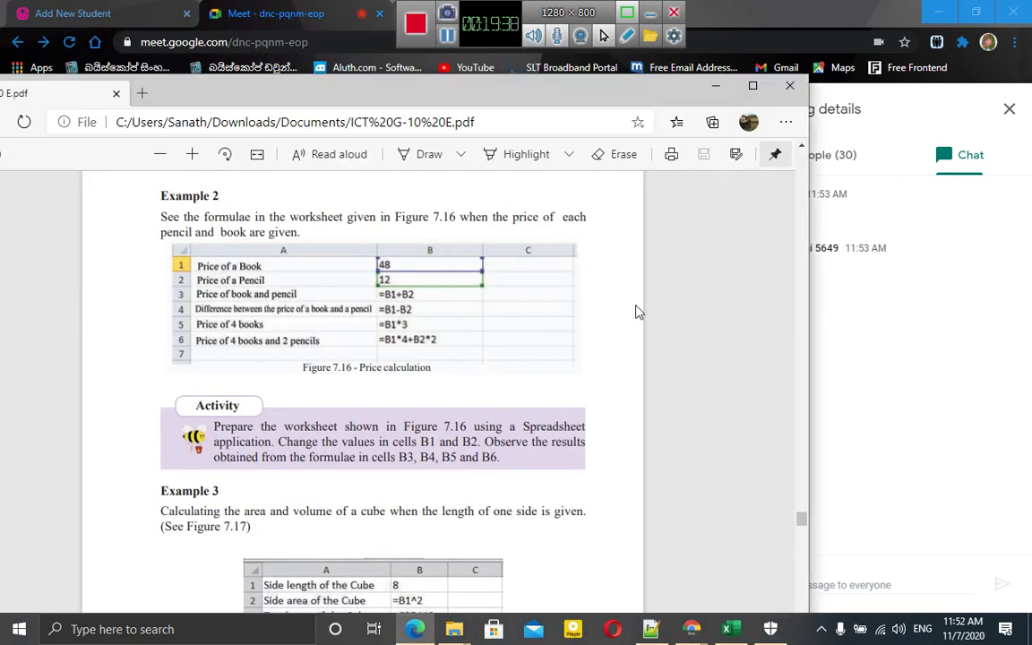
scroll(635, 311, down, 1)
scroll(635, 310, down, 1)
scroll(635, 311, down, 1)
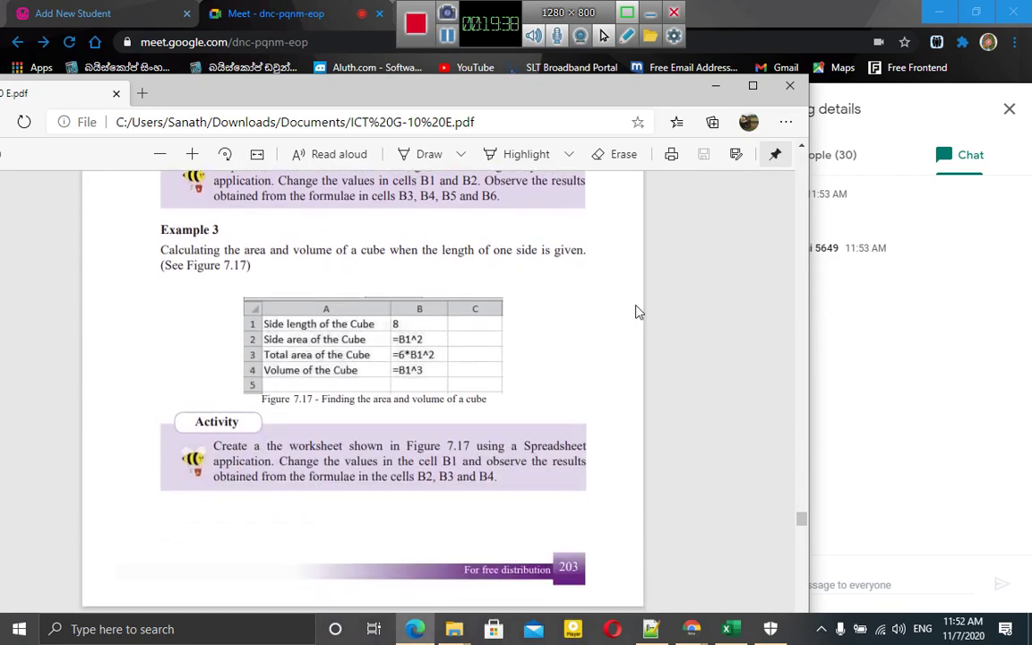
scroll(635, 311, down, 2)
scroll(635, 311, down, 2)
scroll(635, 311, down, 1)
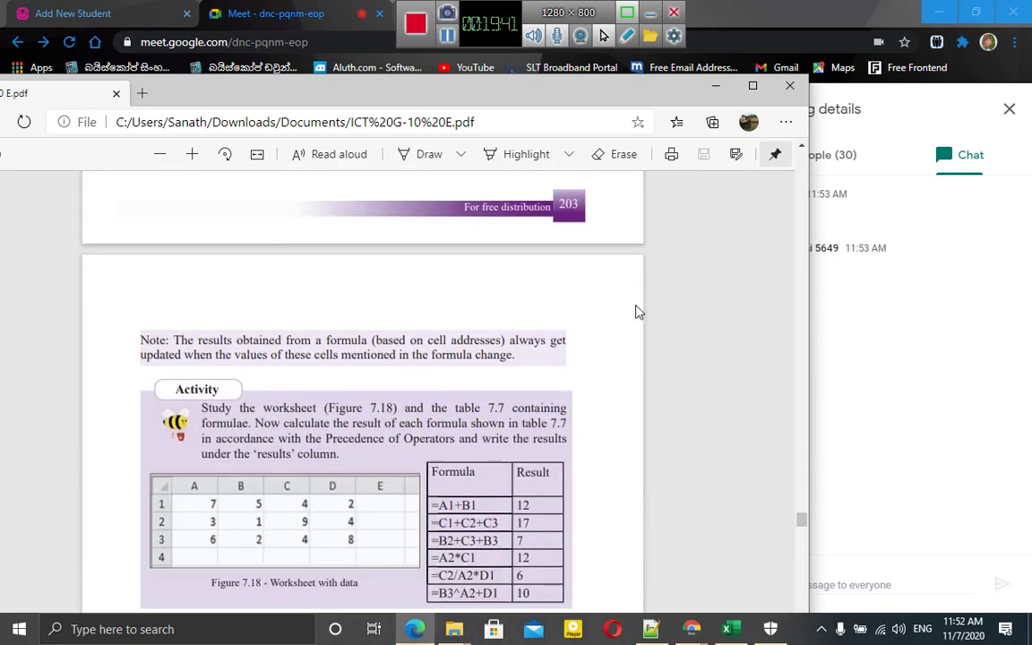
scroll(635, 311, down, 2)
scroll(635, 311, down, 2)
scroll(635, 311, down, 1)
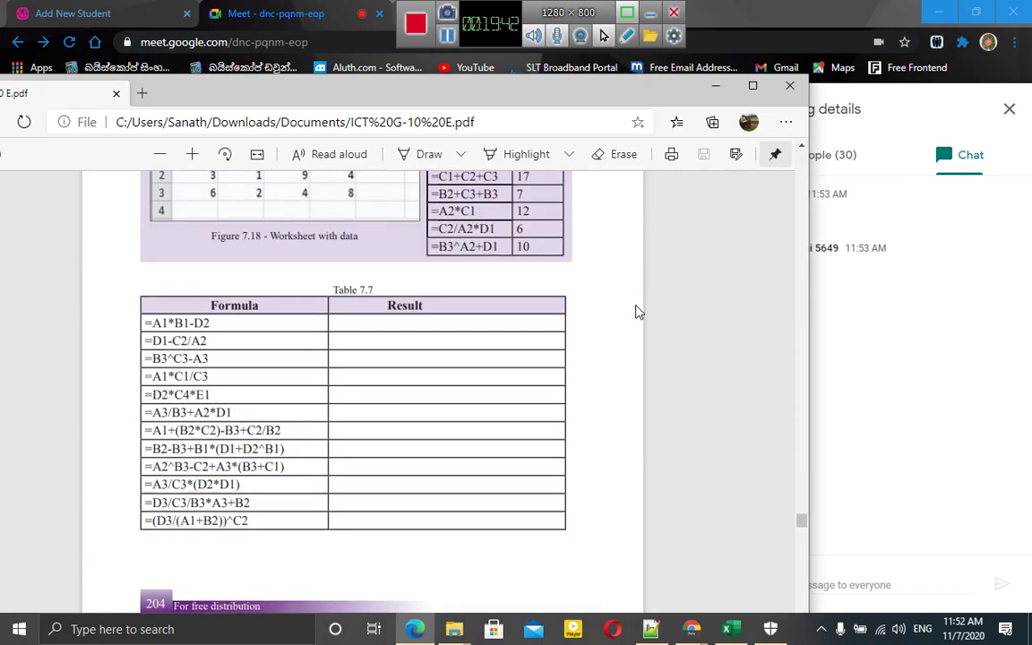
scroll(635, 311, down, 1)
scroll(635, 311, down, 3)
scroll(635, 310, down, 3)
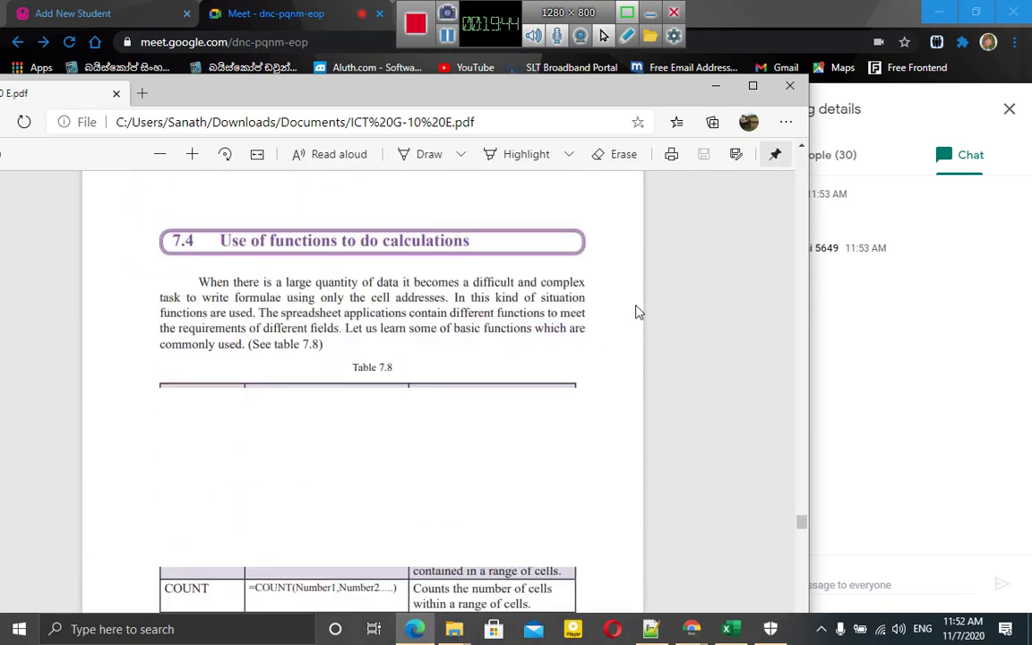
scroll(635, 311, down, 1)
scroll(635, 311, up, 1)
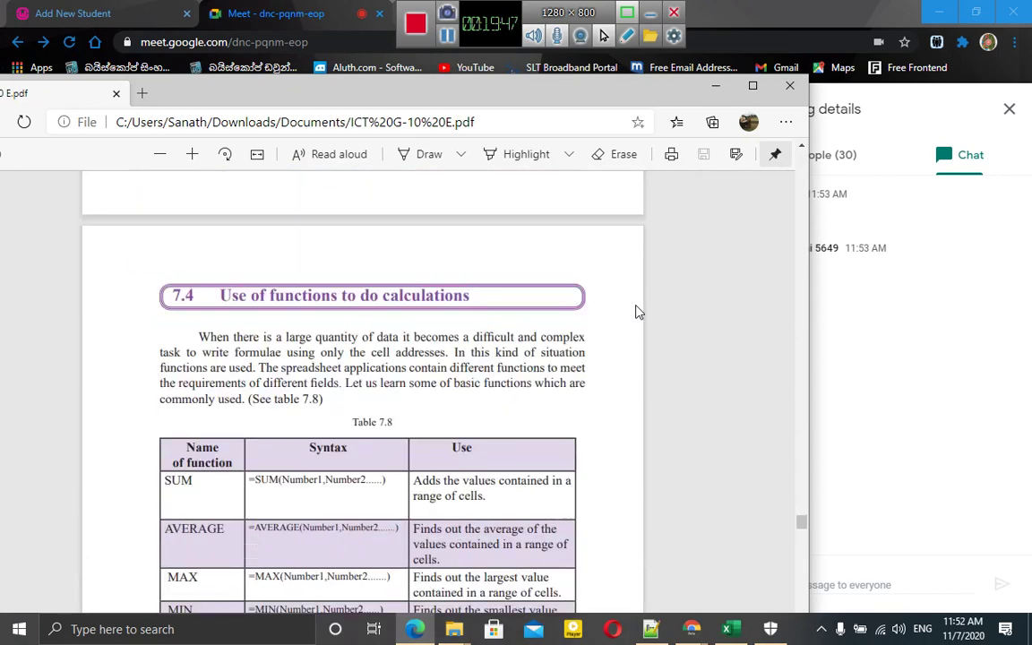
scroll(635, 311, up, 5)
scroll(635, 311, up, 1)
scroll(635, 311, up, 1)
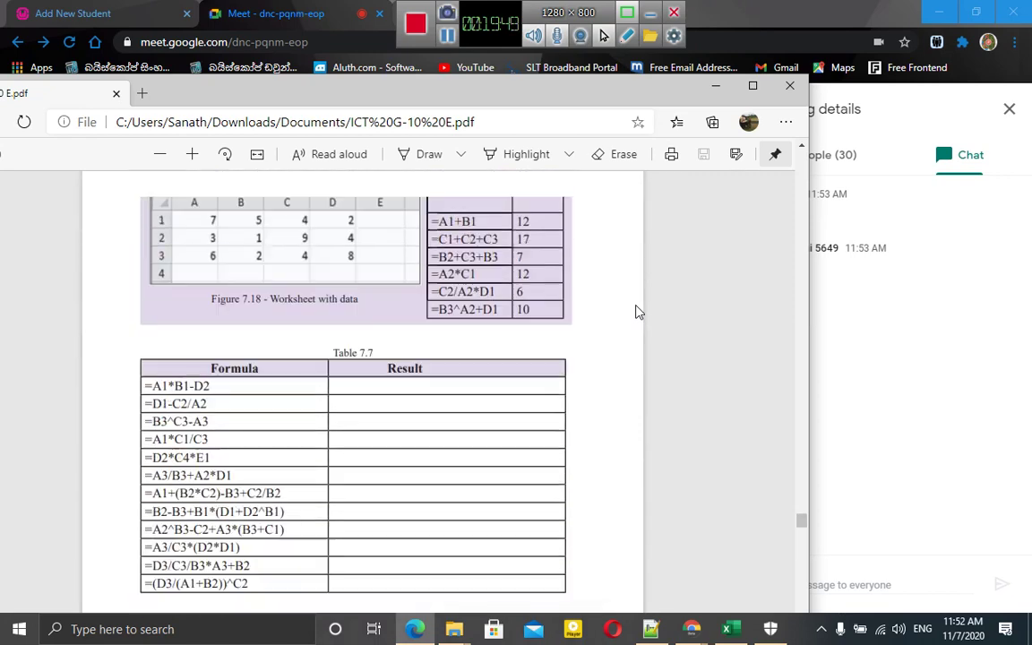
scroll(635, 311, up, 1)
scroll(635, 311, up, 1)
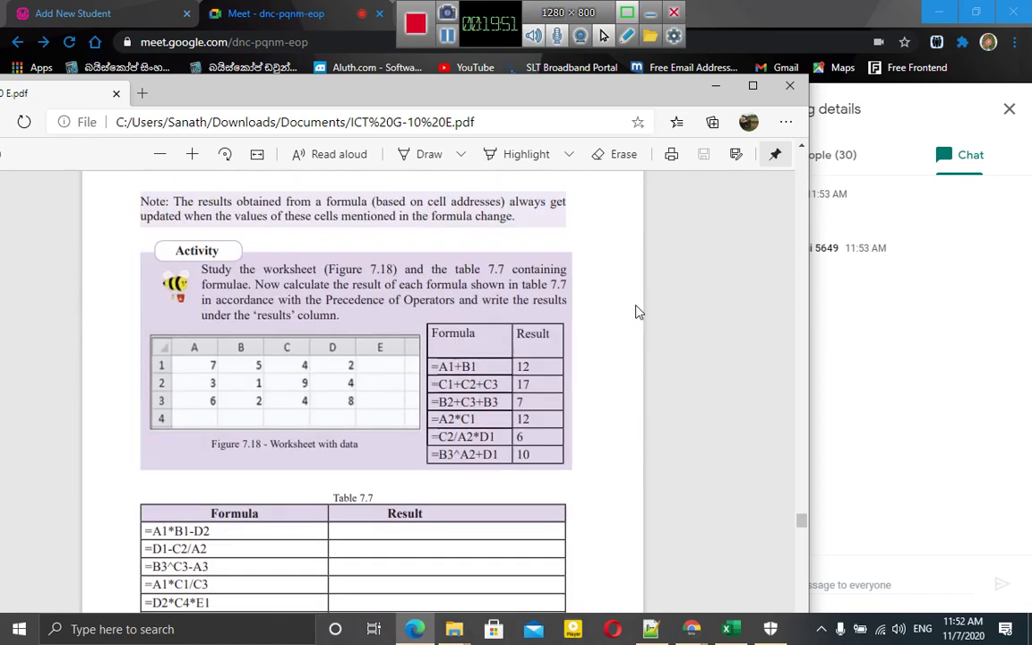
- Switch from the PDF to Excel and clear all cell contents on the sheet
click(722, 92)
click(727, 628)
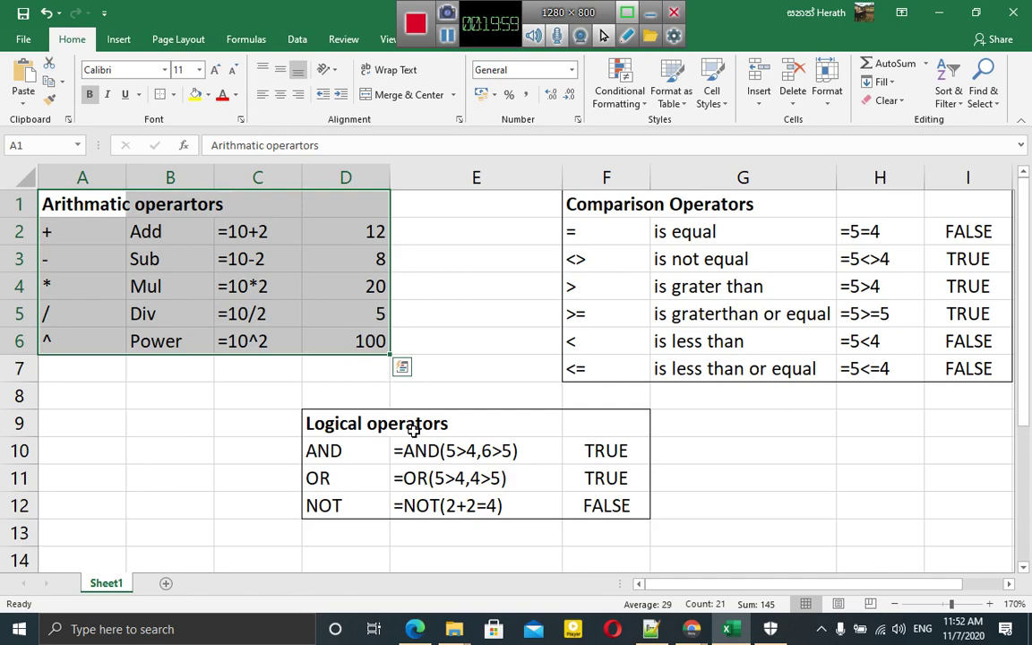
key(ctrl+a)
key(Delete)
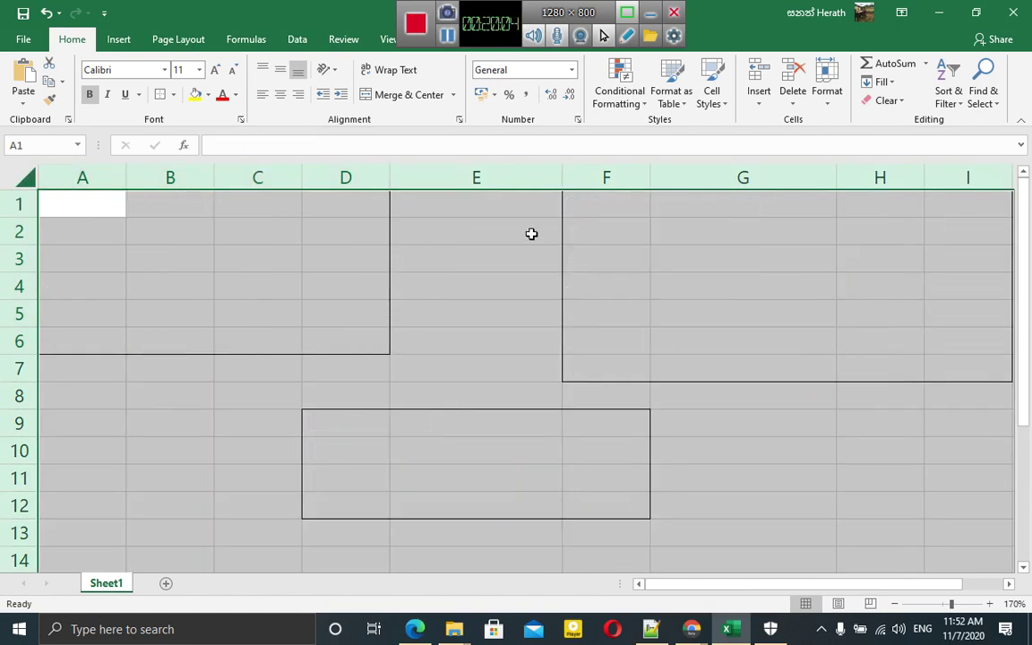
click(236, 291)
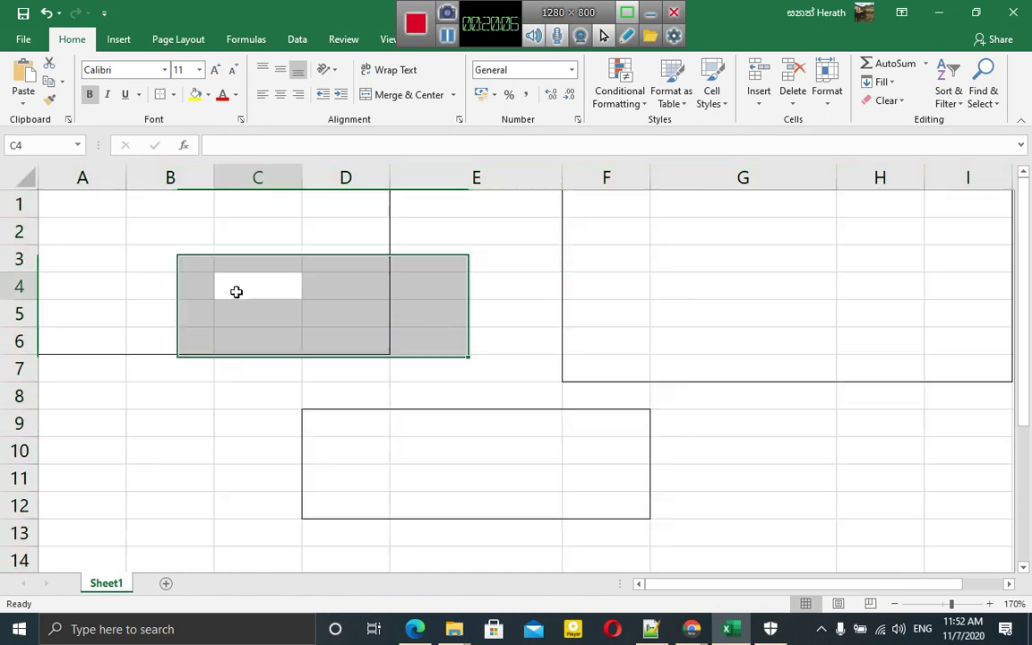
- Remove the borders from the old table area A1:D6 and select the F1:I7 and D9:F12 blocks
click(94, 229)
shift+click(224, 309)
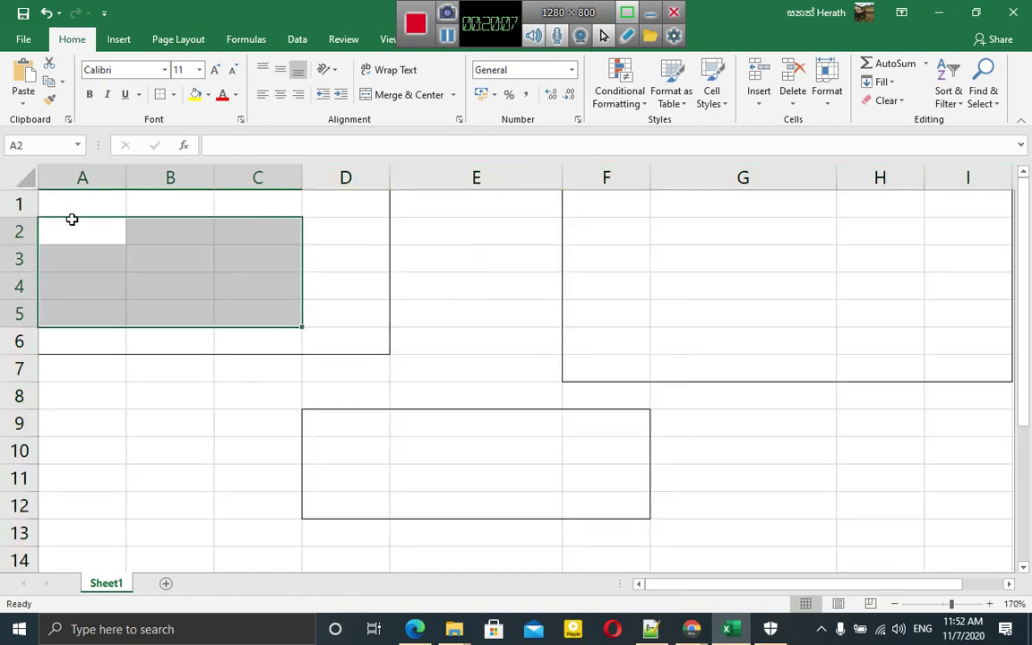
drag(80, 204, 324, 334)
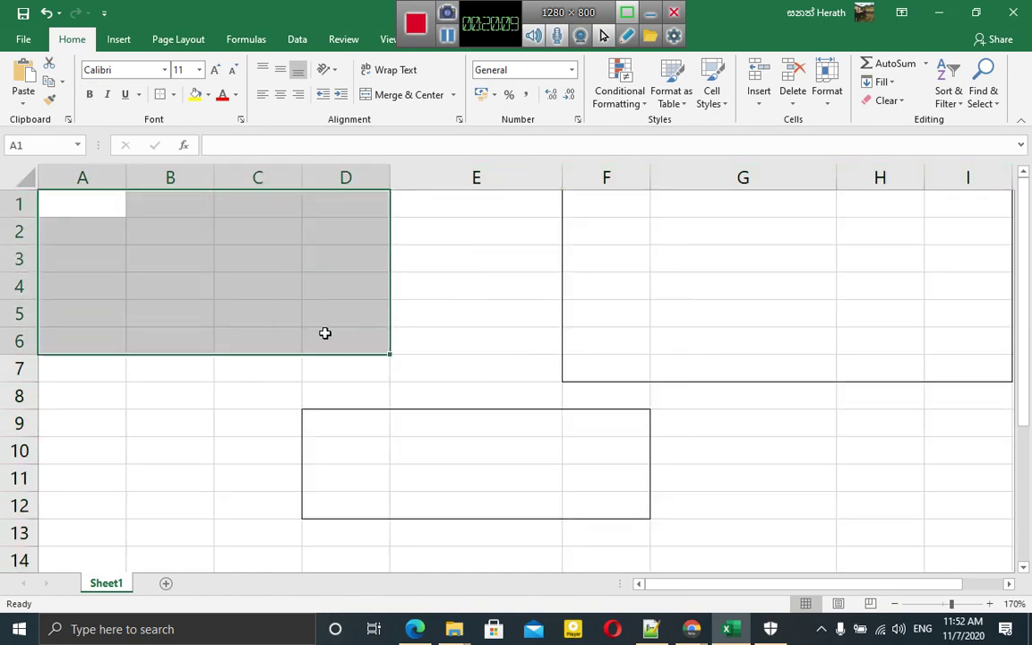
click(174, 95)
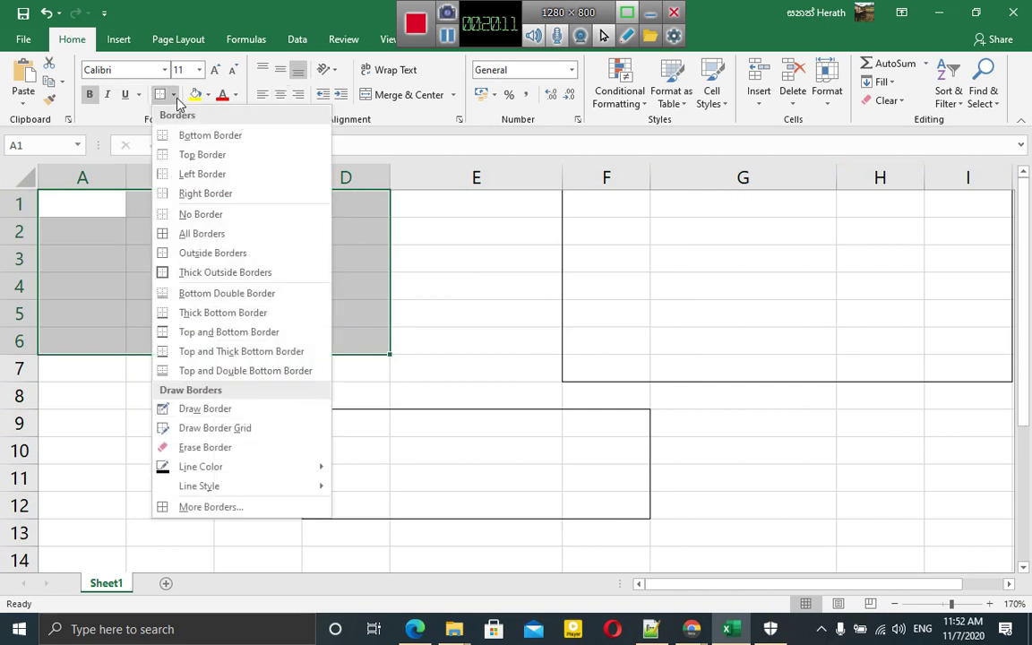
click(192, 210)
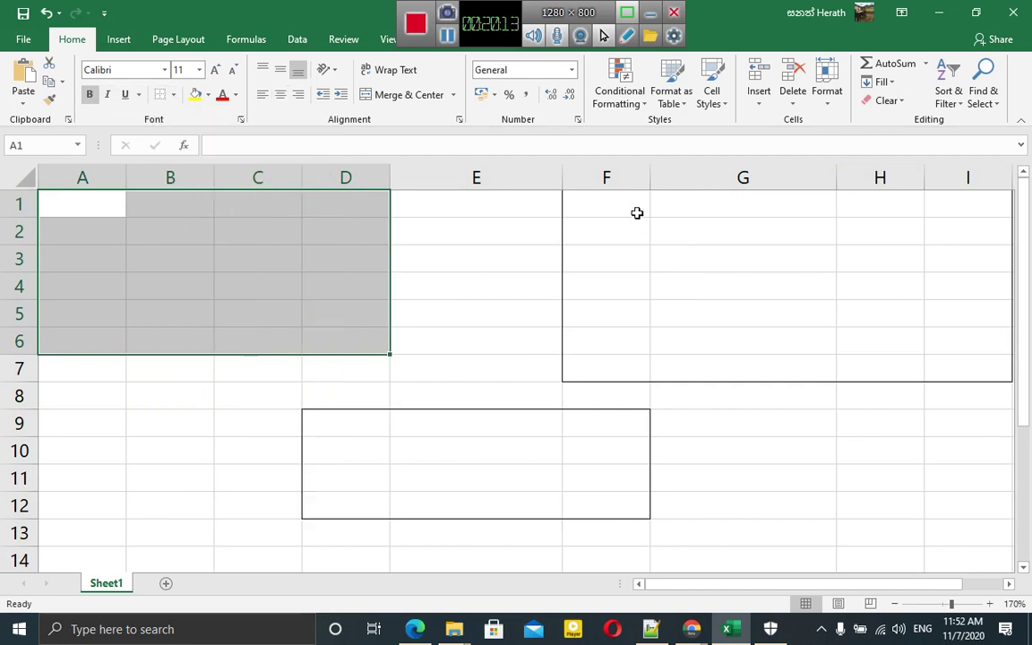
drag(573, 199, 933, 363)
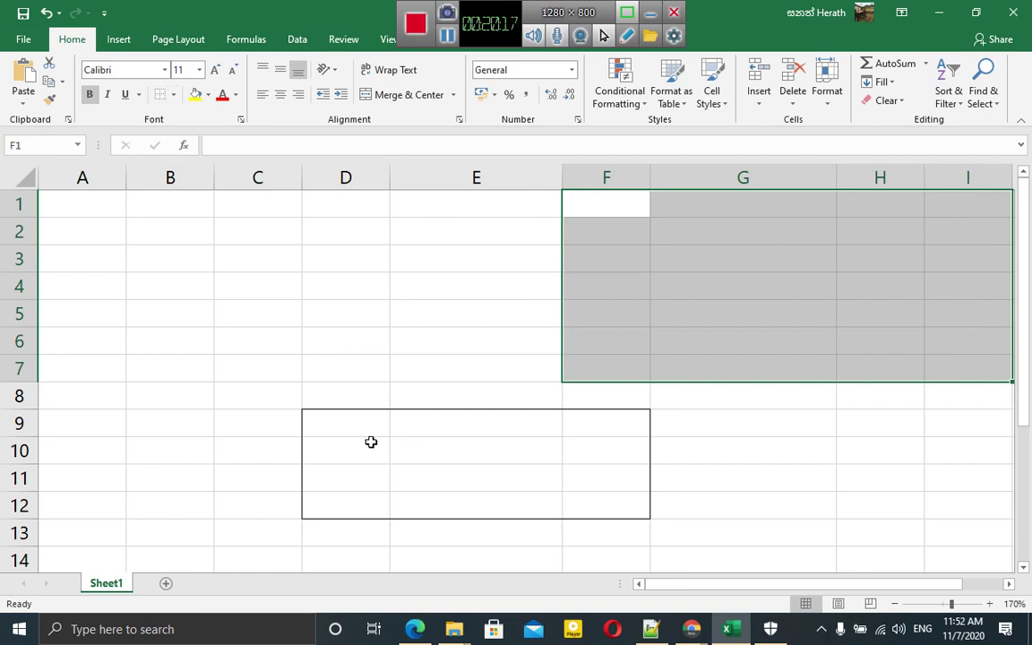
drag(341, 422, 573, 494)
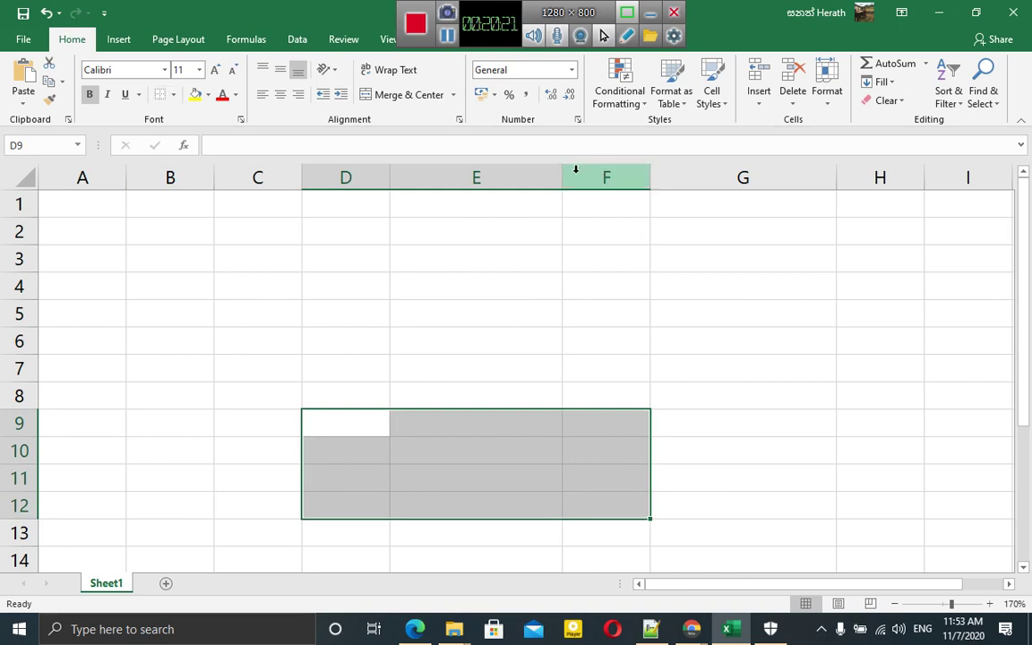
- Narrow column E to width 11.71 and column G to 9.14
drag(562, 176, 490, 177)
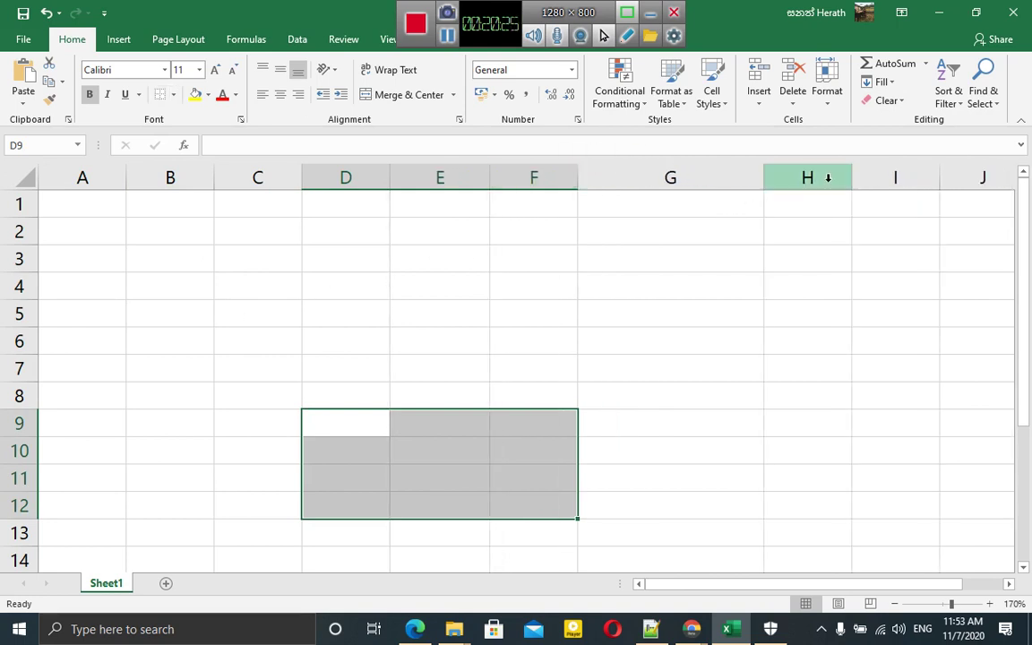
drag(763, 178, 673, 188)
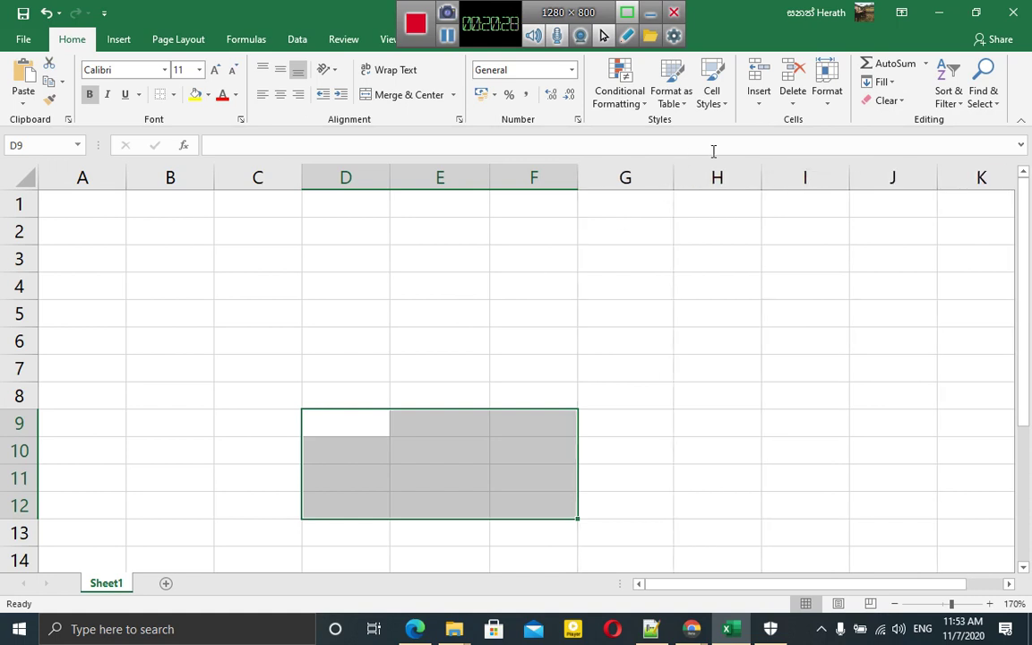
click(111, 207)
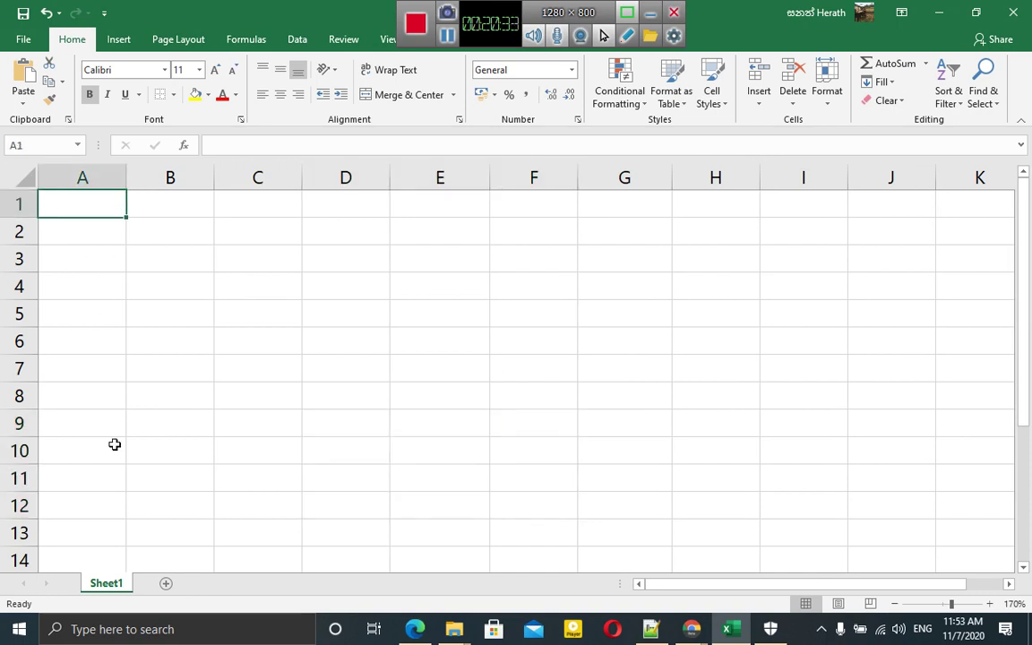
- Enter a bold 'Price List' title in cell A1
text(rice)
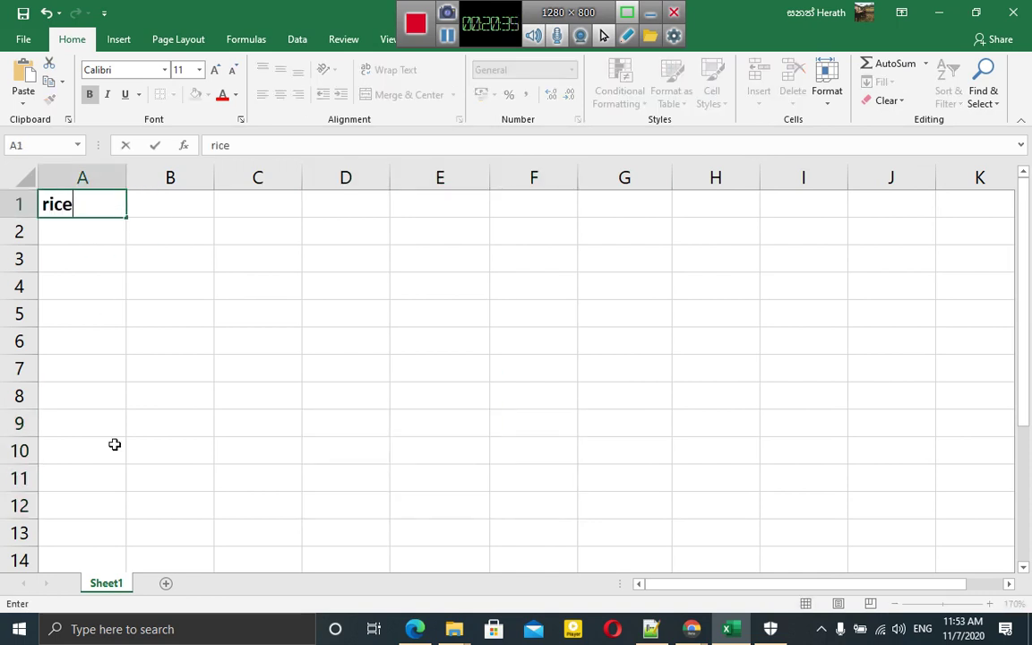
key(ctrl+Return)
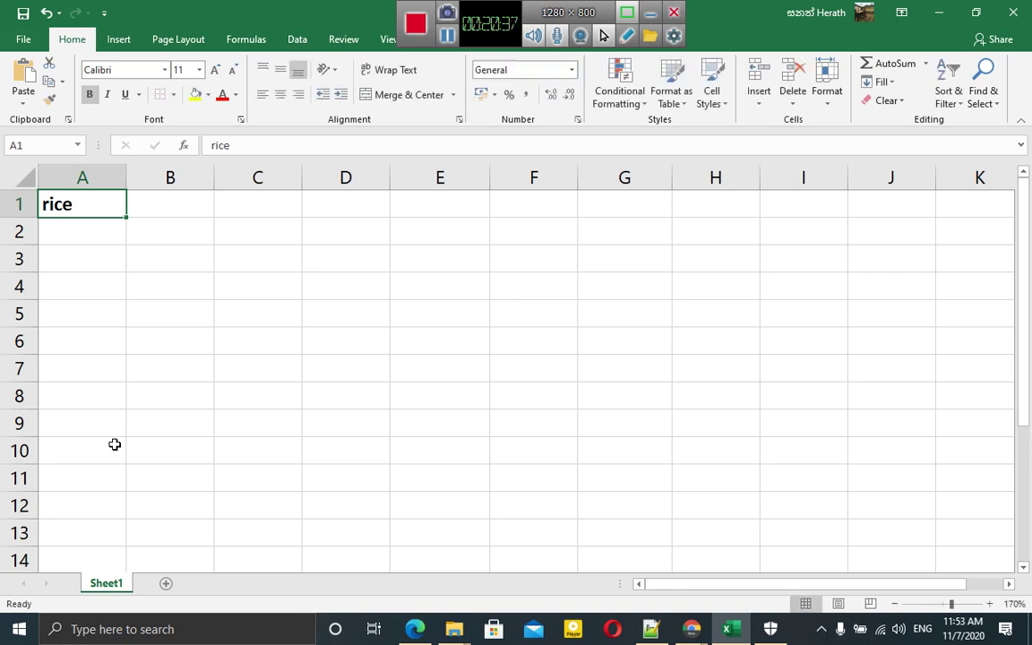
key(Return)
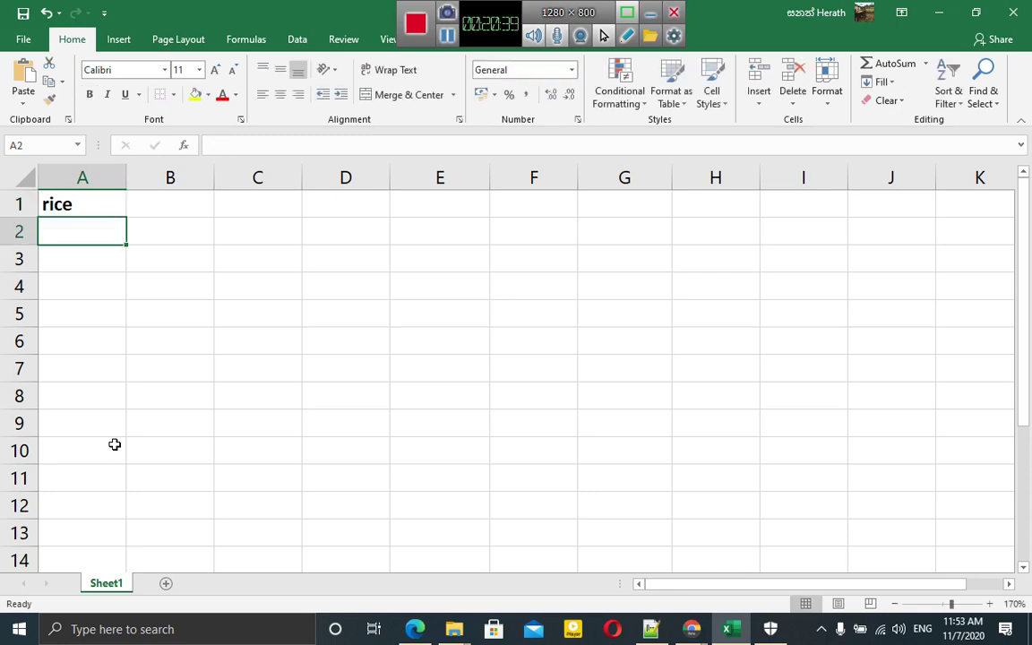
key(Up)
text(P)
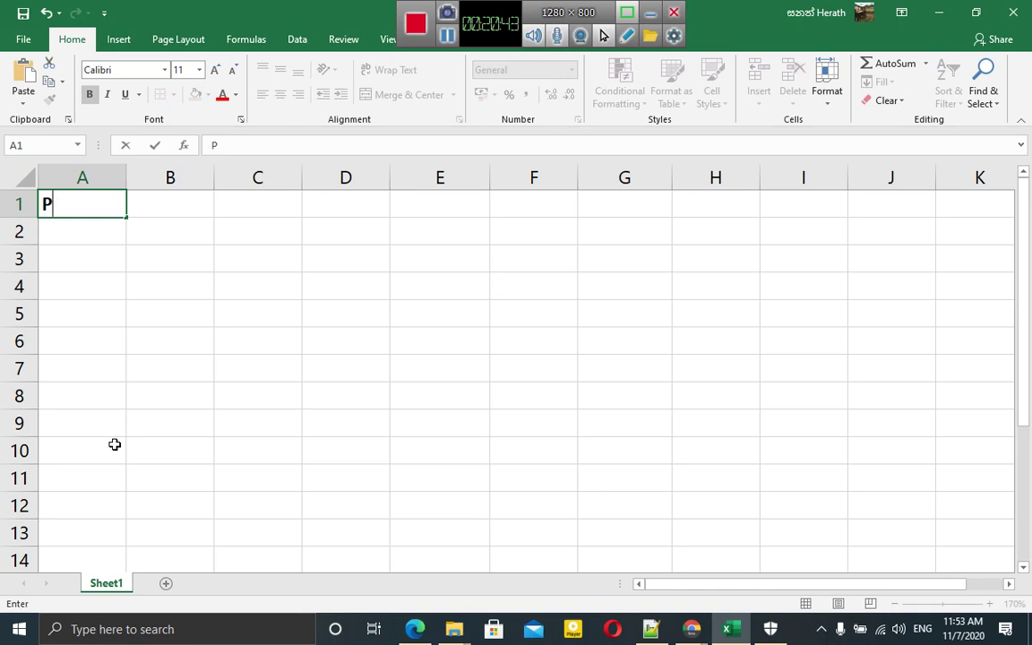
text(rice )
text(List)
key(Tab)
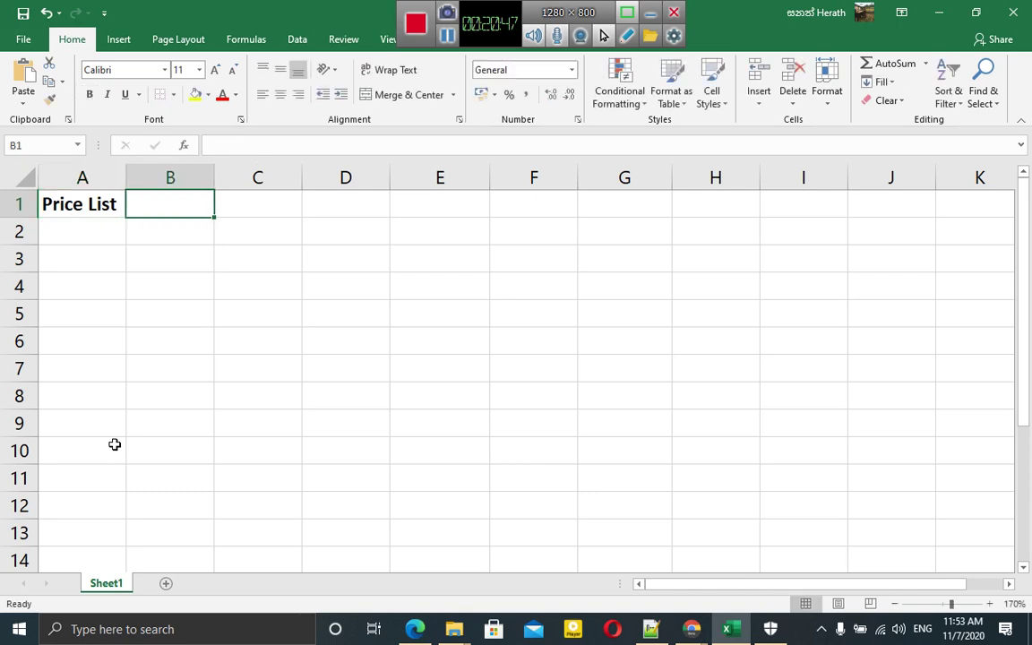
key(Left)
key(ctrl+b)
key(Down)
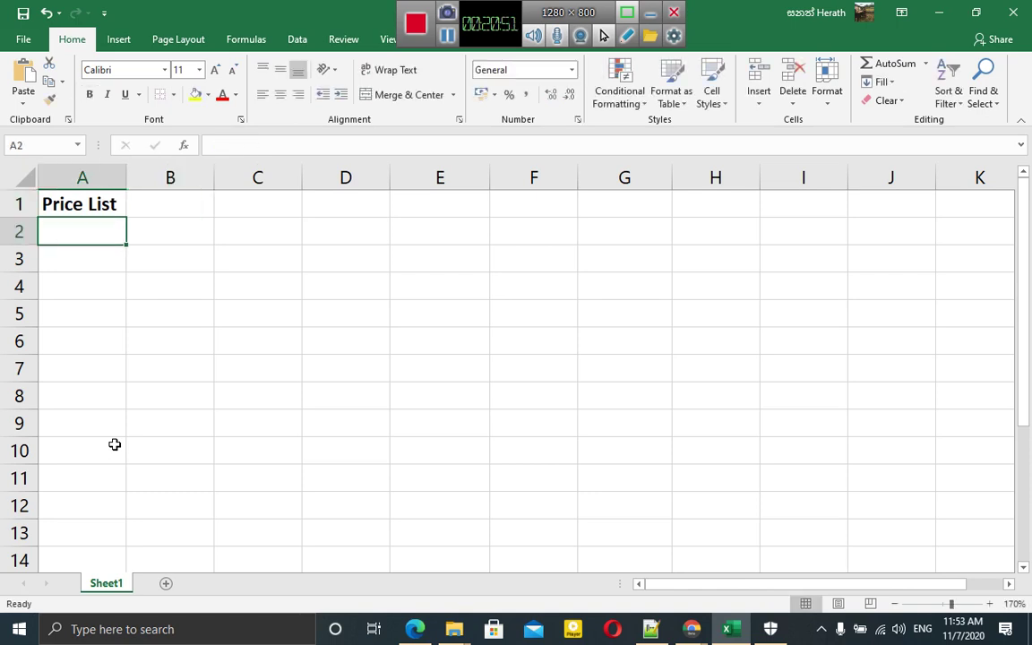
- Add headers 'Item Name' in A2 and 'QTY' in B2, widening column A
text(Item )
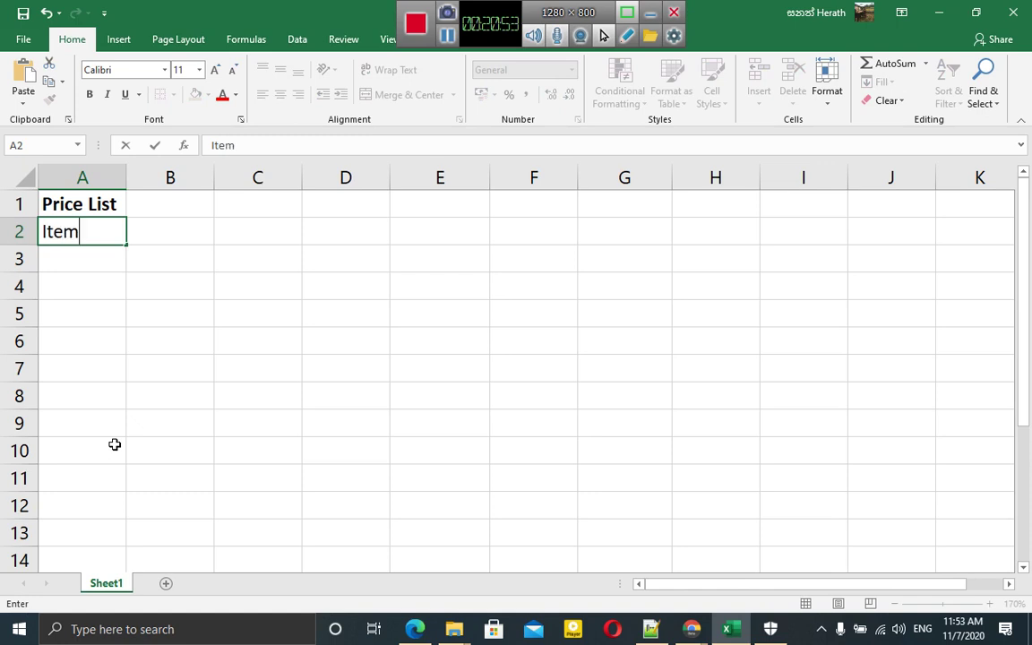
text(Nam)
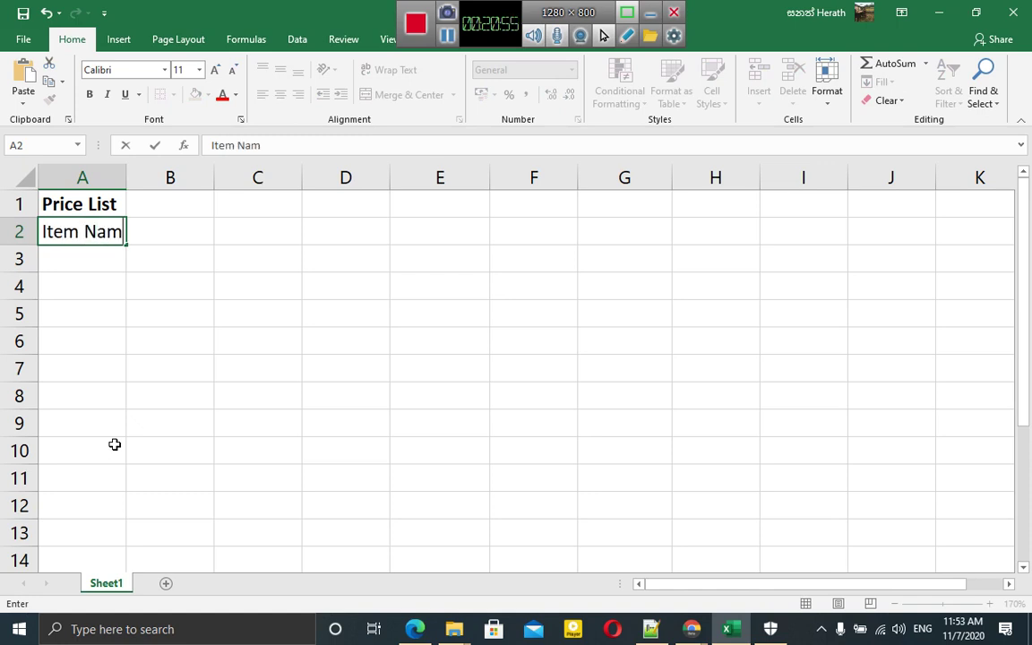
text(e)
key(ctrl+Return)
key(Tab)
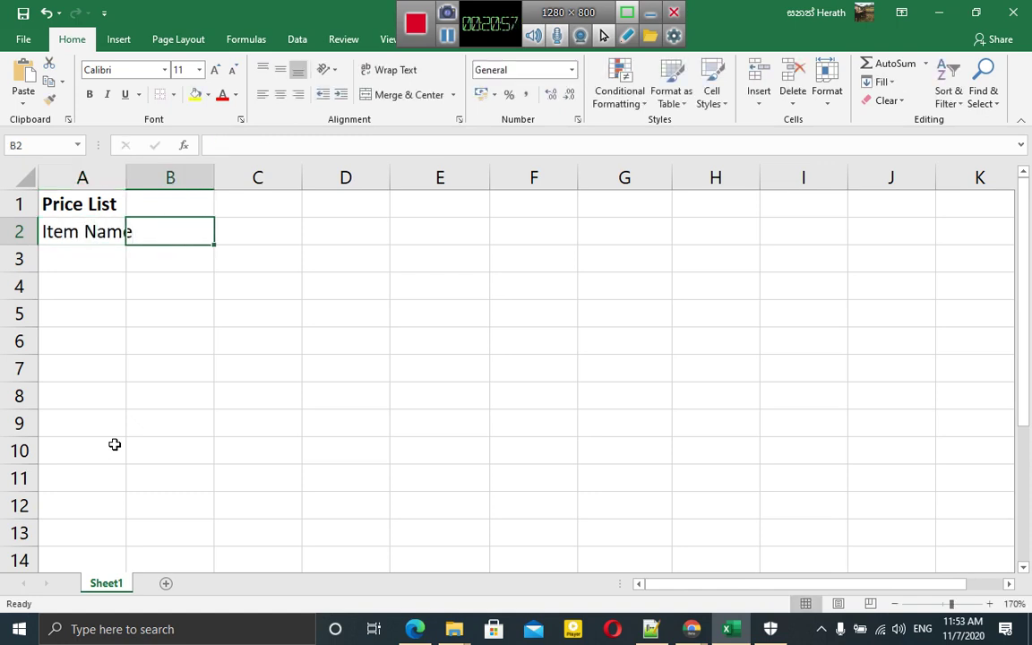
text(Q)
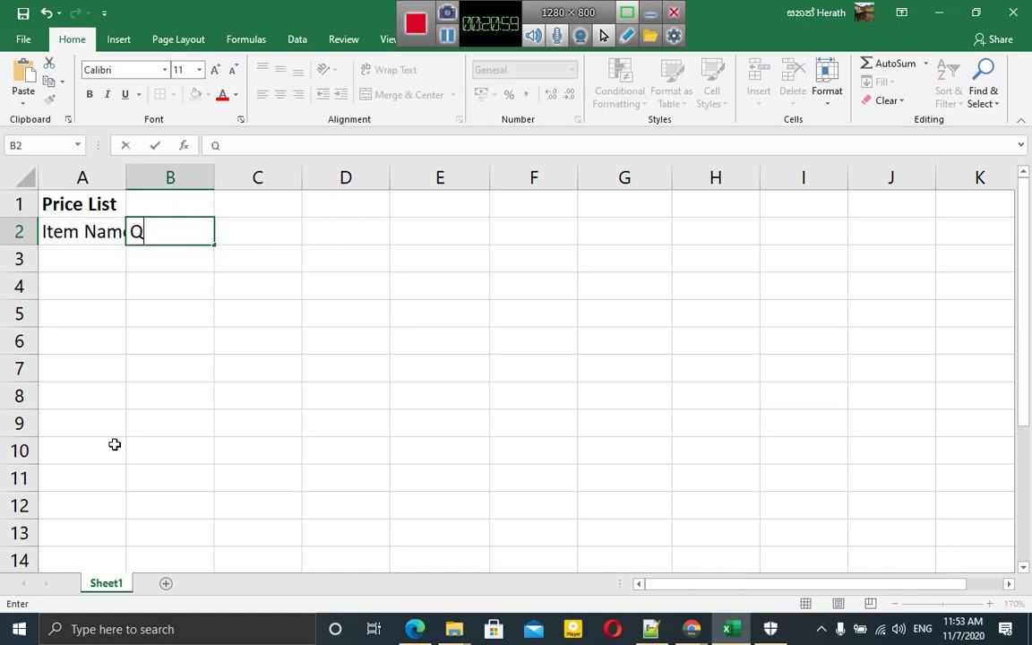
text(TY)
key(Tab)
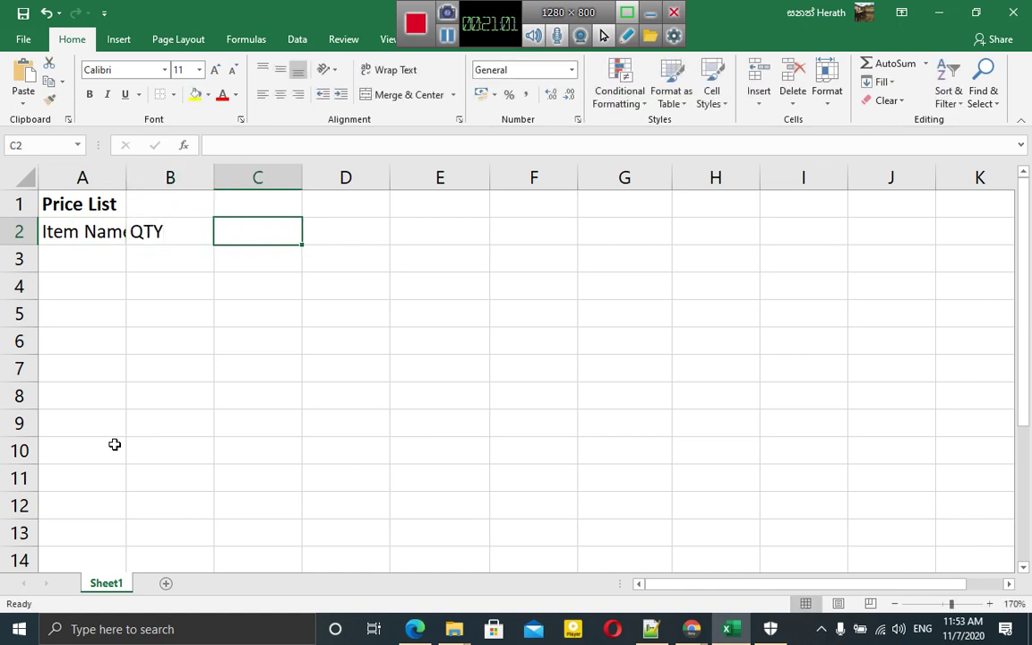
drag(127, 176, 137, 178)
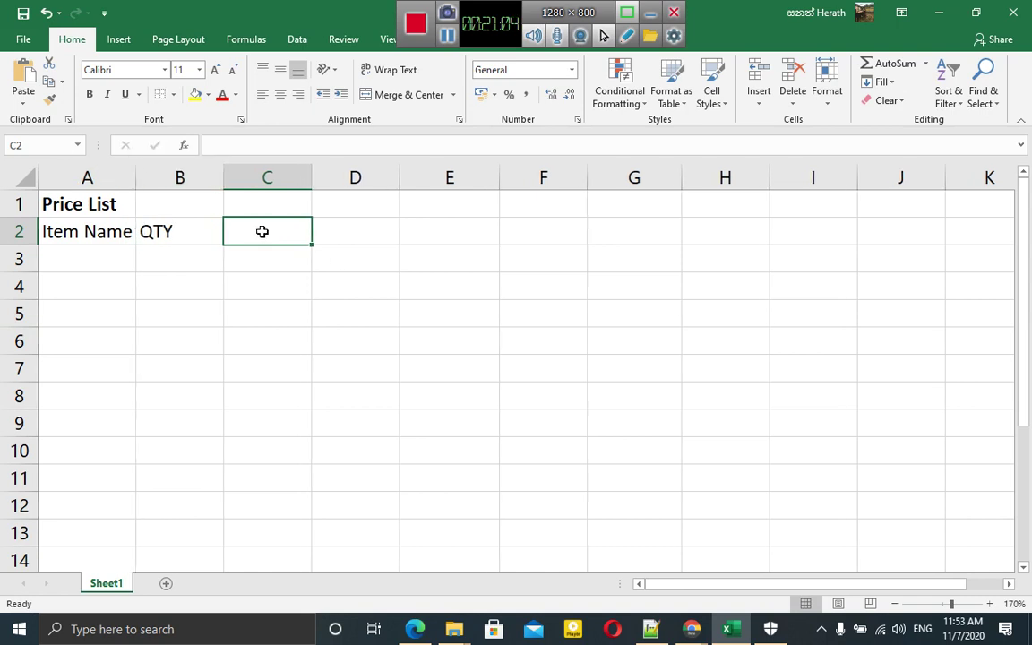
- Add the headers 'Item price' in C2 and 'total' in D2
text(I)
text(tem)
text( Pr)
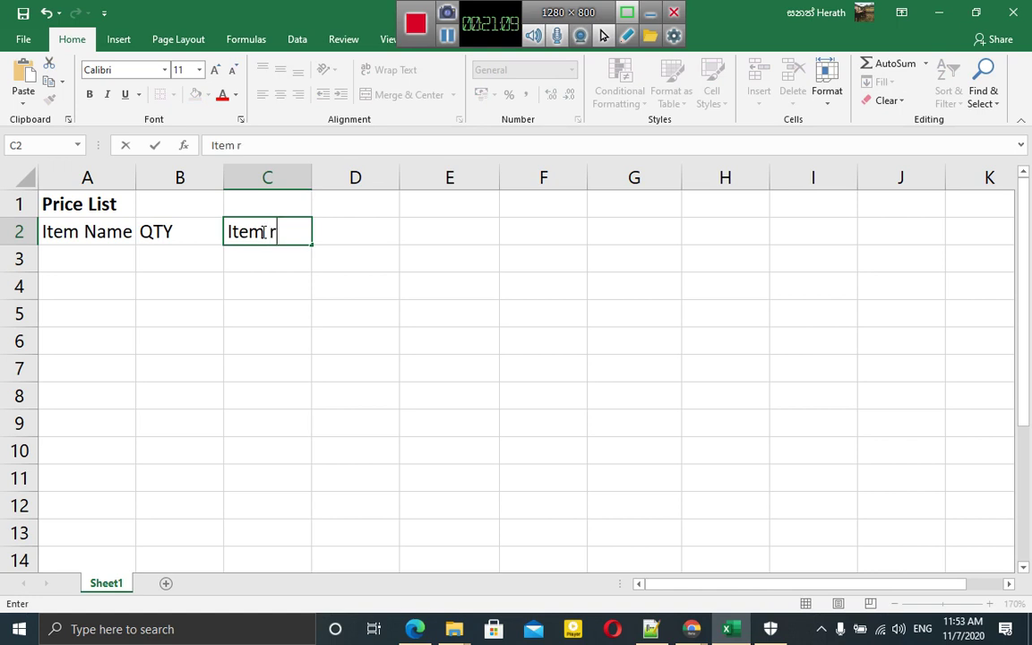
text(ice)
key(Tab)
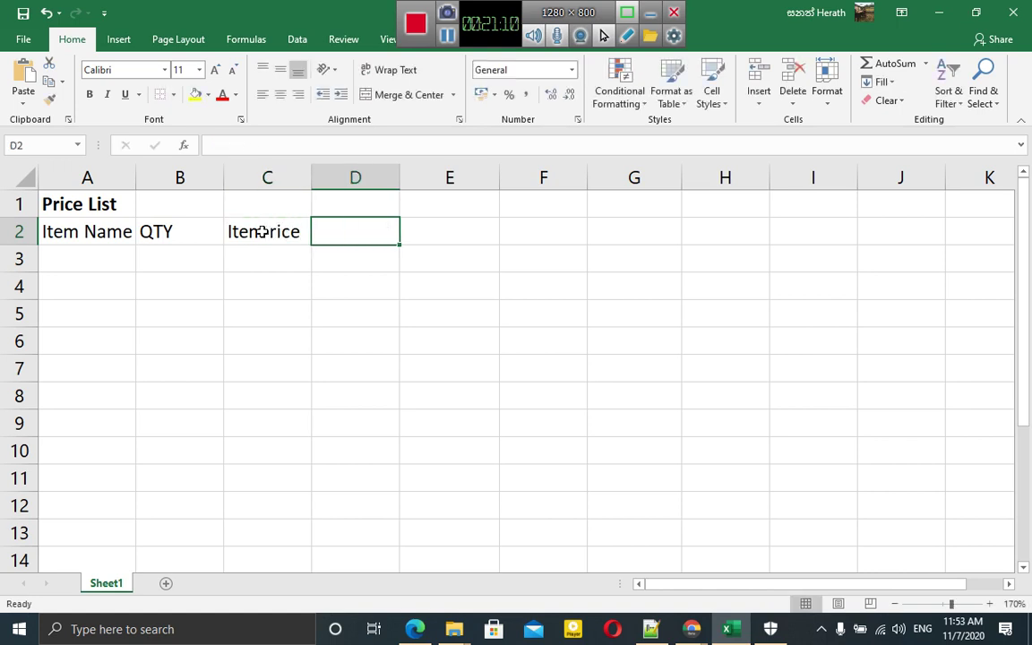
key(Left)
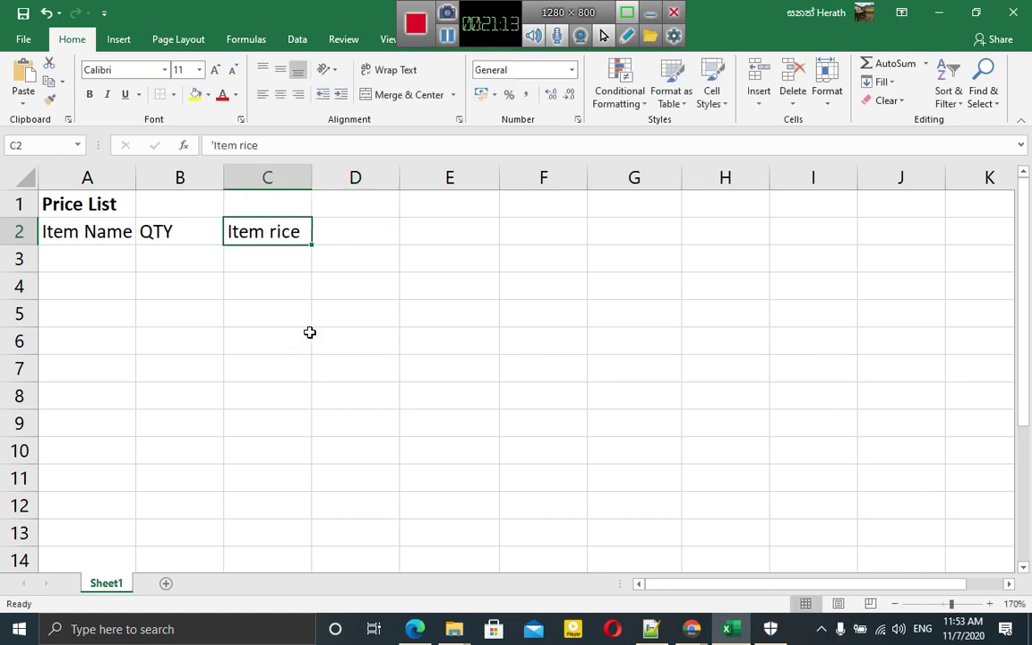
double_click(273, 232)
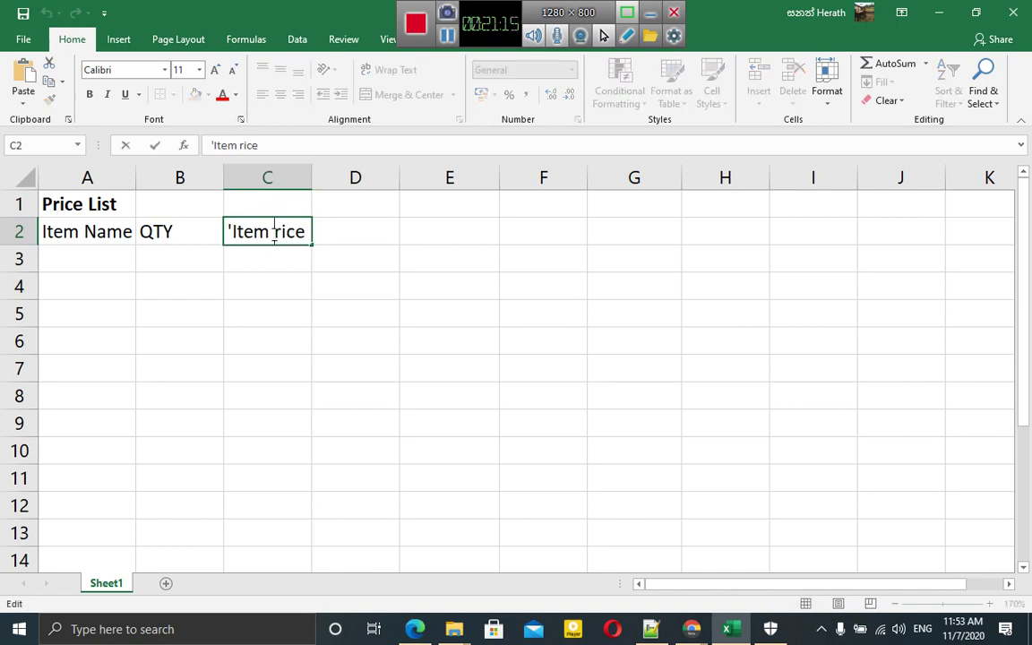
text(p)
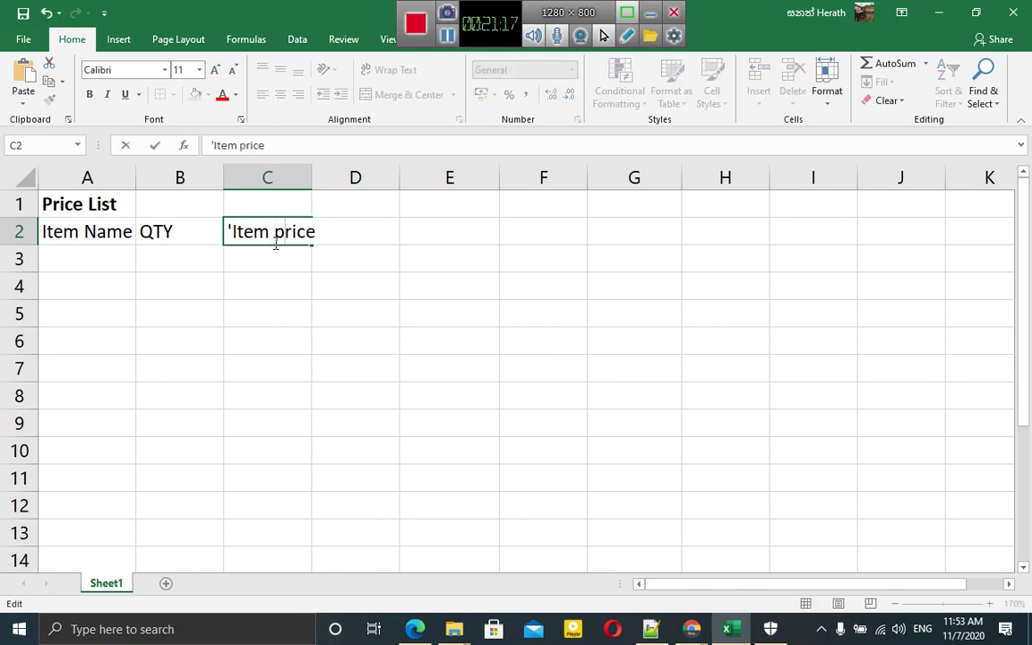
shift+click(360, 234)
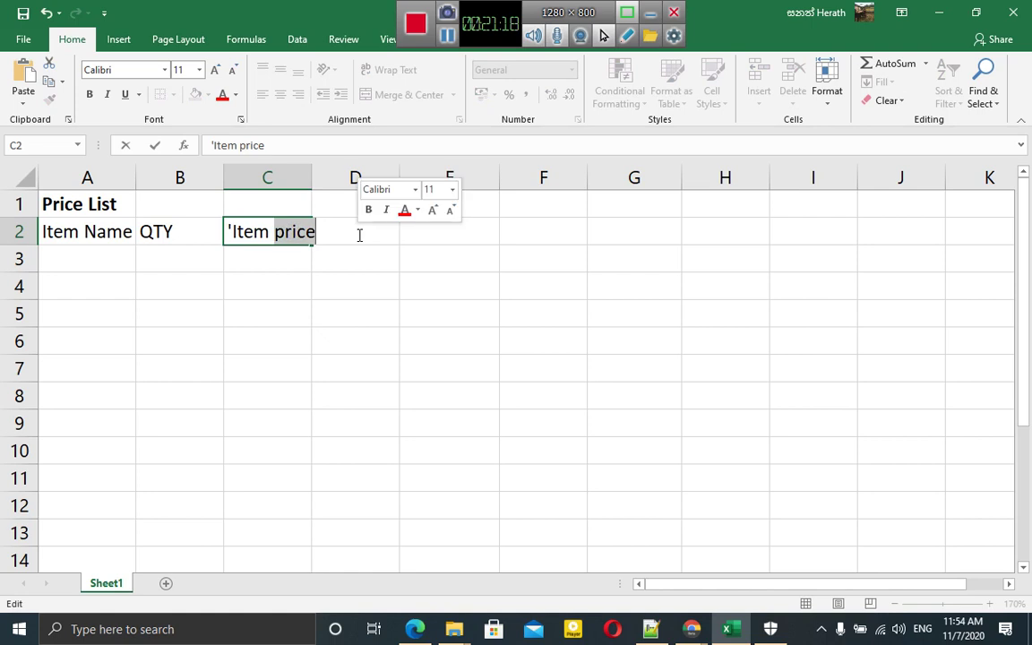
key(BackSpace)
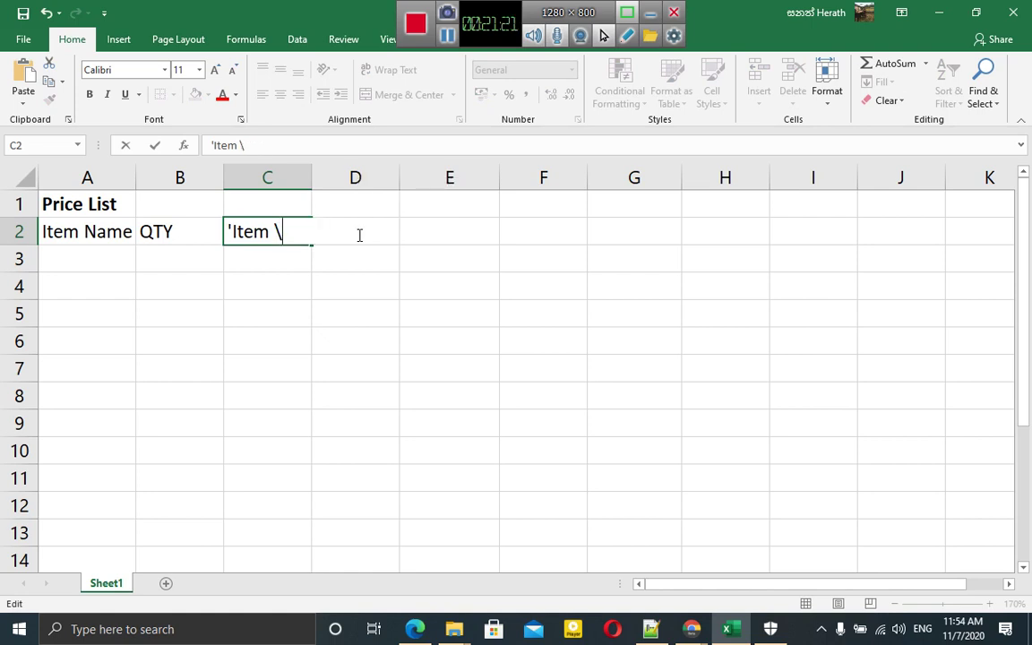
text(pr)
text(ice)
key(Return)
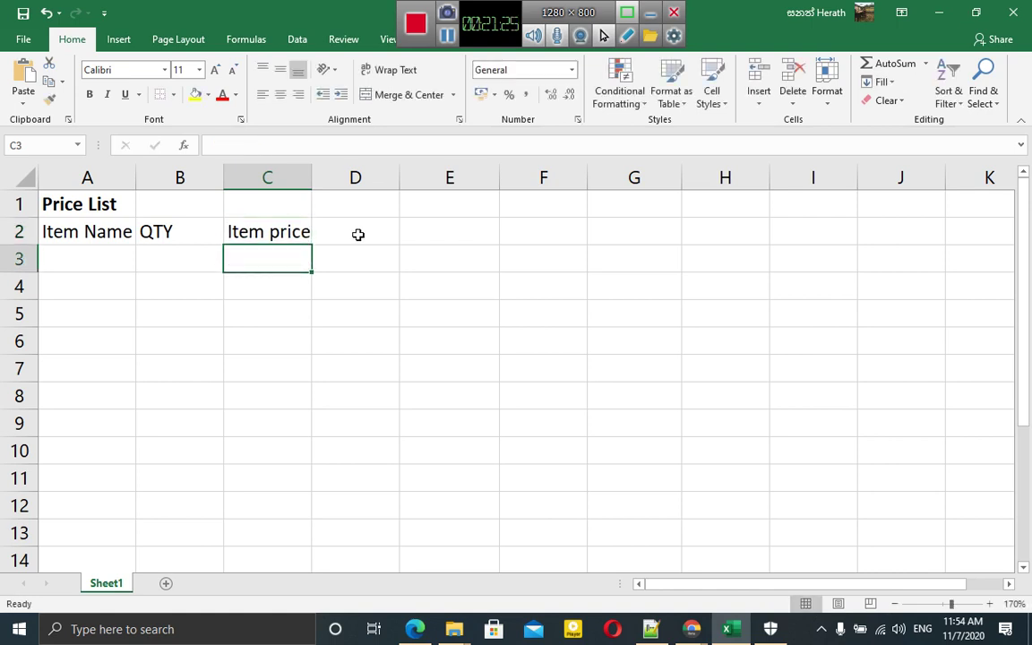
click(357, 234)
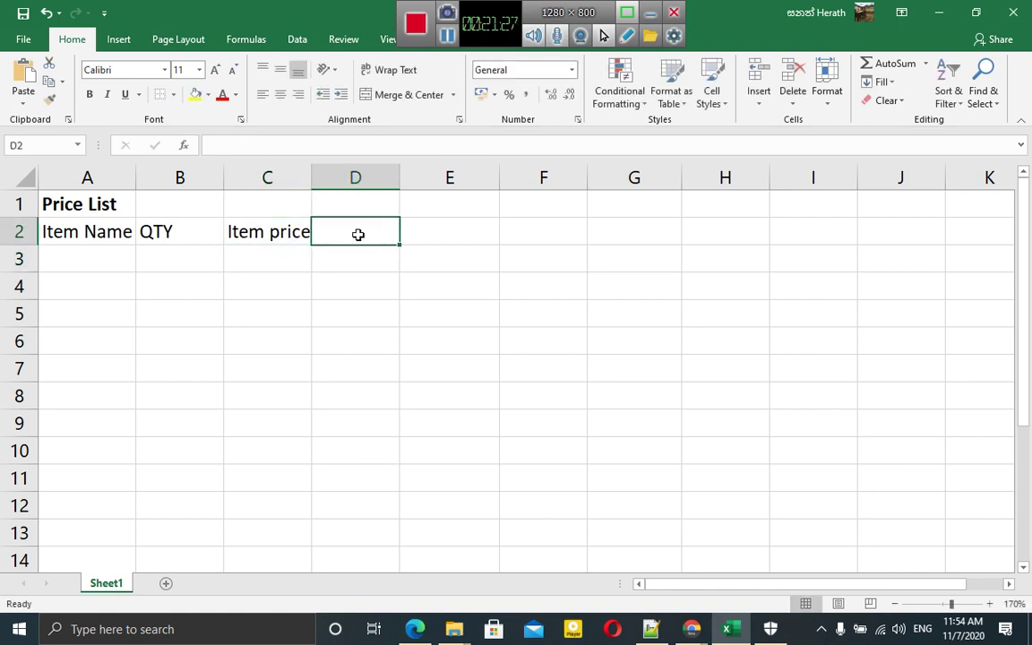
text(tot)
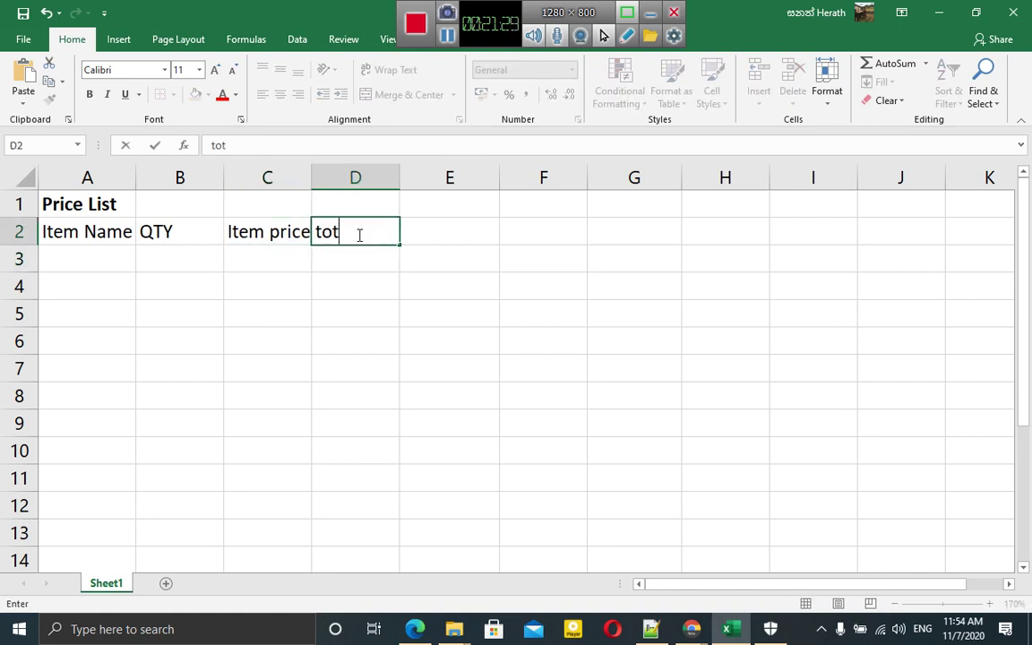
text(al)
key(Return)
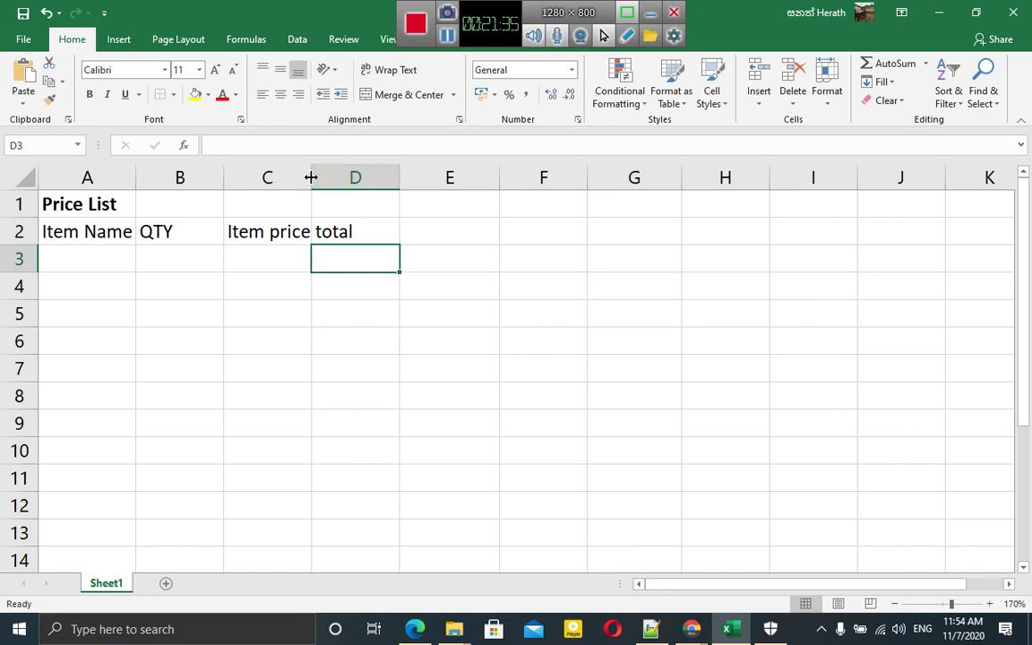
- Widen columns A–C and merge and centre 'Price List' across A1:D1
drag(311, 177, 351, 177)
drag(225, 177, 230, 178)
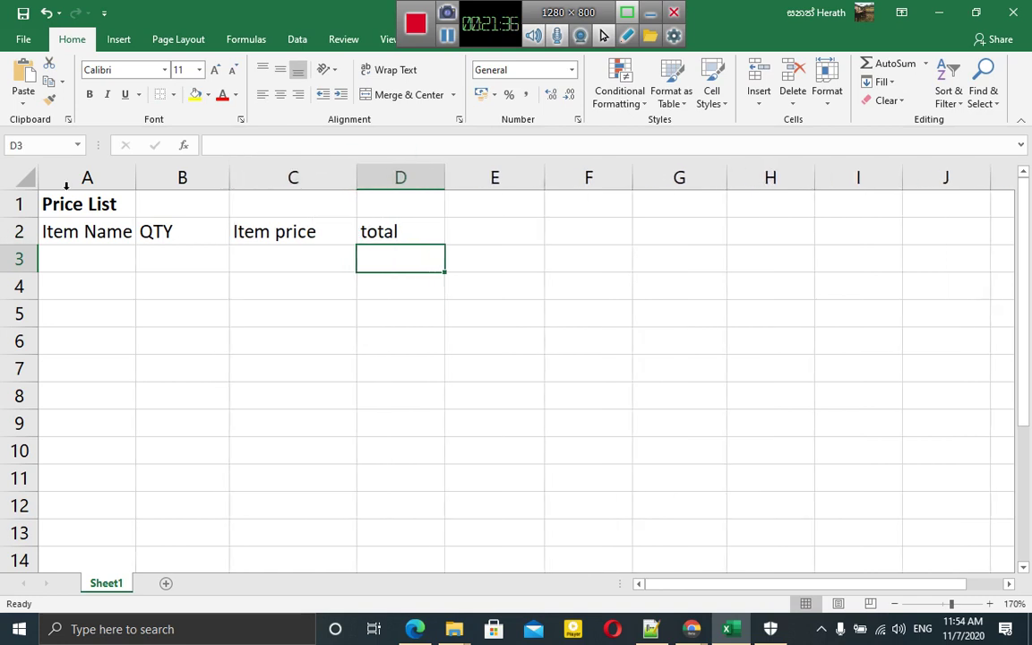
drag(81, 202, 385, 194)
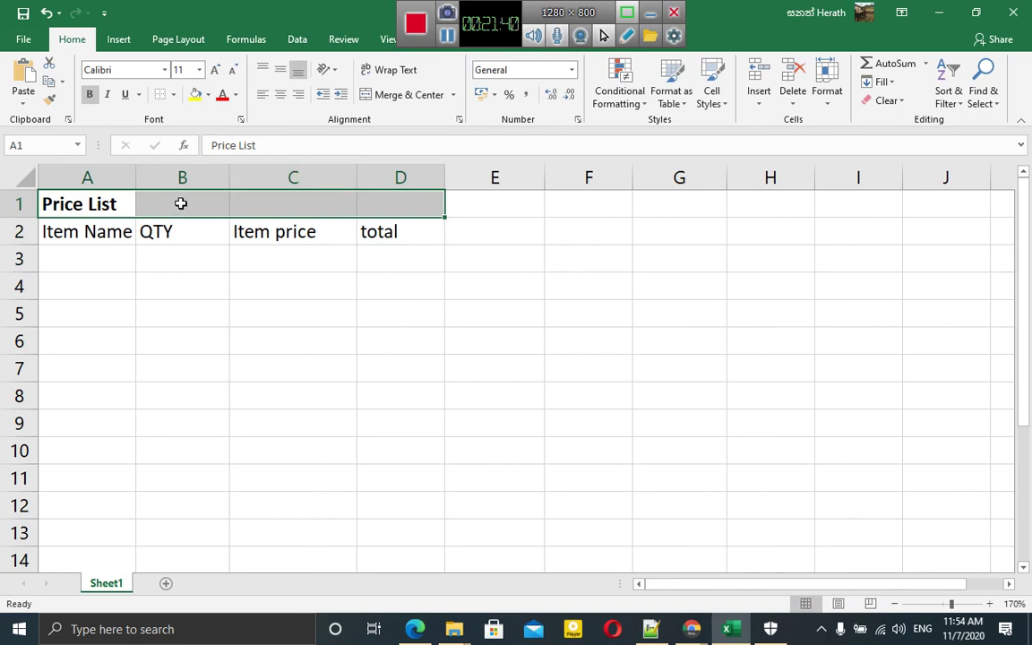
click(427, 95)
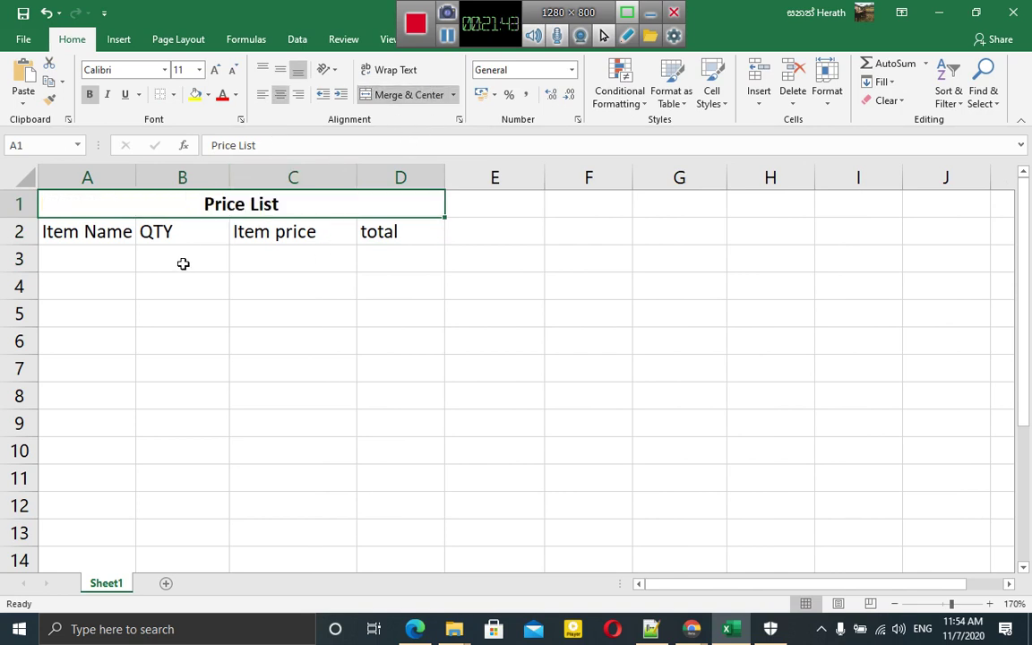
click(206, 252)
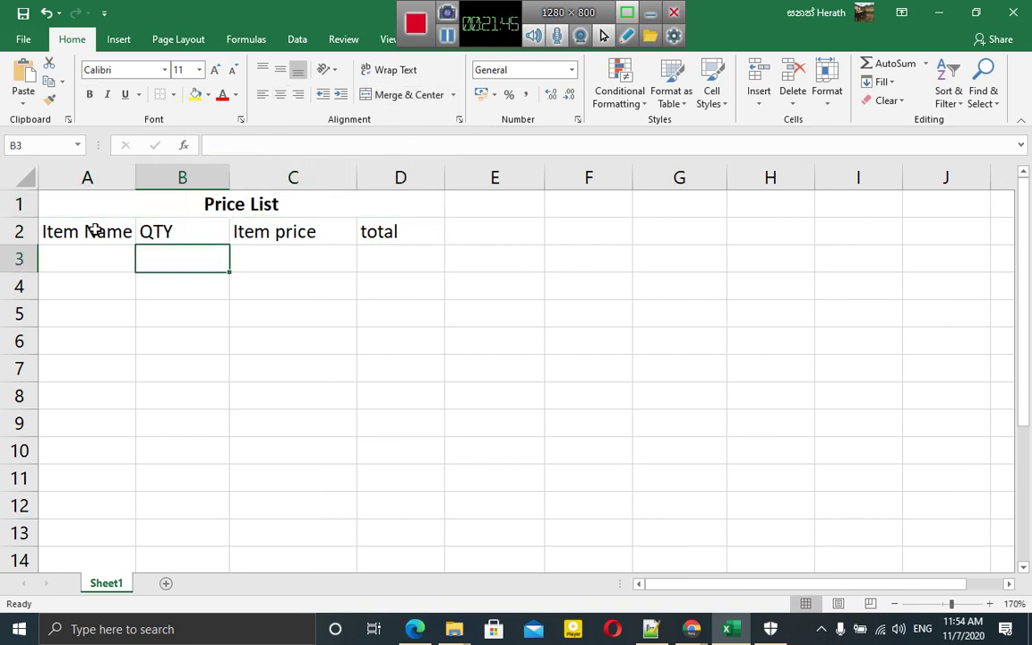
drag(135, 182, 140, 188)
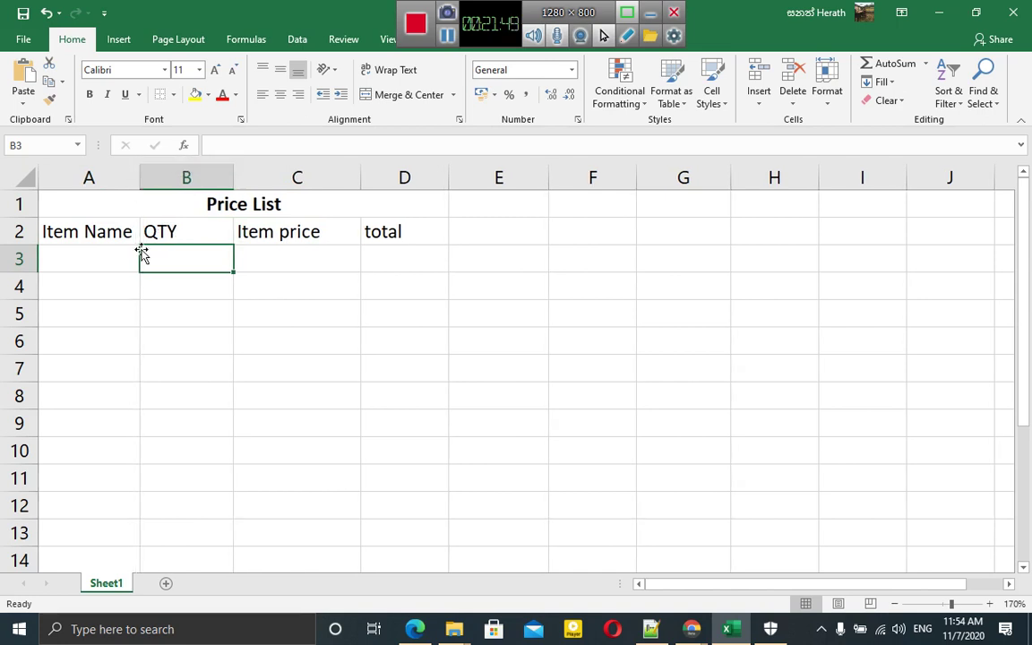
- Enter the items Apple, Orange and Banana in A3:A5
click(101, 257)
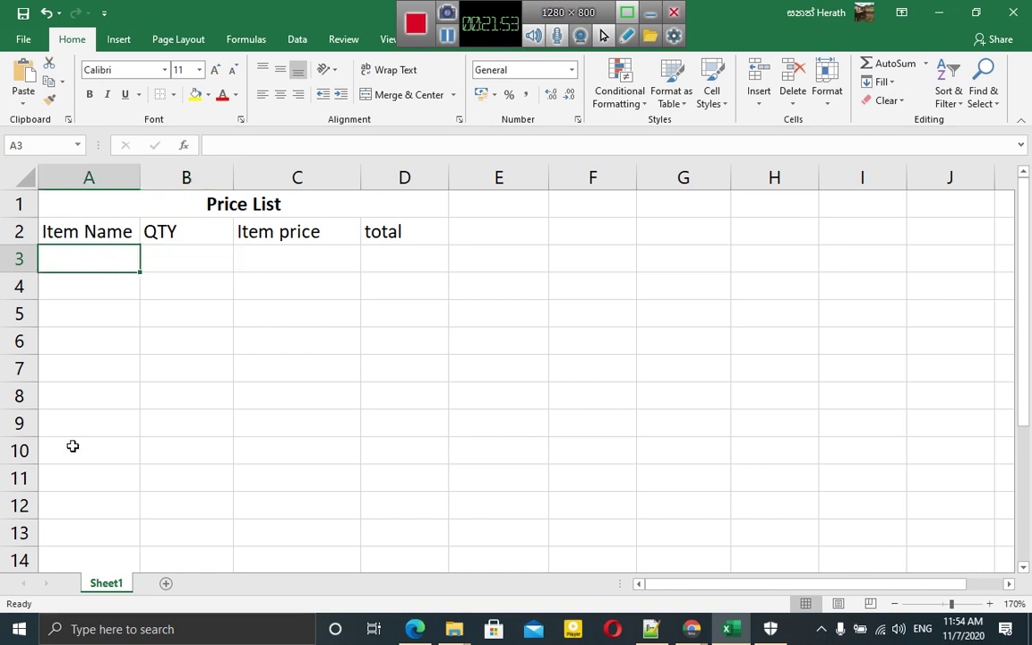
text(Apple)
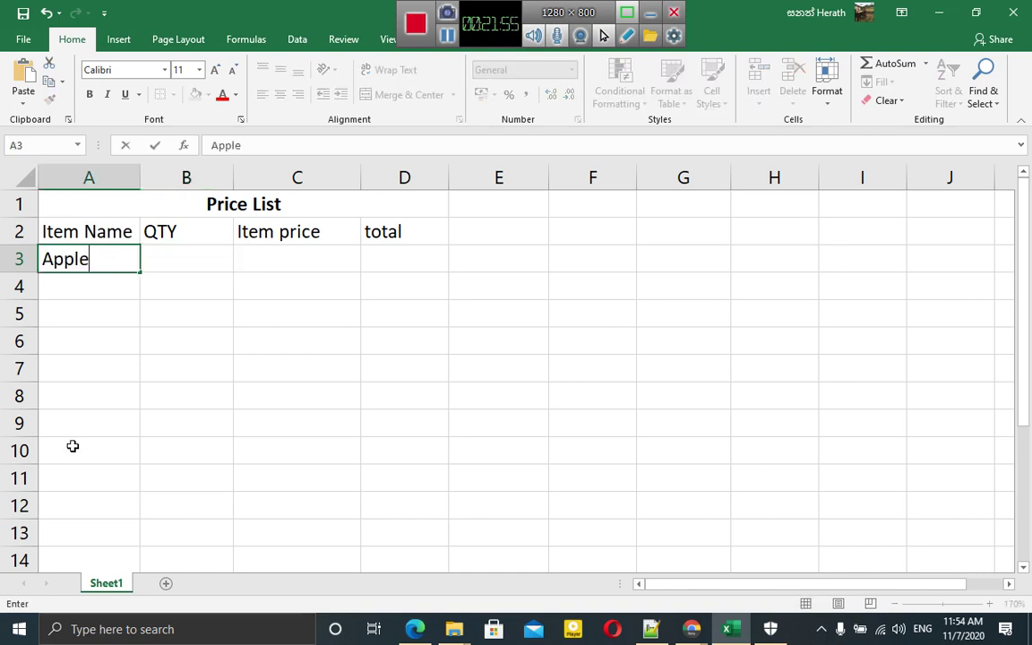
key(Return)
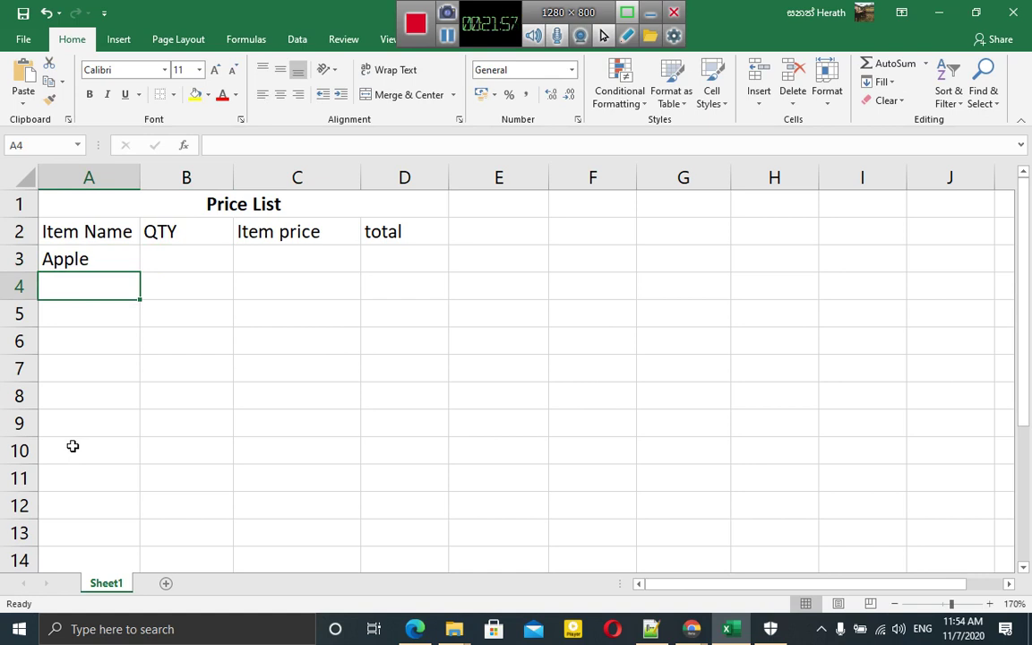
text(Orange)
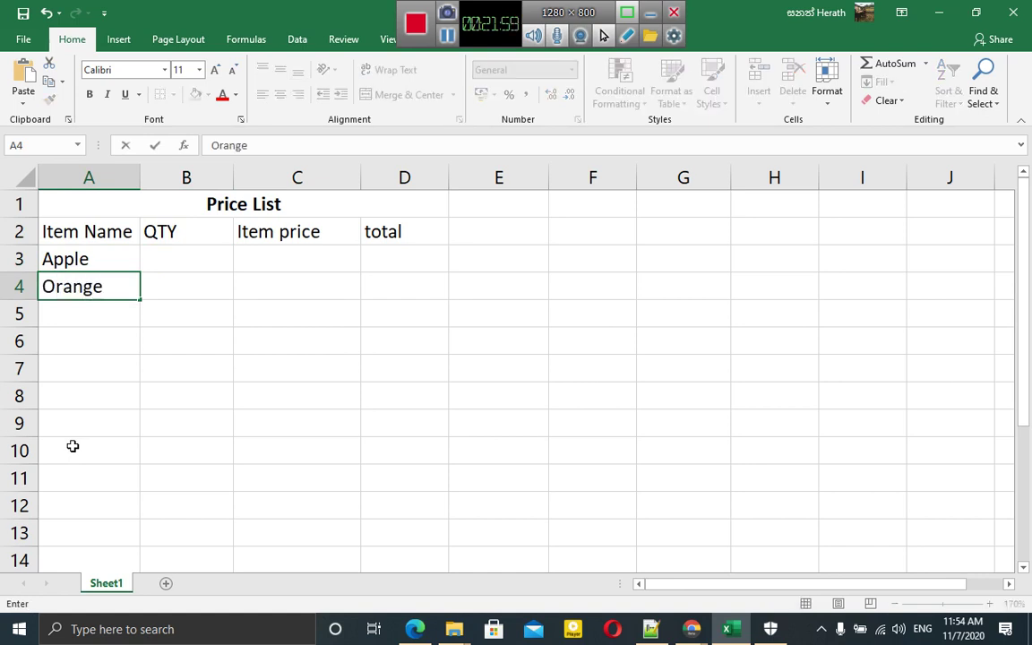
key(Return)
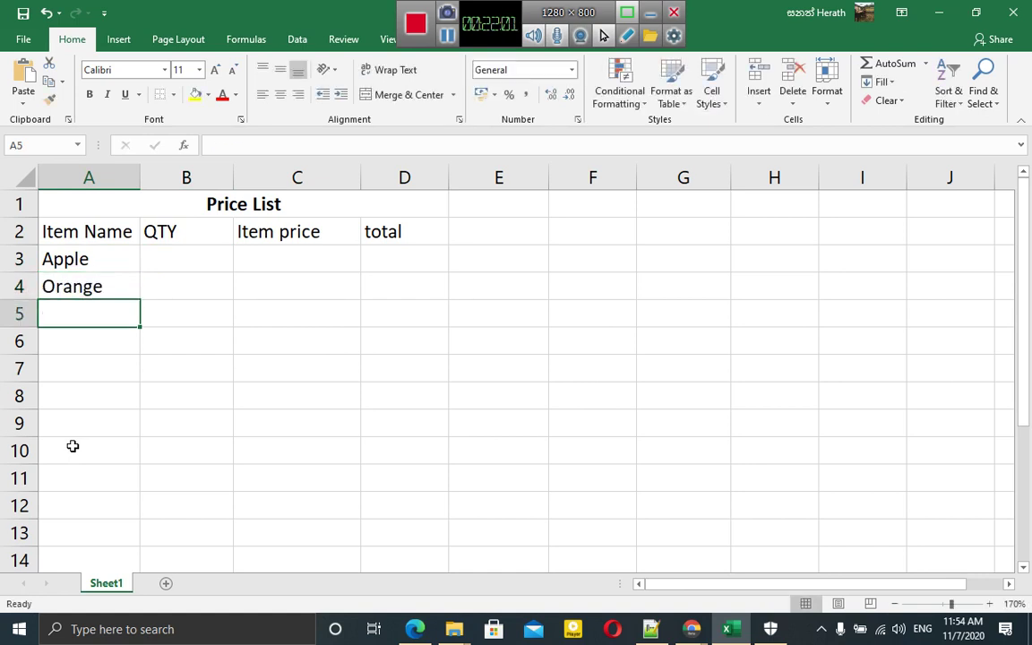
text(Bana)
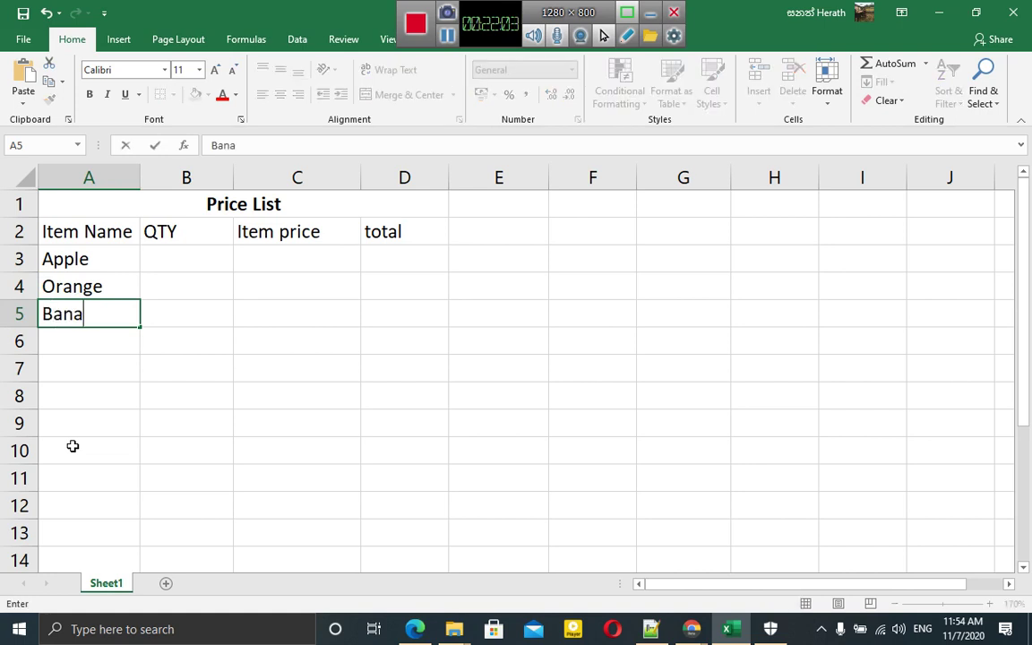
text(na)
key(Tab)
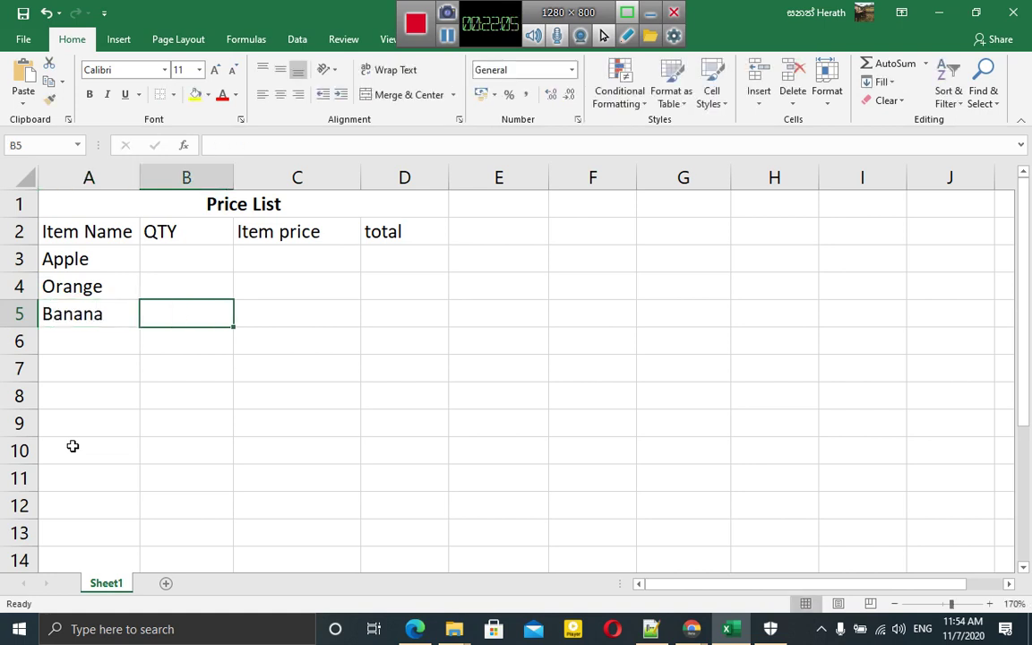
- Enter quantities 56, 46 and 15 in B3:B5
key(Up)
key(Up)
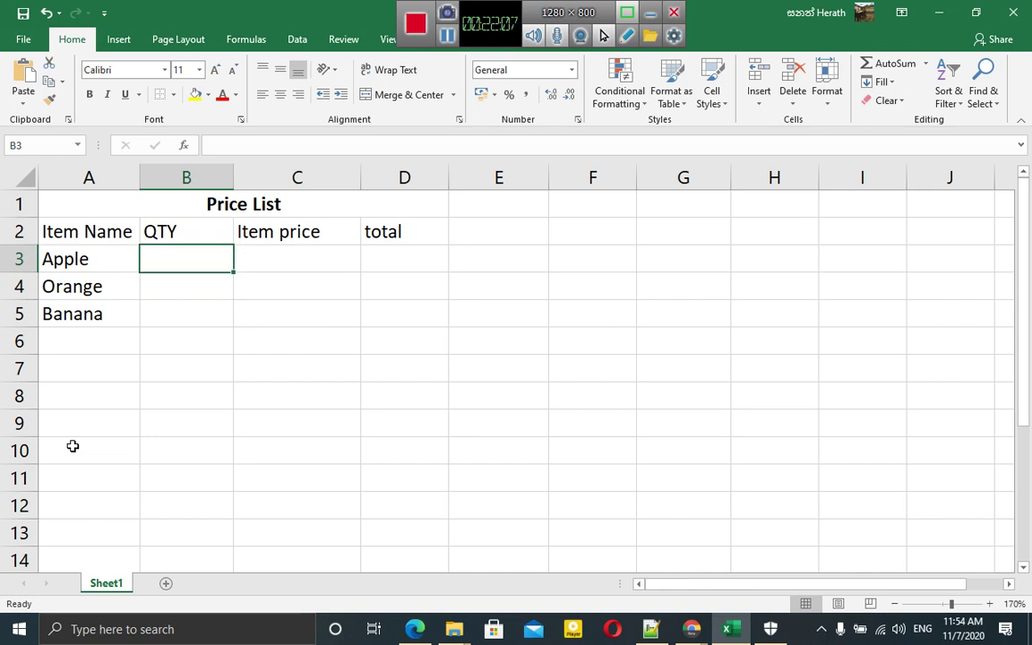
text(56)
key(Return)
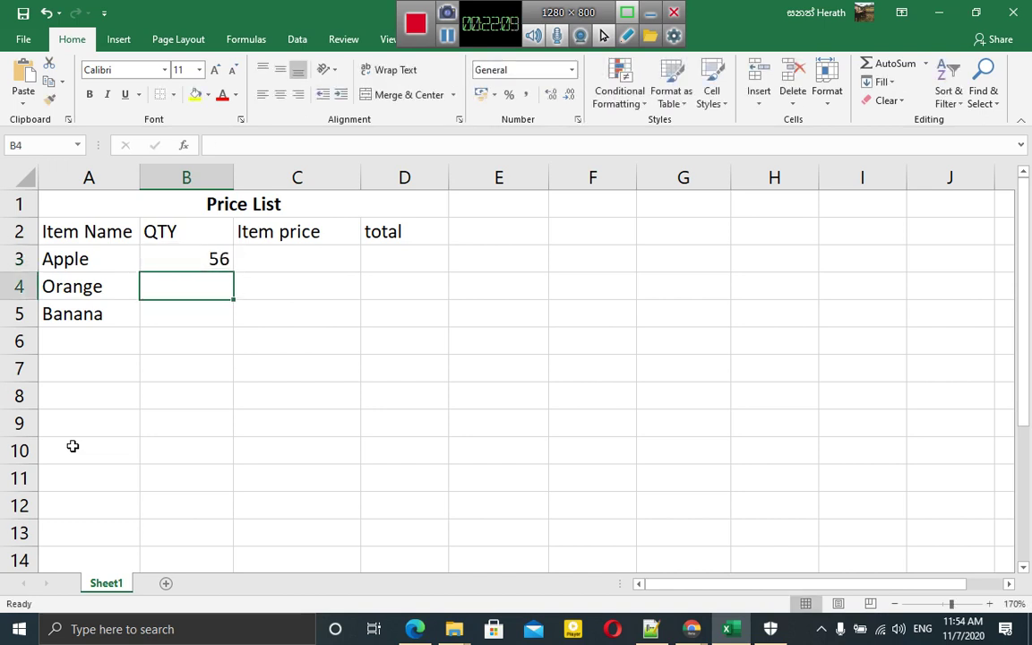
text(46)
key(Return)
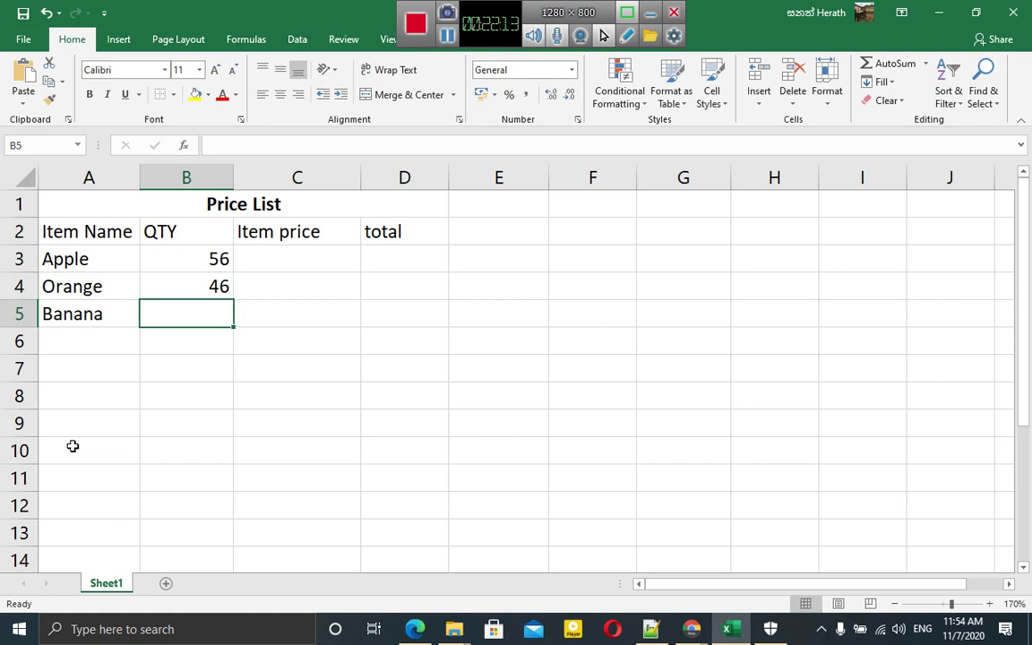
text(15)
key(Right)
key(Up)
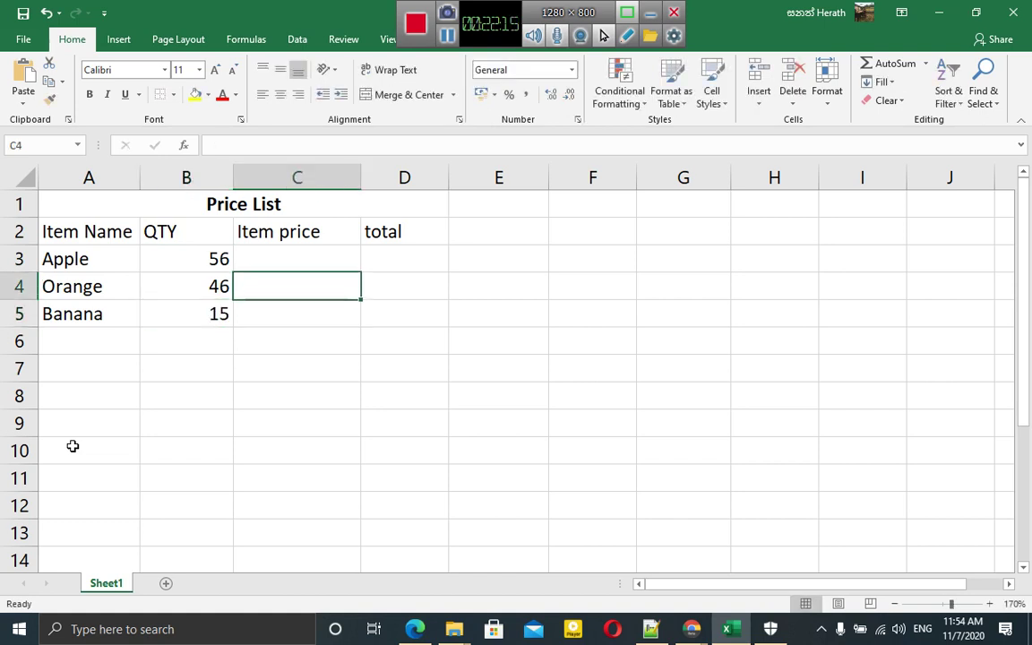
key(Up)
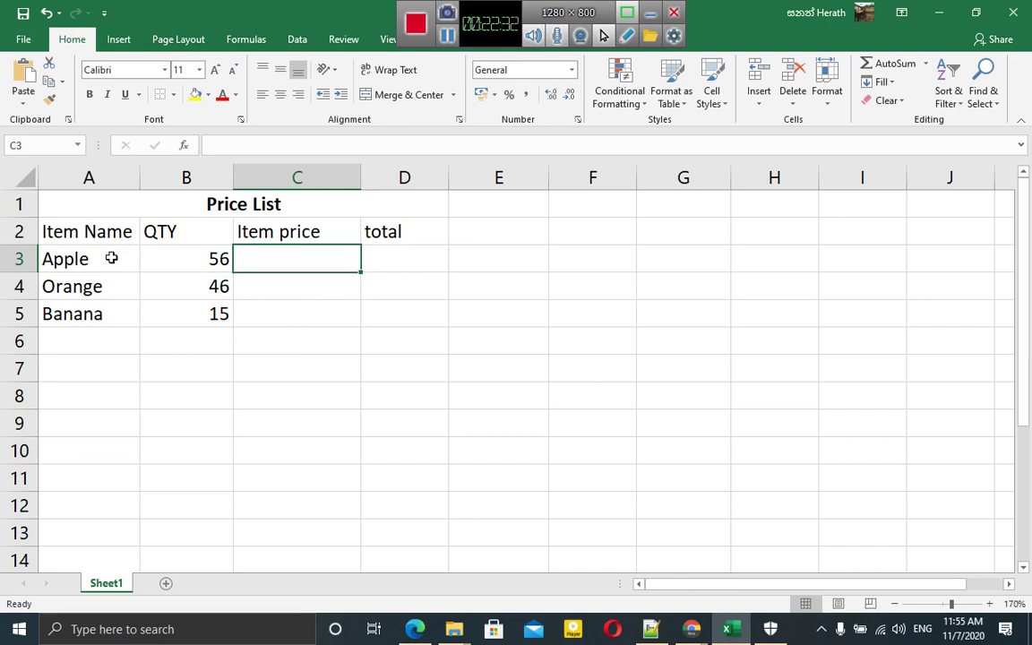
click(111, 258)
click(110, 280)
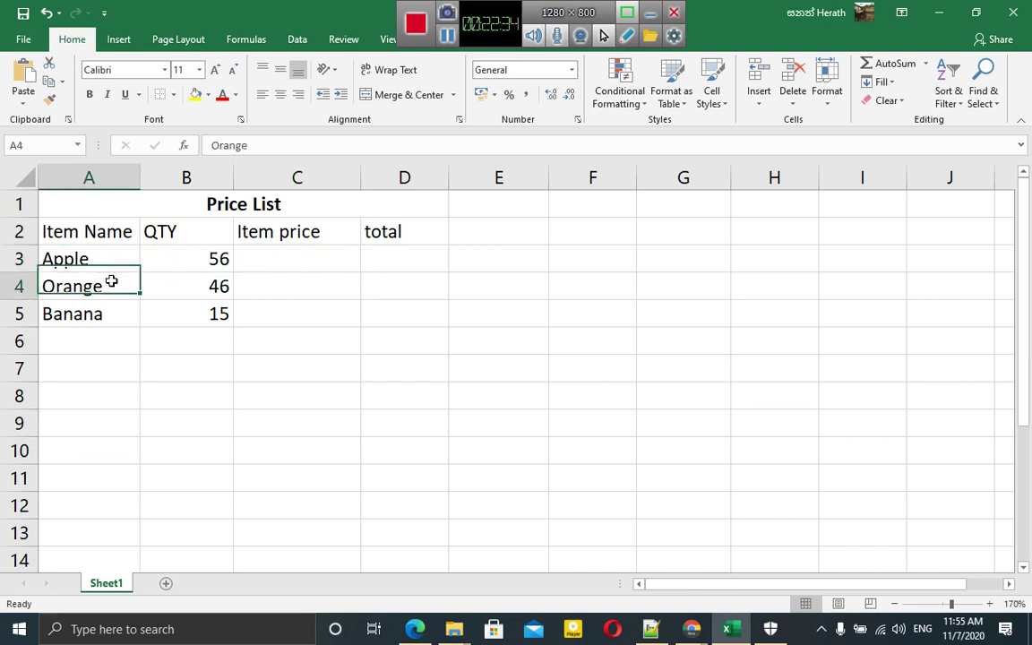
click(110, 313)
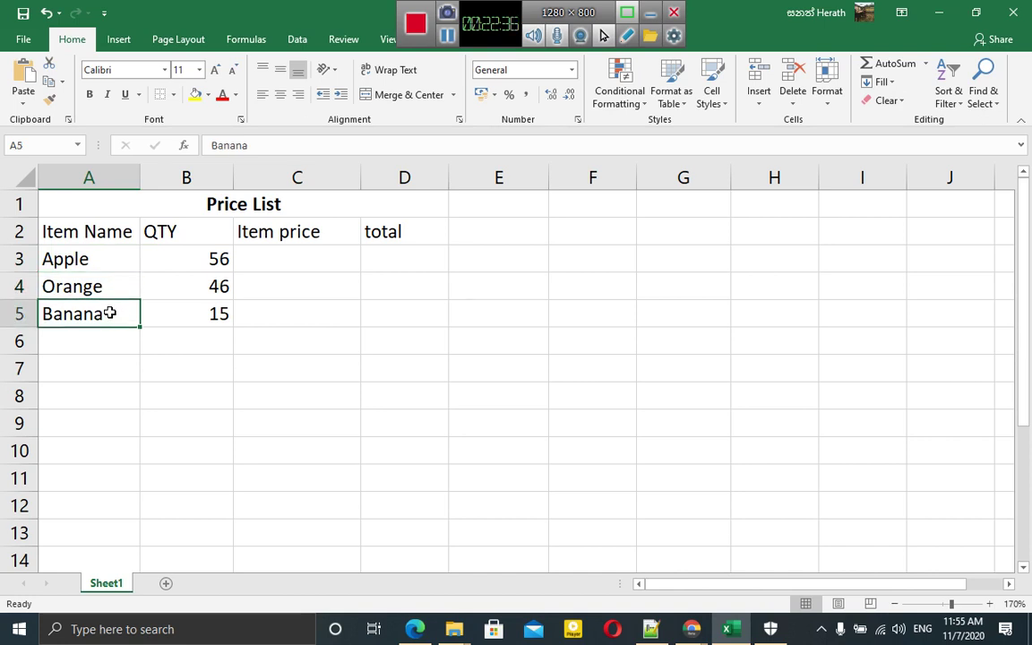
click(186, 262)
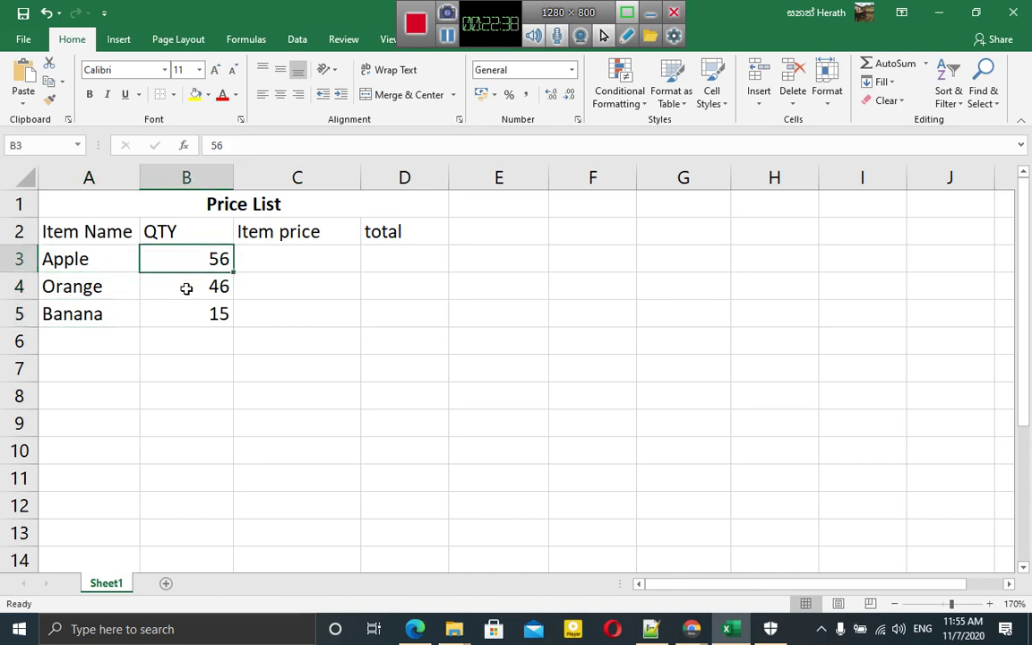
click(186, 288)
click(189, 311)
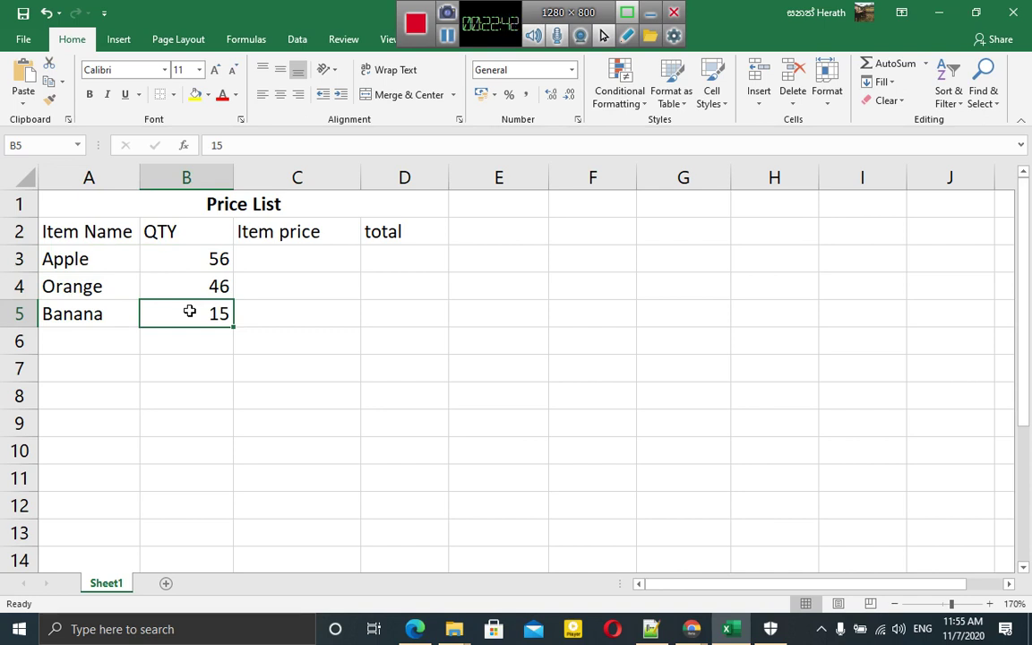
click(298, 253)
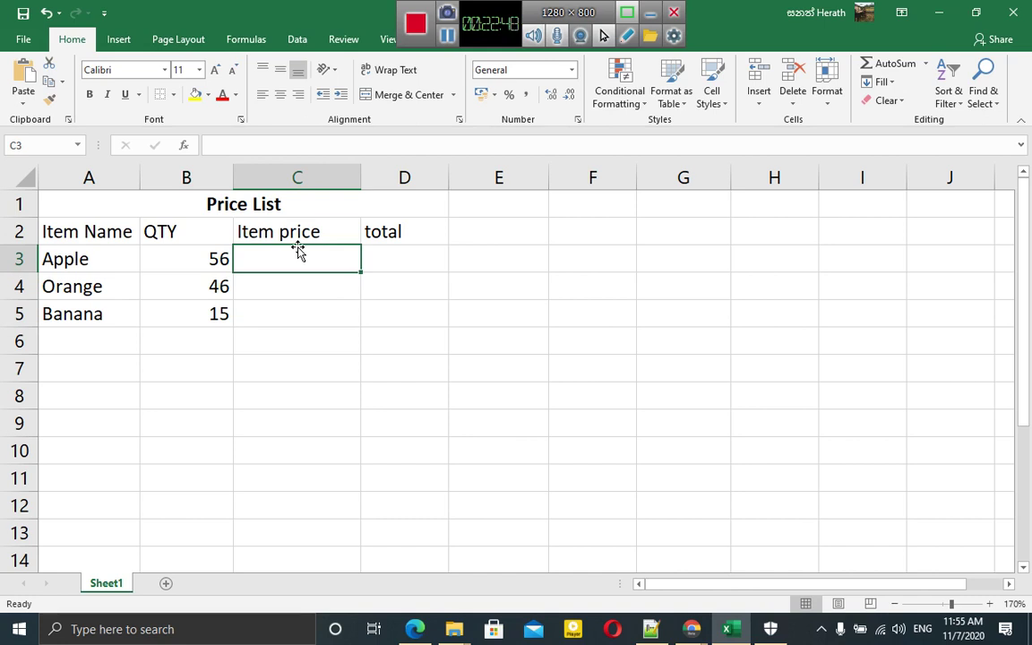
text(25.0)
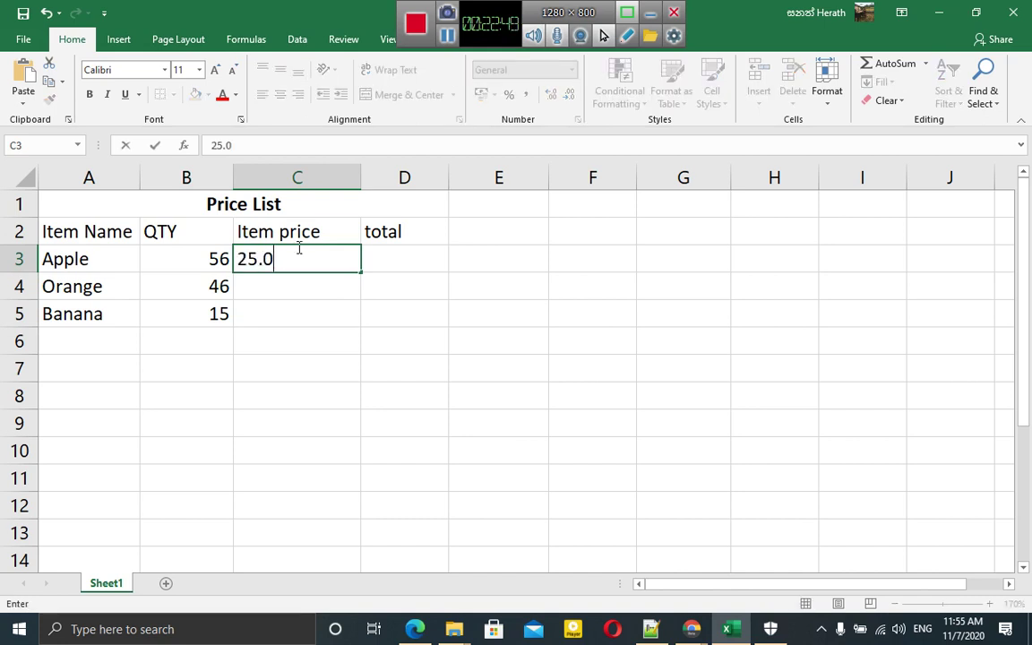
text(0)
key(Return)
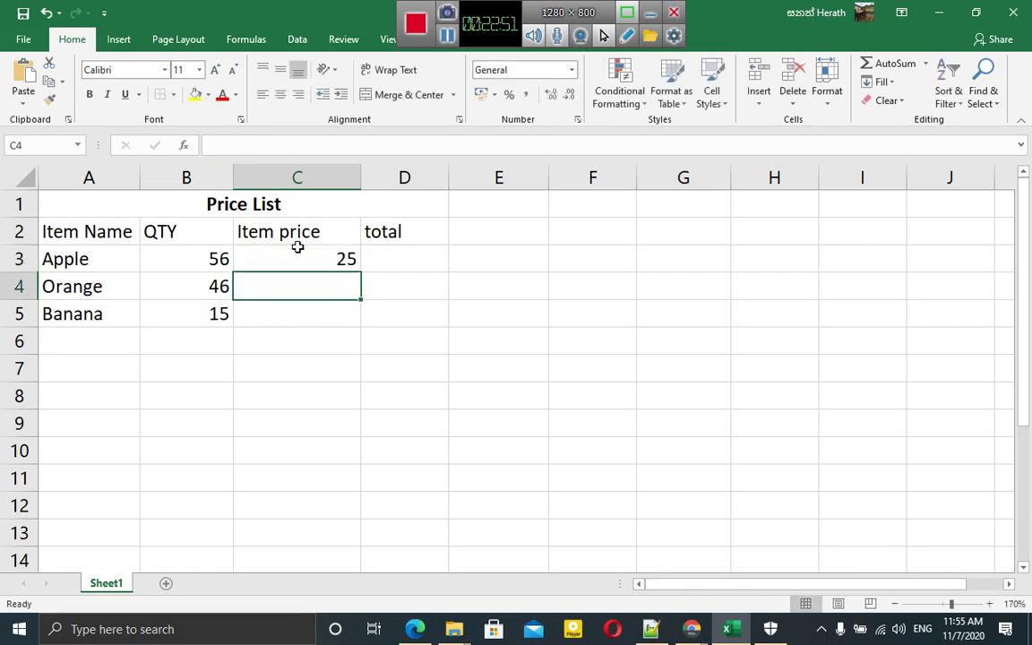
click(299, 254)
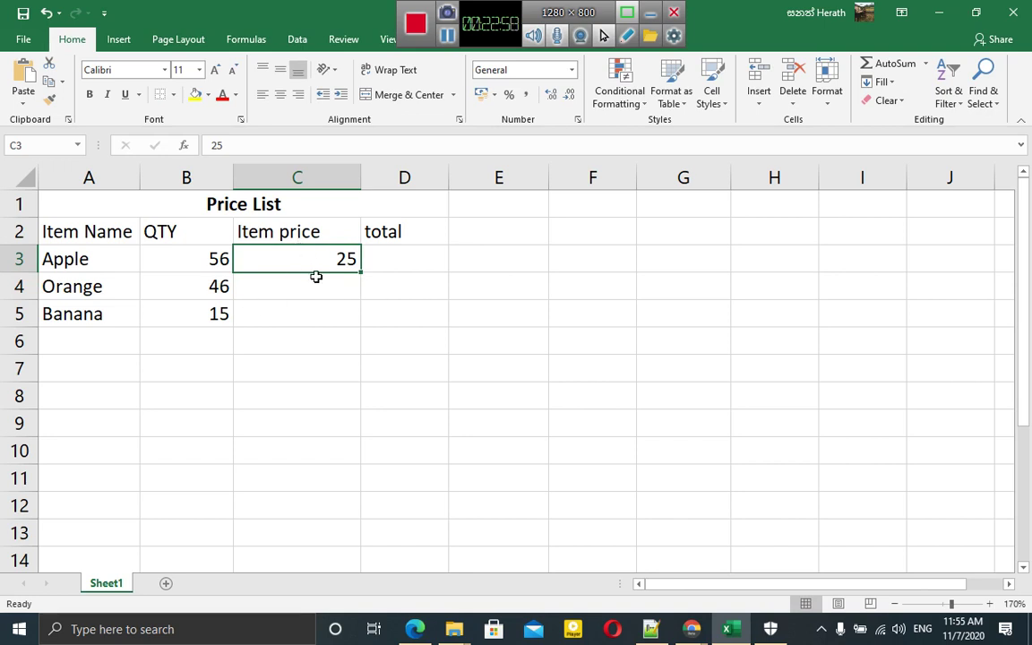
click(207, 250)
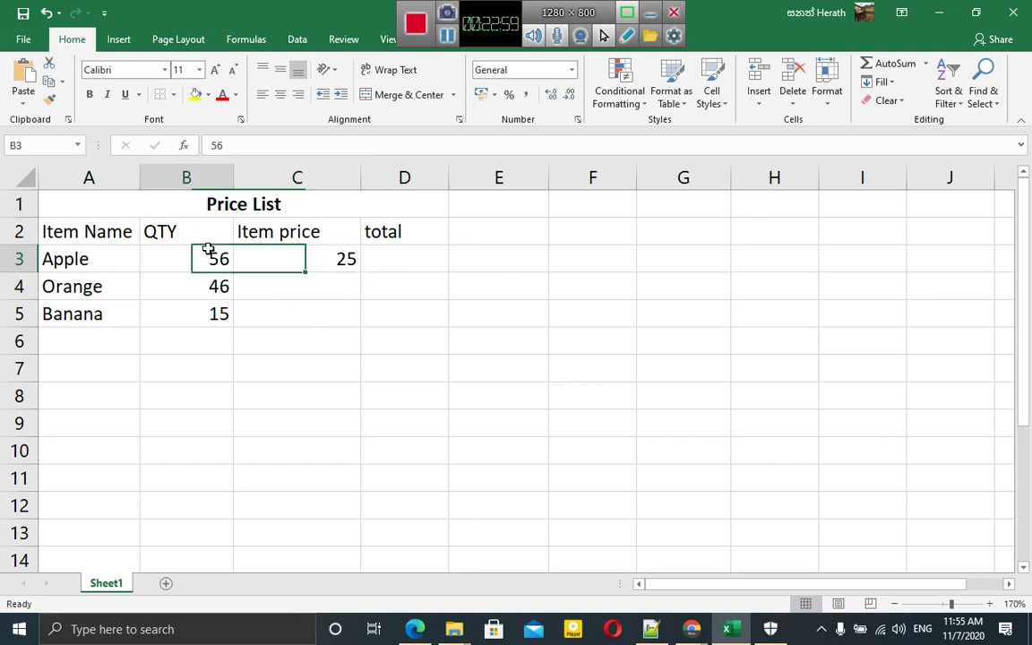
click(279, 249)
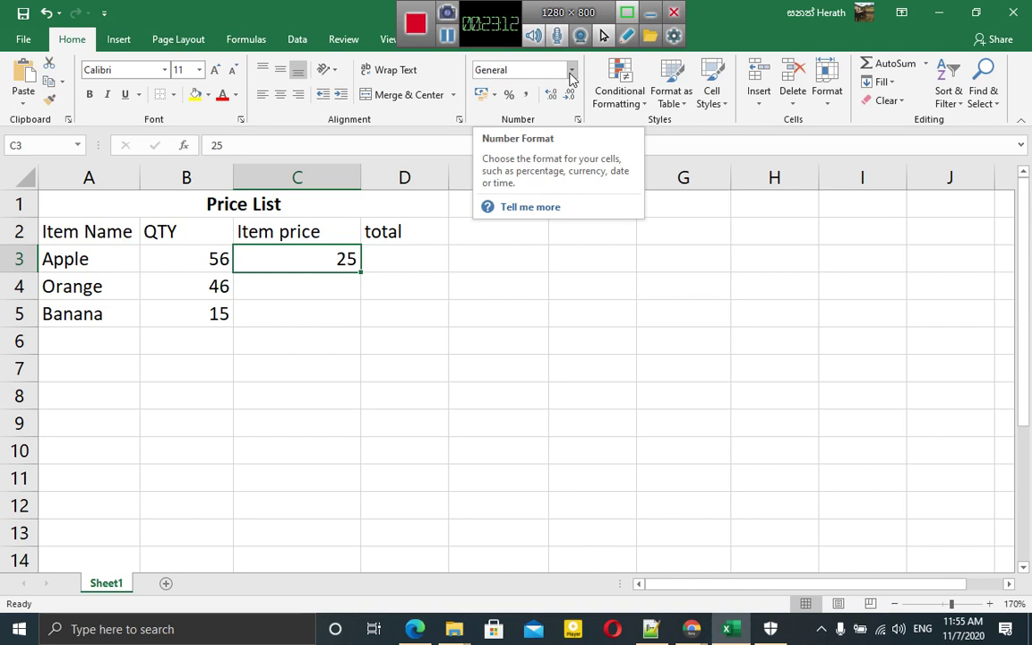
- Format Apple's price in C3 as Currency (Rs25.00) and widen the total column D
click(571, 72)
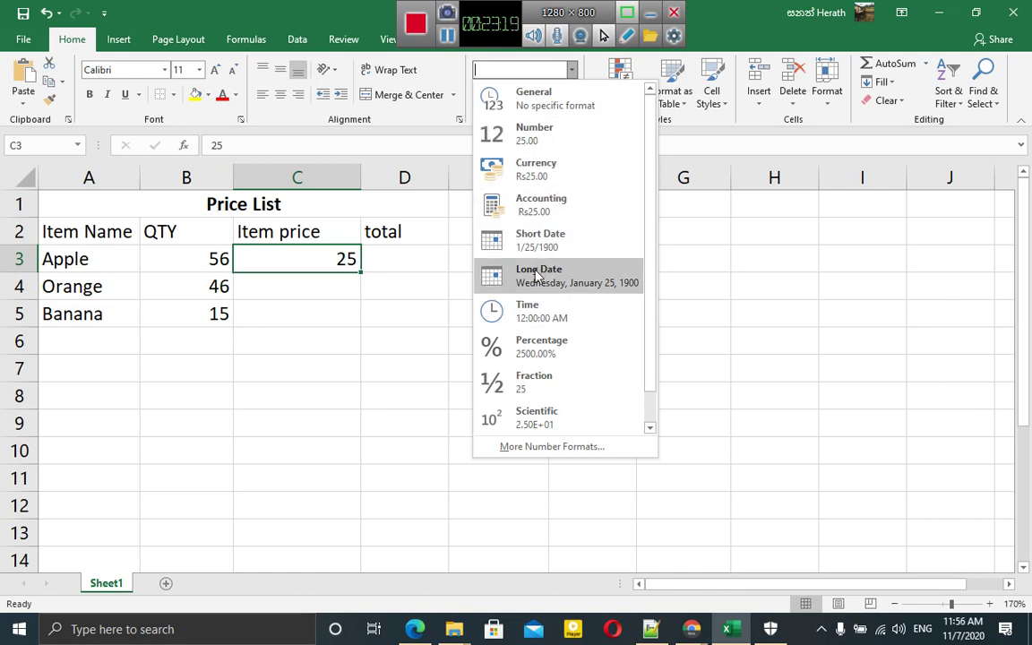
click(539, 179)
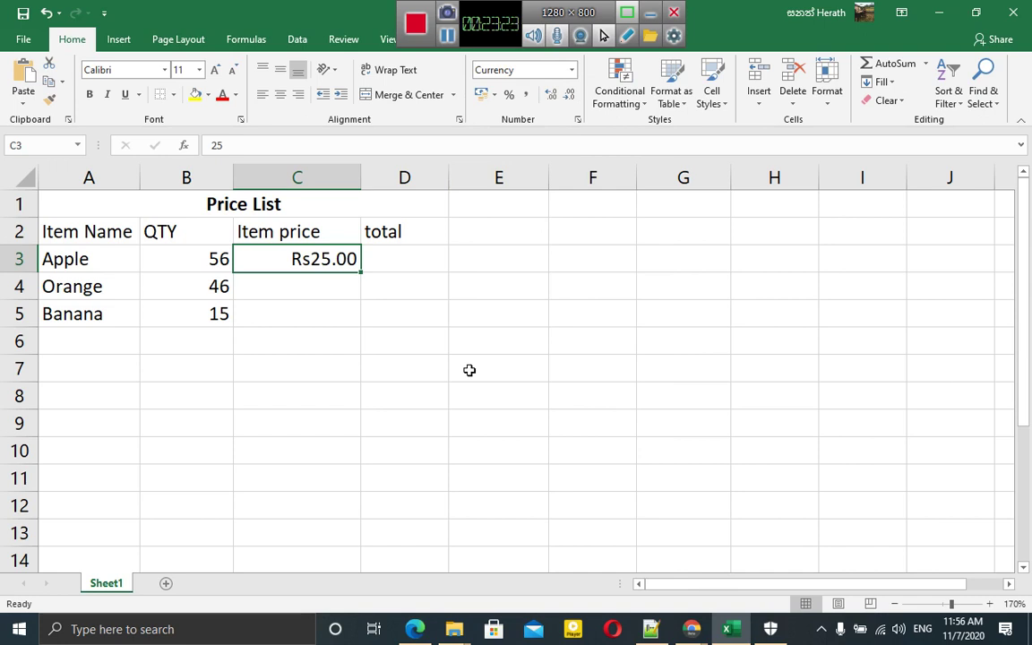
click(493, 95)
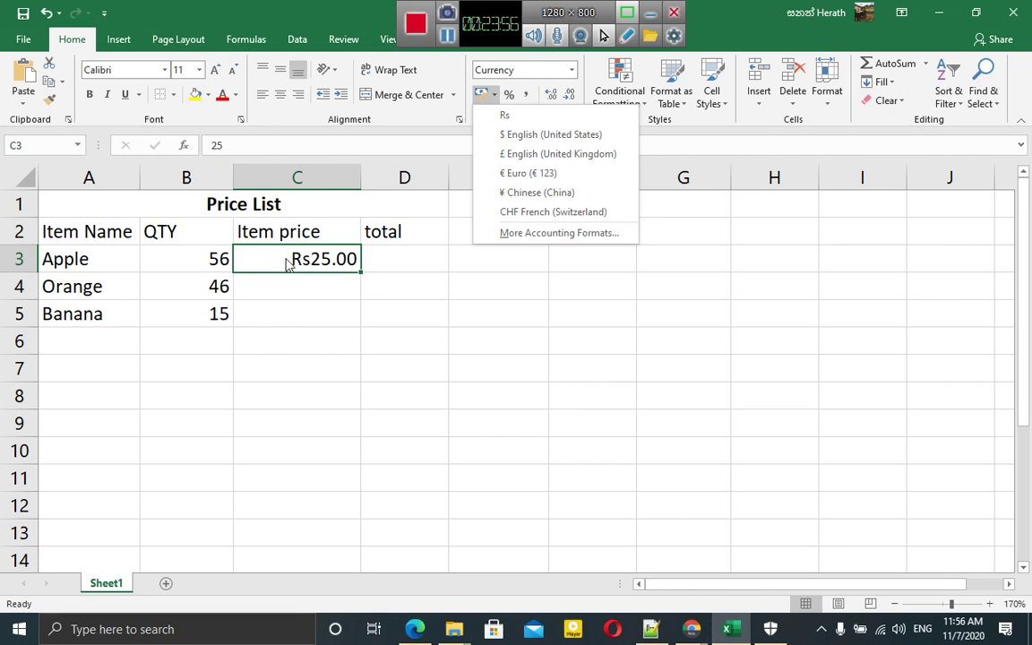
click(452, 176)
drag(448, 176, 486, 176)
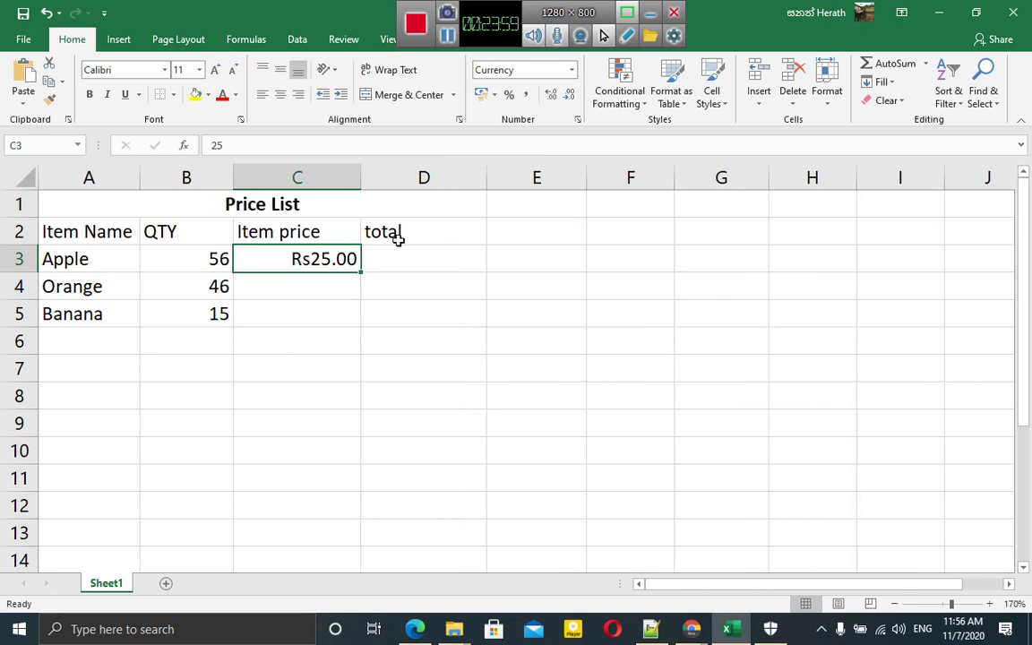
mouse_move(340, 269)
mouse_down()
mouse_move(415, 363)
mouse_move(415, 348)
mouse_up()
- Apply Currency format to C3:D6 and enter prices 20 for Orange and 50 for Banana
click(572, 70)
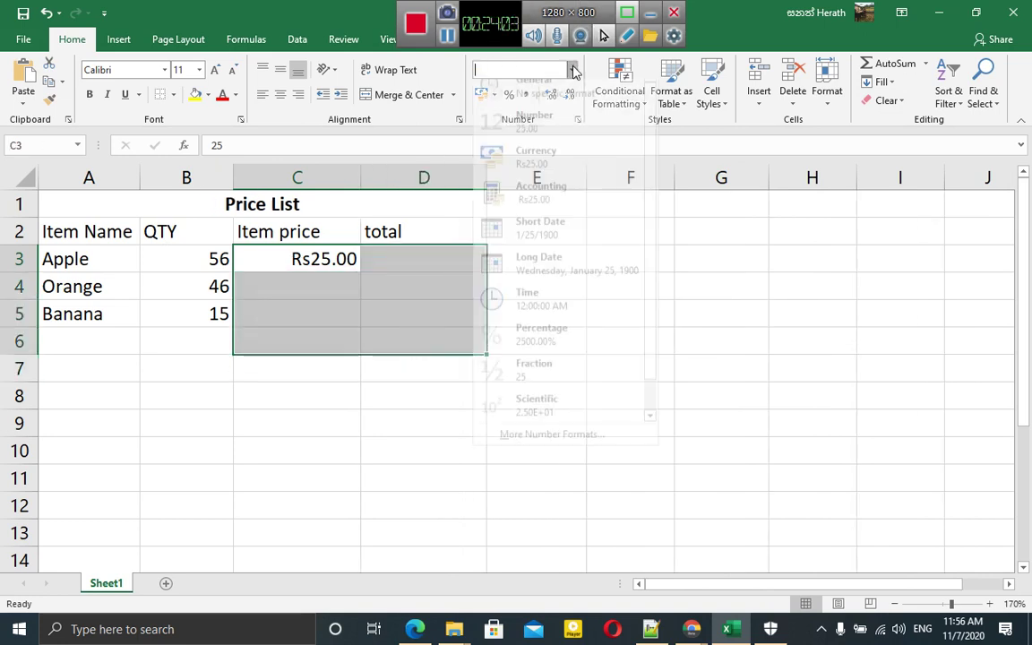
click(521, 161)
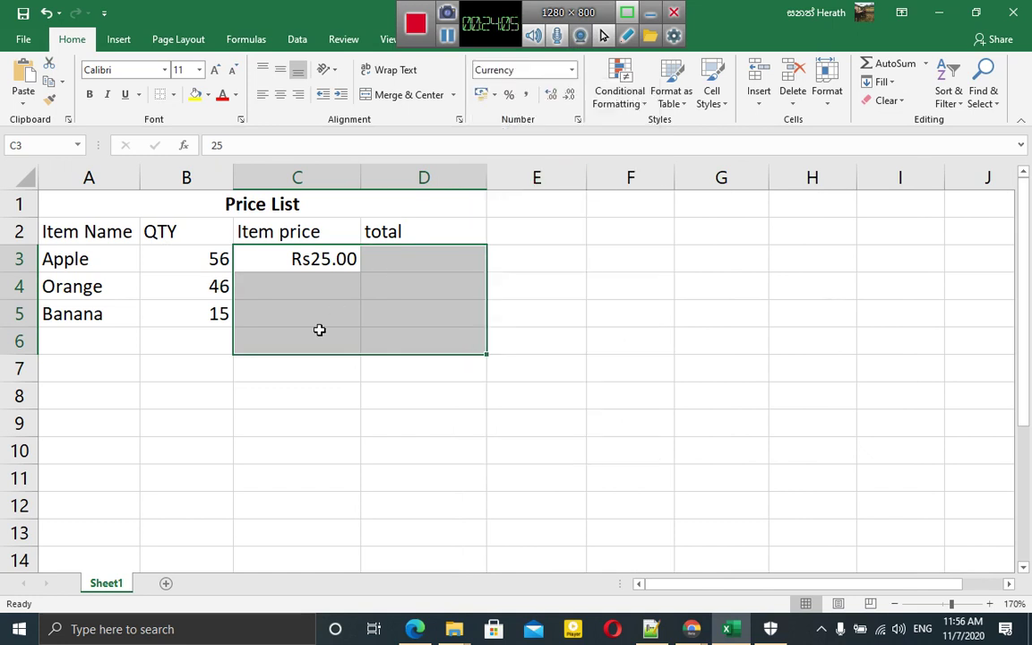
click(311, 287)
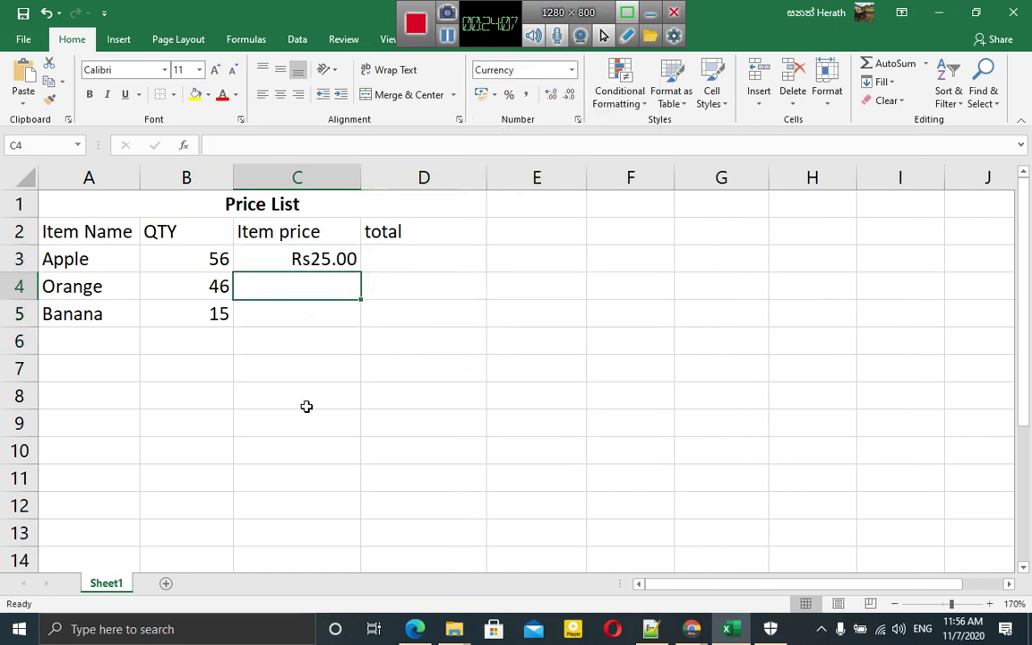
text(20)
key(Return)
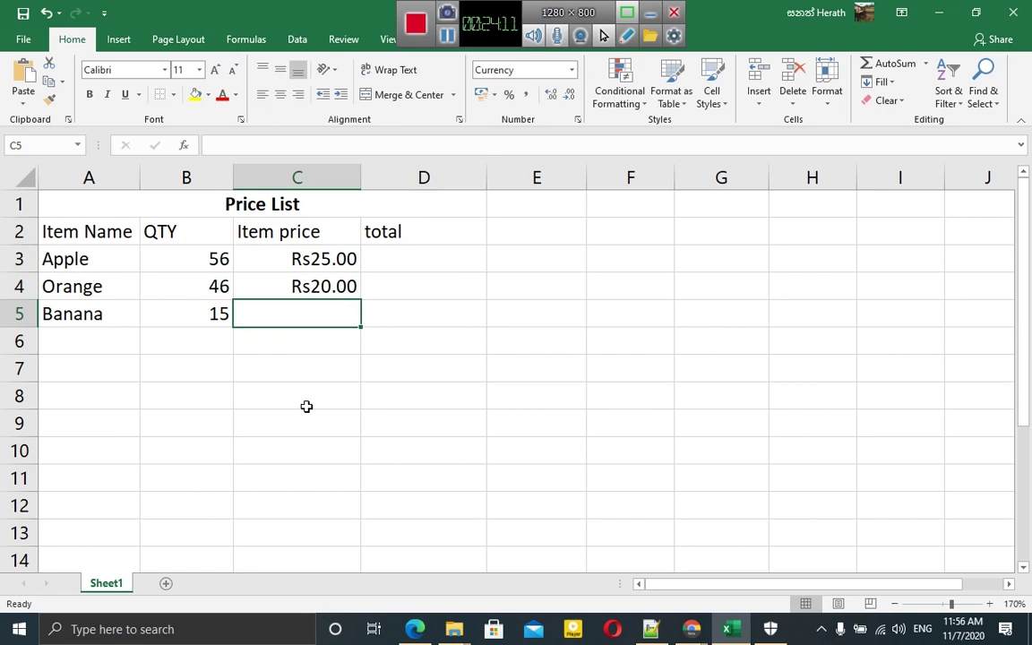
text(50)
key(Return)
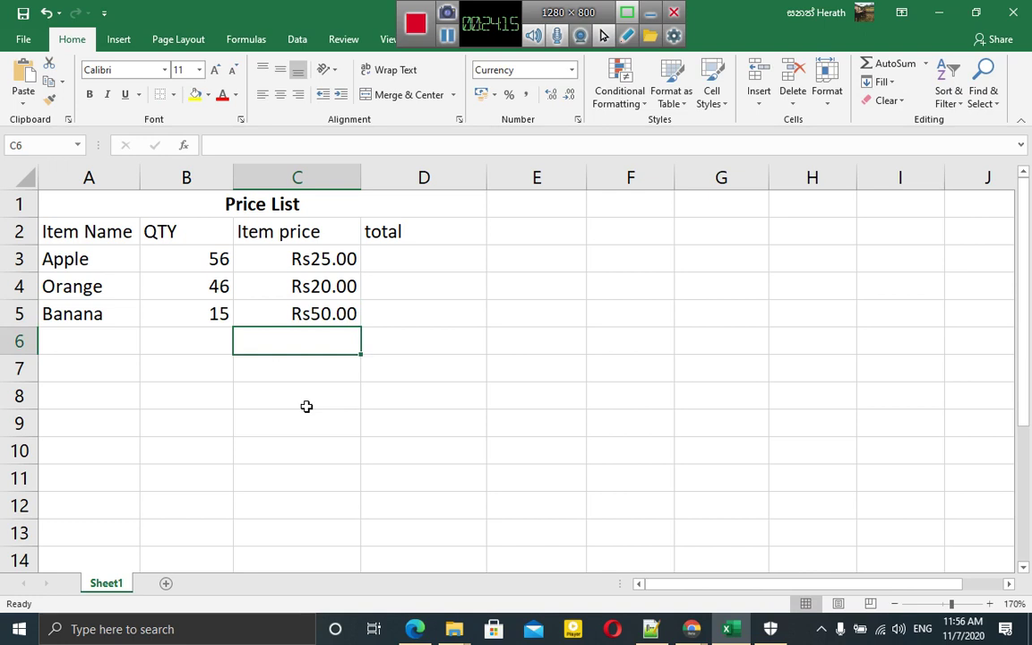
key(Right)
key(Up)
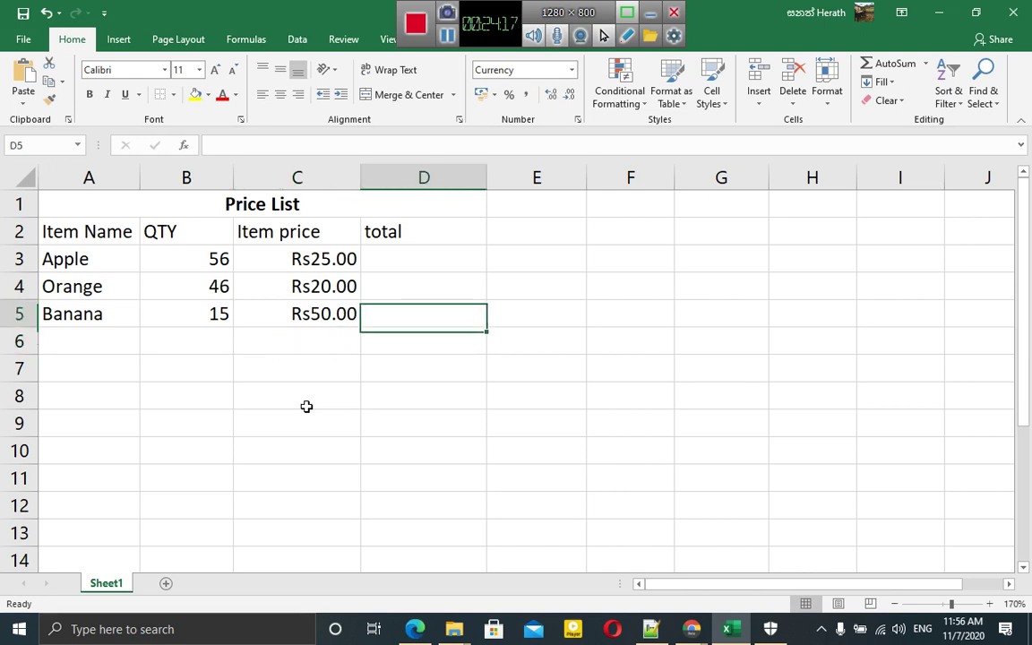
key(Up)
key(Up)
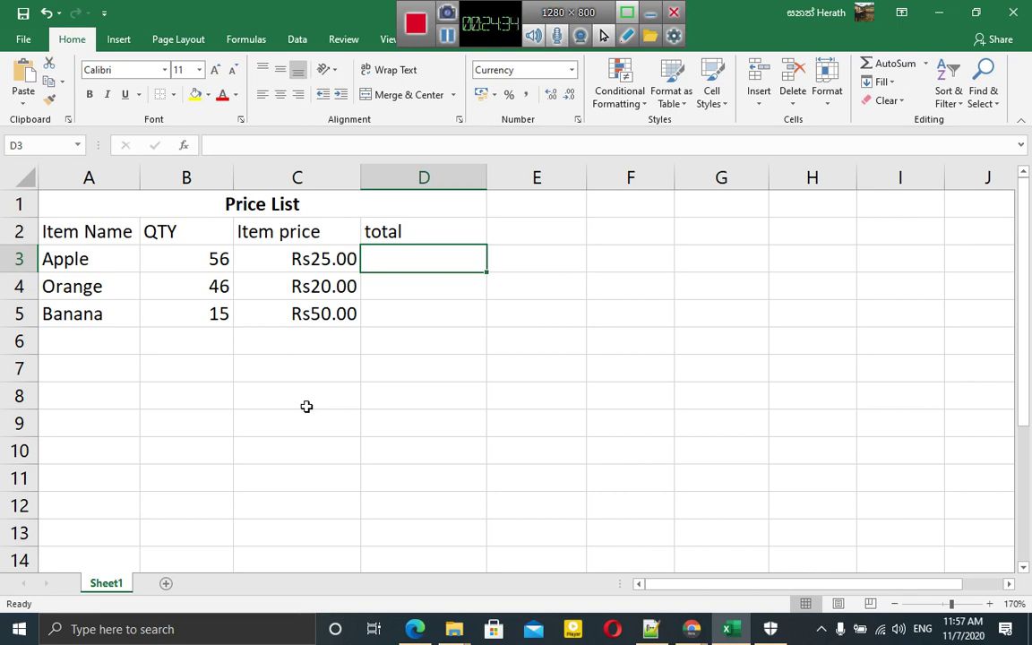
- Enter =56*25 as Apple's total in D3 and change Apple's quantity to 60
text(=)
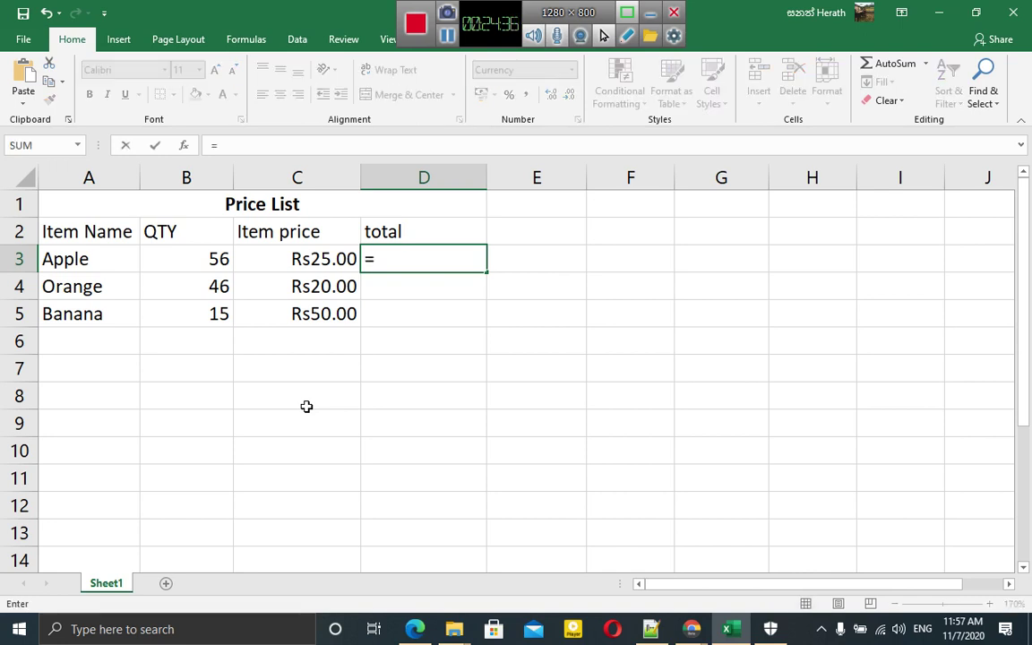
text(56)
text(*)
text(2)
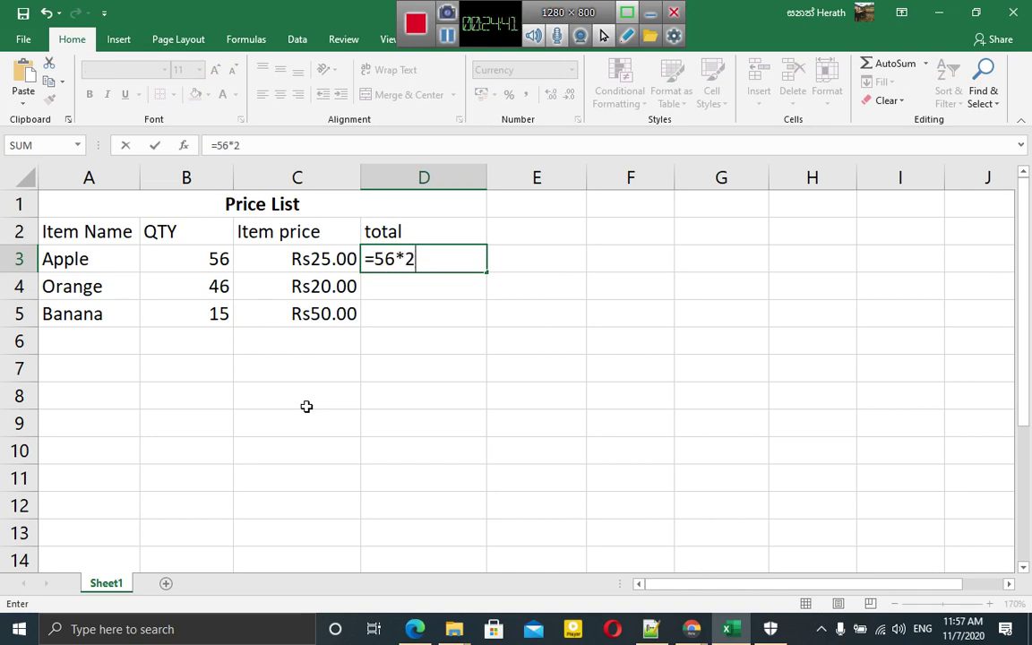
text(5)
key(Return)
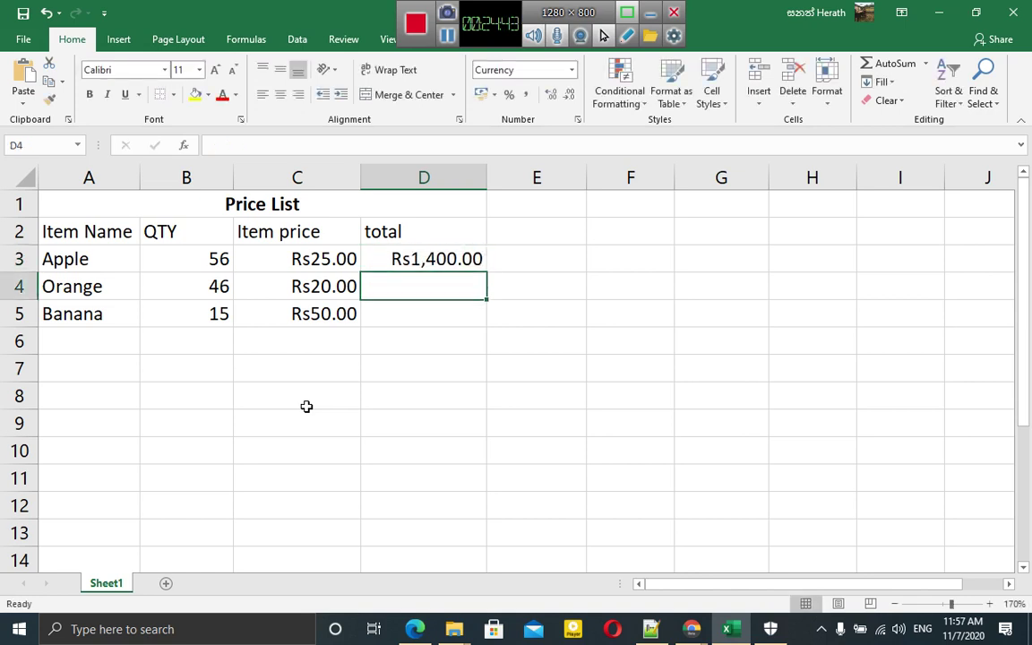
click(218, 260)
text(6)
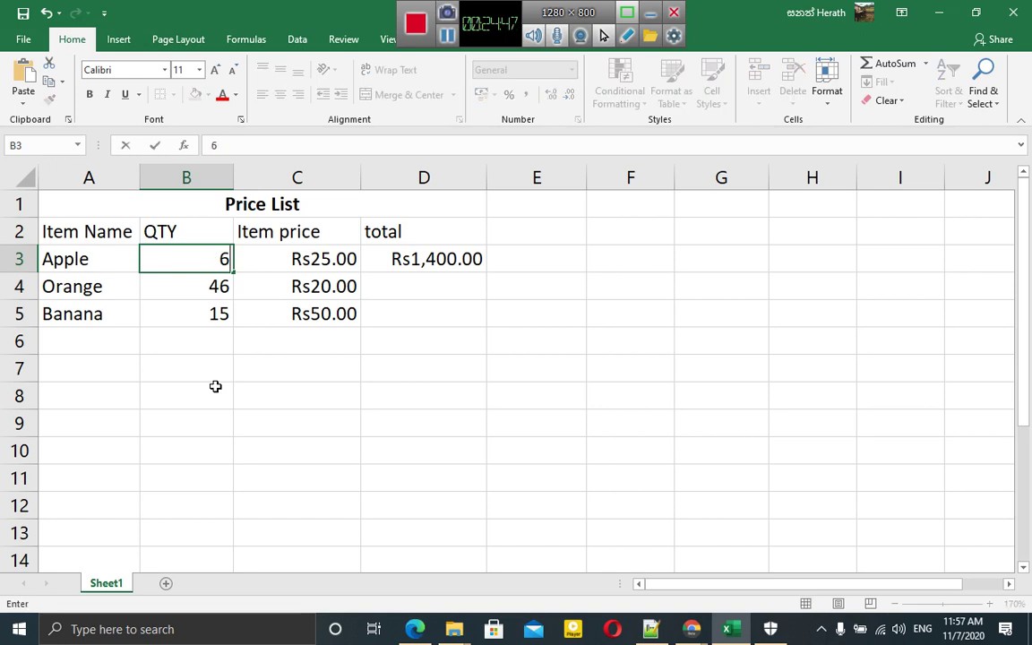
text(0)
key(Return)
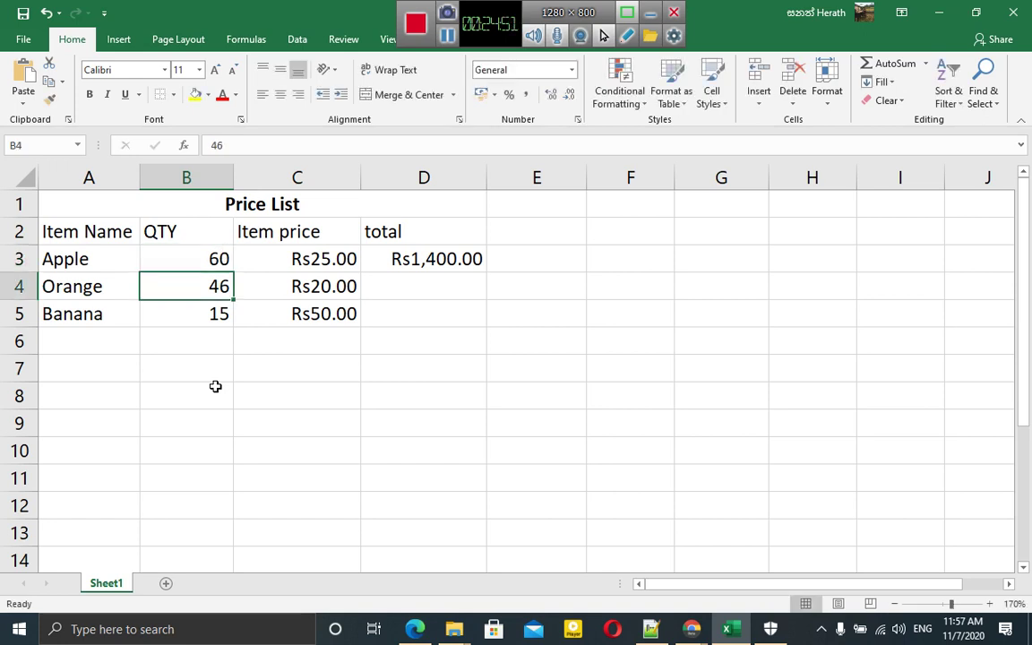
- Delete the hard-coded 56*25 from D3's formula, leaving just '='
click(437, 263)
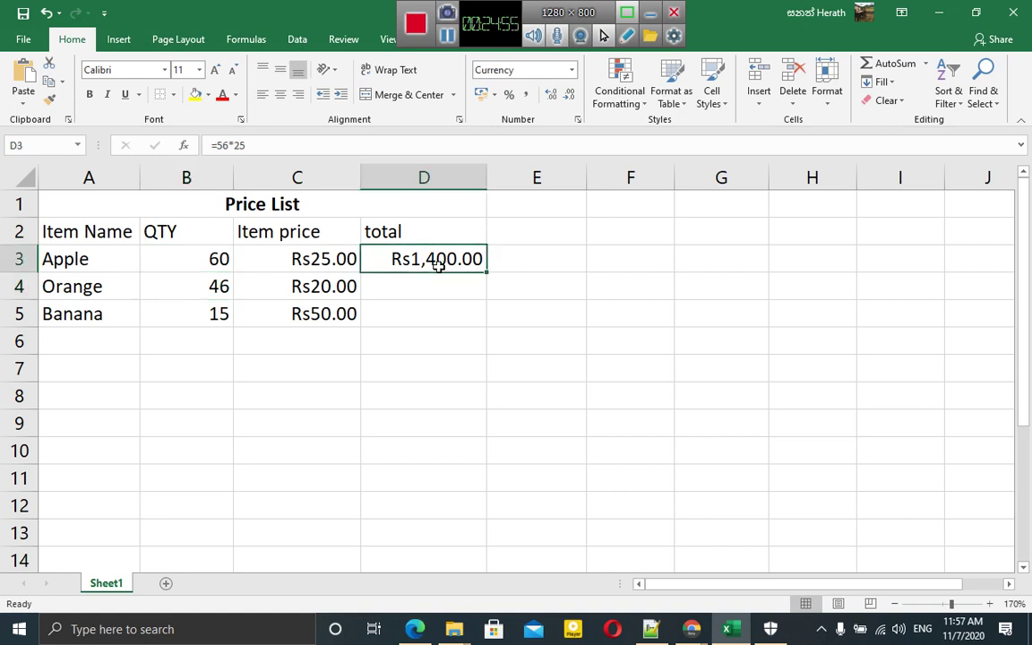
double_click(437, 264)
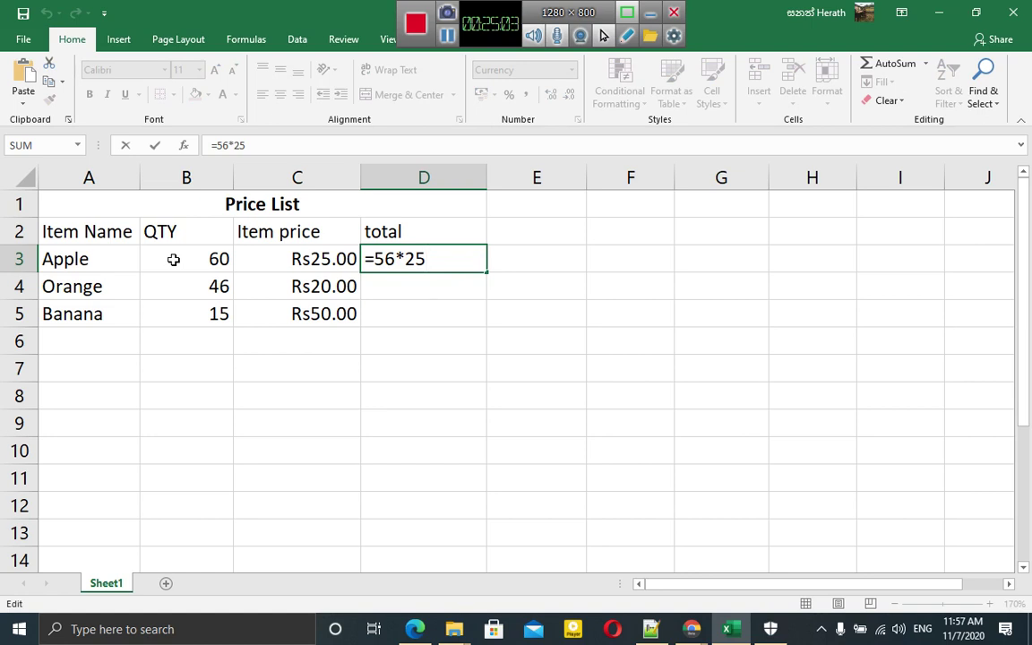
drag(436, 260, 374, 260)
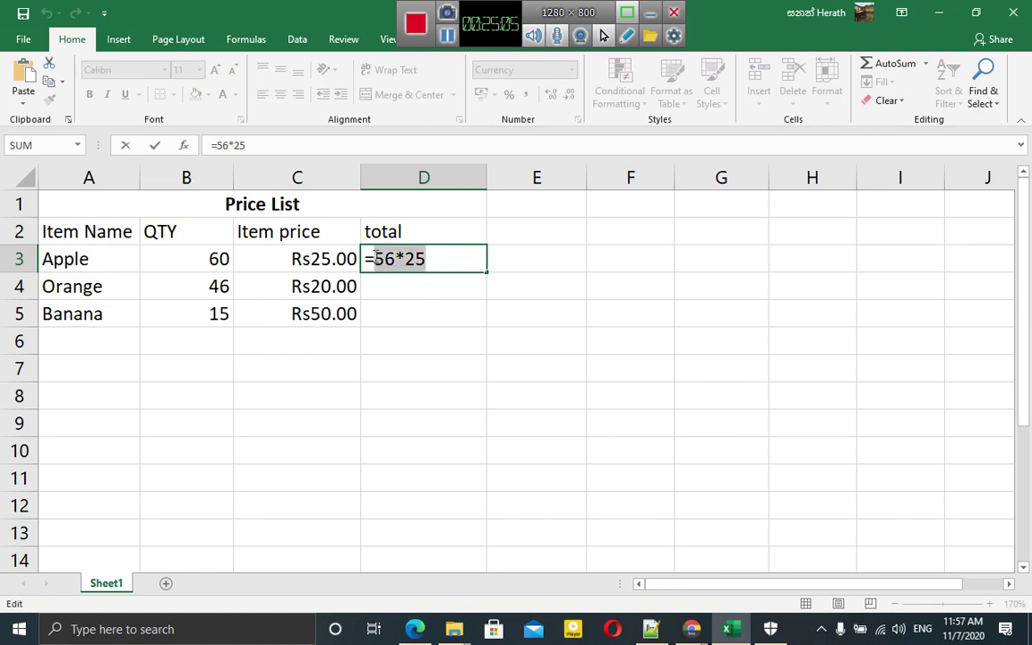
key(BackSpace)
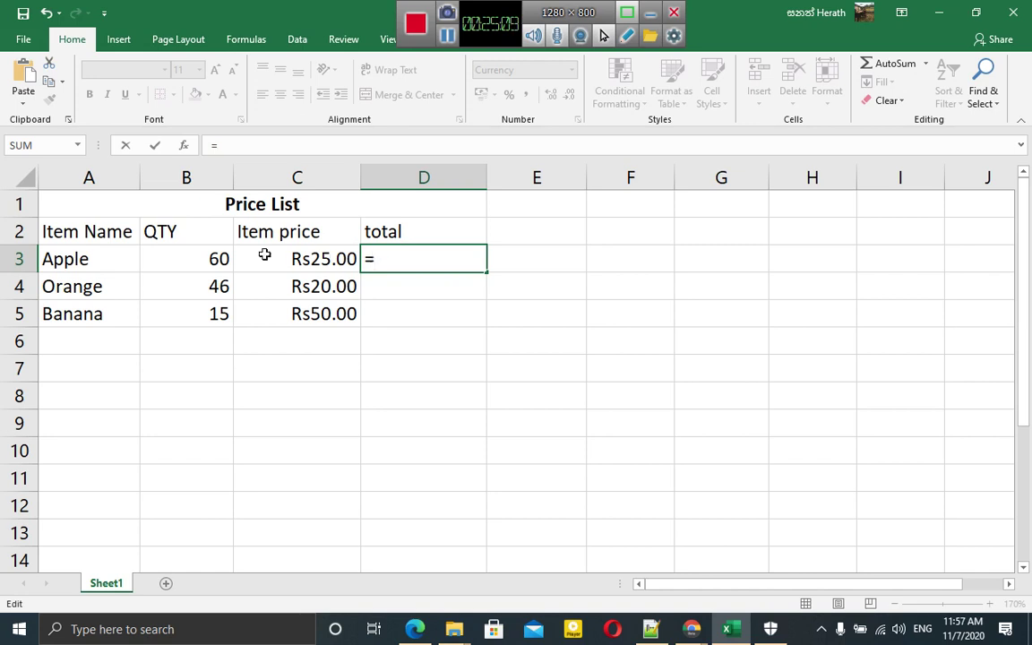
- Complete Apple's total formula =B3*C3 in D3
click(217, 259)
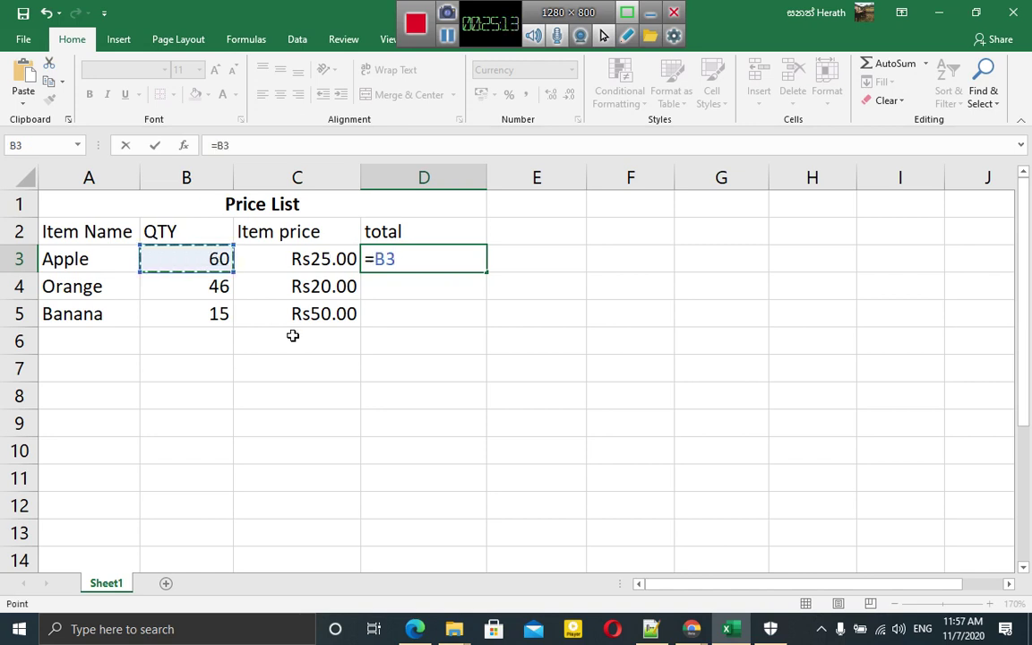
text(*)
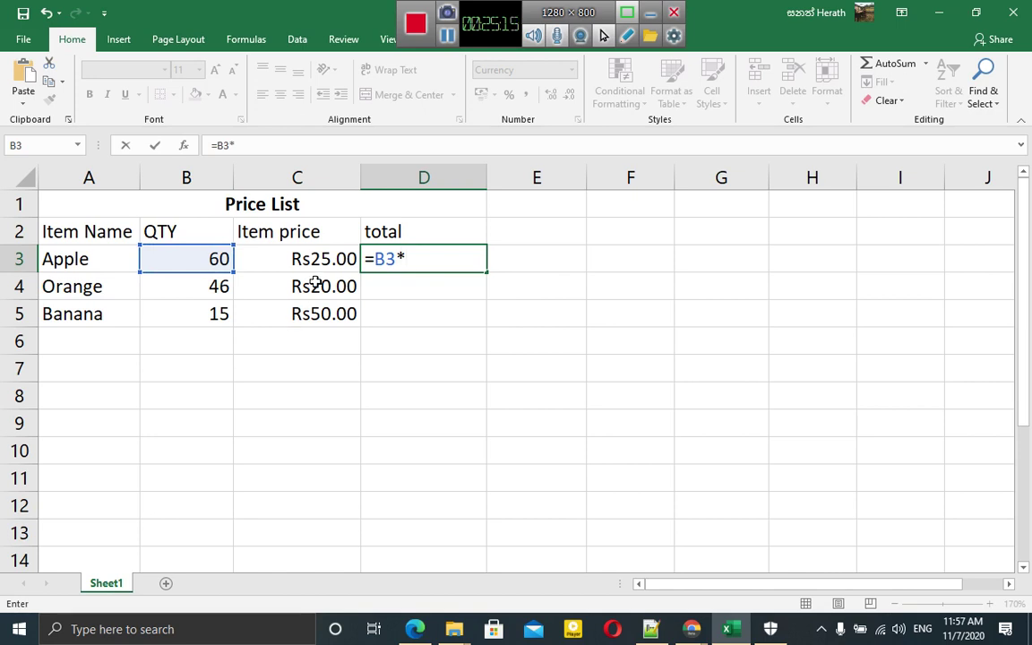
click(285, 253)
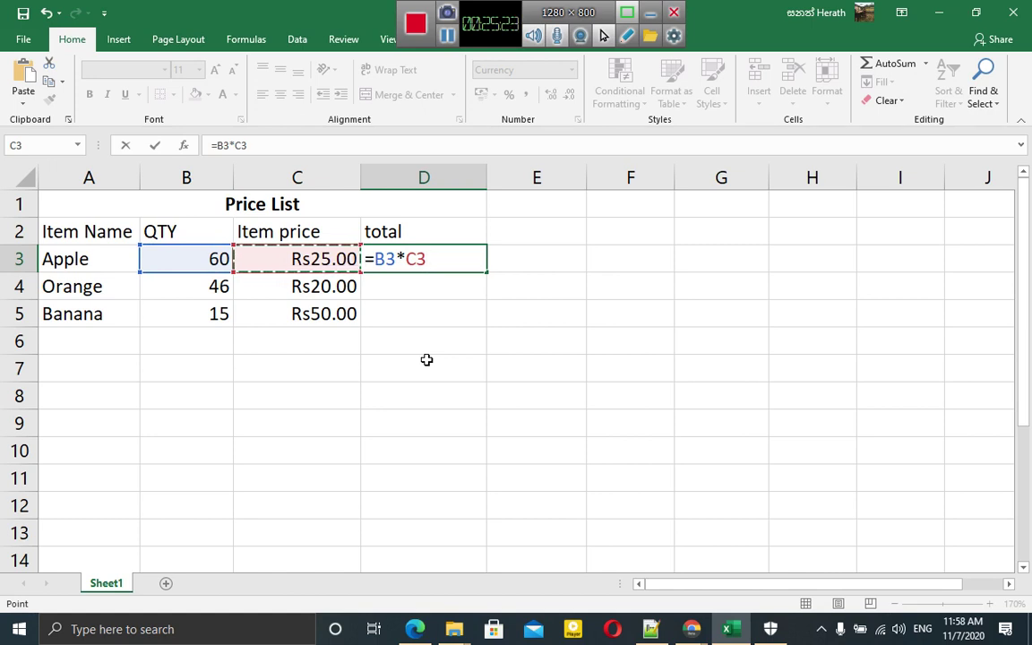
key(Return)
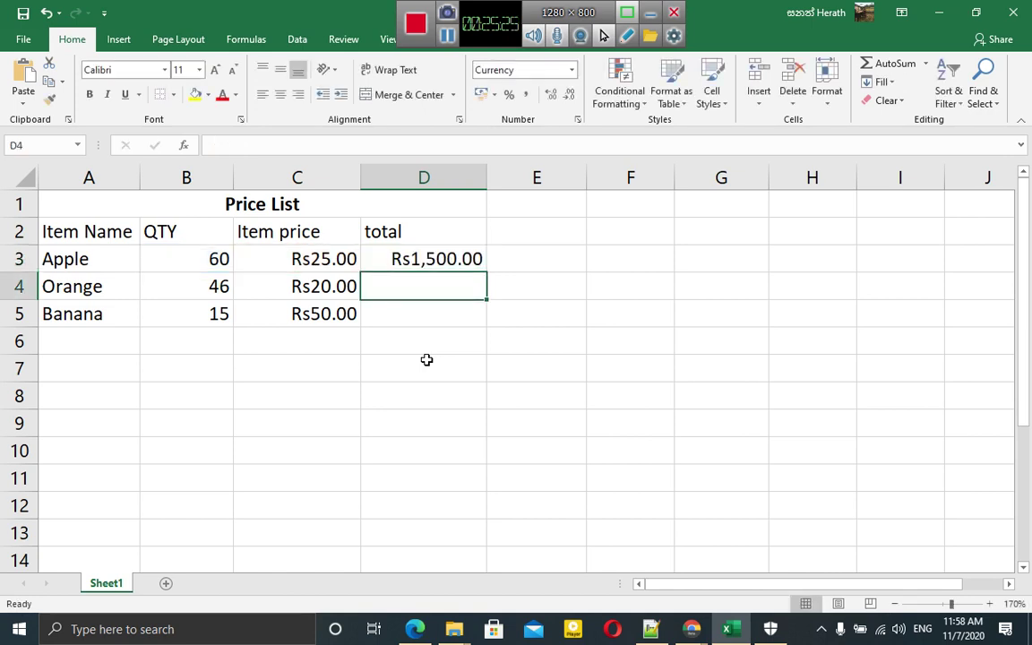
- Change Apple's quantity in B3 to 55 so D3 shows Rs1,375.00
click(213, 256)
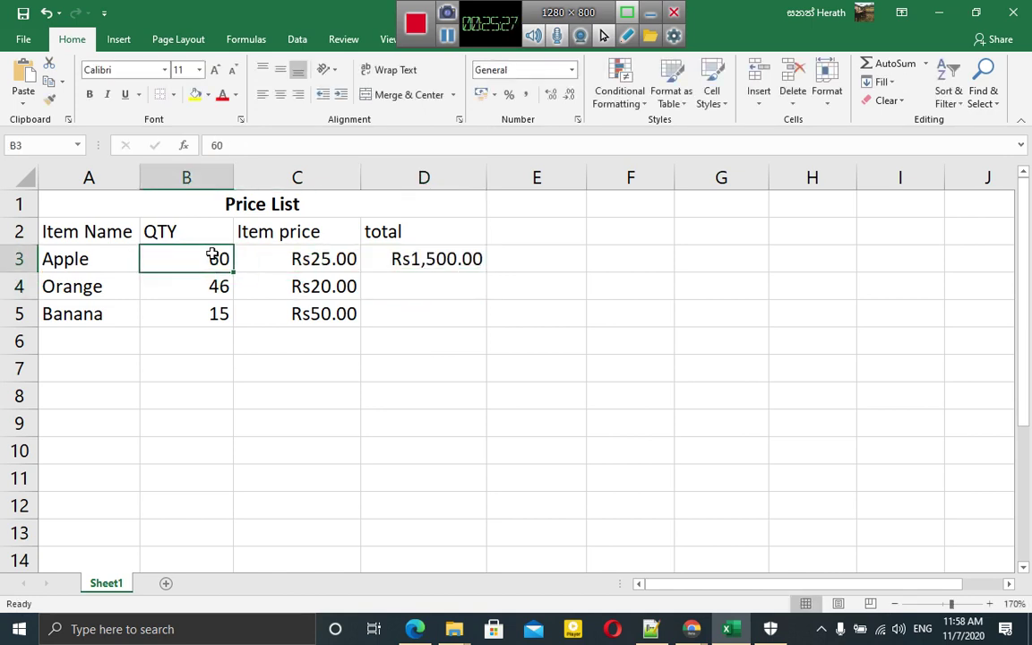
text(55)
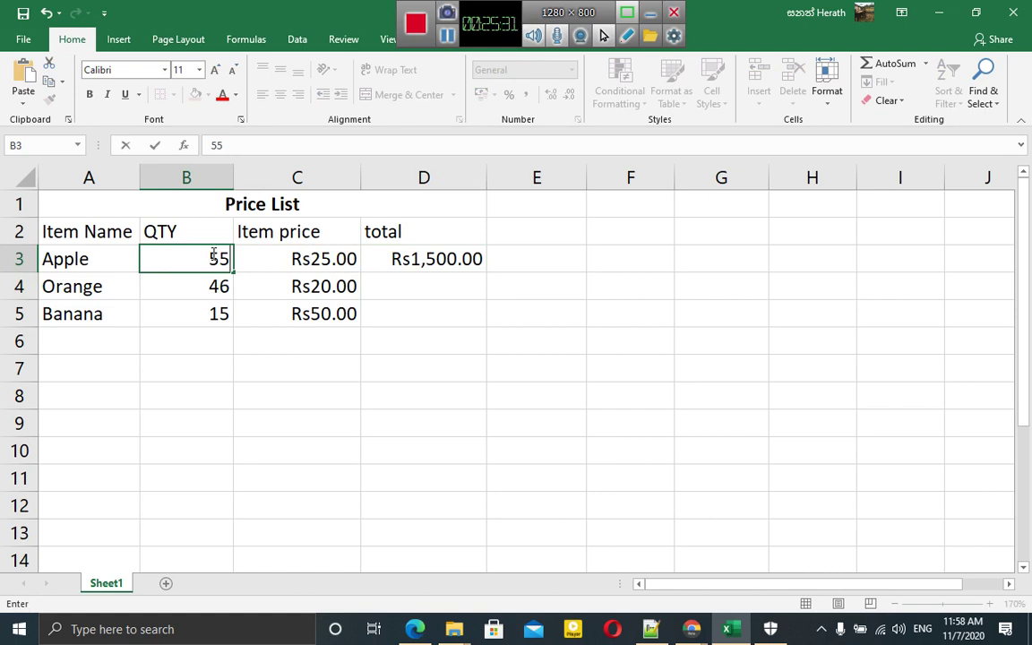
key(Return)
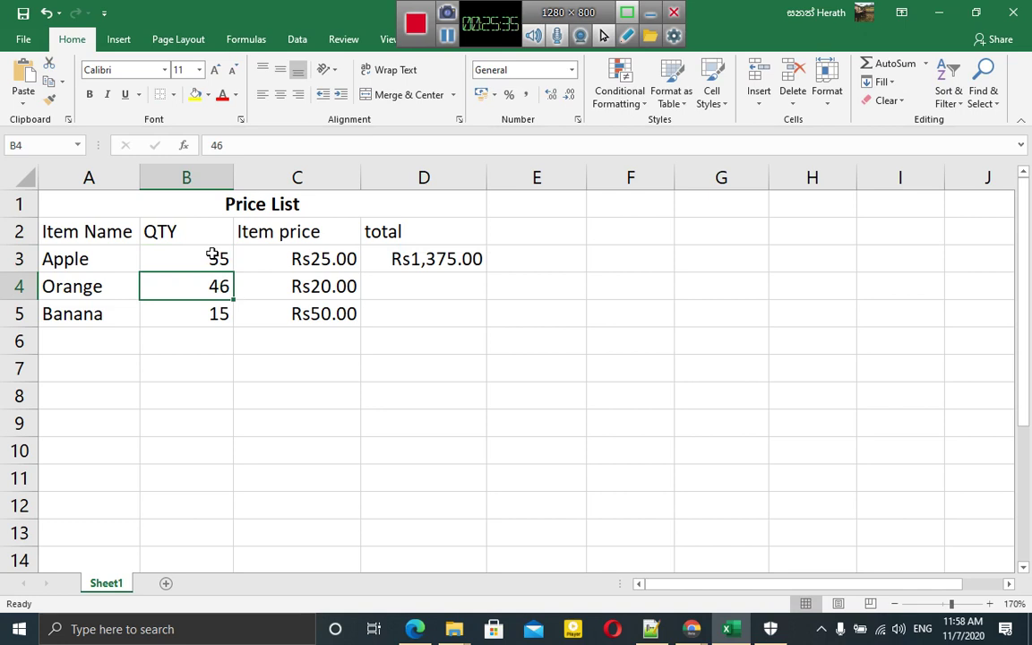
click(446, 286)
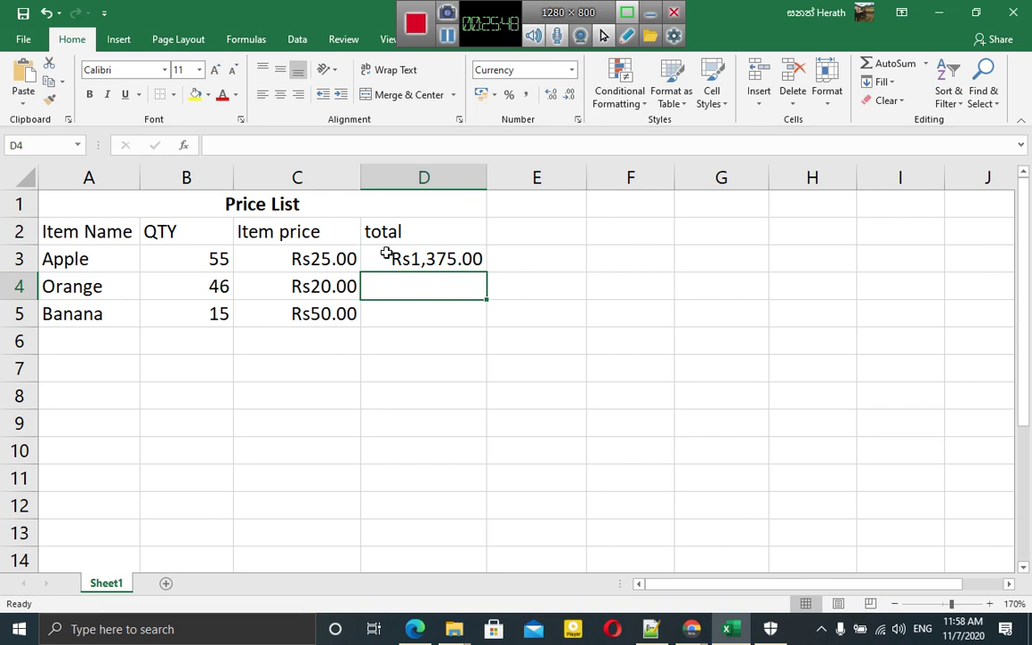
- Check the total cells D3, D4 and D5
click(386, 254)
click(391, 283)
click(402, 322)
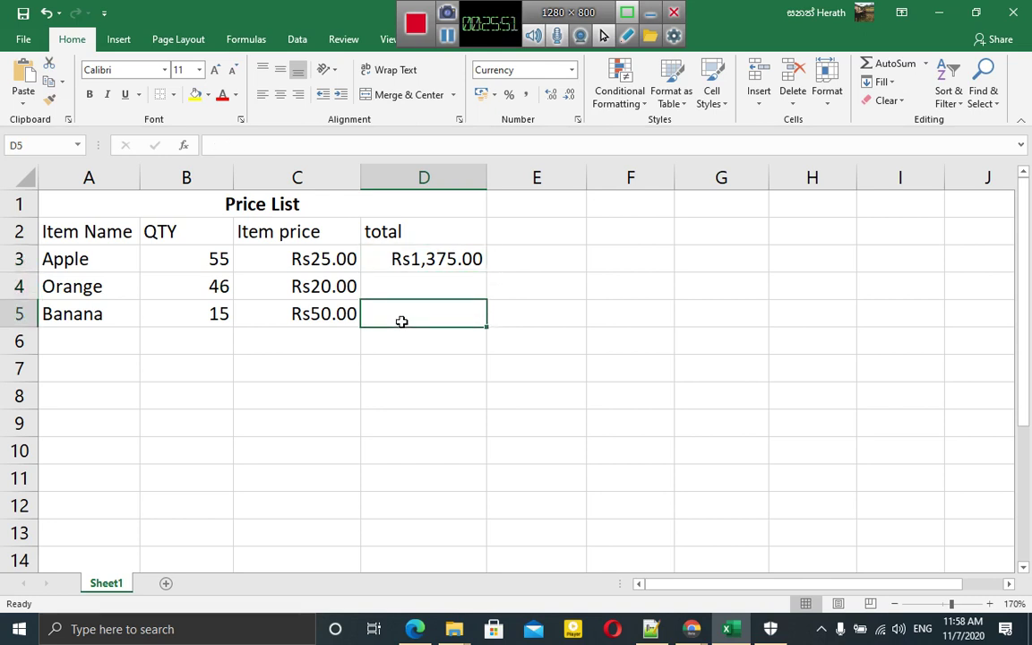
click(386, 253)
click(386, 281)
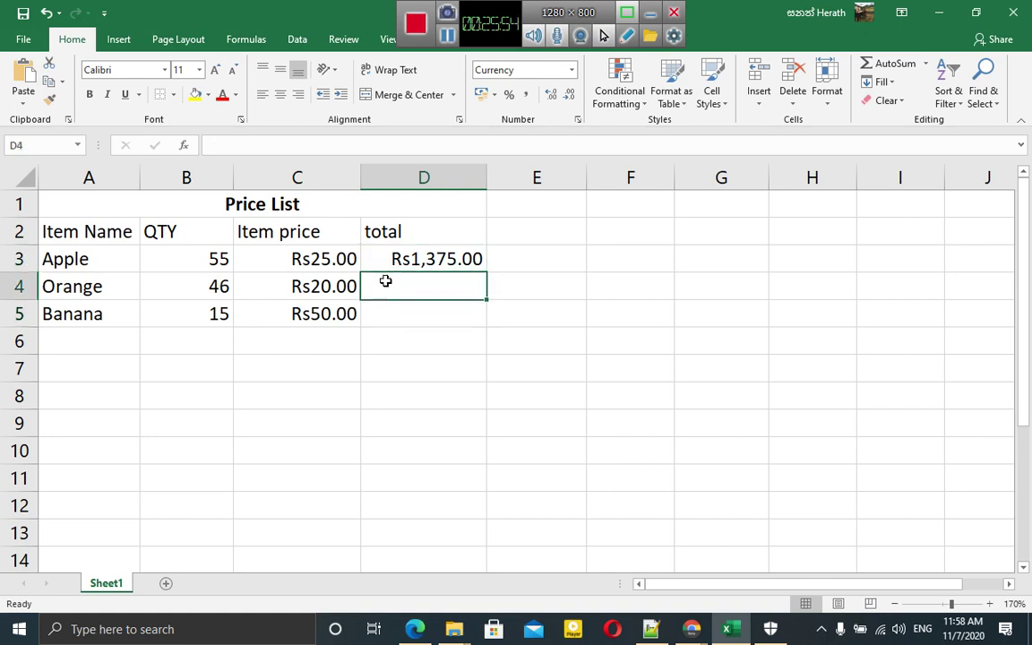
click(389, 320)
click(373, 257)
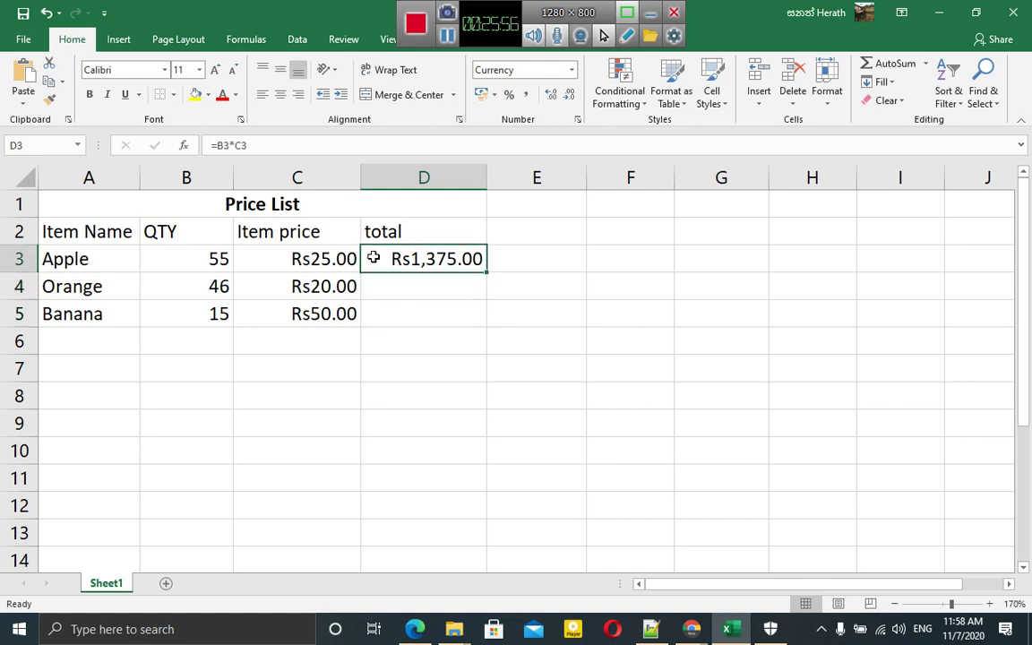
click(383, 290)
click(386, 315)
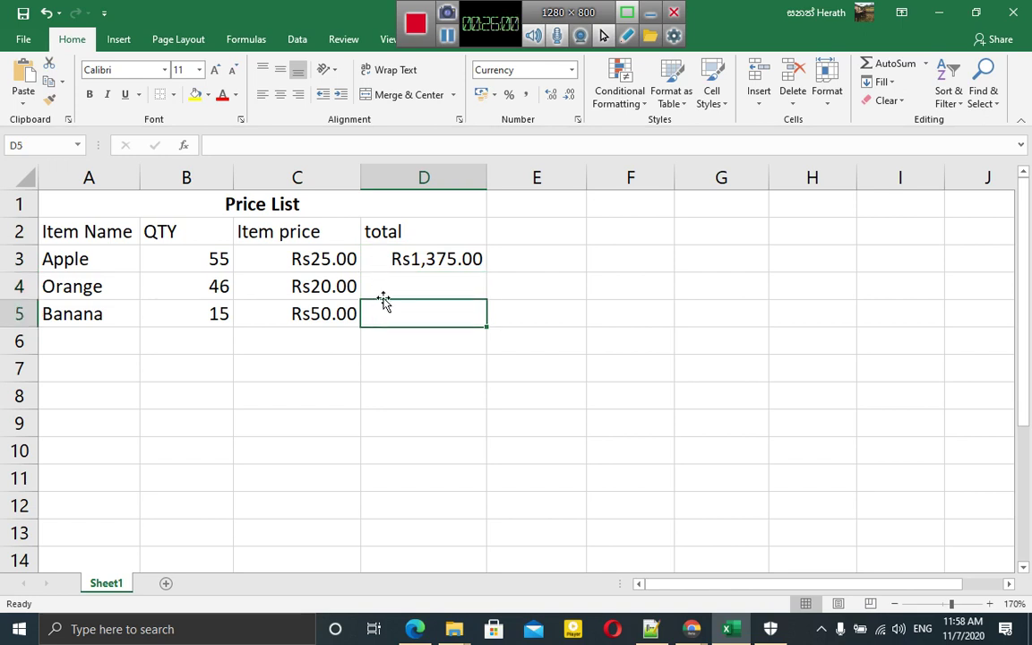
- Fill D3's =B3*C3 formula down to D5 for Orange and Banana totals
click(375, 252)
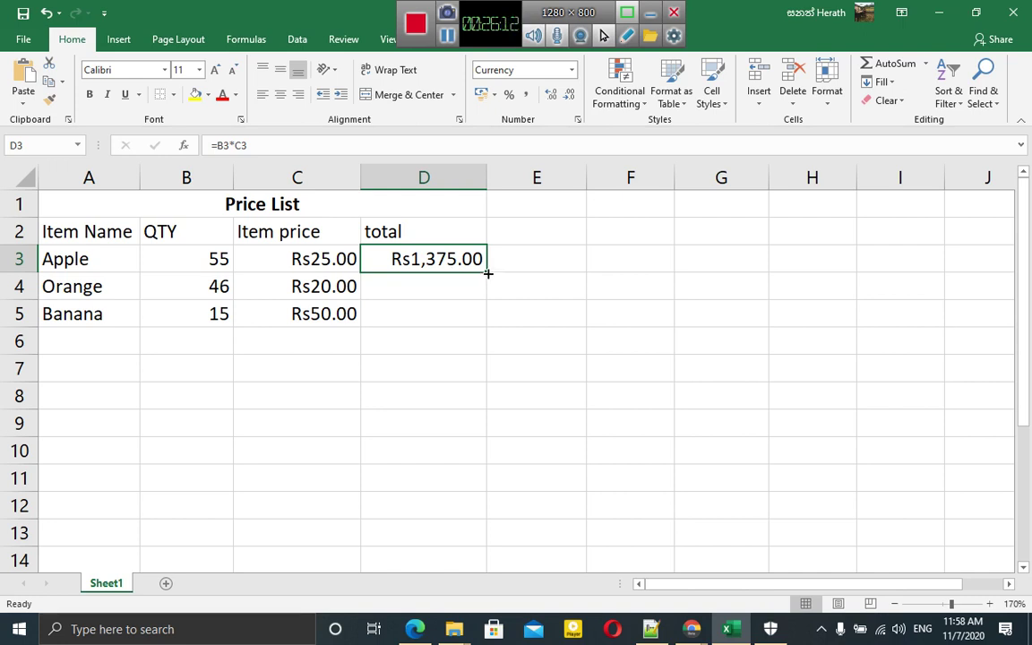
drag(487, 273, 484, 321)
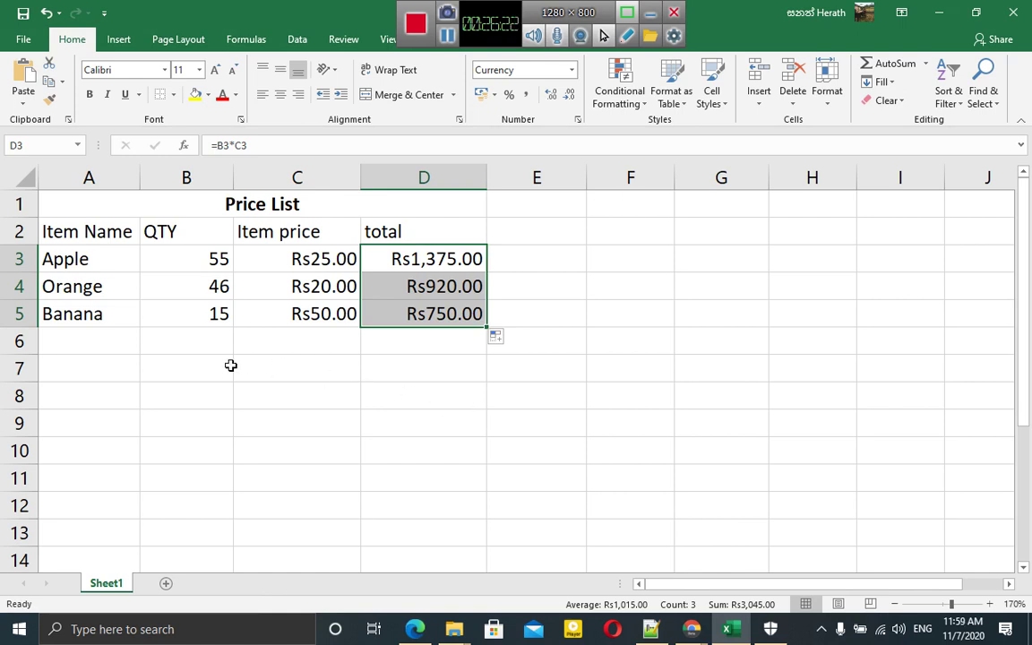
drag(66, 335, 267, 330)
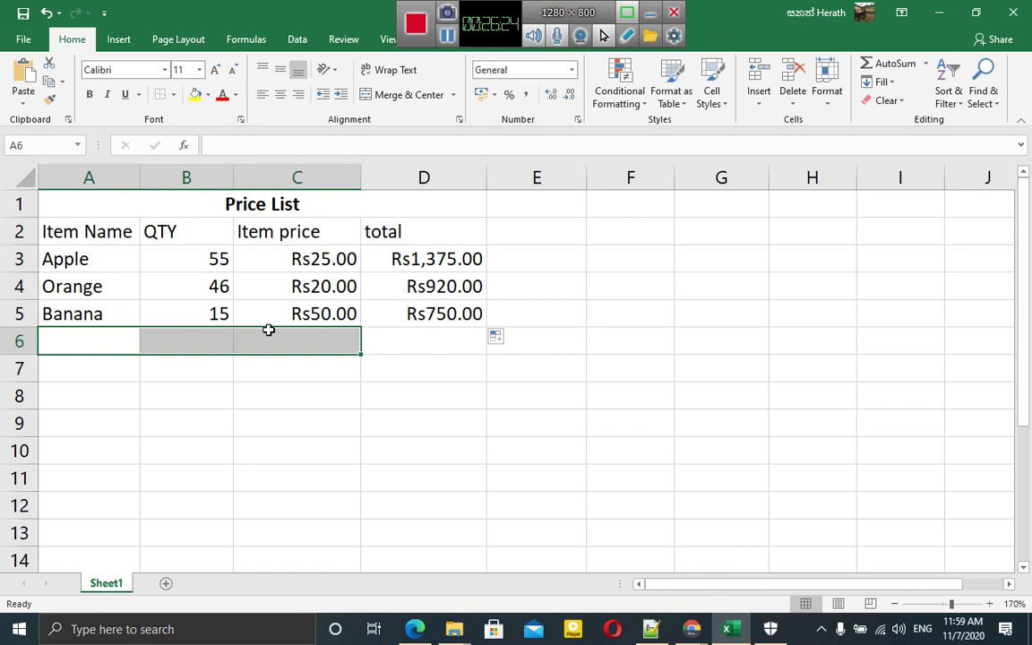
- Merge A6:C6 and label it 'Grand total'
click(369, 95)
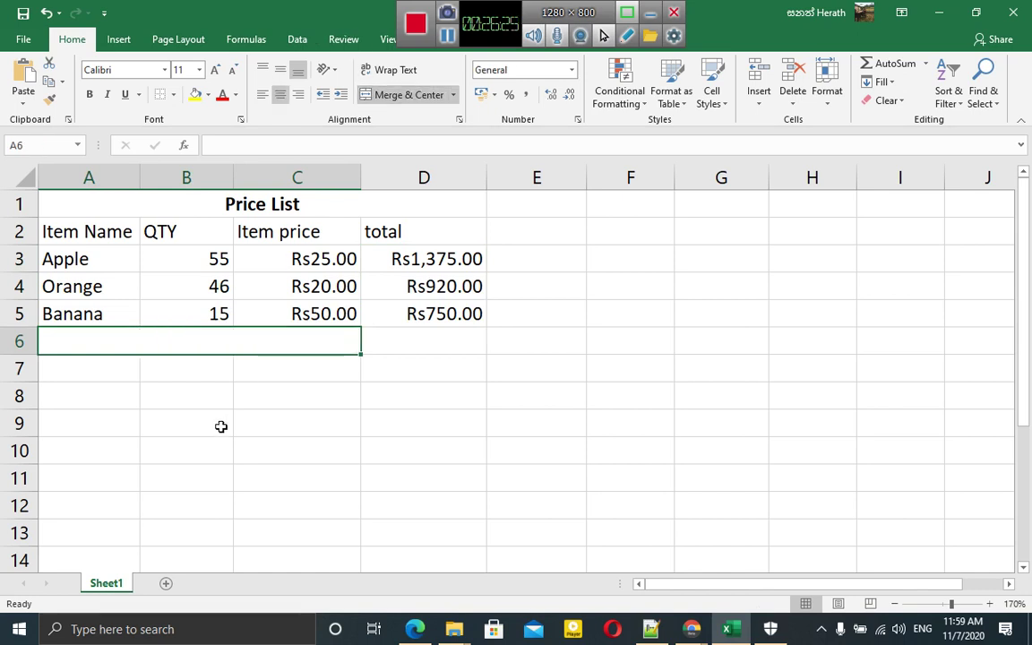
text(Gra)
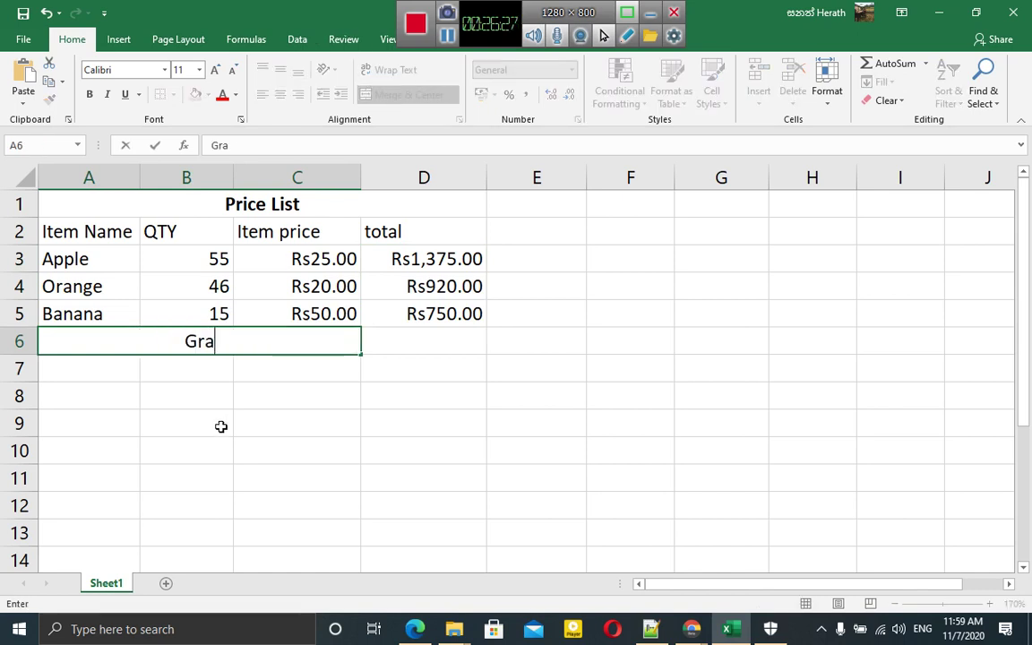
text(nd total)
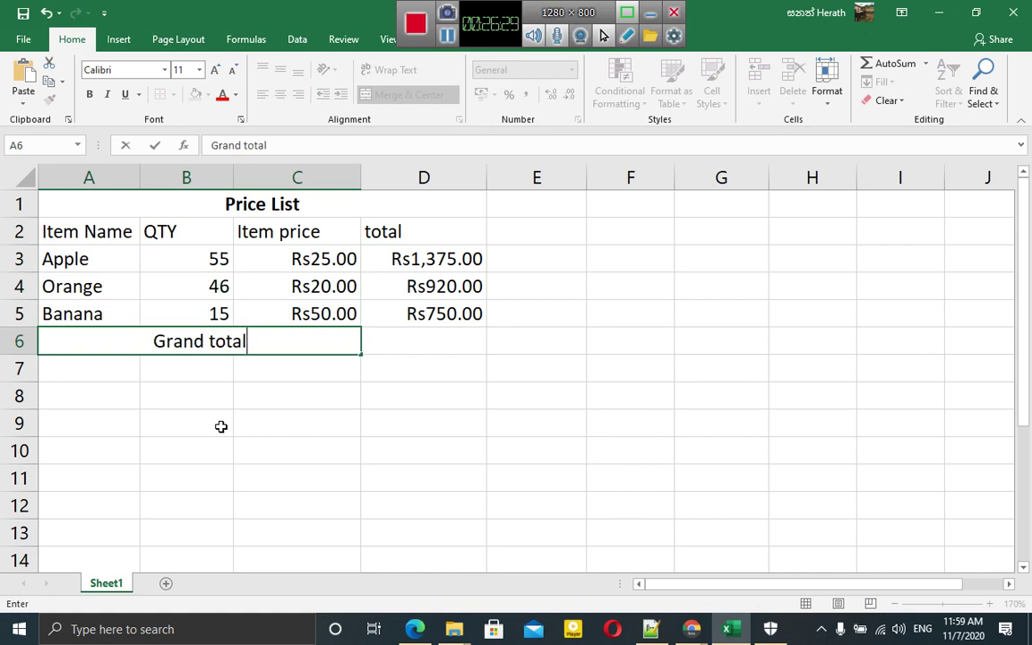
click(460, 349)
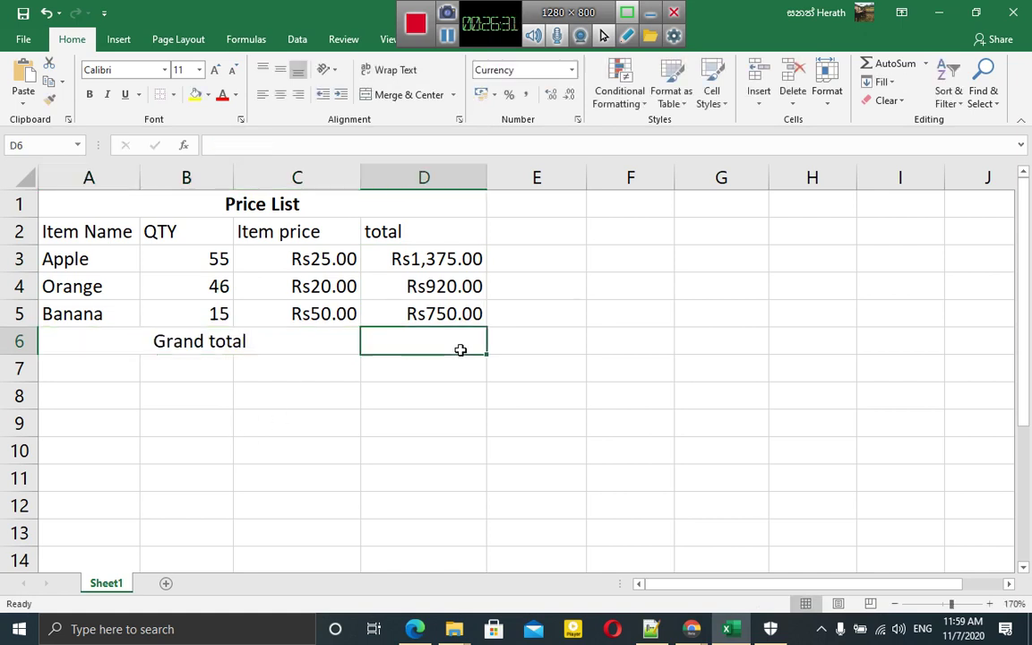
- Give D6 a Top and Thick Bottom Border and start its formula
click(174, 99)
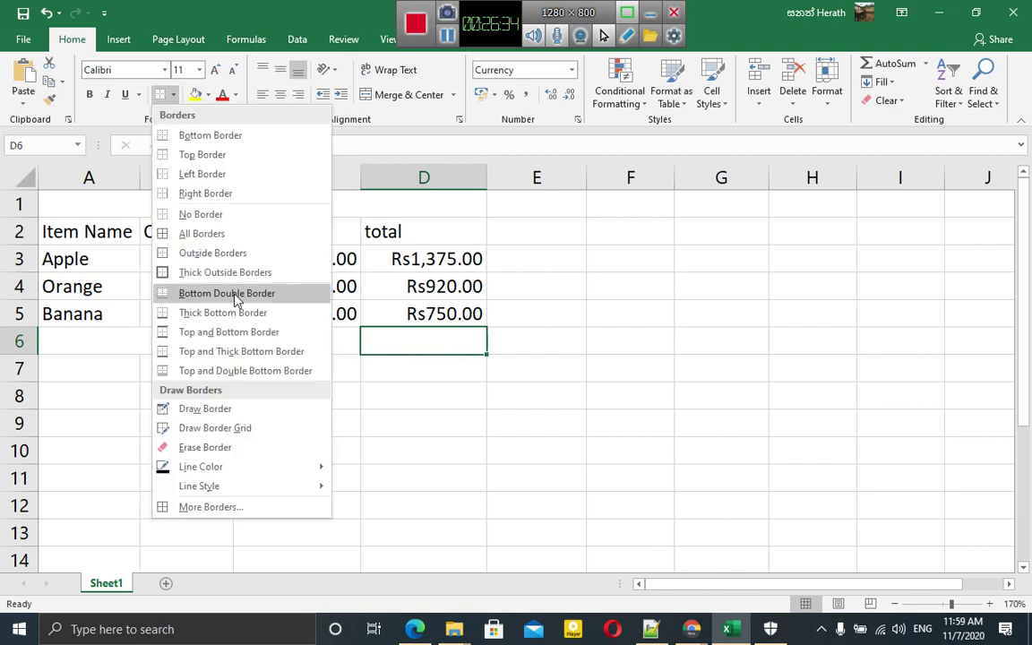
click(234, 353)
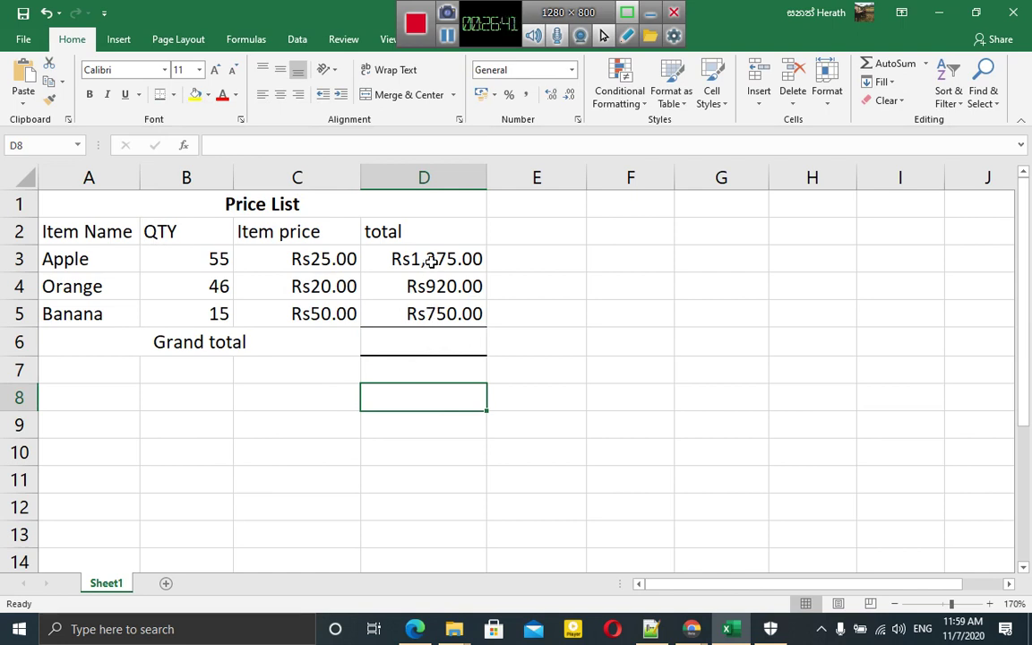
click(417, 349)
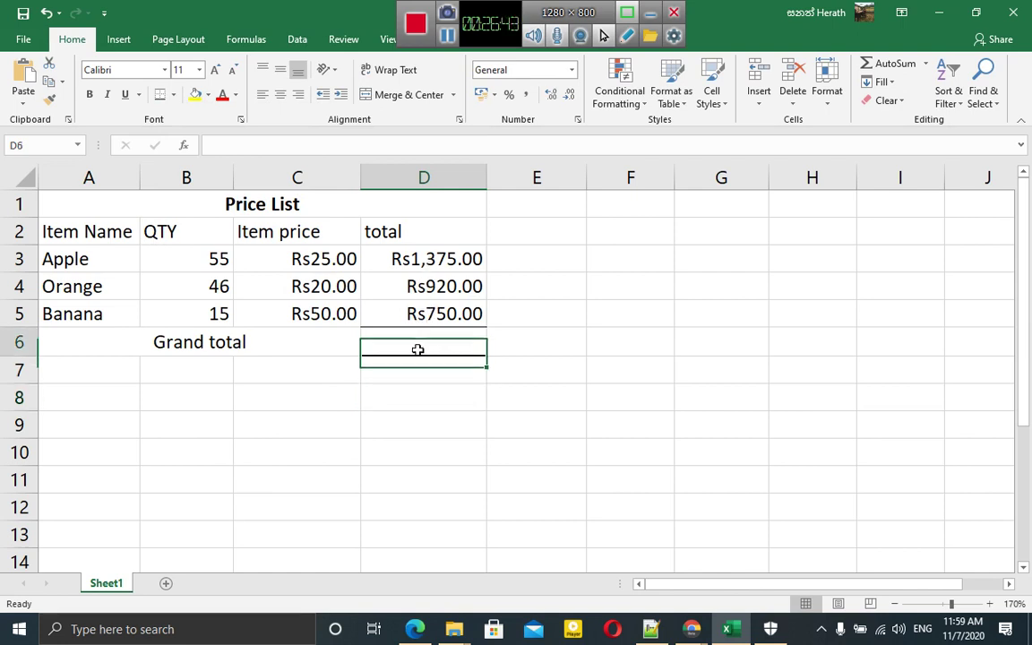
text(=)
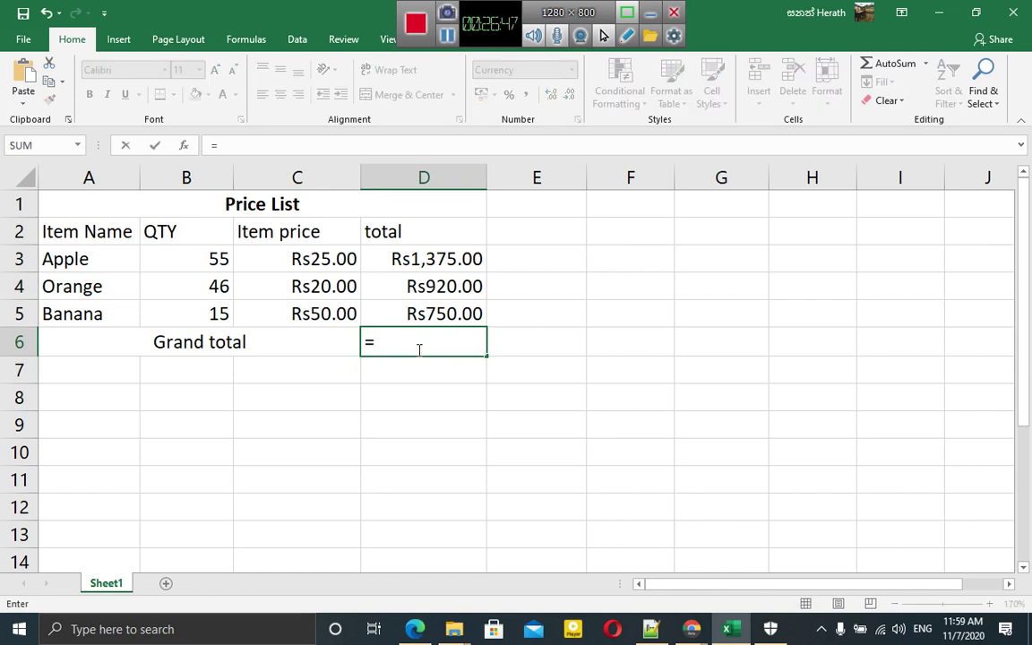
- Enter =D3+D4+D5 in D6 for a Grand total of Rs3,045.00
click(452, 258)
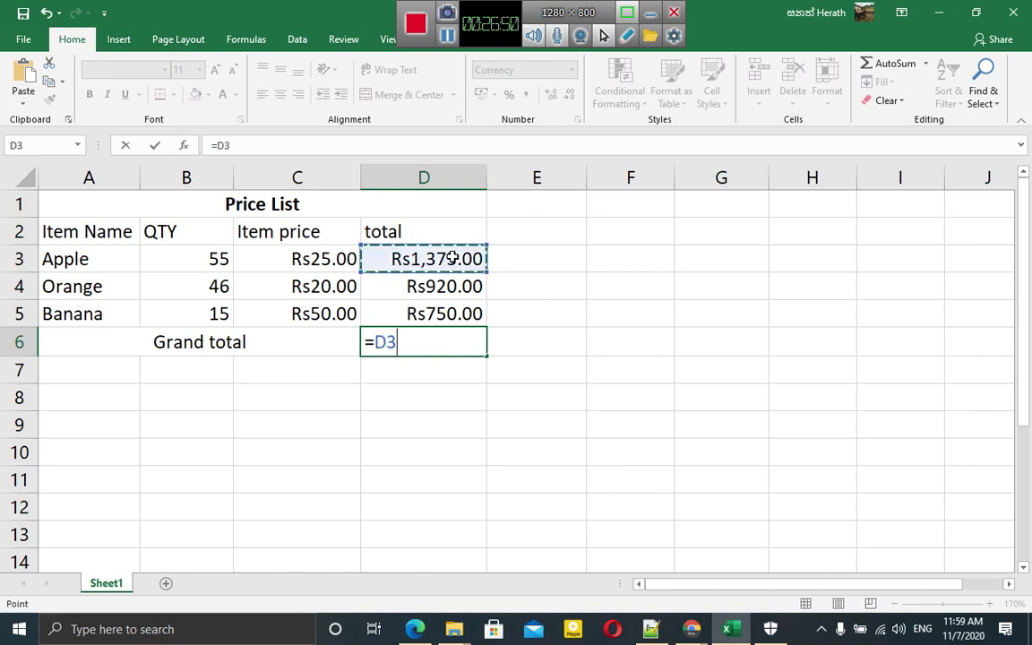
text(+)
click(452, 281)
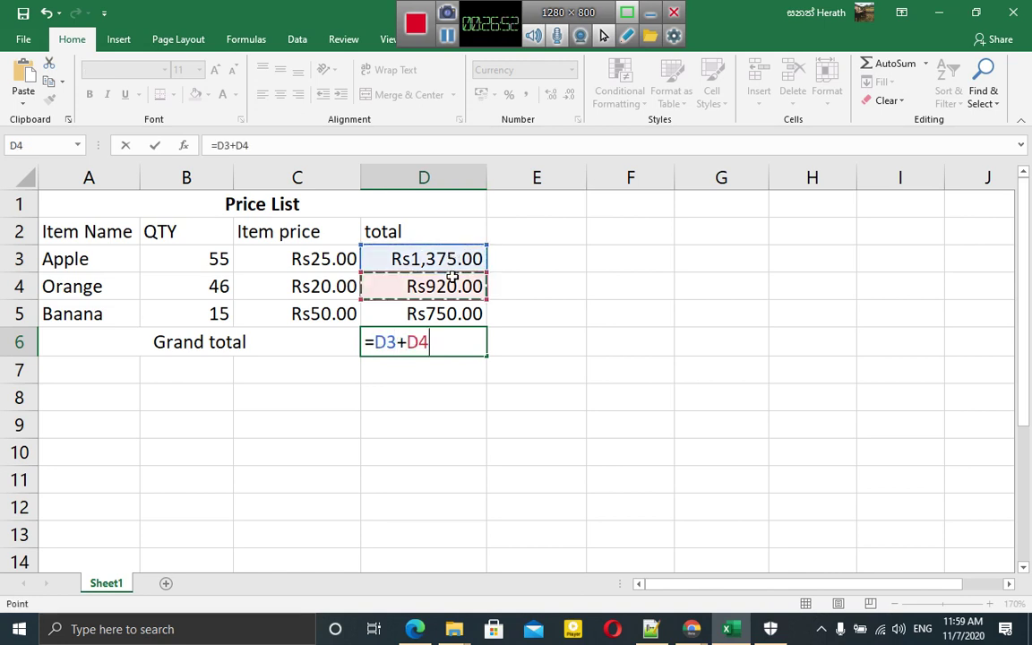
text(+)
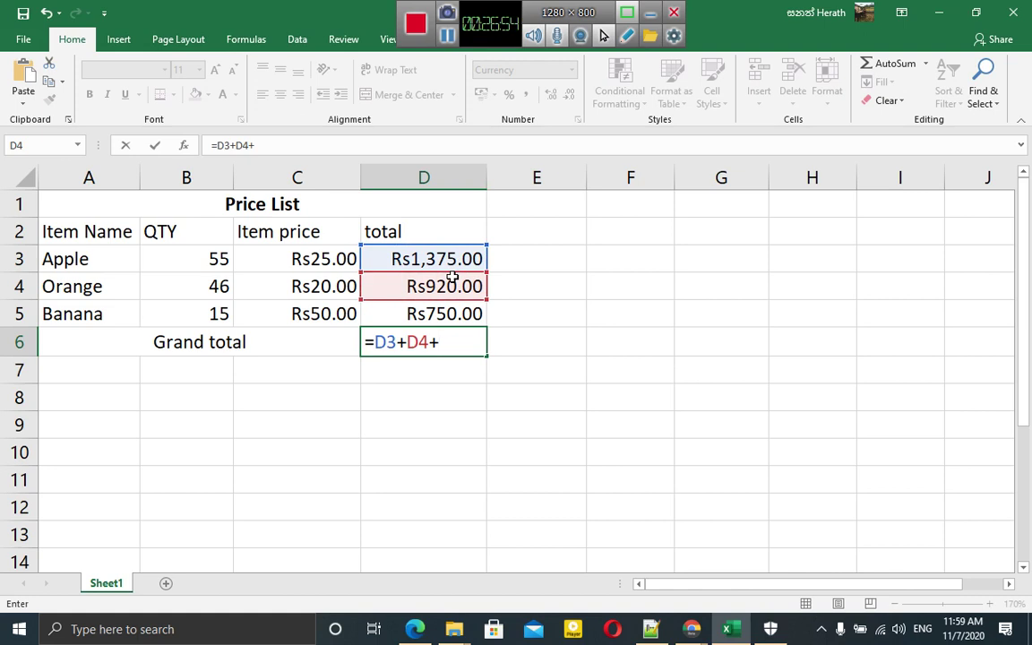
click(442, 311)
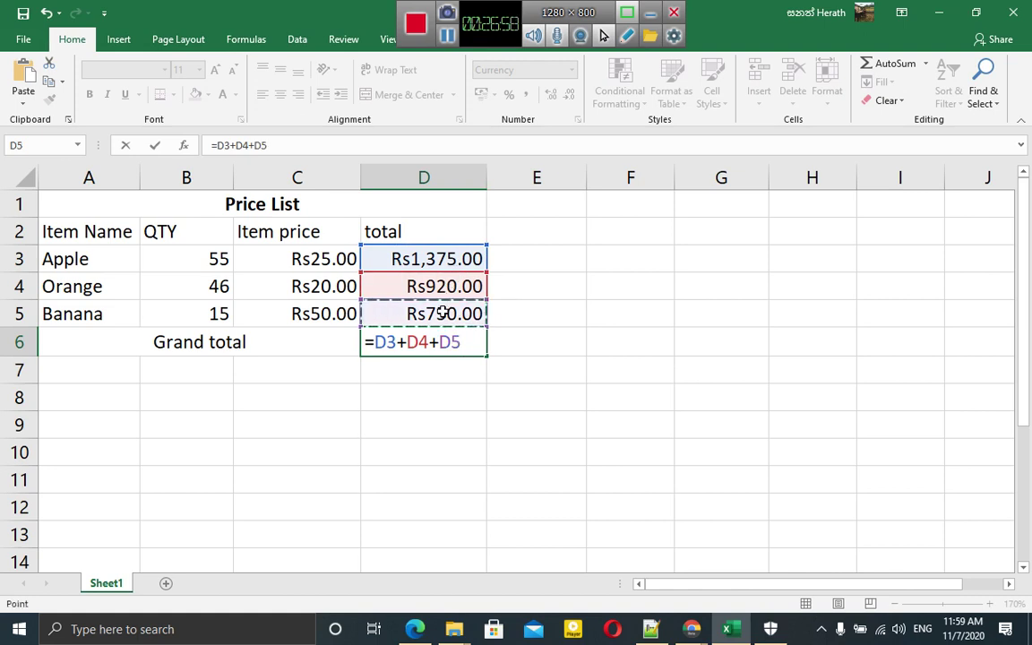
key(Return)
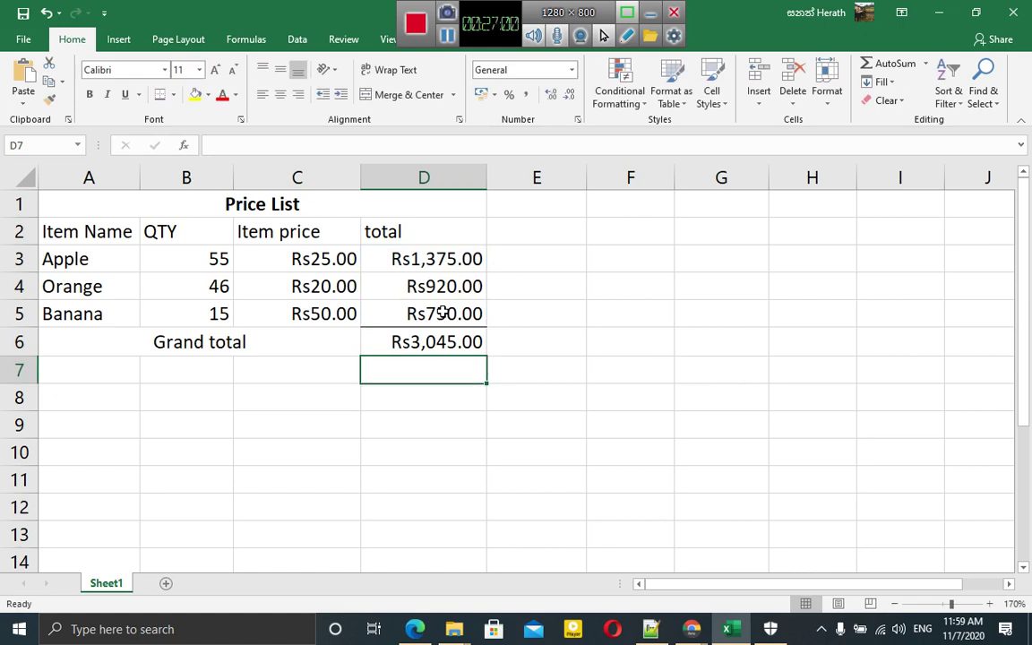
click(454, 404)
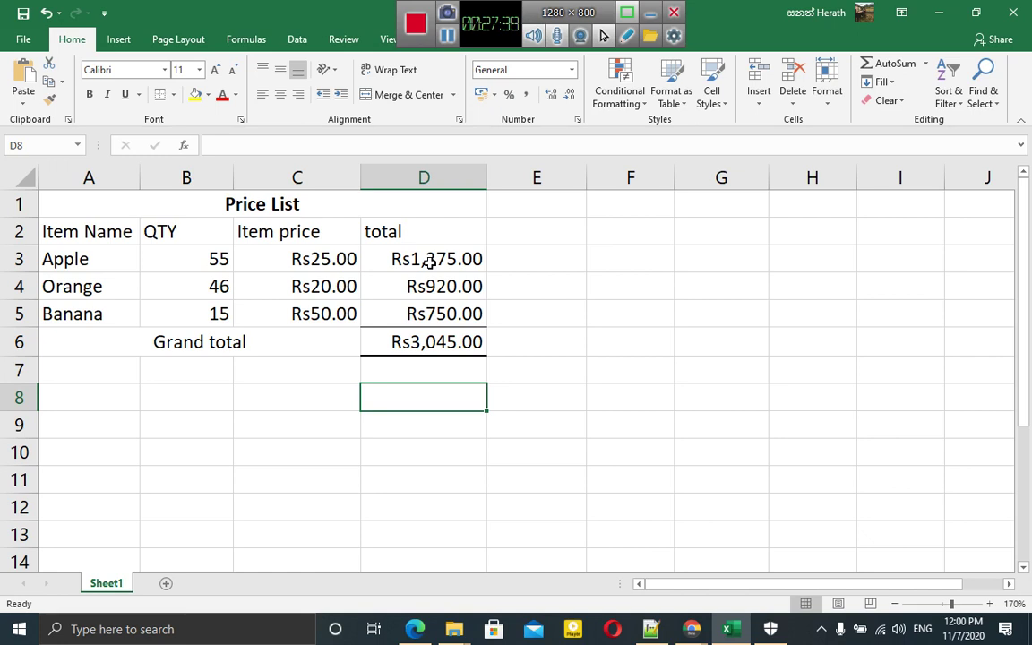
- Mark the three item totals and the Rs3,045.00 Grand total with blue arrows
click(445, 42)
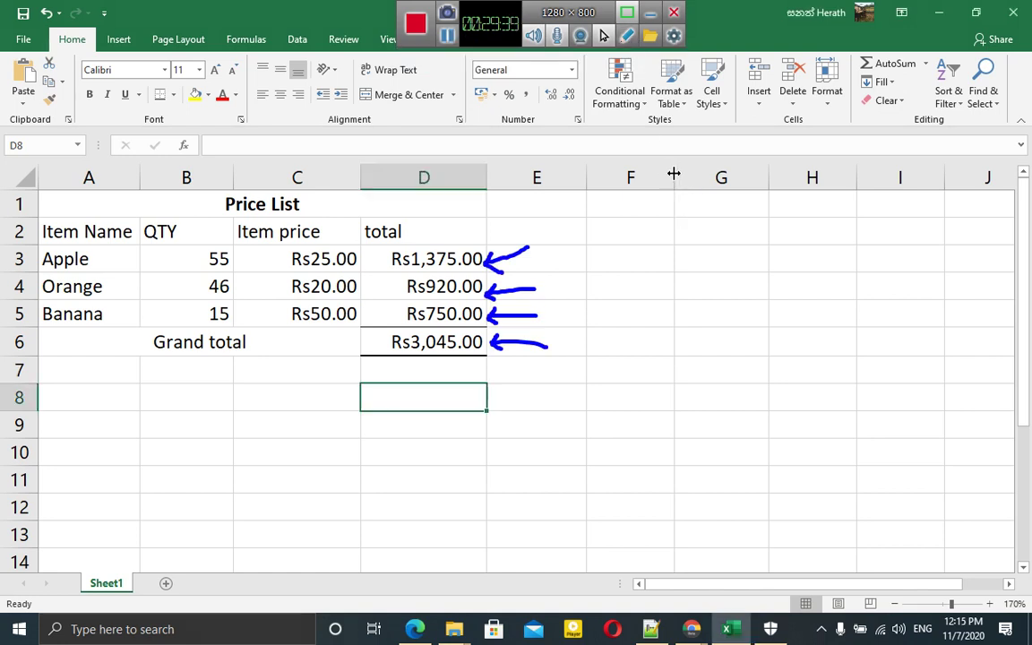
- Widen column F and enter '=B3*C3 as text in F3
drag(674, 177, 740, 185)
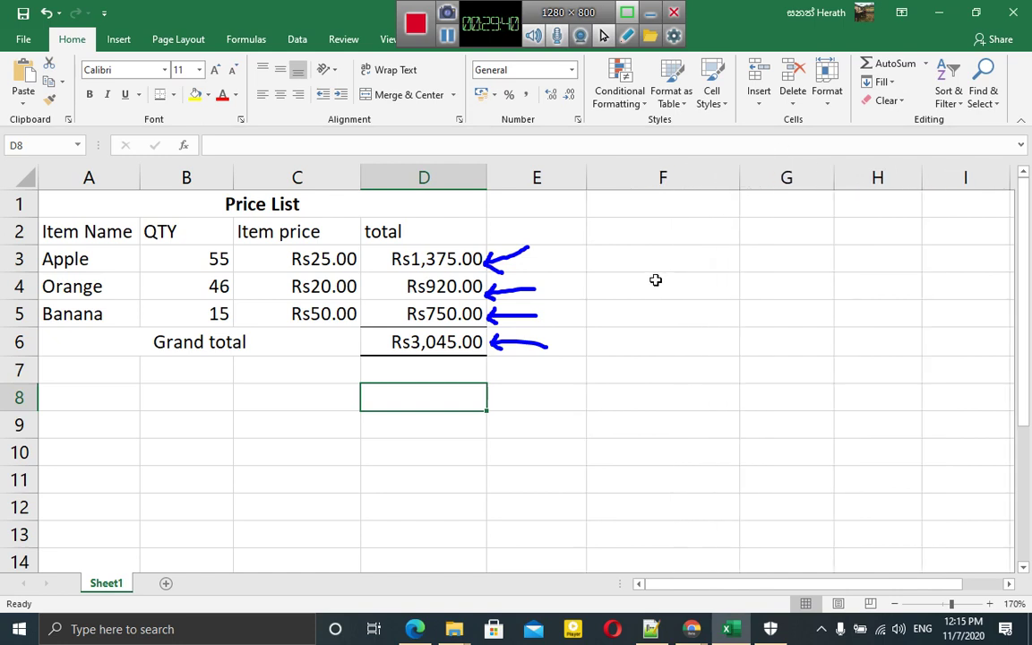
click(610, 266)
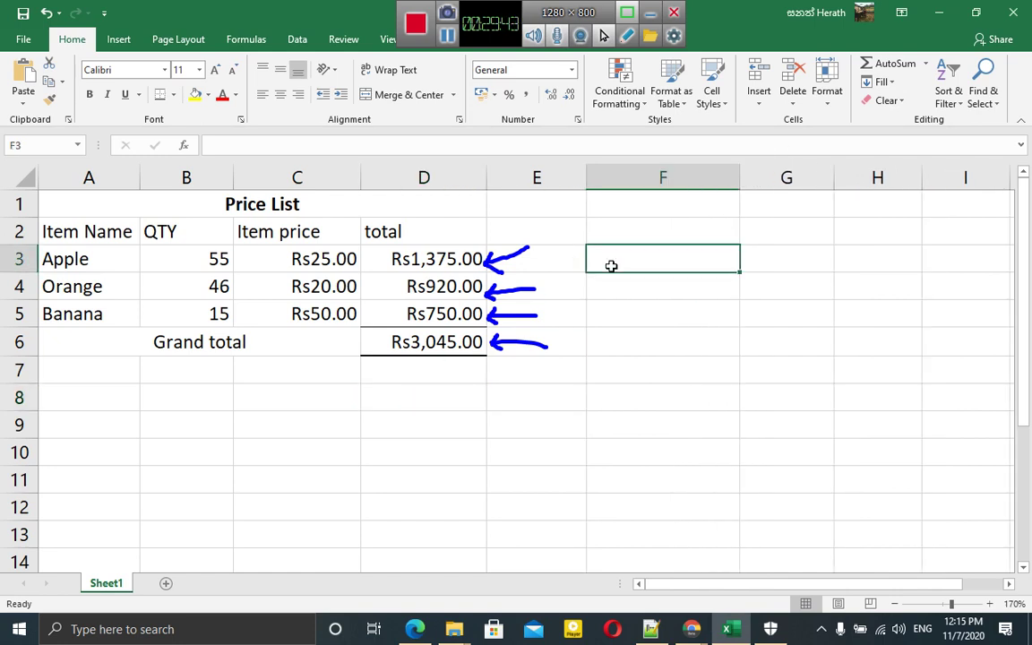
text('=)
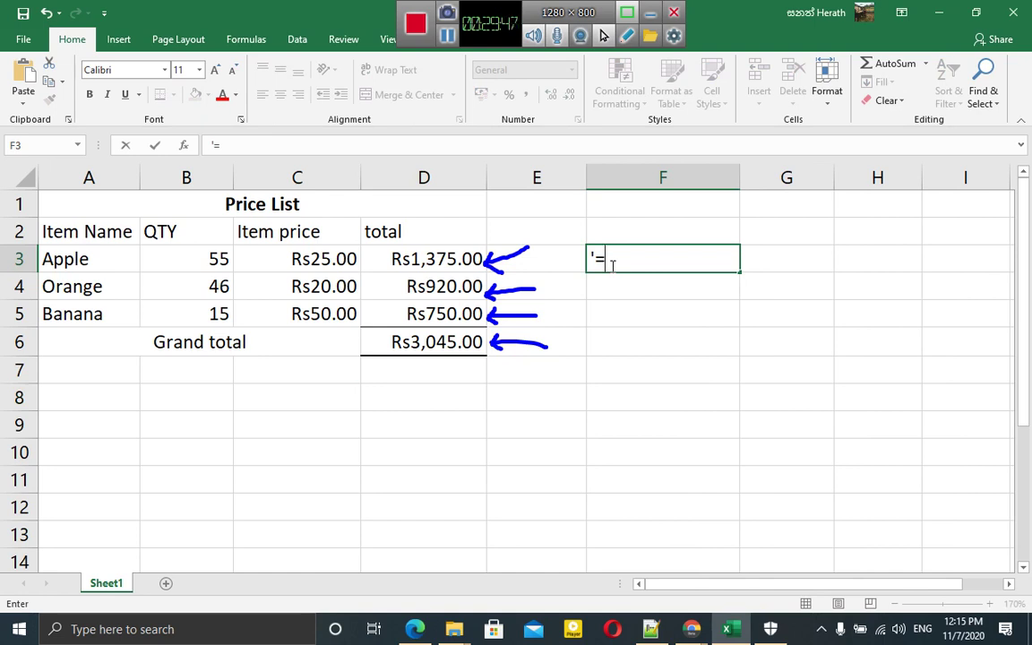
text(B3)
text(*)
text(C3)
key(Return)
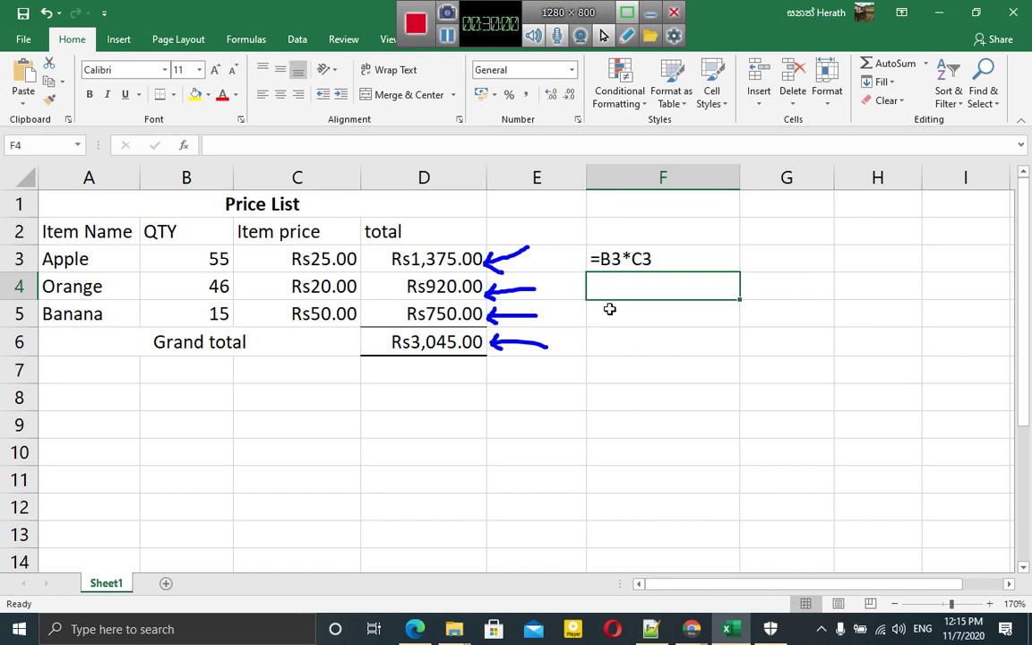
- Show =B4*C4 as text in F4 by adding a leading apostrophe
text(=)
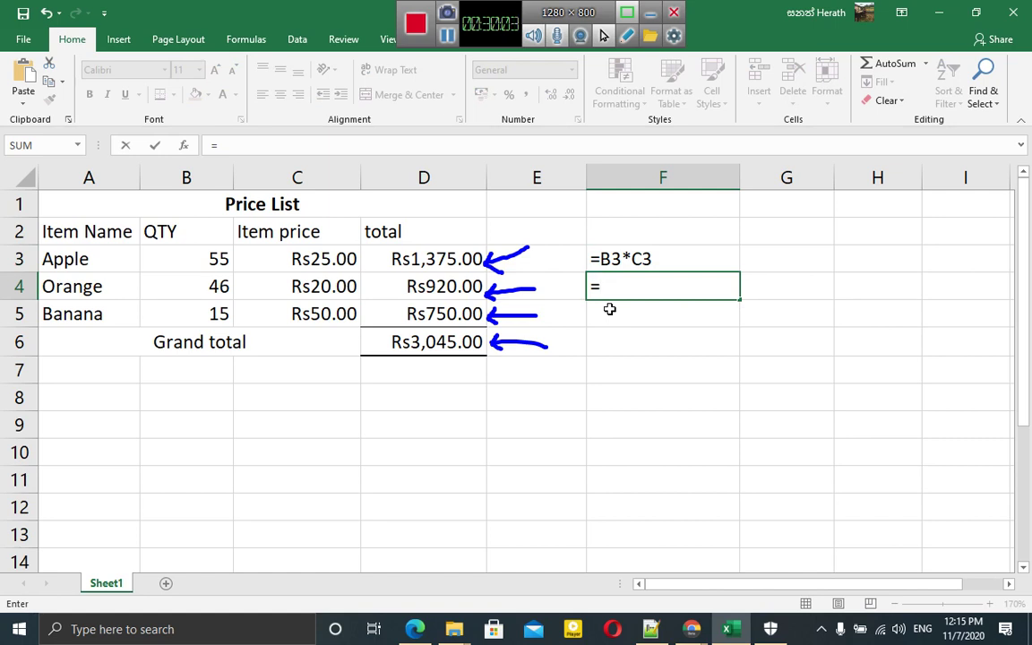
text(B4)
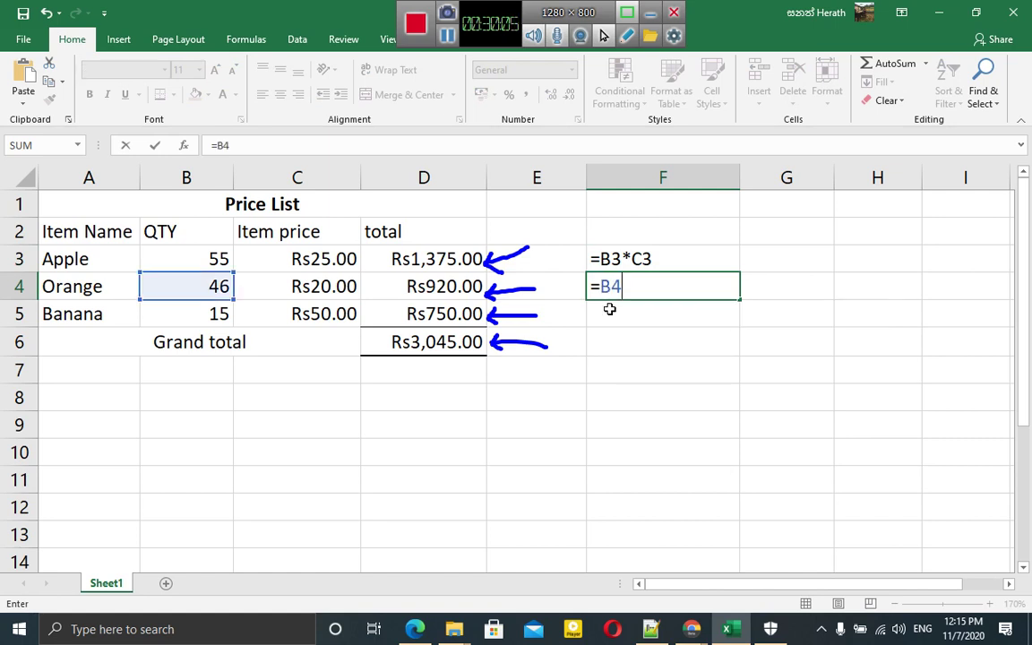
text(*)
text(C4)
key(Left)
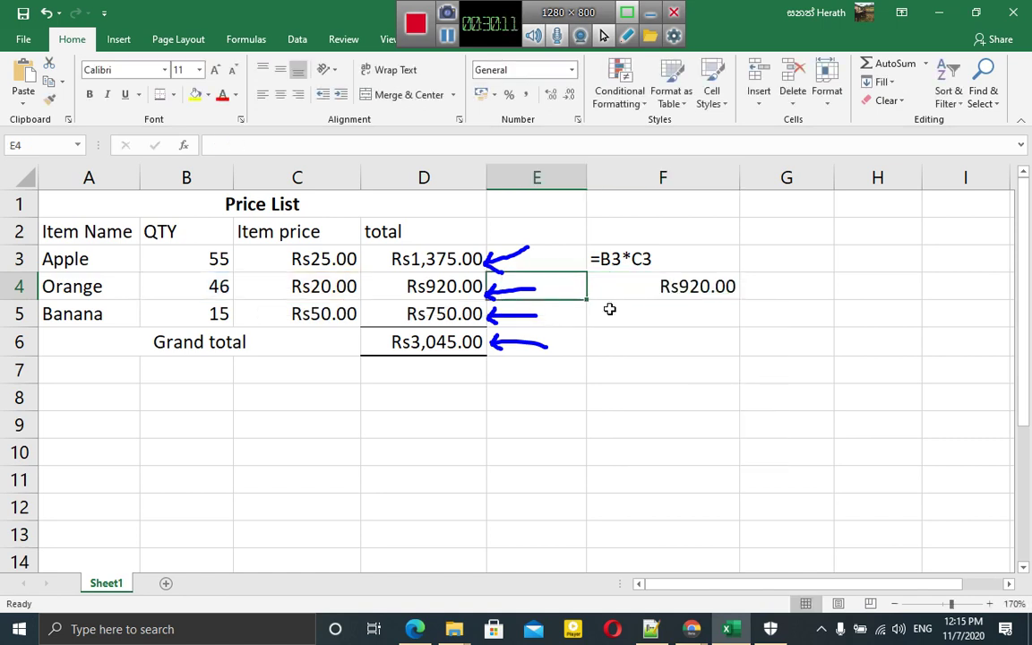
key(Left)
key(Left)
key(Left)
key(Right)
key(Right)
key(Right)
key(Right)
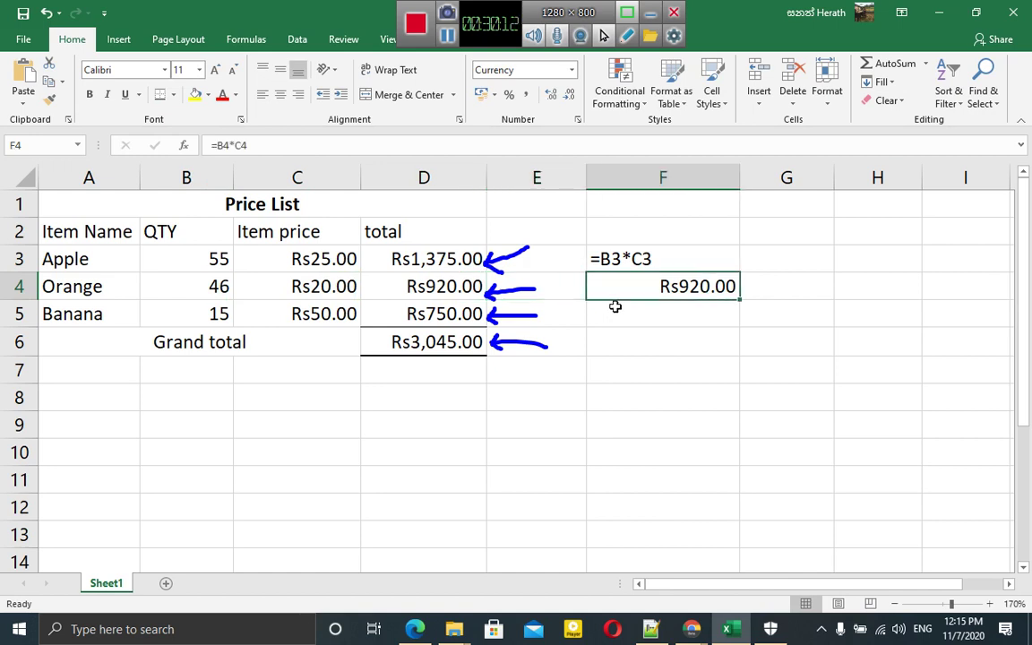
double_click(590, 286)
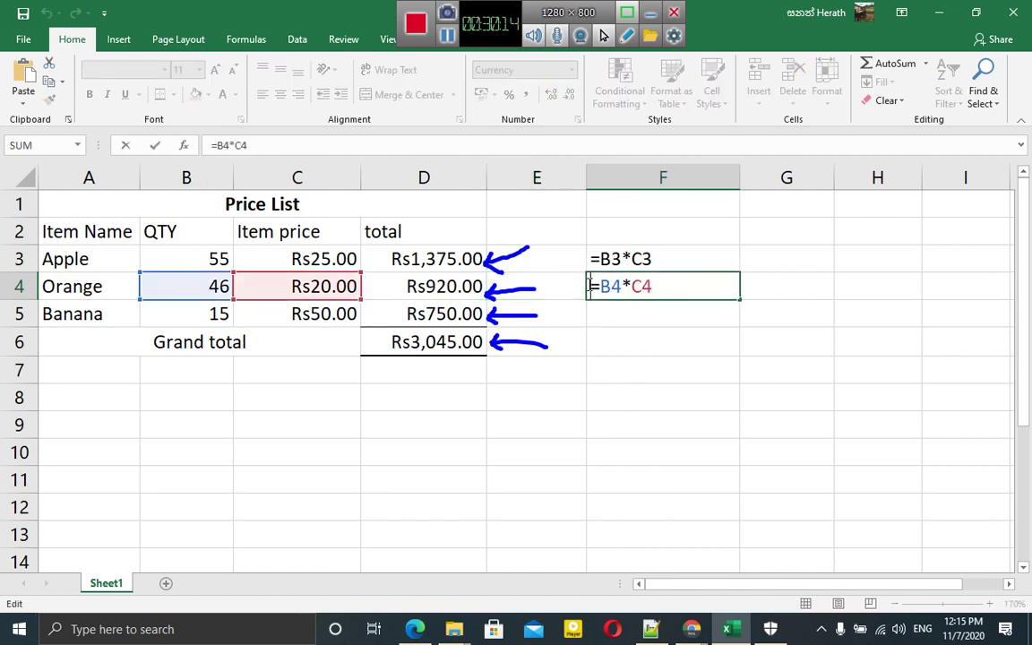
text(')
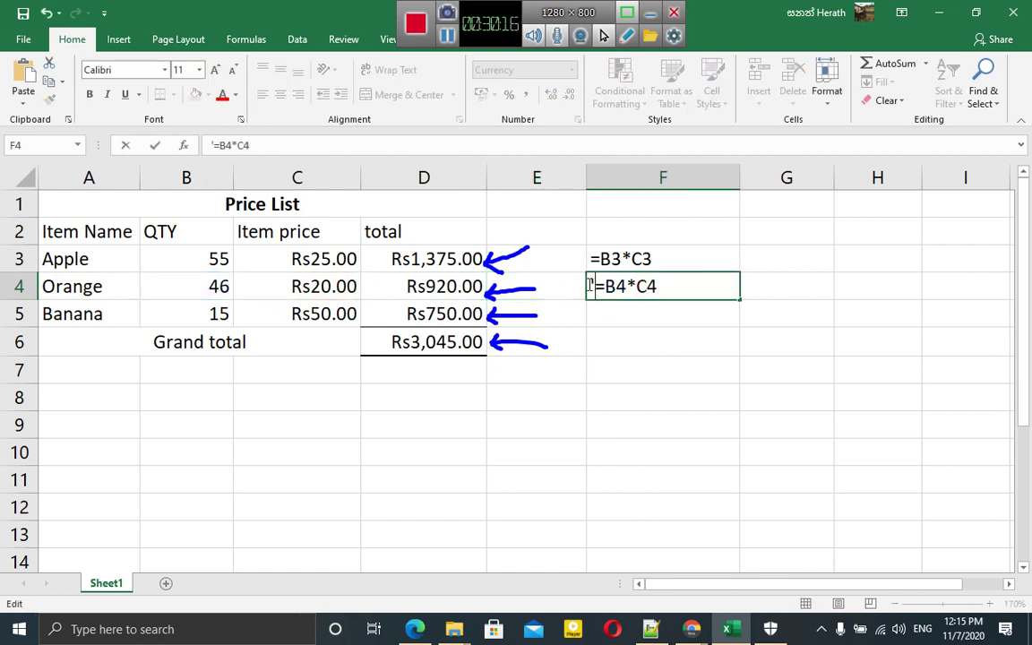
key(Return)
- Enter '=B5*C5 in F5 and type '=D3+D4+D5 into F6
text(')
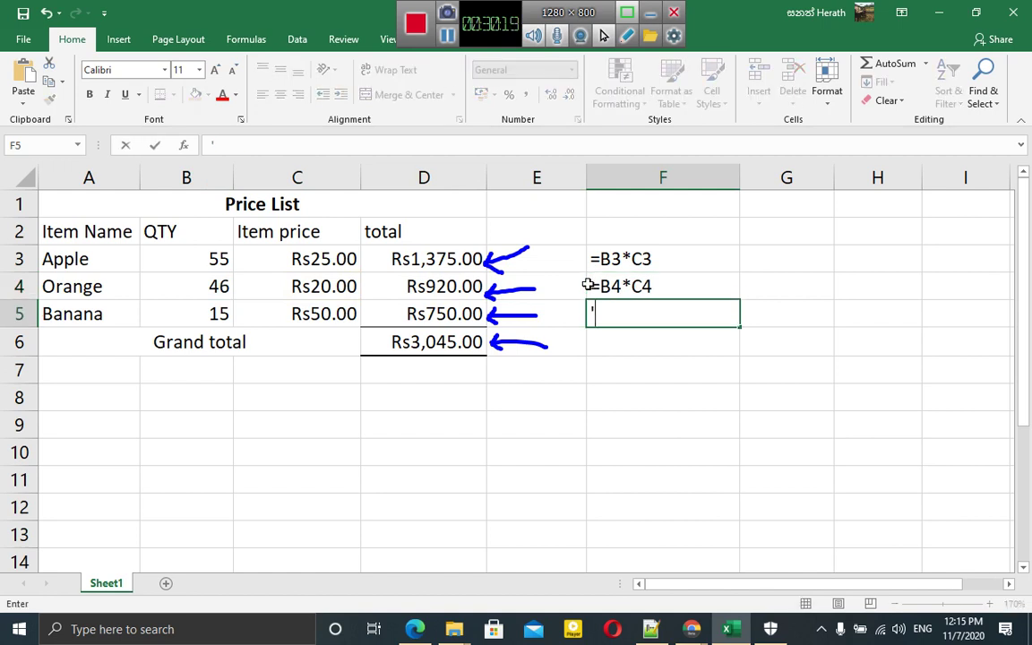
text(=B)
text(5*)
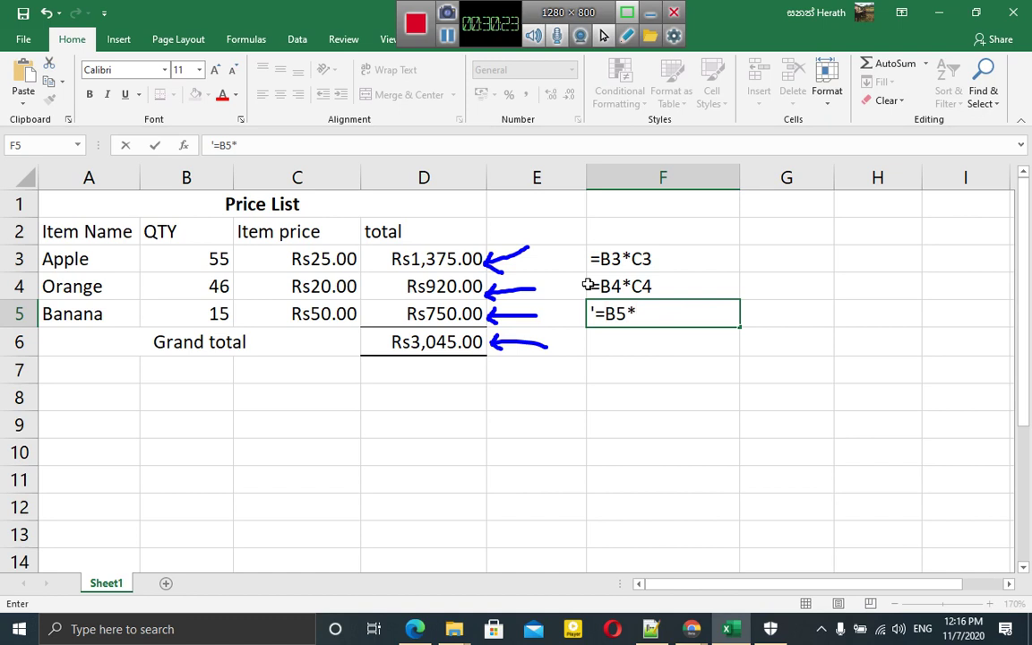
text(C5)
key(Return)
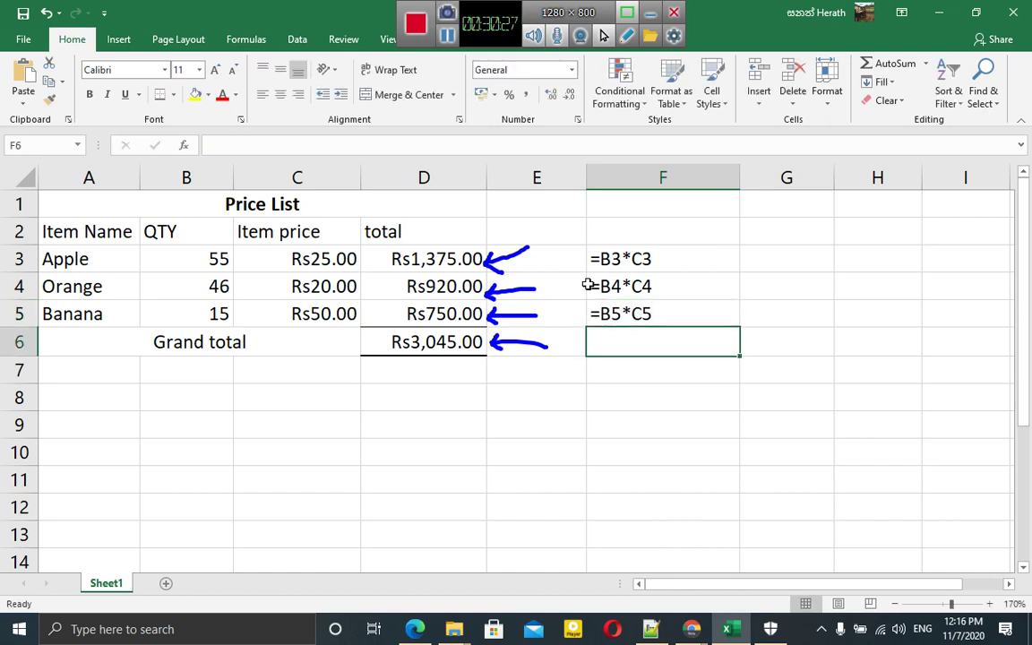
text('=)
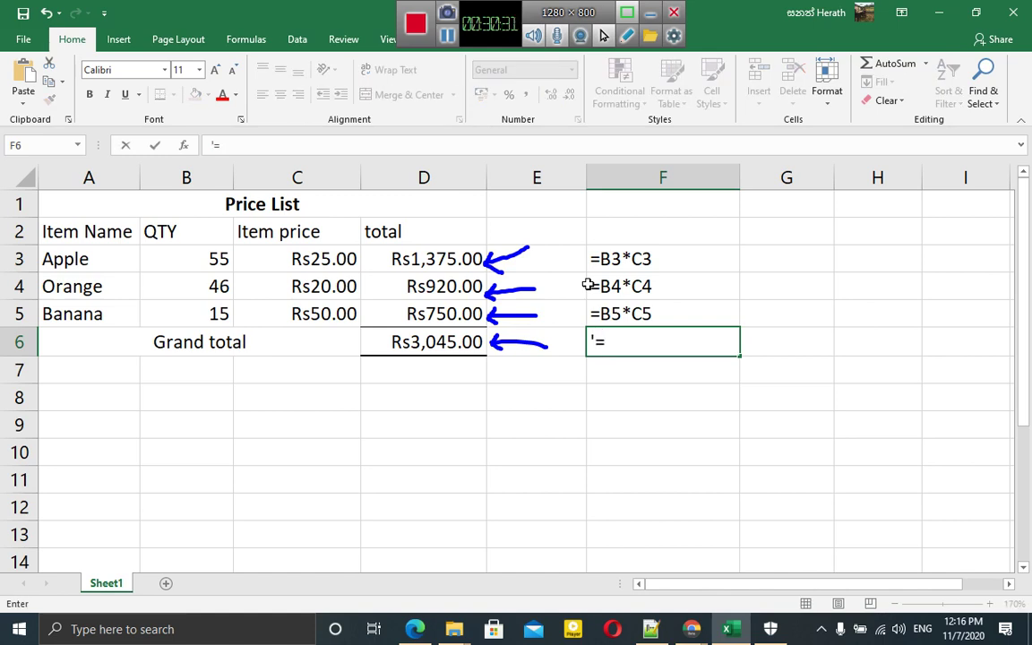
text(D3)
text(+D)
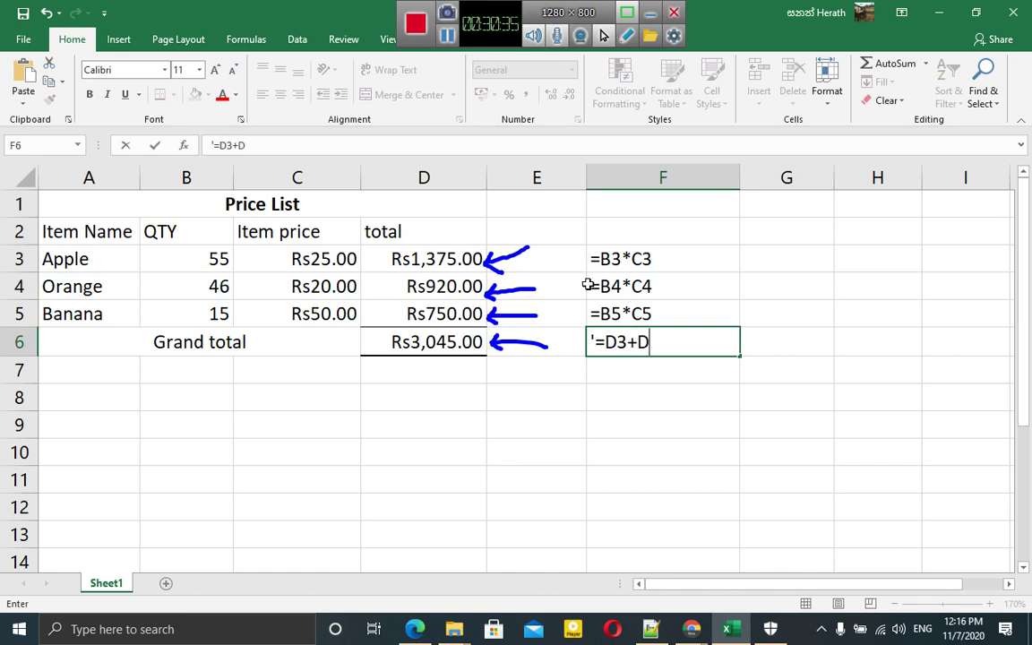
text(4+)
text(D5)
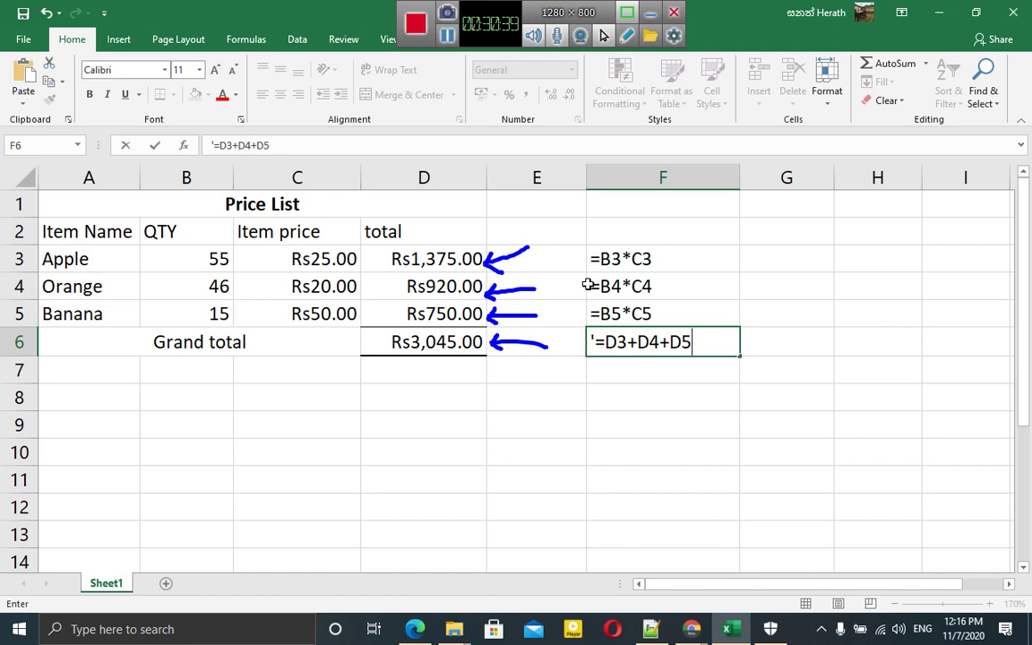
- Commit '=D3+D4+D5 in F6 so it displays as text
key(Return)
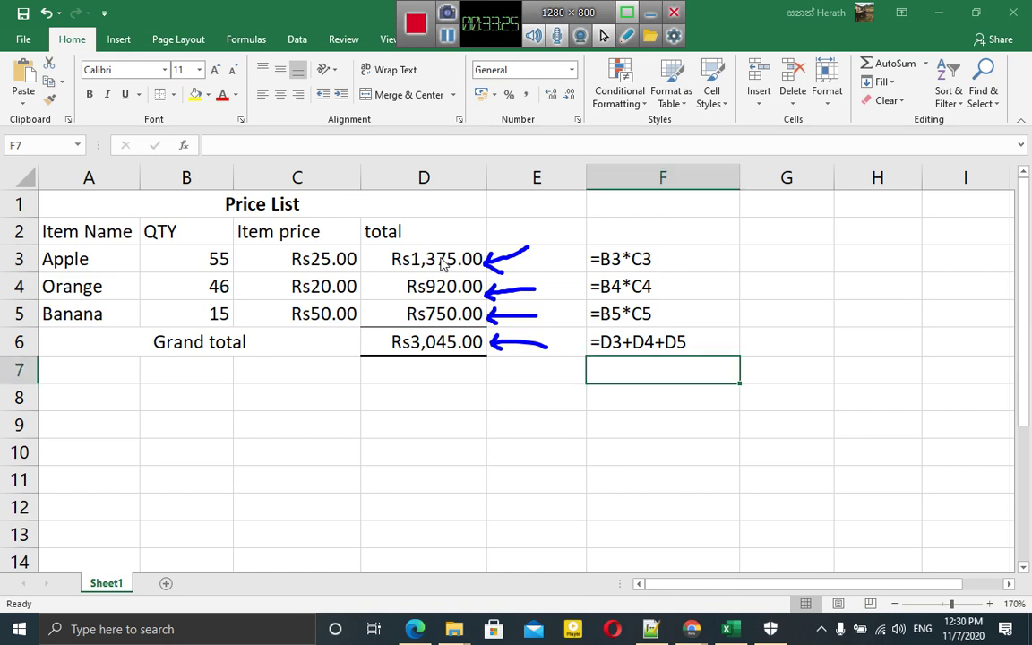
click(441, 258)
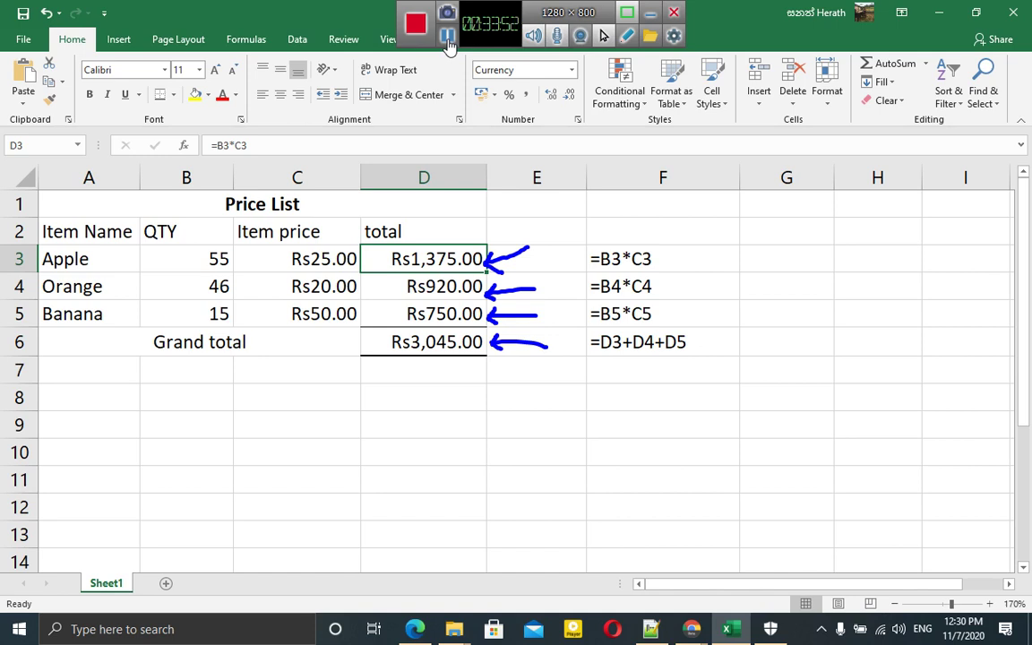
click(449, 45)
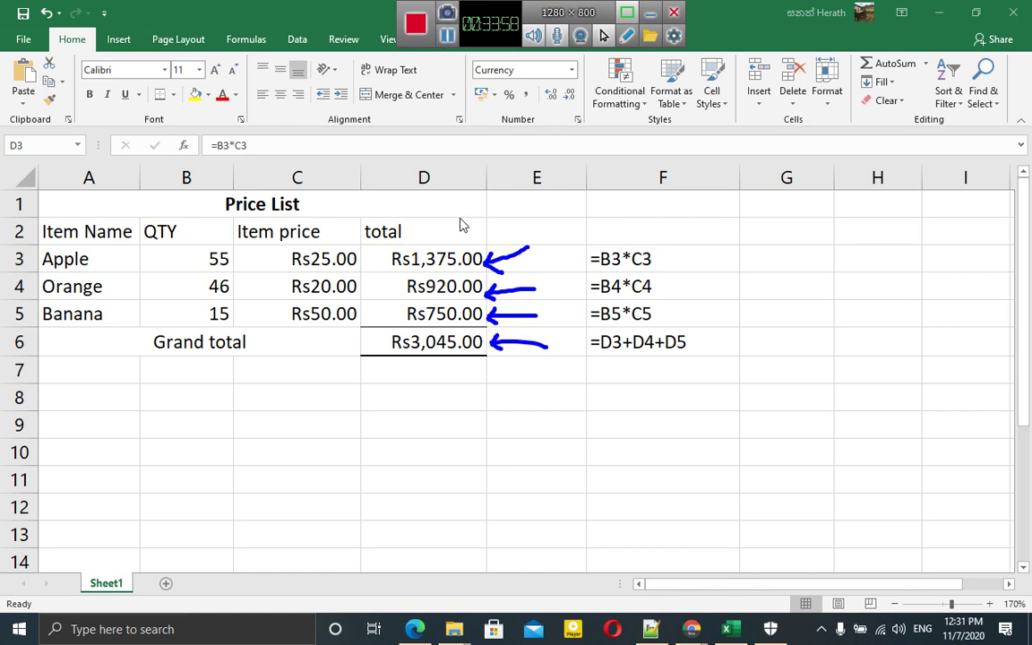
click(436, 258)
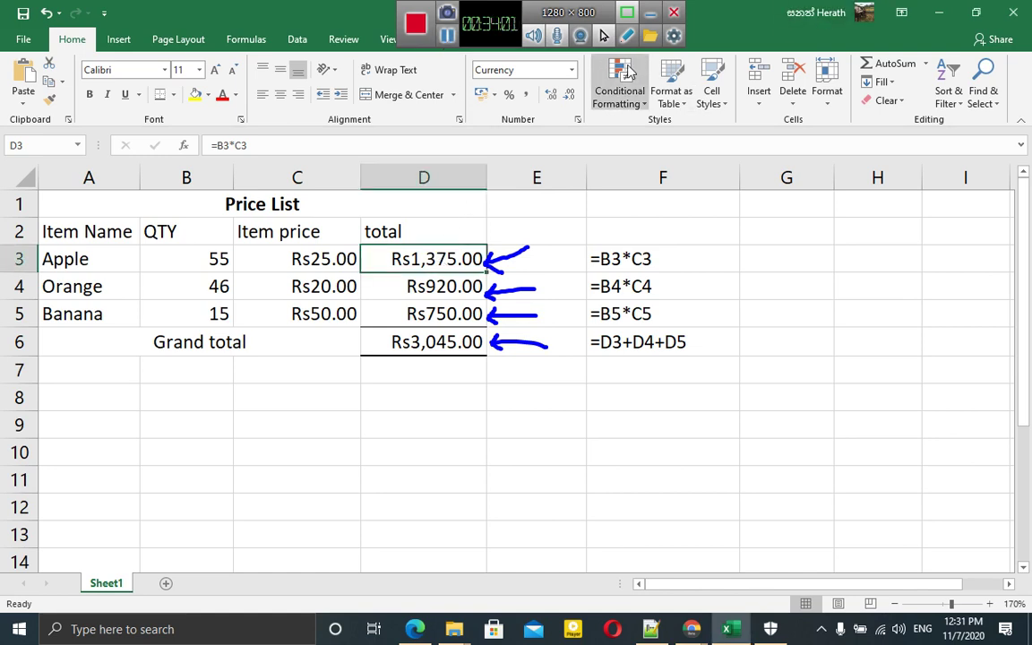
click(603, 35)
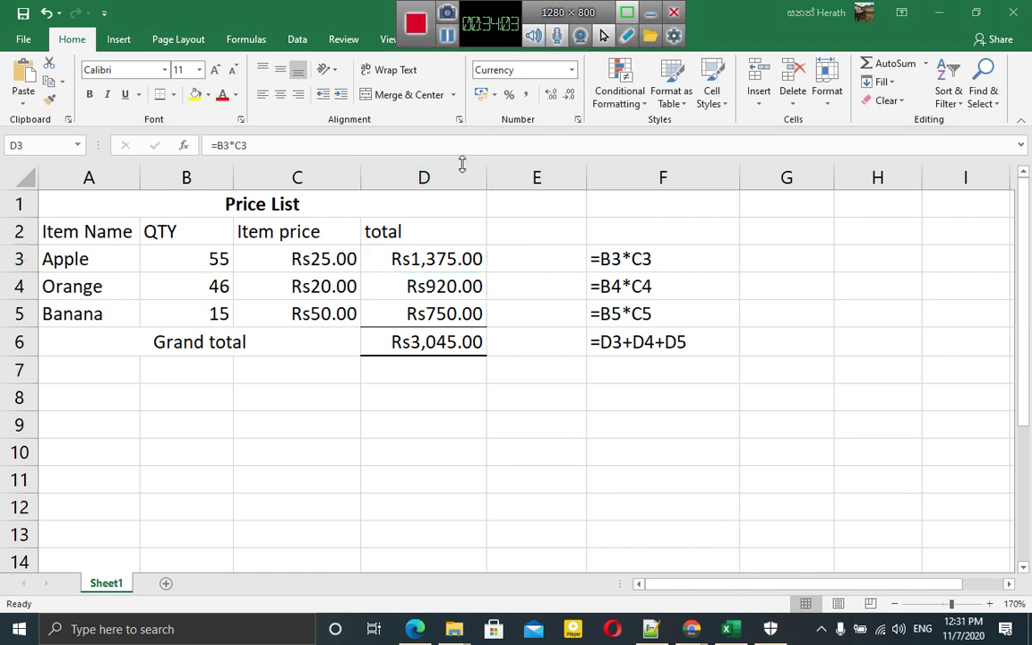
- Inspect D3 and the Grand total formula in D6 on the finished Price List
click(426, 258)
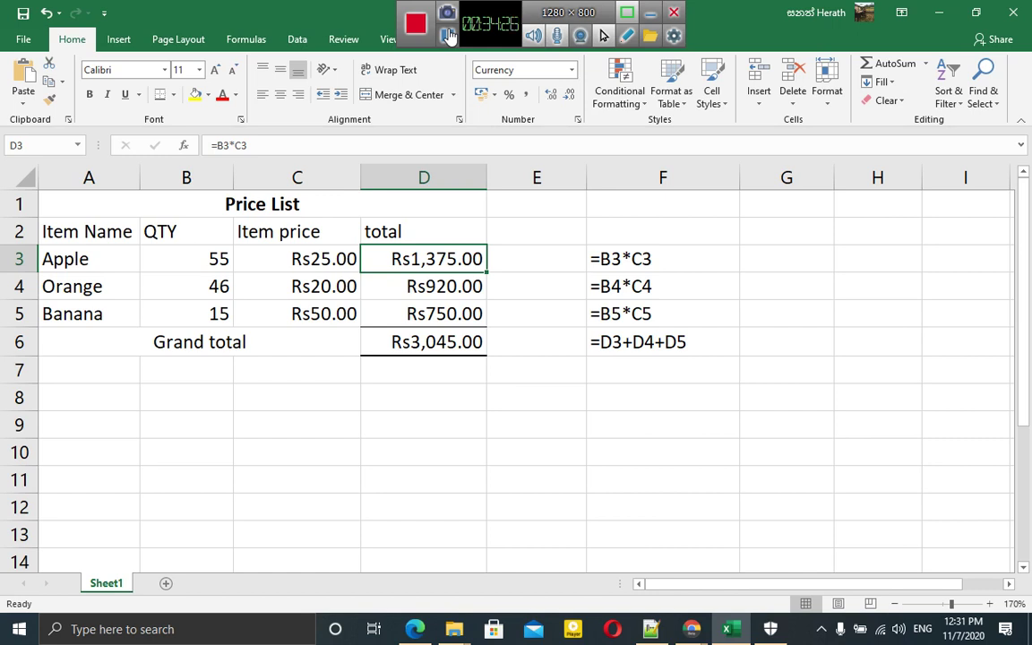
click(448, 34)
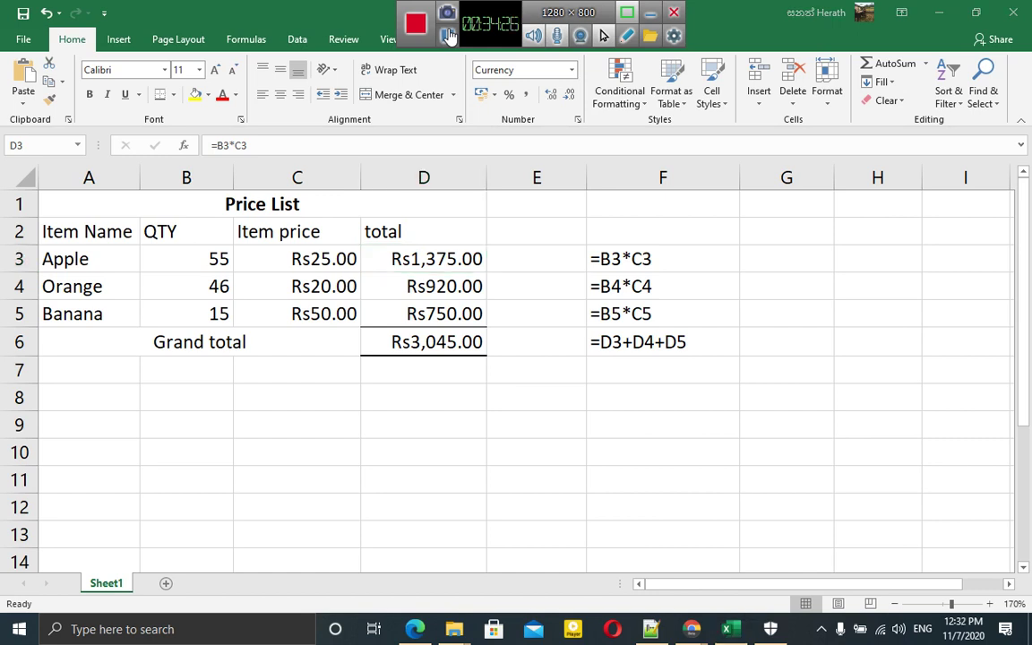
click(421, 262)
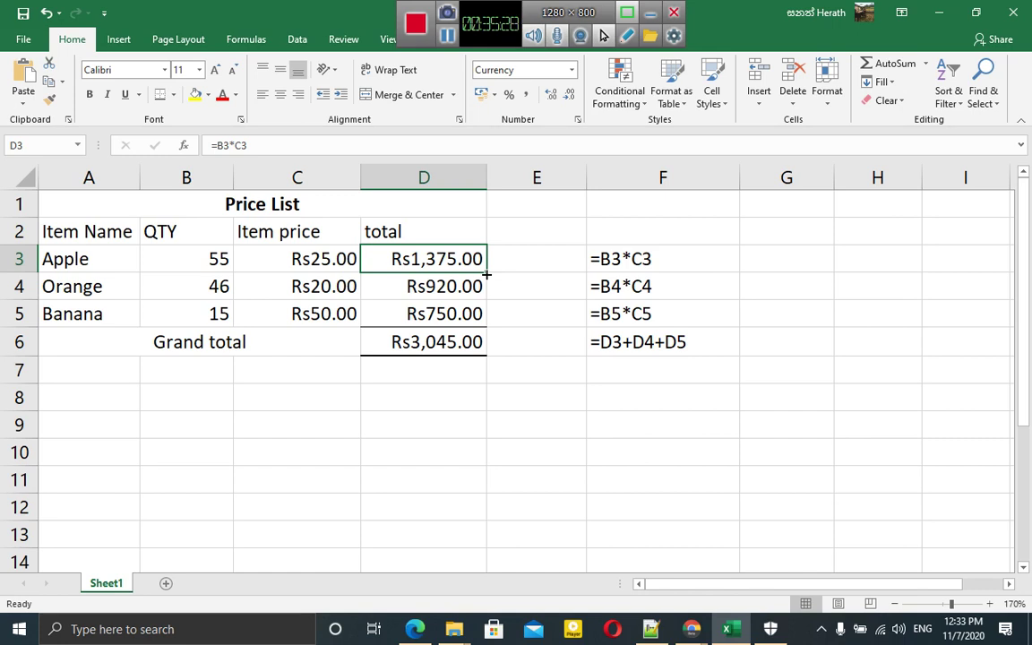
click(452, 47)
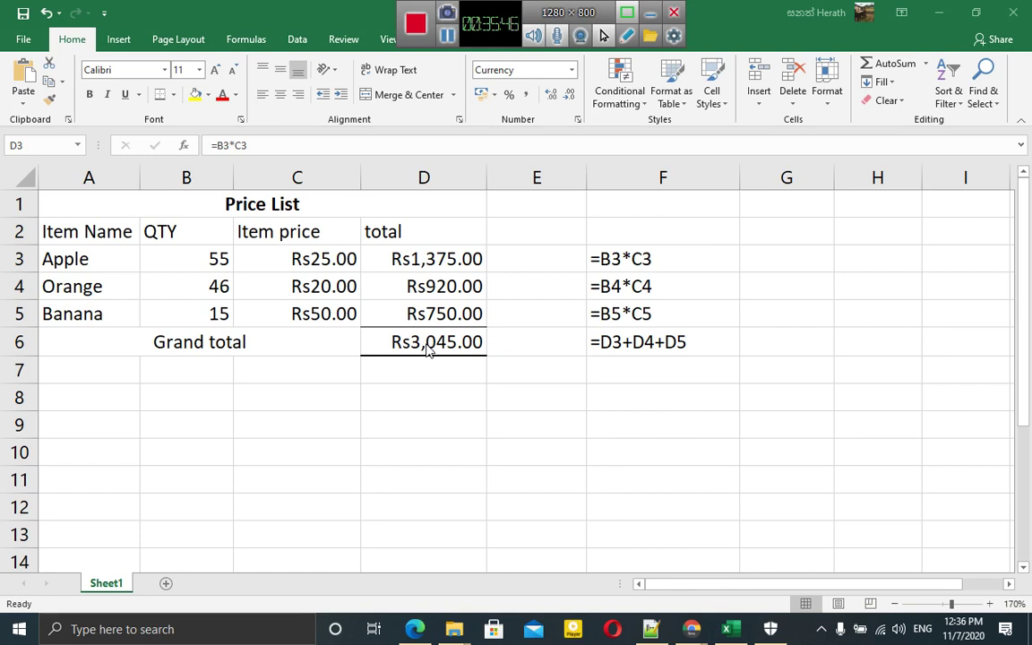
click(428, 351)
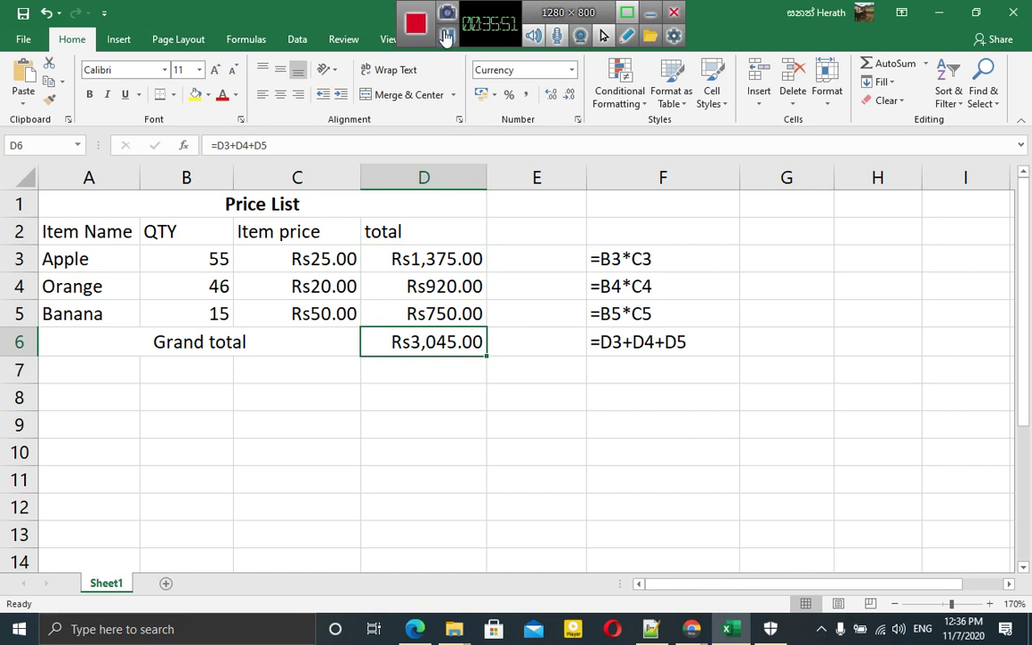
click(446, 36)
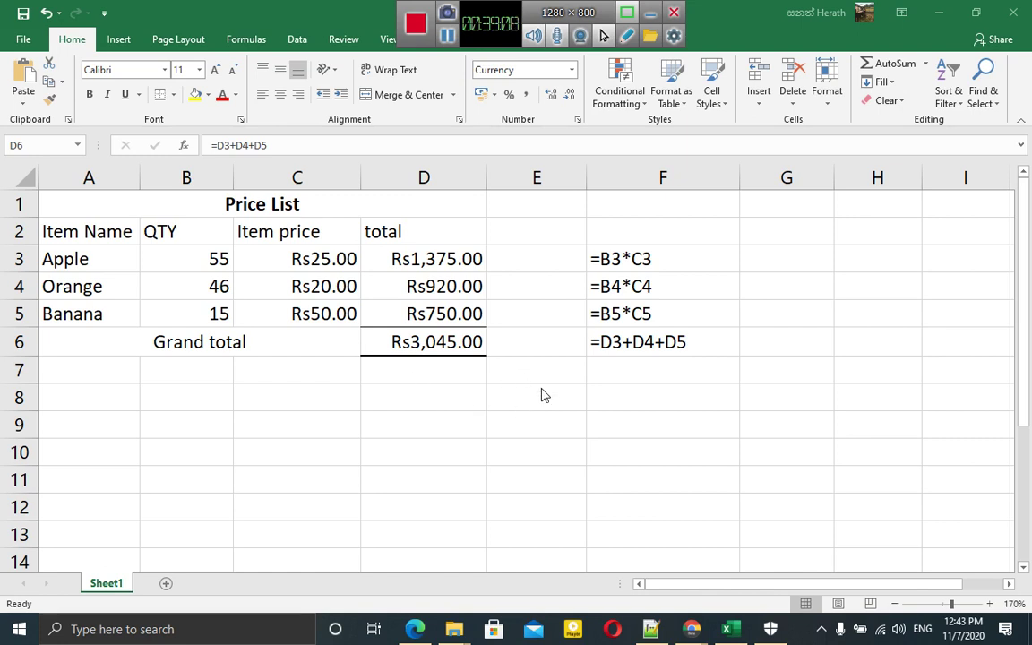
click(403, 342)
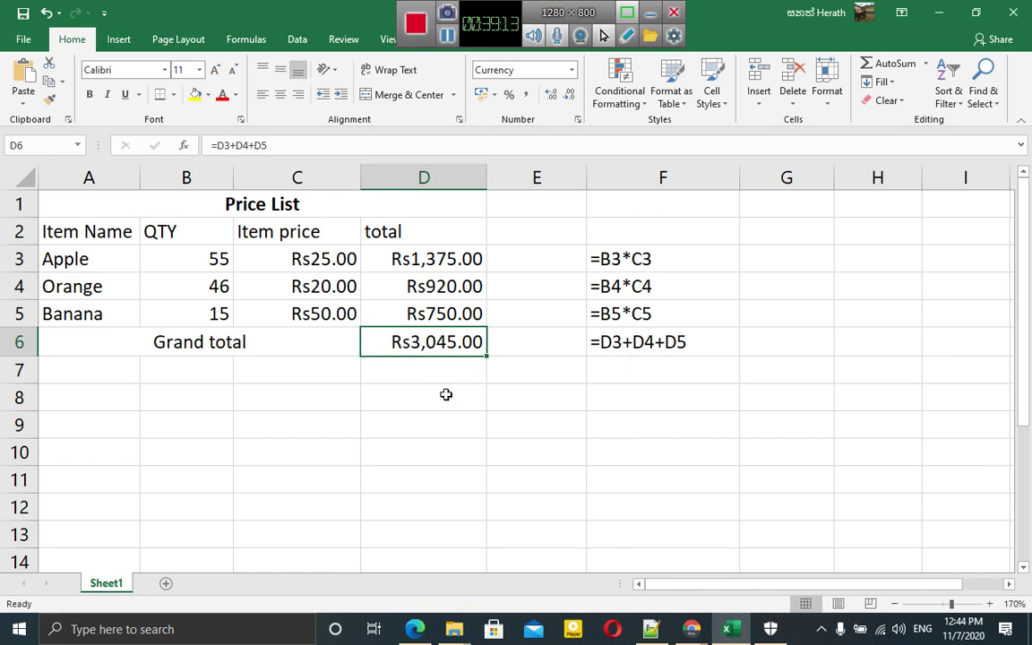
- Clear the old Grand total in D6 and the formula text in F6
key(Delete)
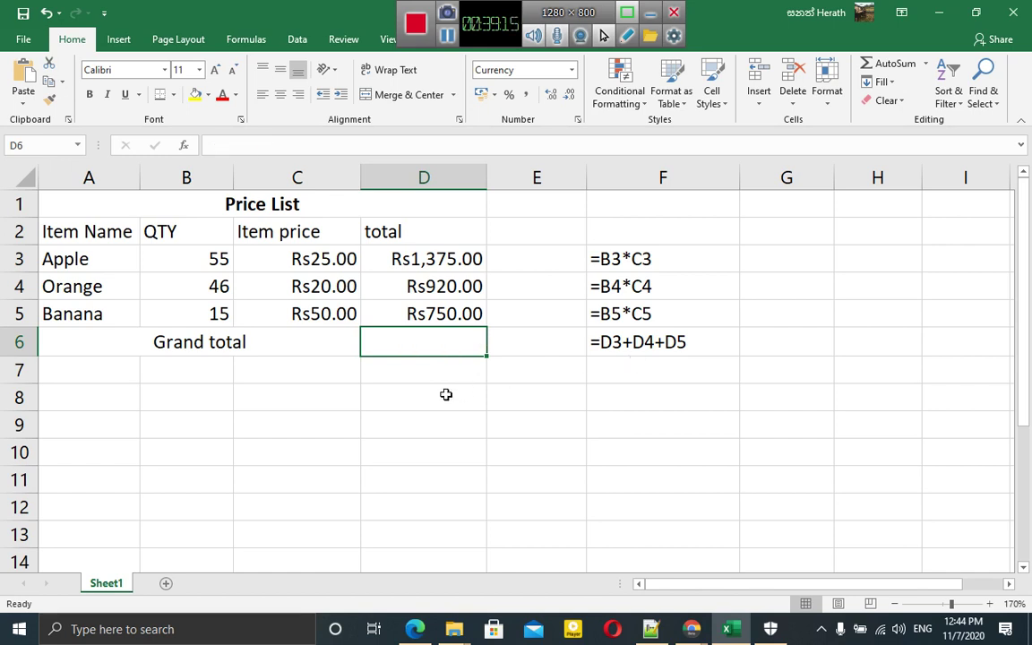
click(650, 341)
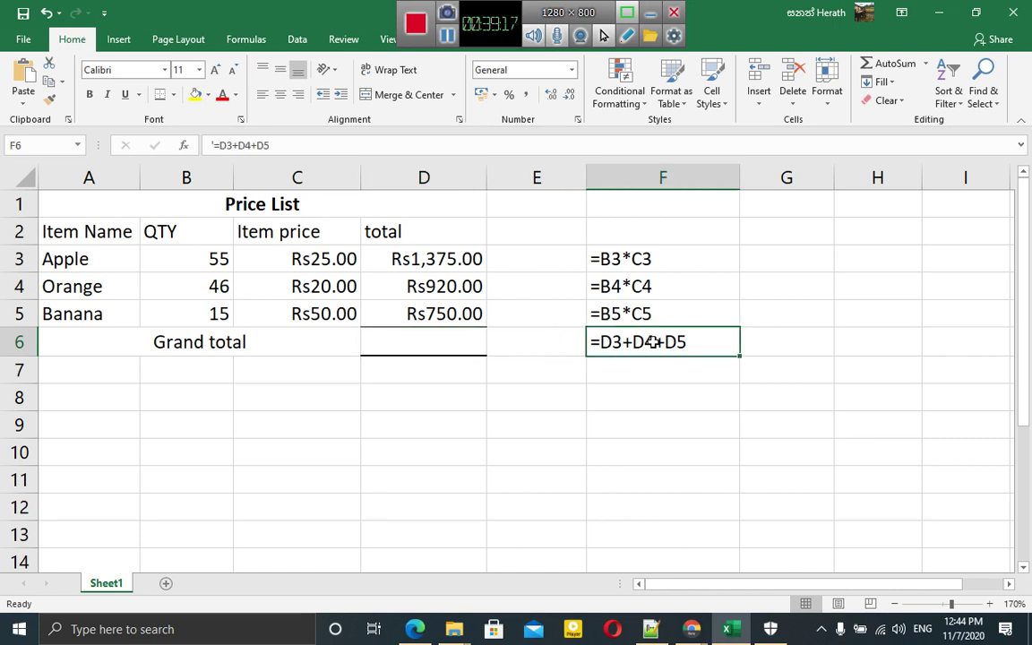
key(Delete)
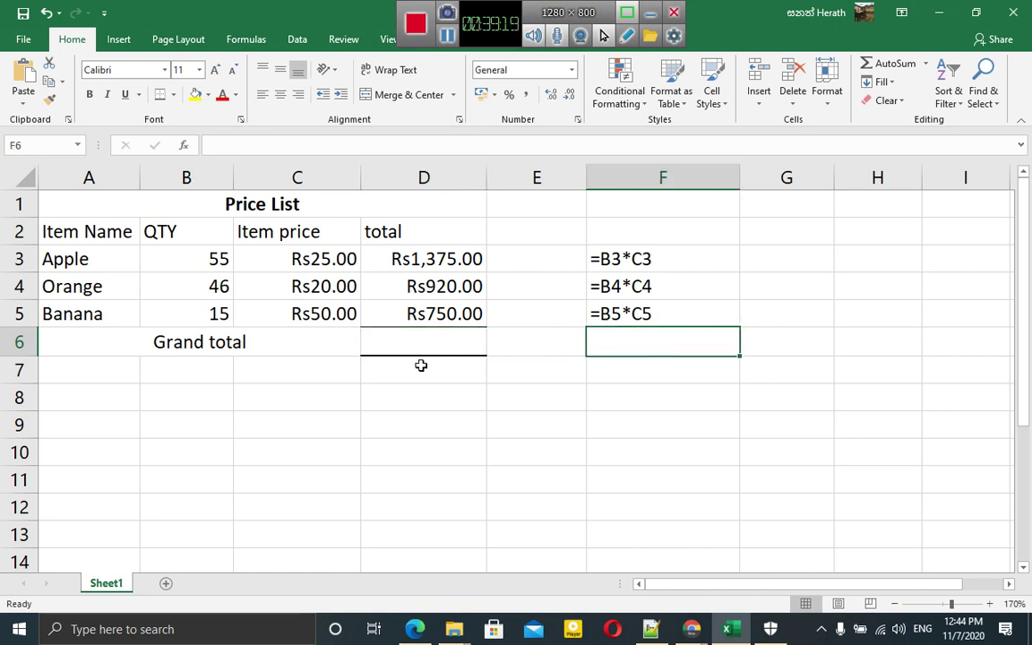
click(417, 347)
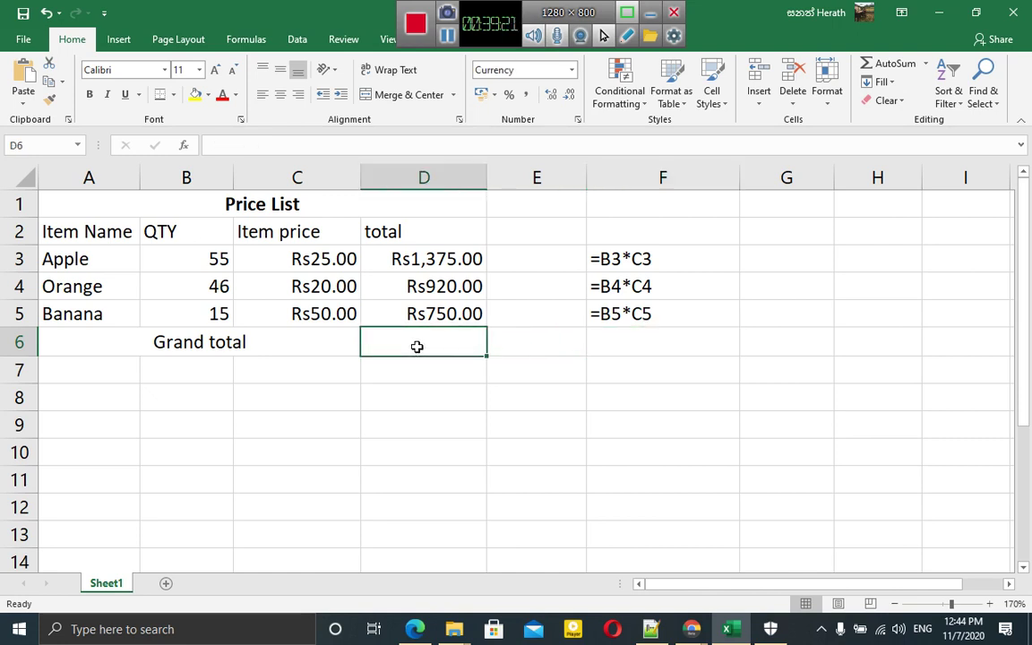
- Enter =SUM(D3:D5) in D6 as the Grand total
text(=)
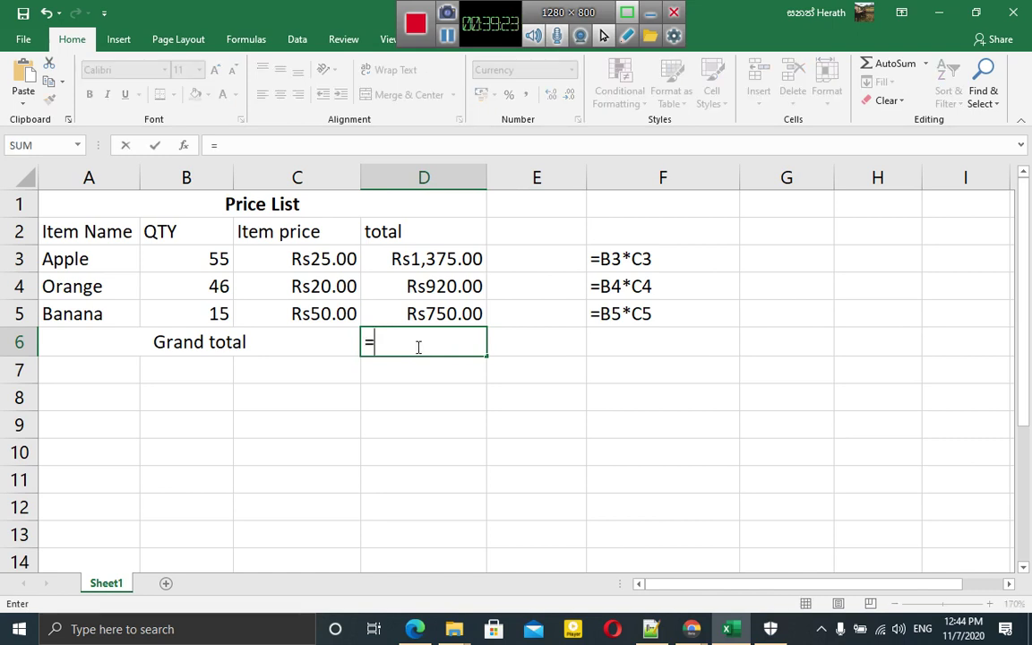
text(su)
text(m)
key(BackSpace)
key(BackSpace)
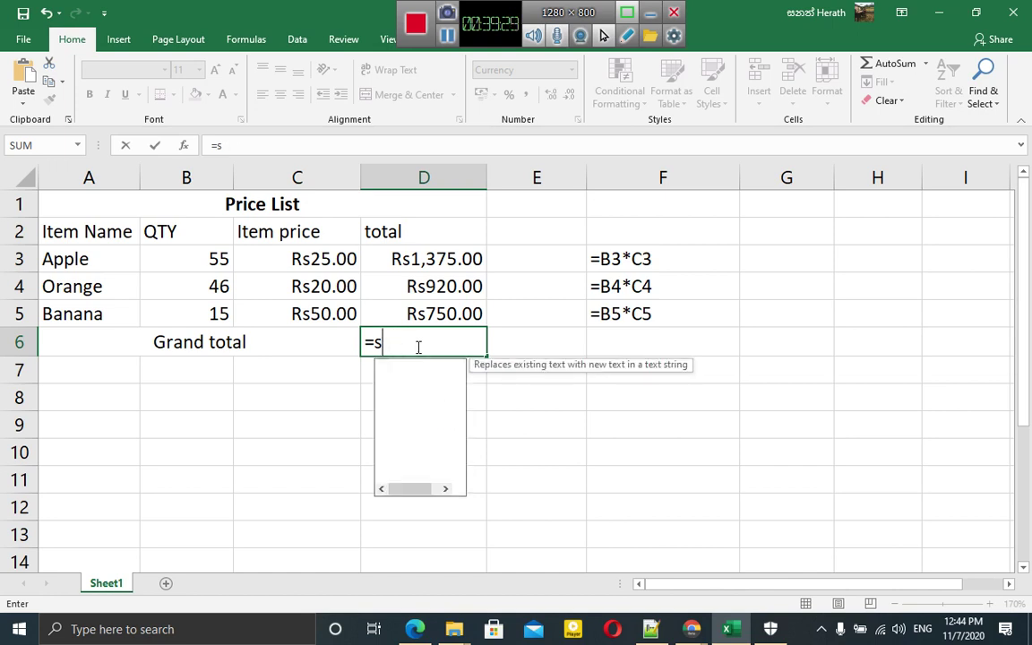
key(BackSpace)
text(S)
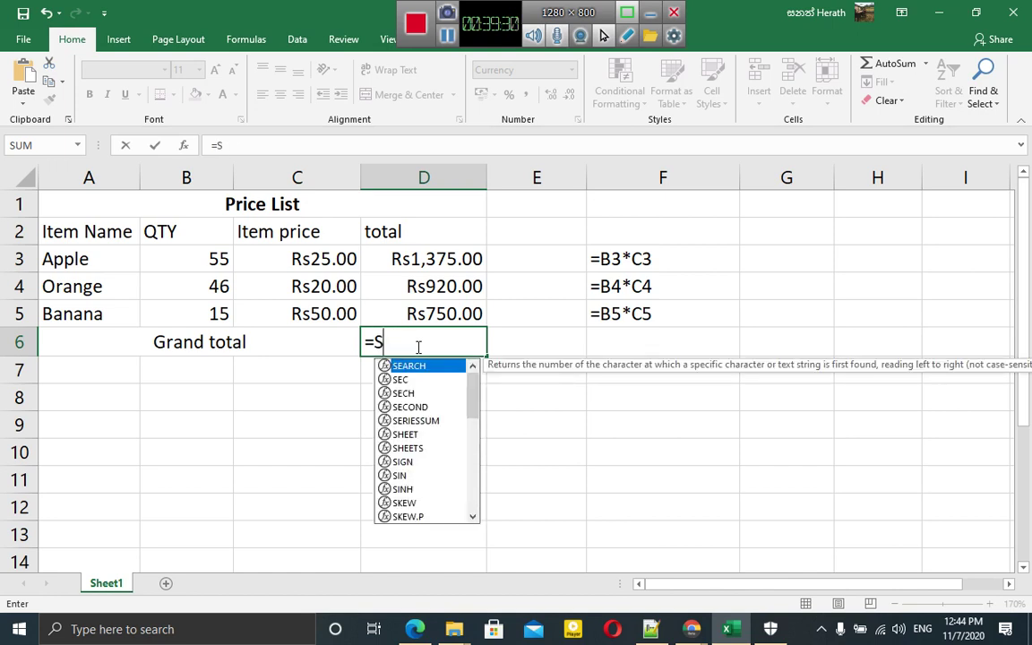
text(UM)
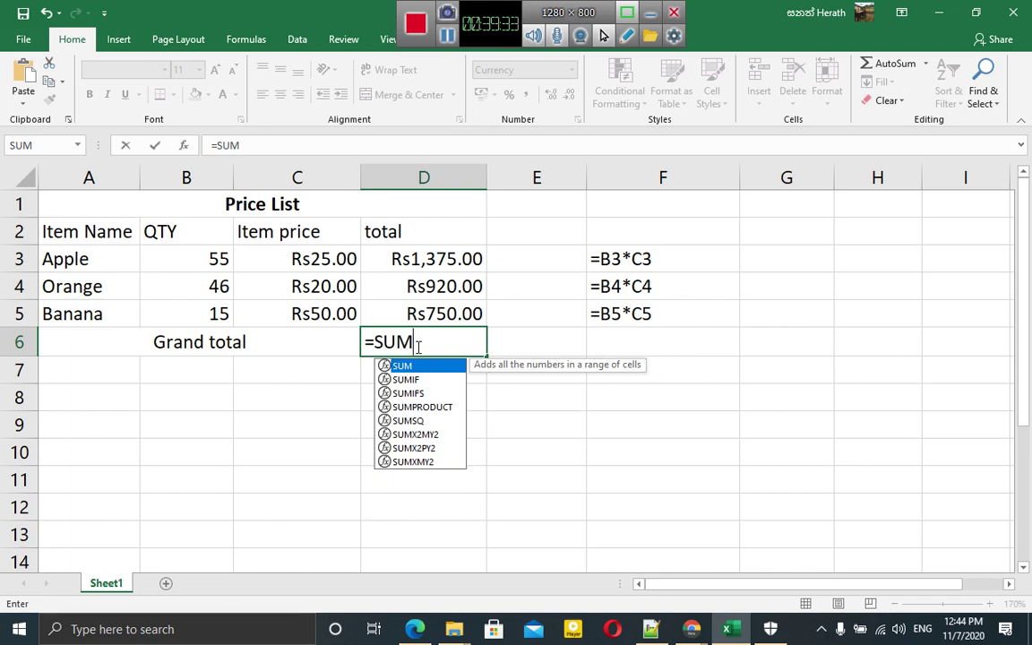
text(()
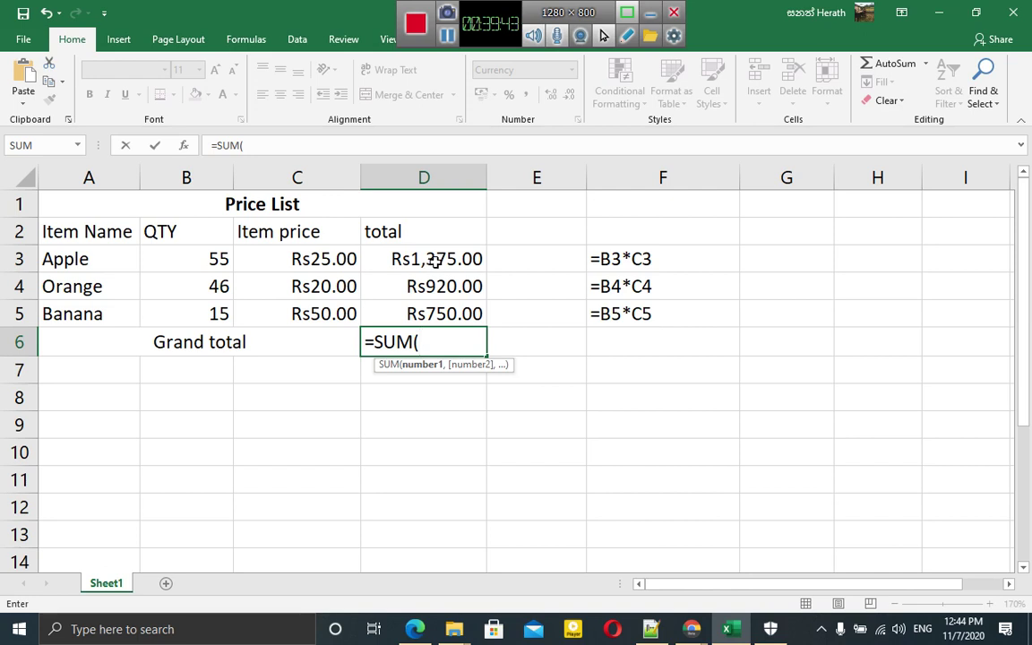
click(436, 260)
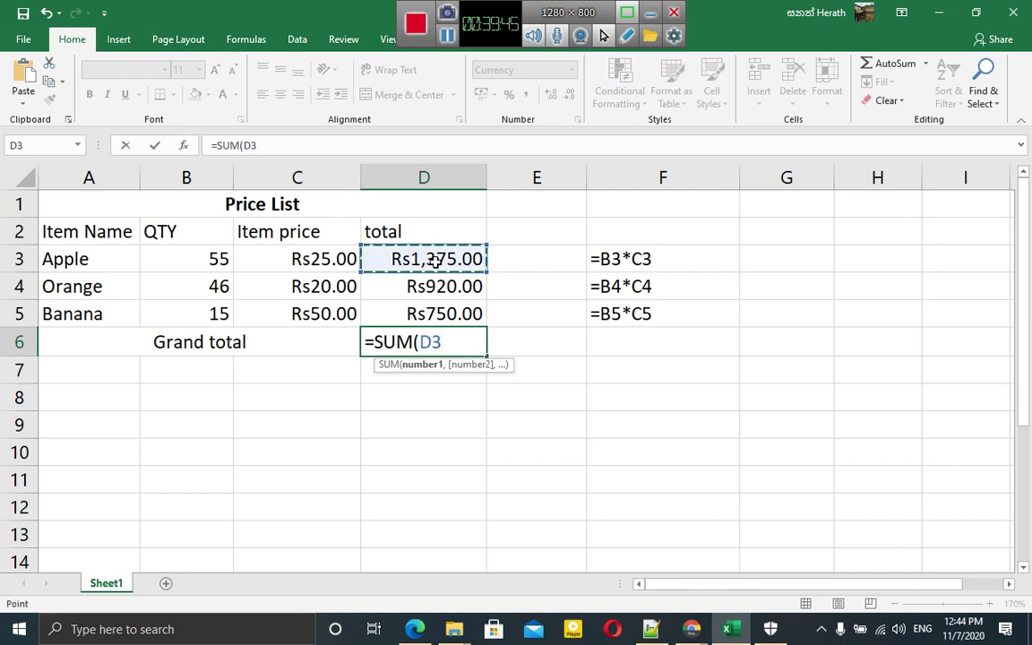
key(F8)
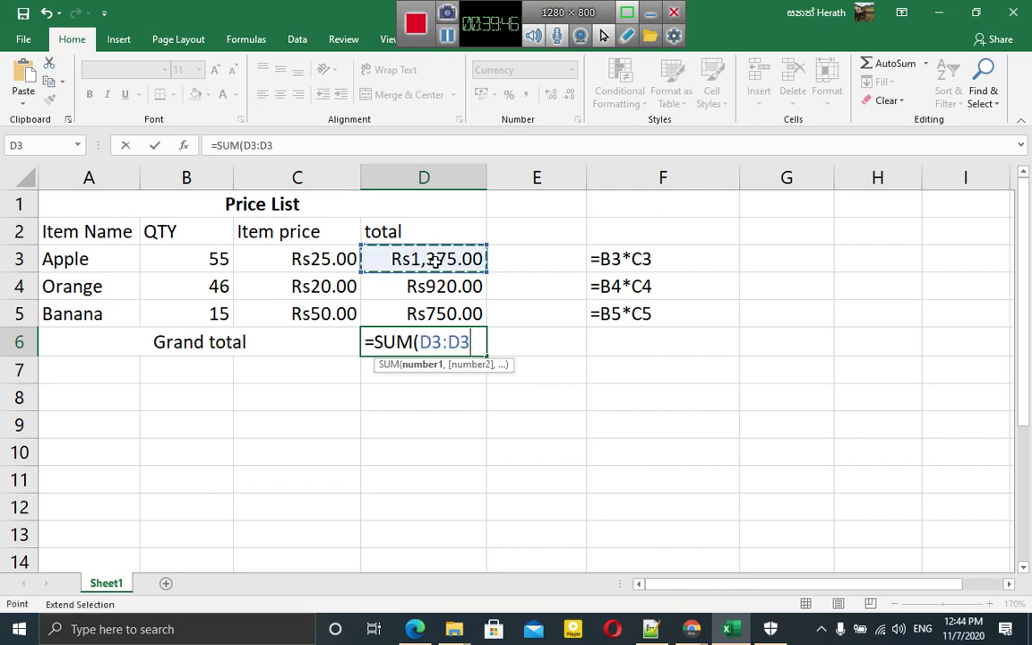
key(BackSpace)
key(BackSpace)
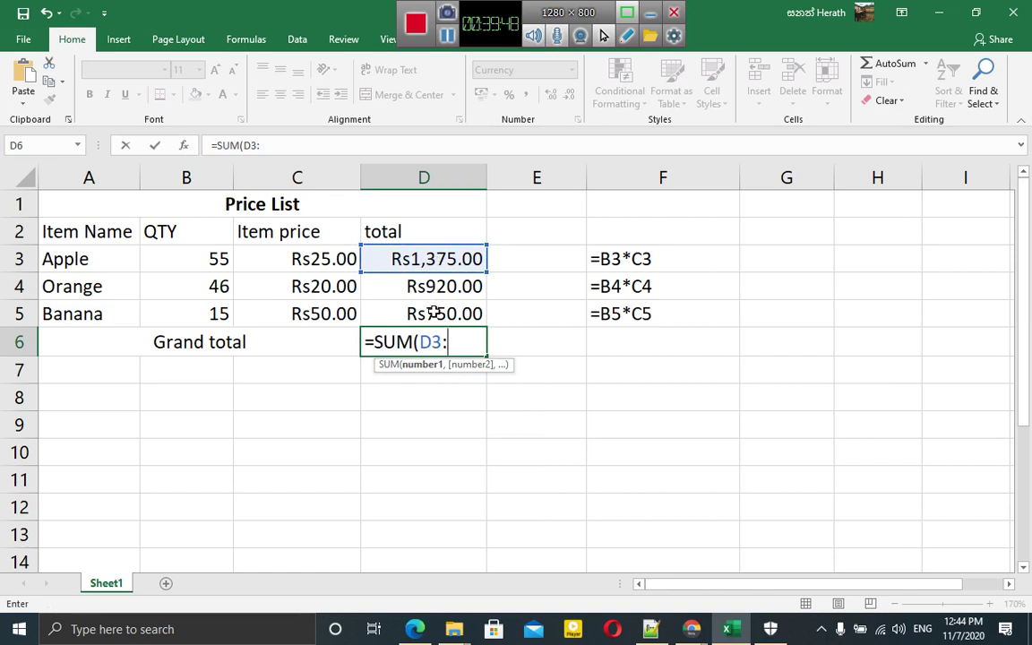
click(436, 312)
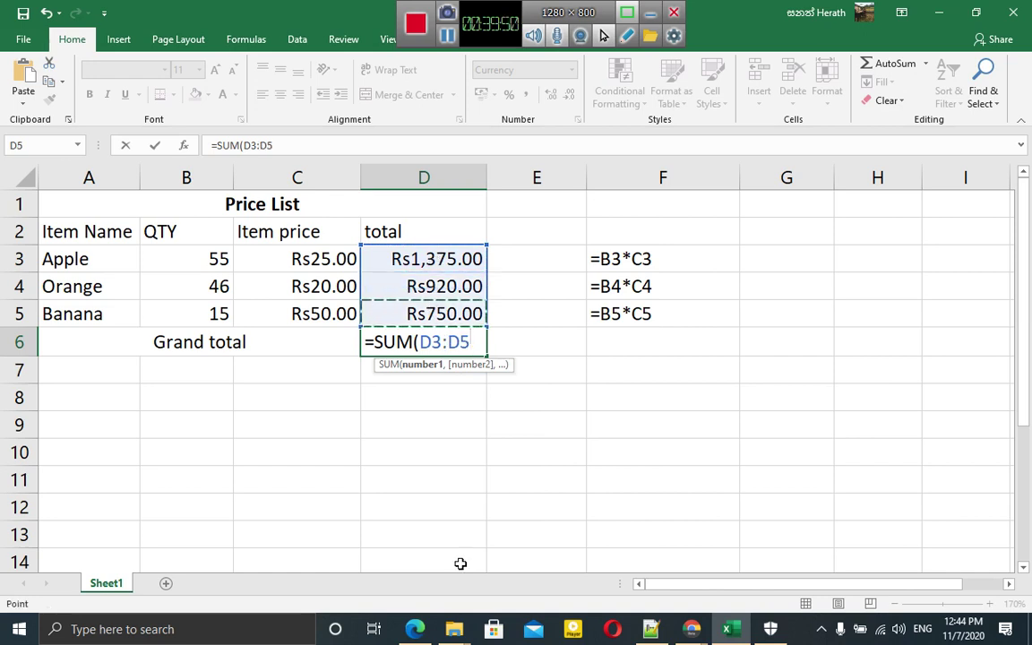
key(BackSpace)
key(BackSpace)
key(BackSpace)
key(BackSpace)
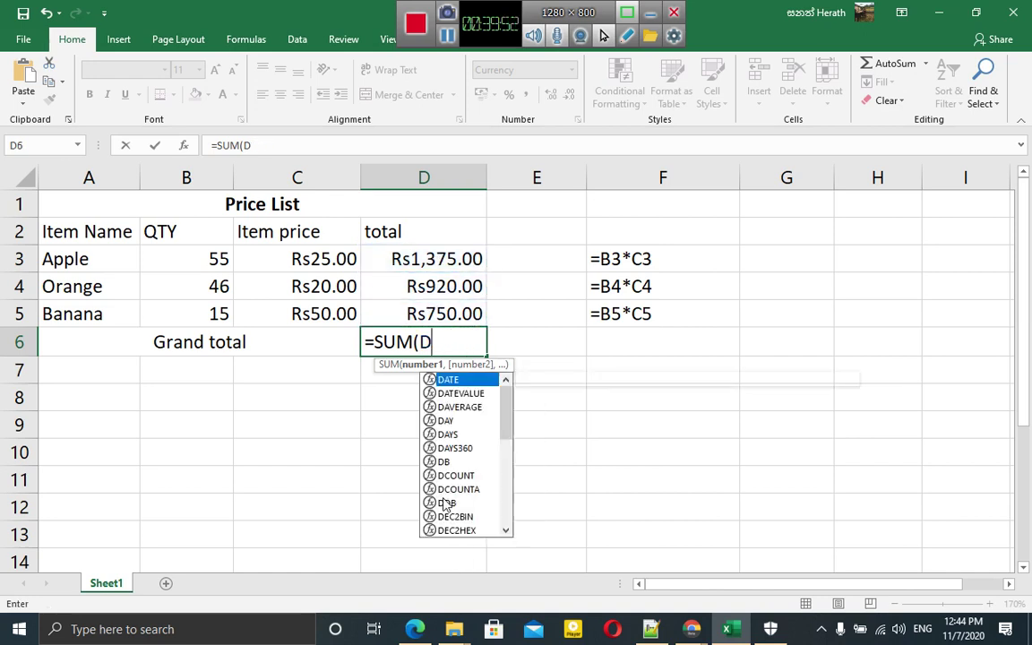
key(BackSpace)
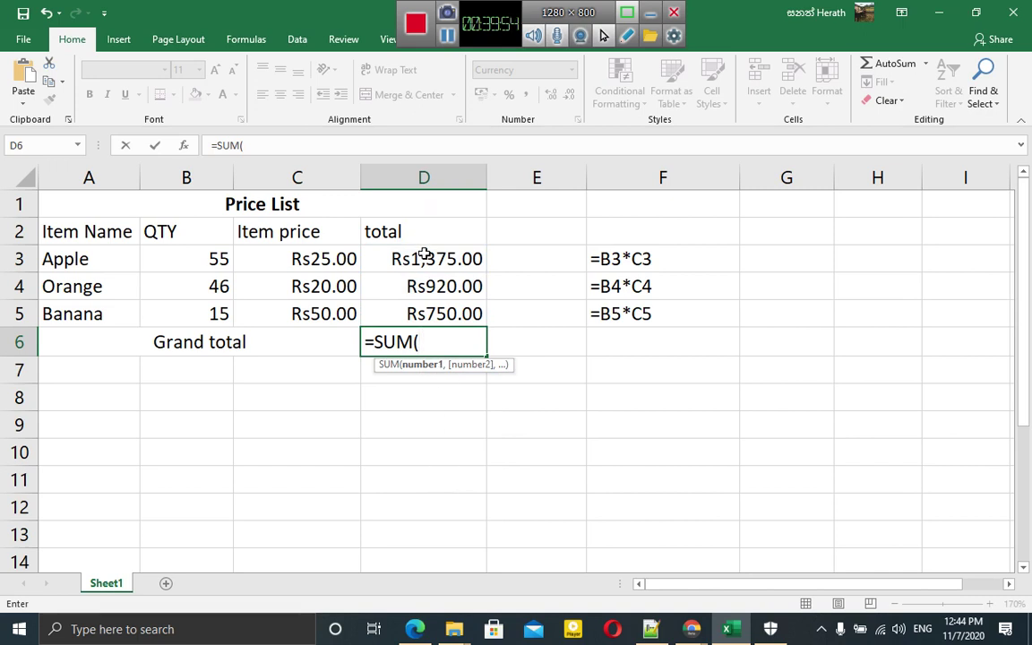
drag(427, 258, 421, 309)
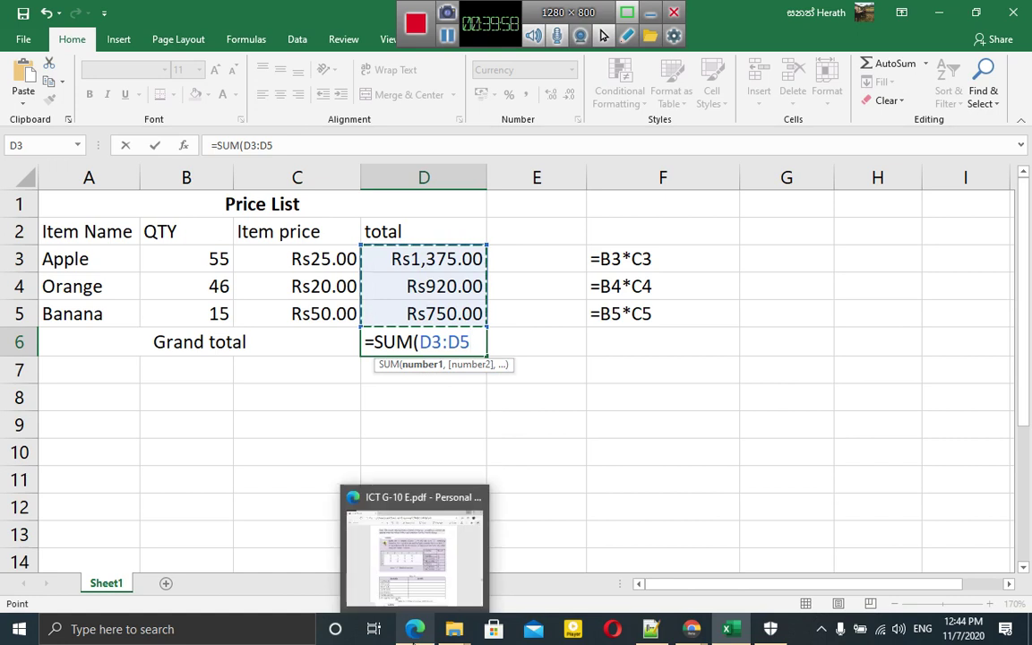
text())
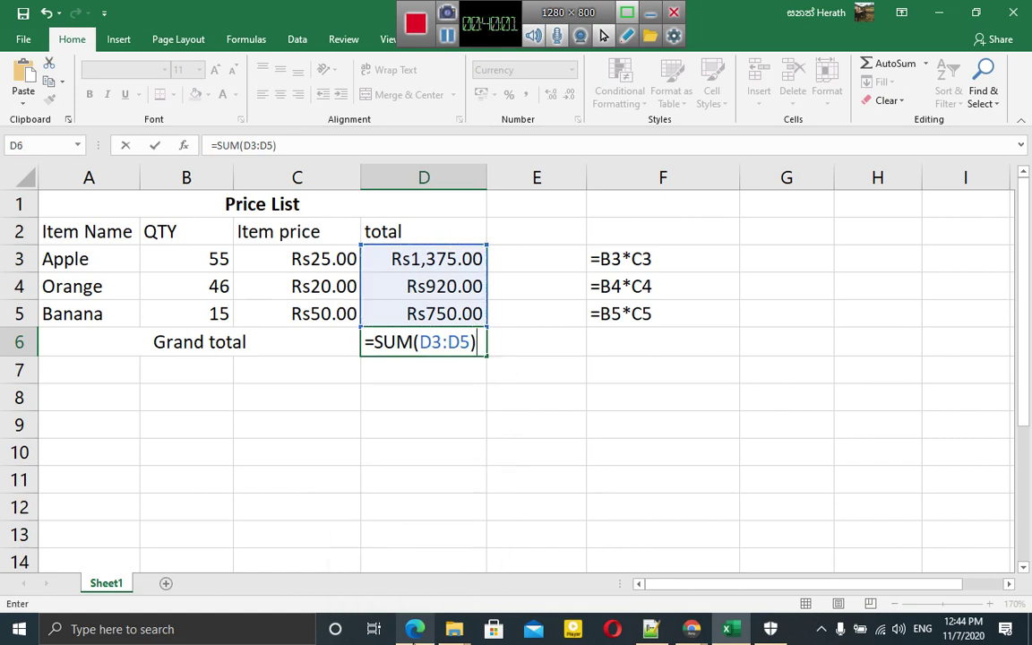
key(Return)
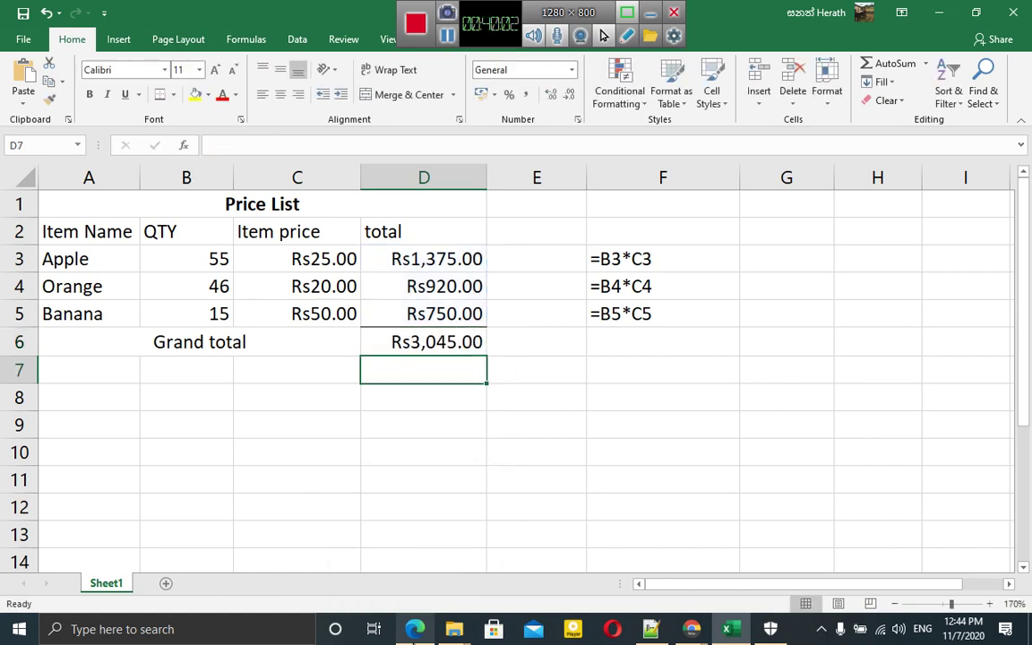
- Write '=SUM(D3:D5) in F6 so the SUM formula shows as text
click(603, 338)
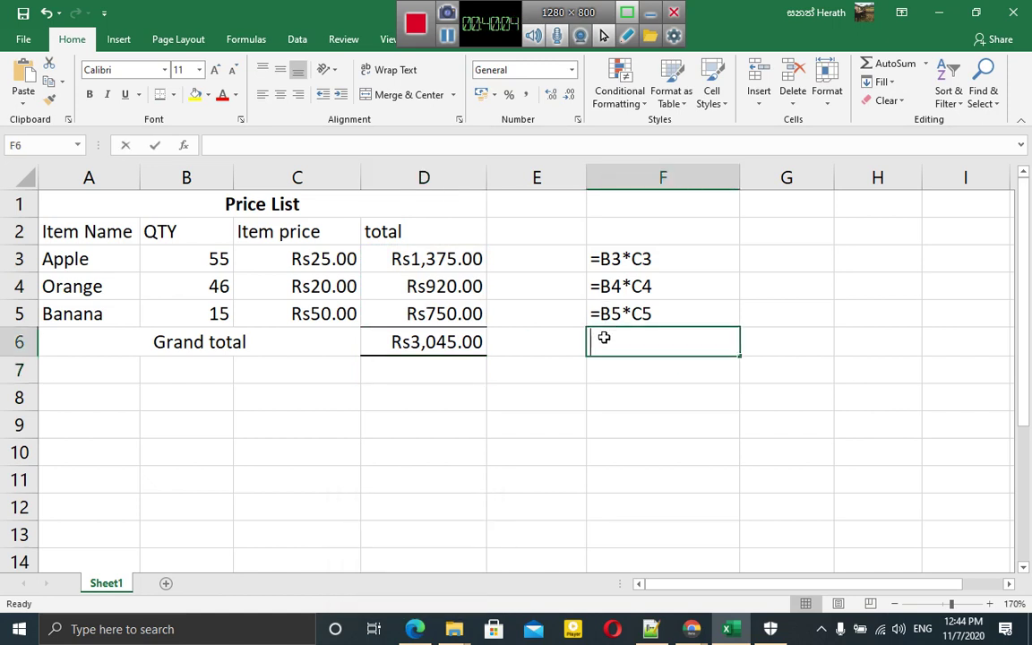
text('SU)
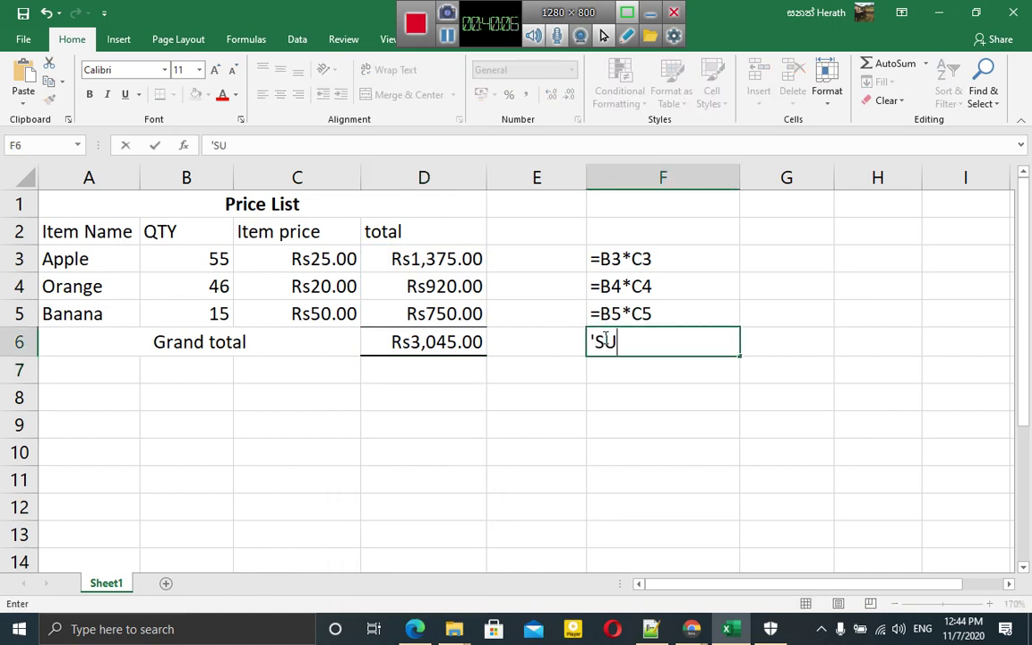
text(M)
key(Left)
key(Left)
key(Right)
key(Right)
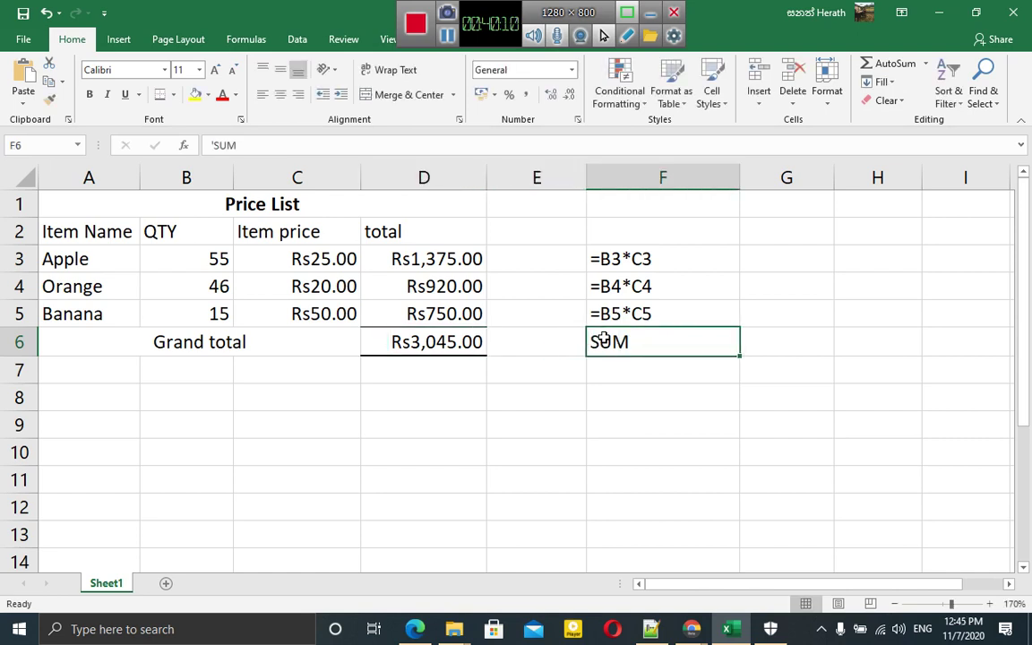
double_click(595, 342)
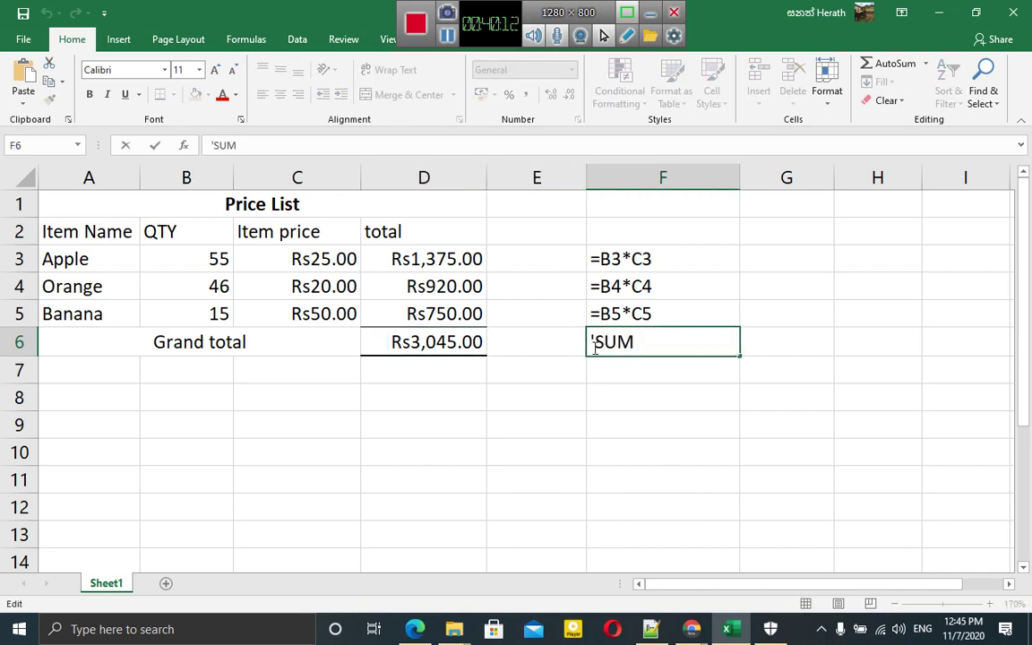
text(=)
key(Right)
key(Right)
key(Right)
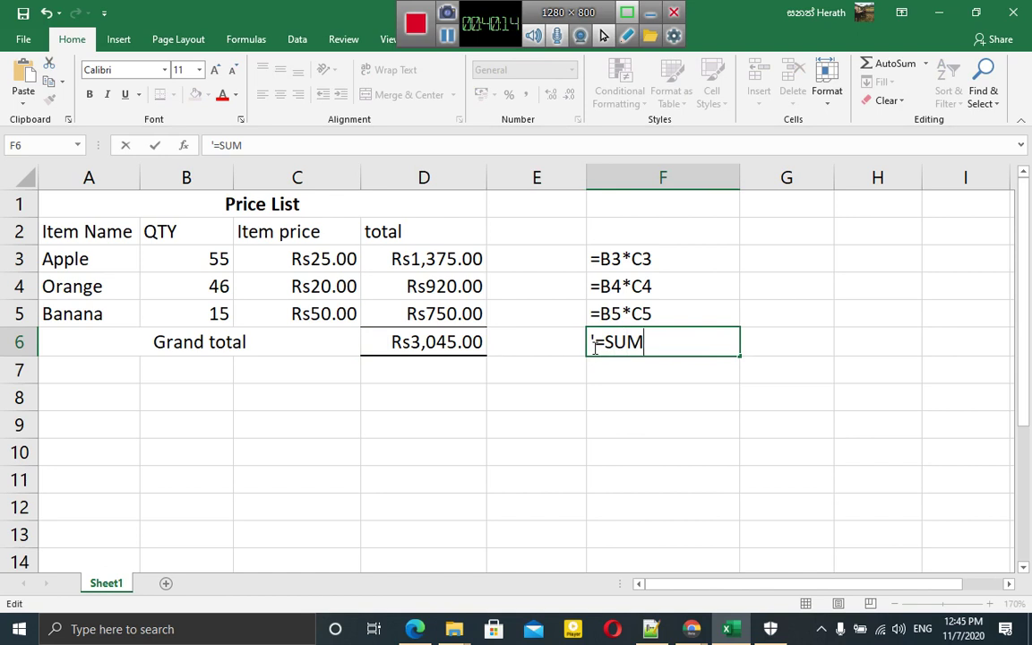
text(()
text(D3)
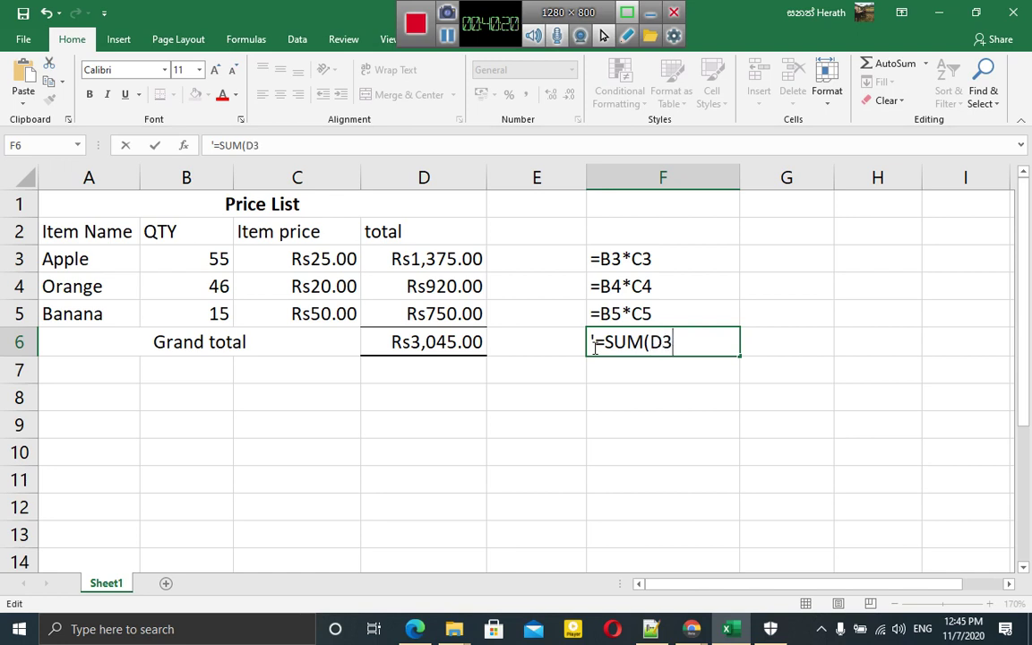
text(:)
text(D)
text(5))
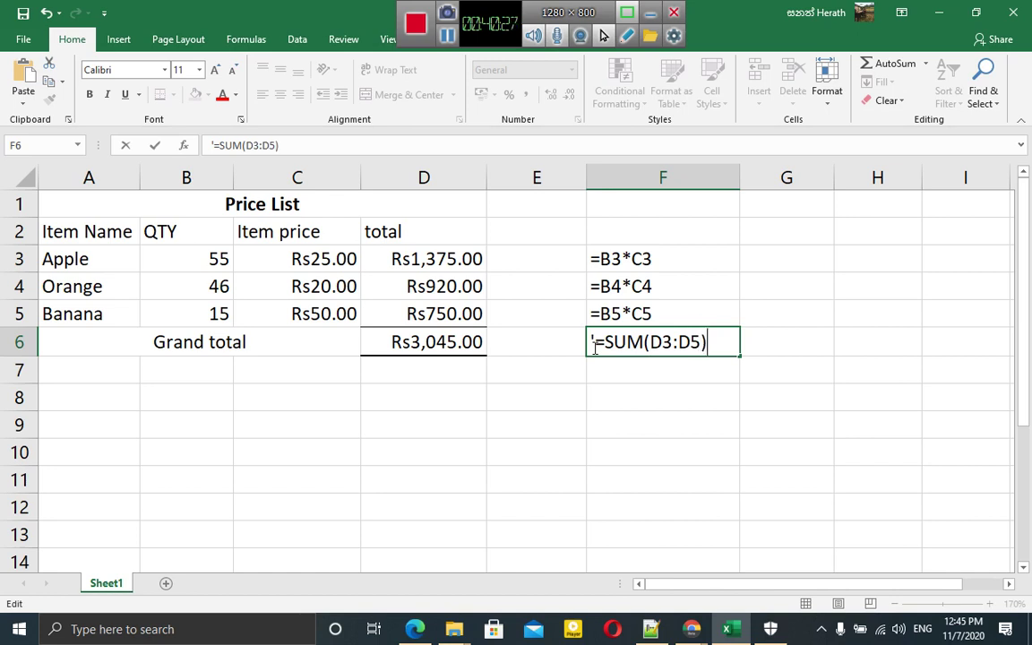
key(Return)
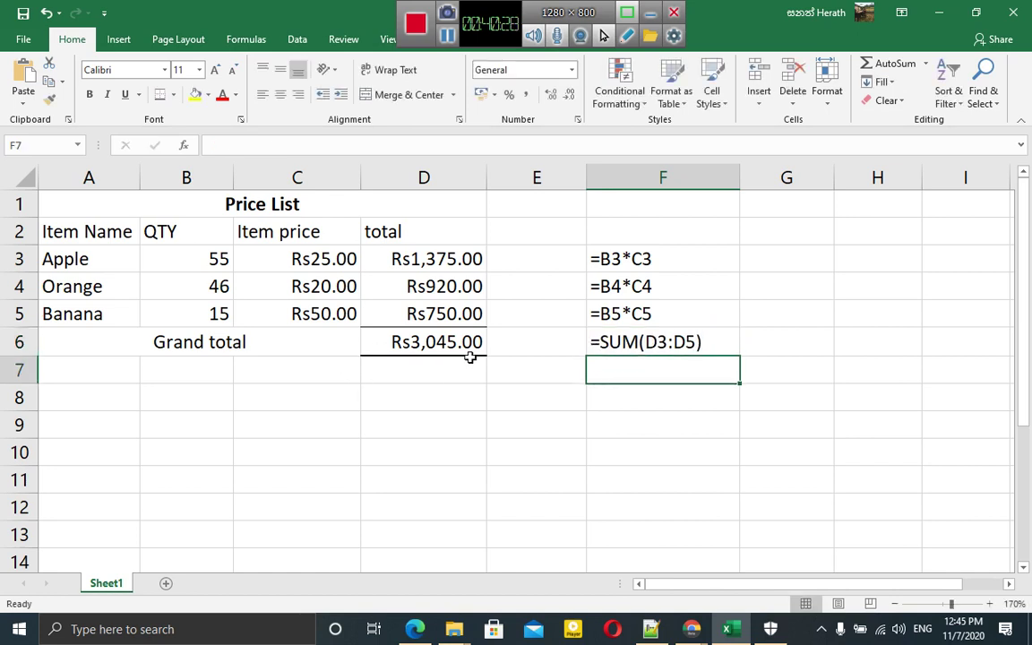
click(449, 36)
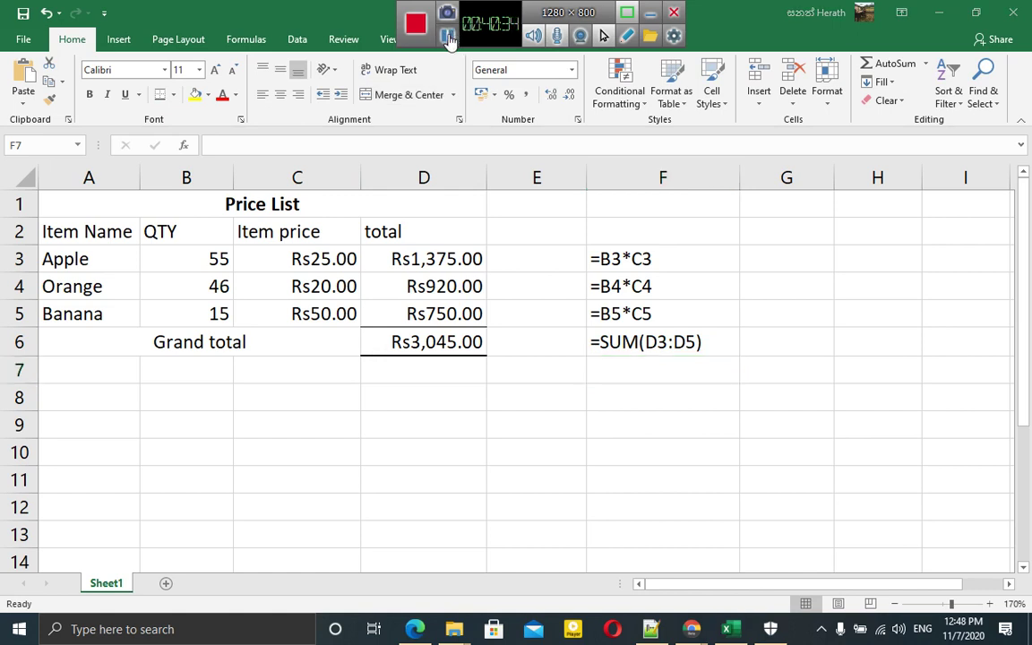
- Enter SUM, AVERAGE, MIN, MAX and COUNT down cells G3 to G7
click(762, 263)
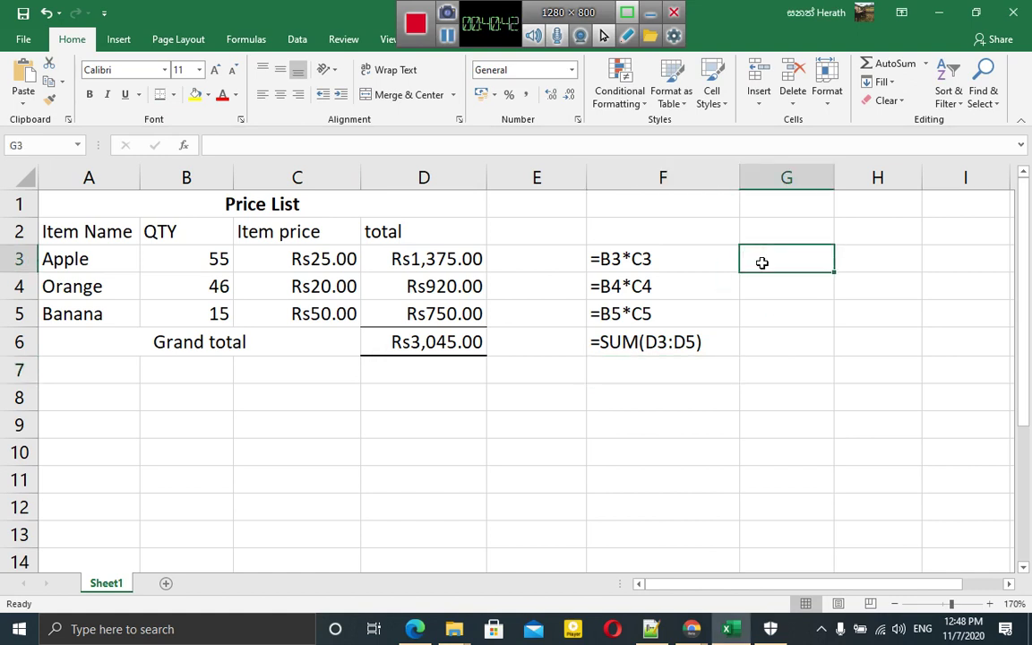
text(SU)
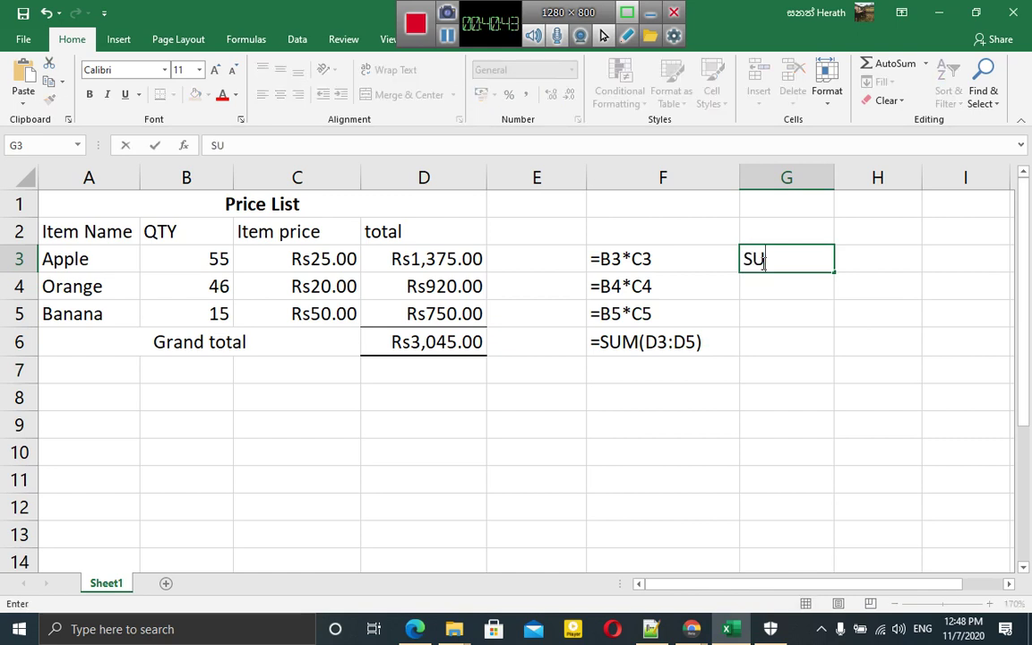
text(M)
key(Return)
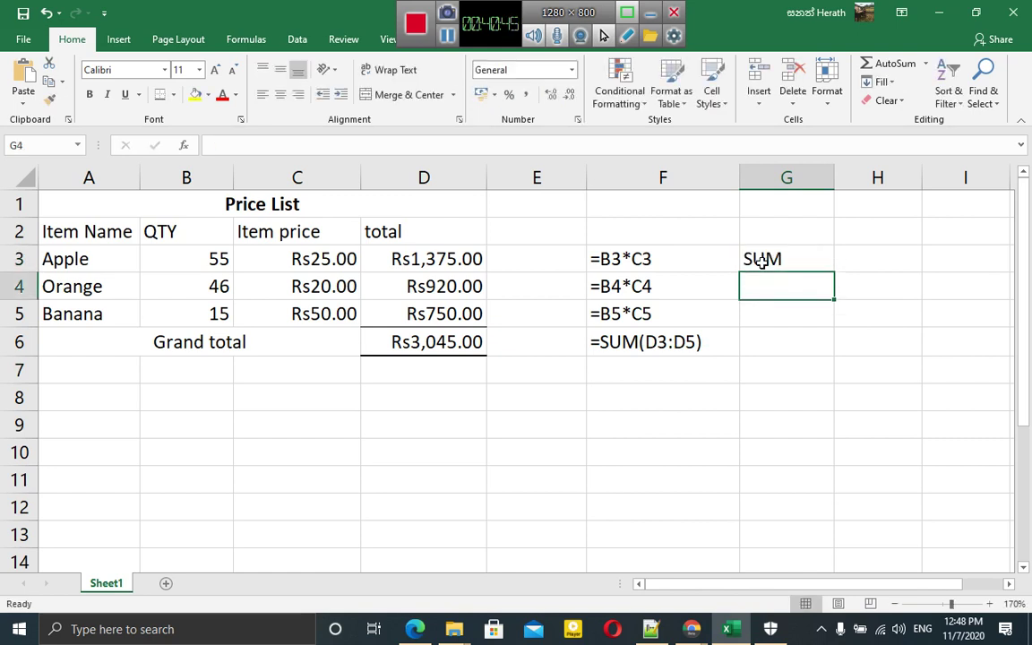
text(AVERAGE)
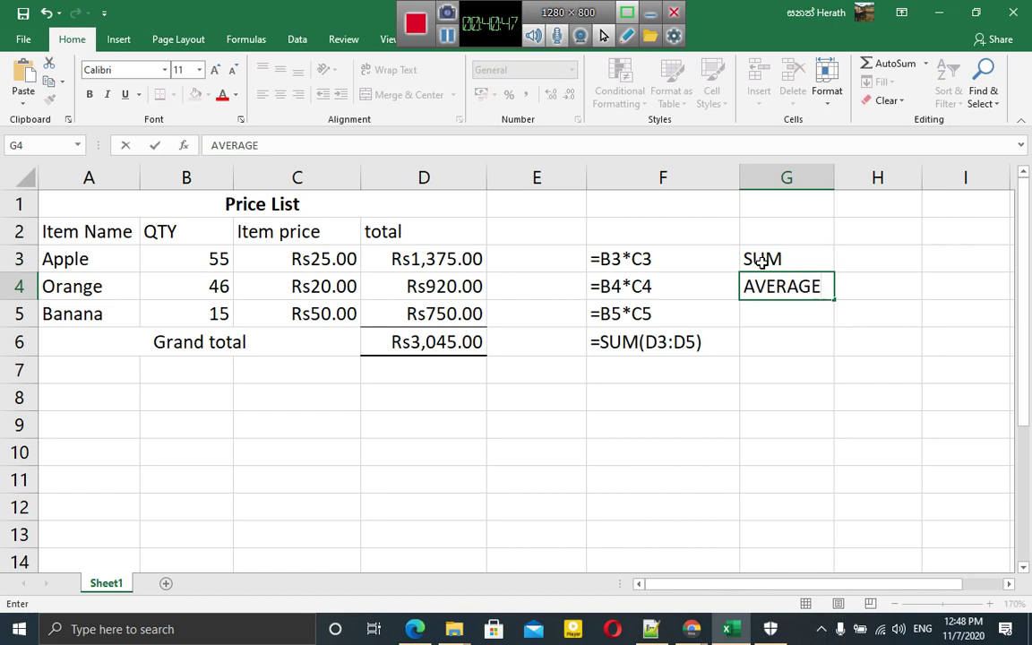
key(Return)
text(MIN)
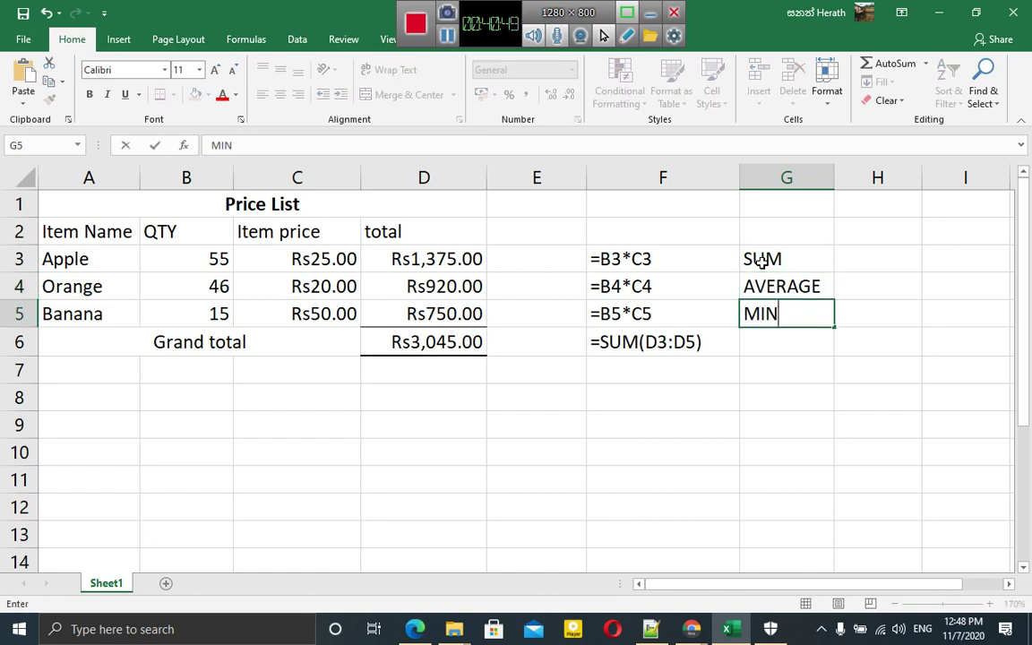
key(Return)
text(M)
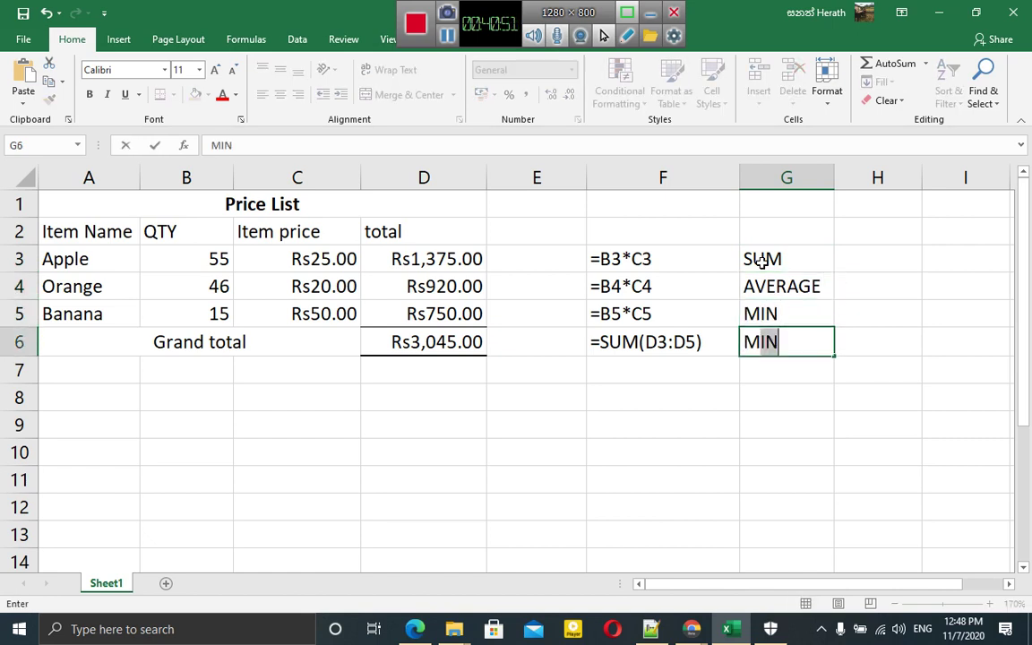
text(AX)
key(Return)
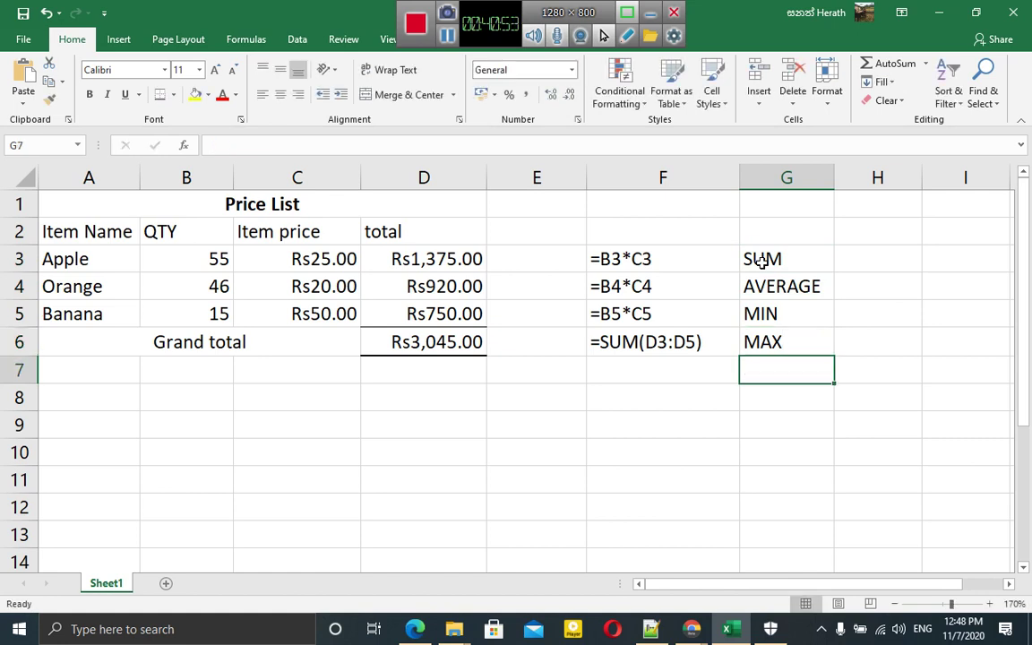
text(COUNT)
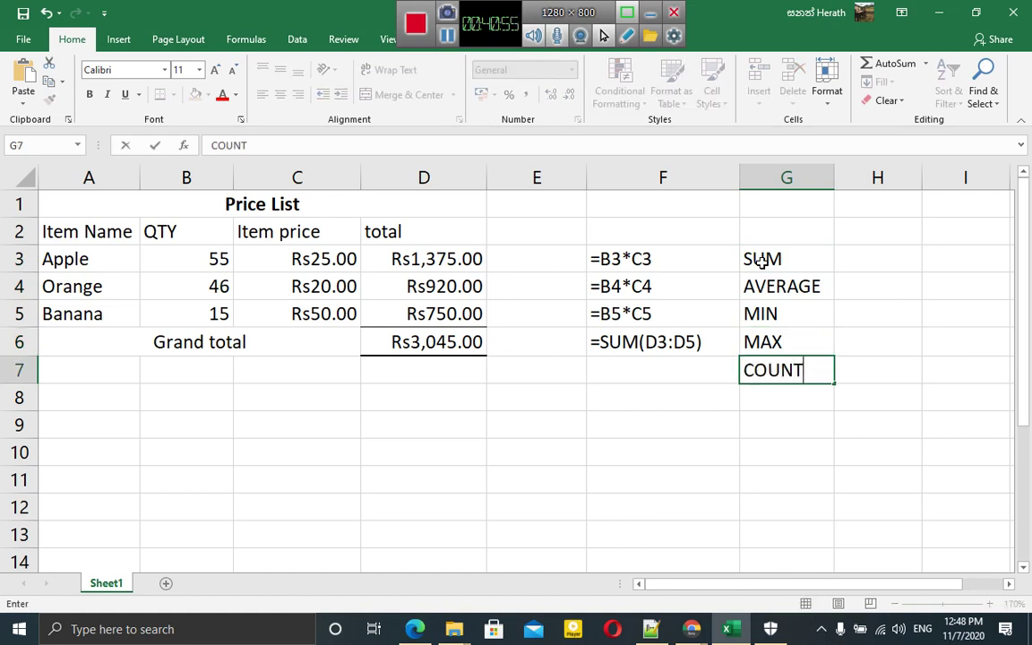
key(Return)
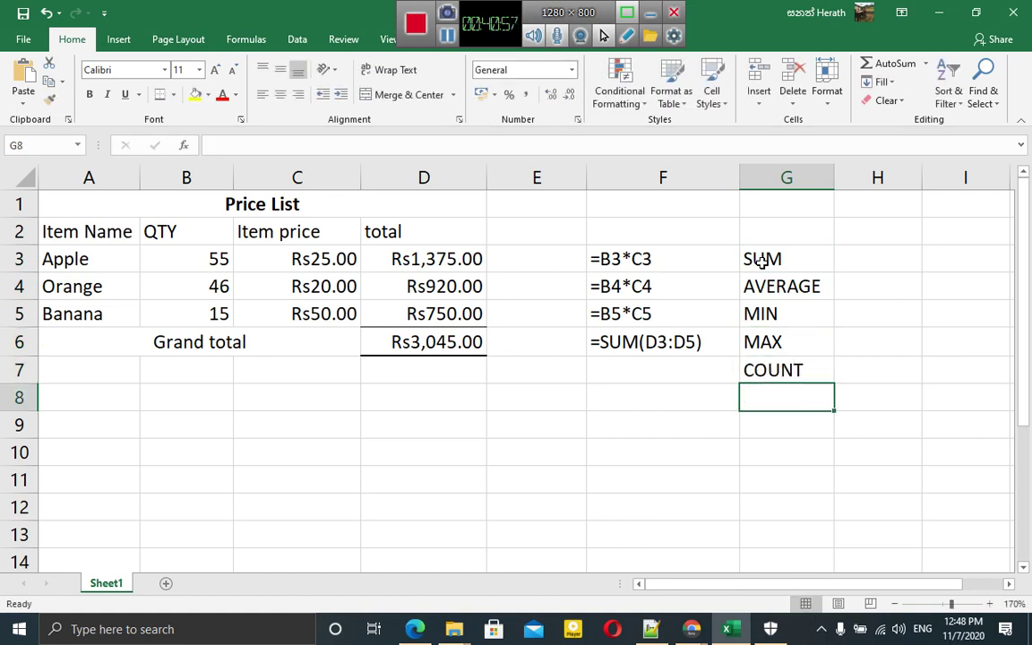
- Continue the list with POWER, PRODUCT, MOD, QUOTIENT and IF in G8 to G12
text(POWER)
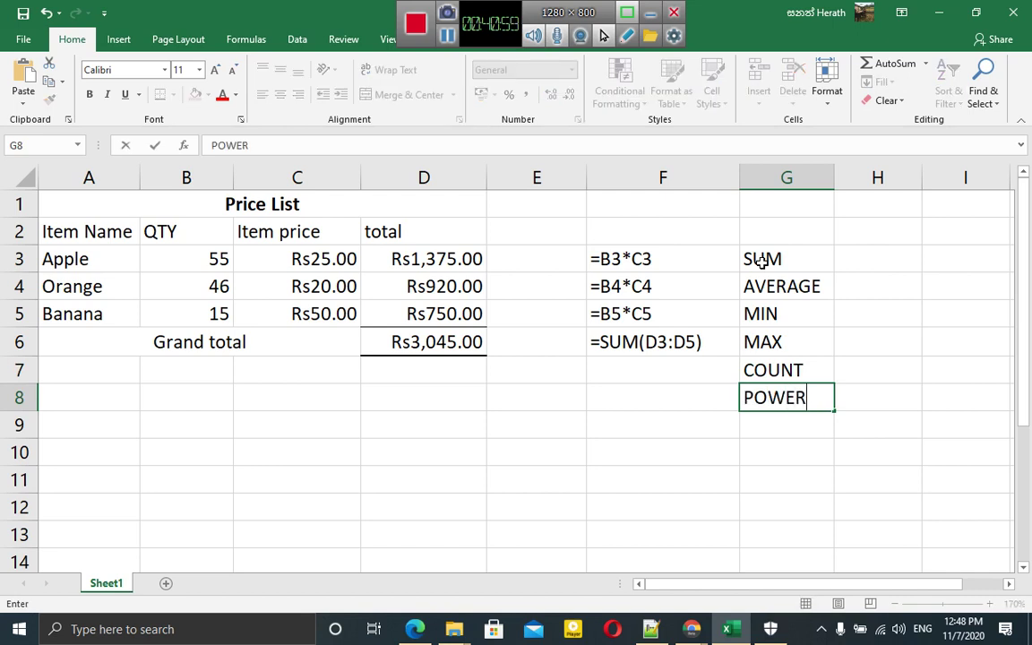
key(Return)
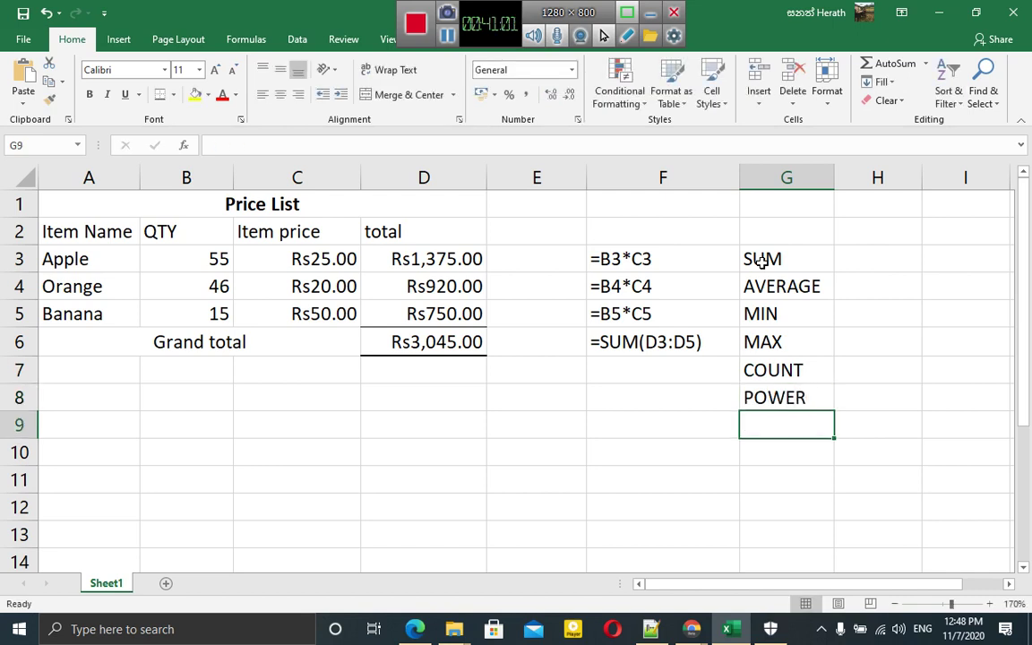
text(PRODU)
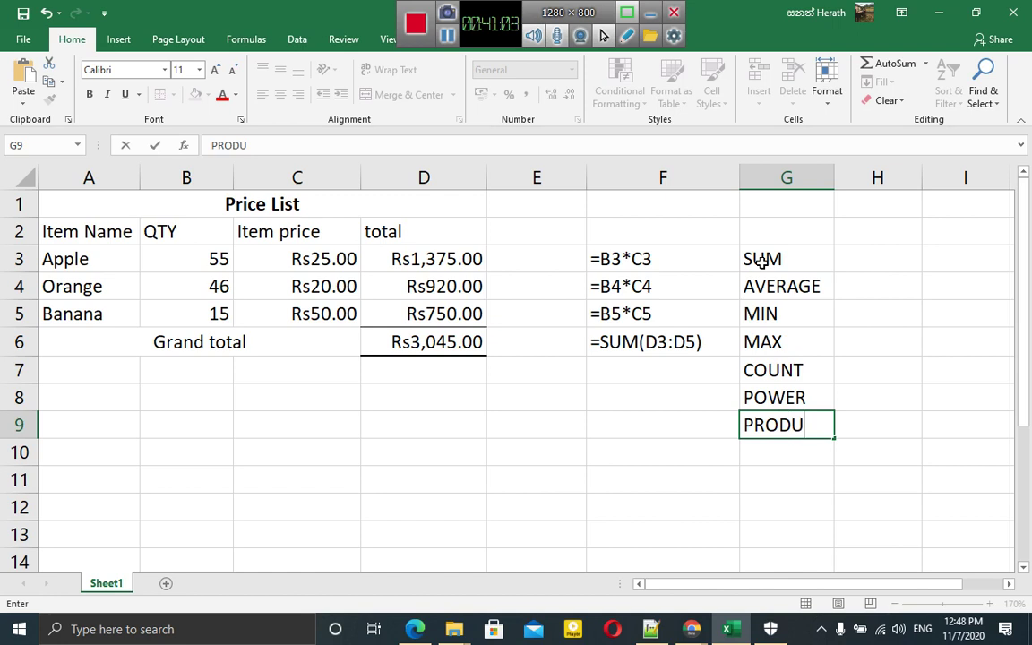
text(CT)
key(Return)
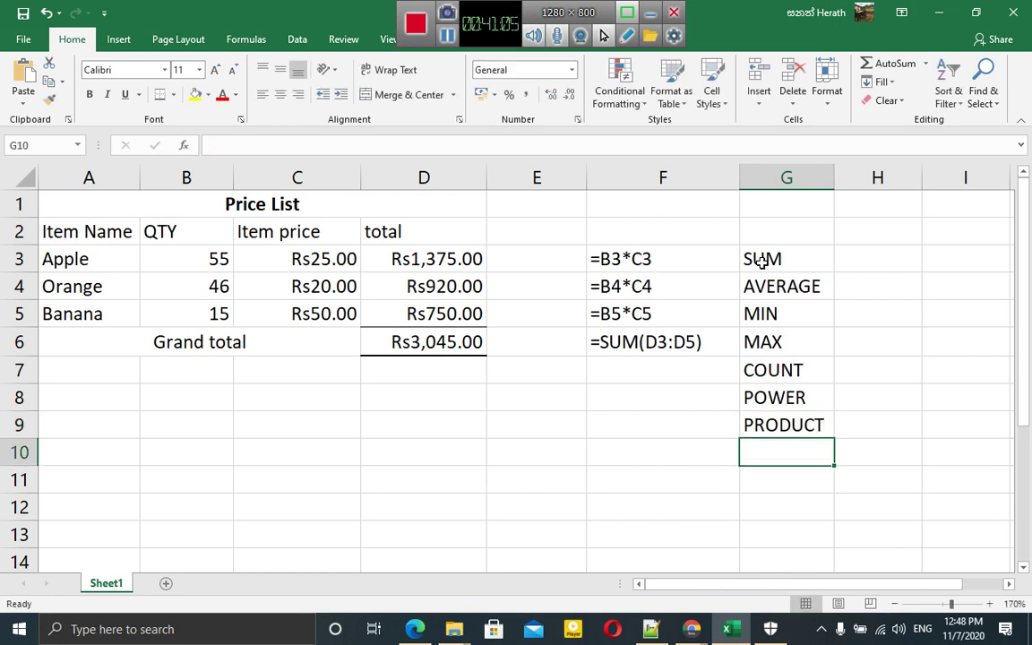
text(MOD)
key(Return)
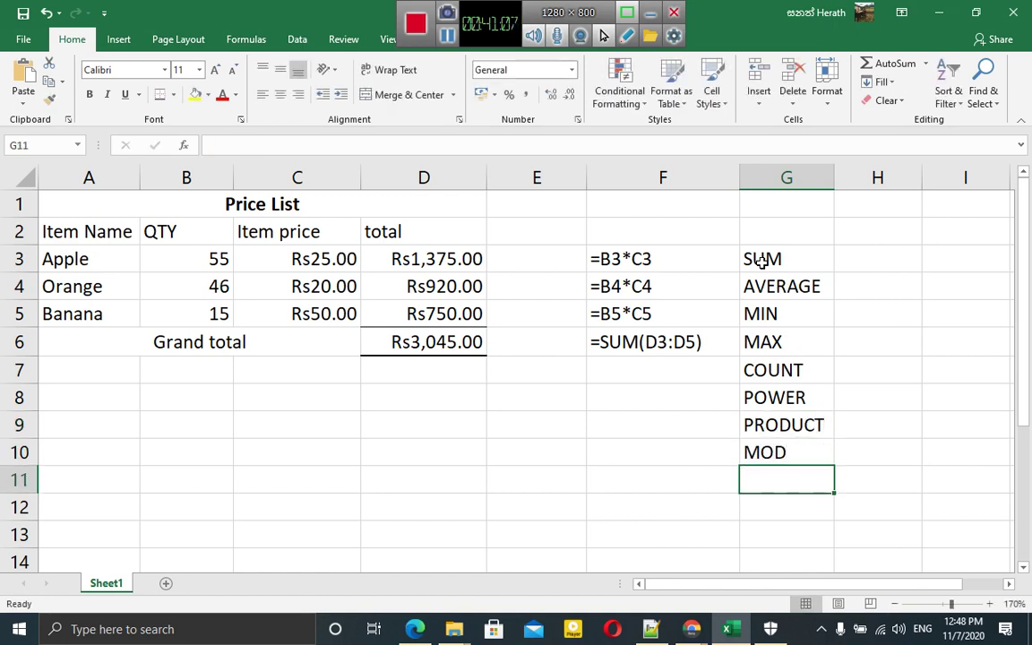
text(QU)
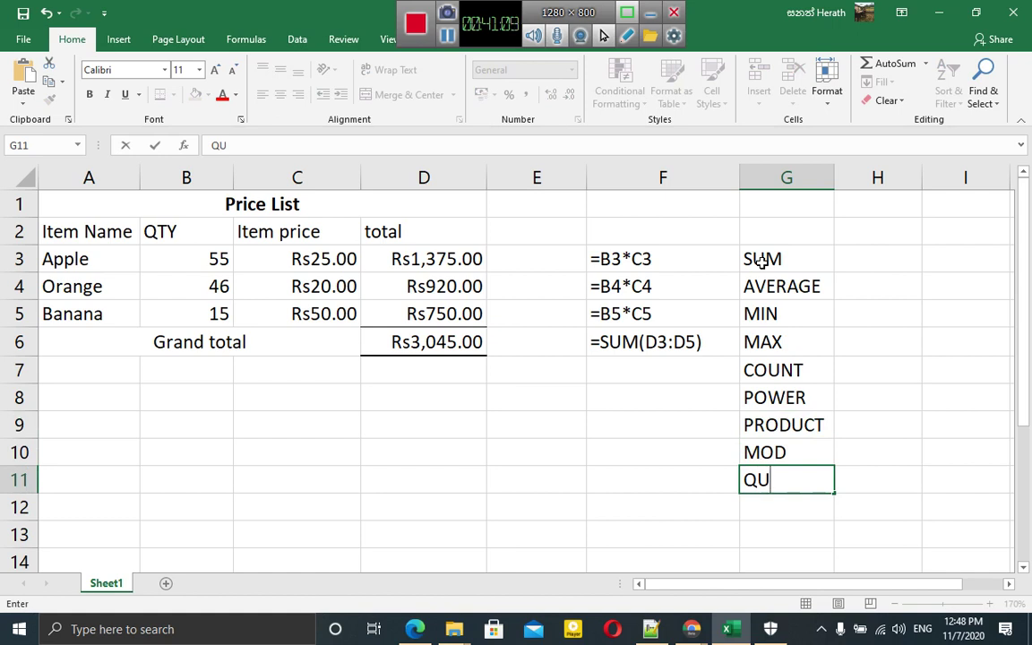
text(OT)
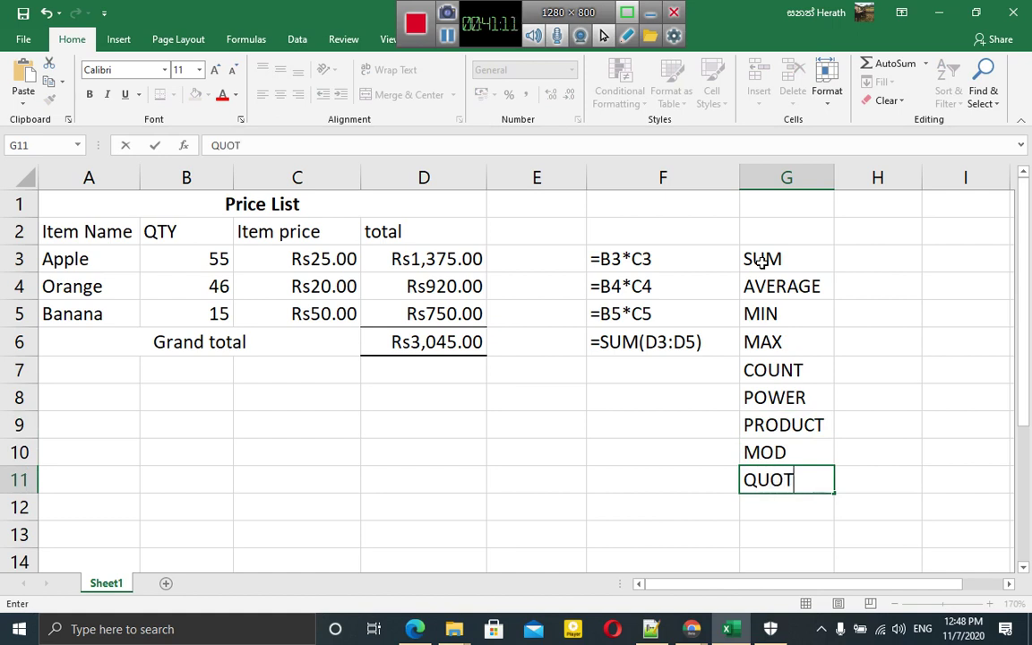
text(IENT)
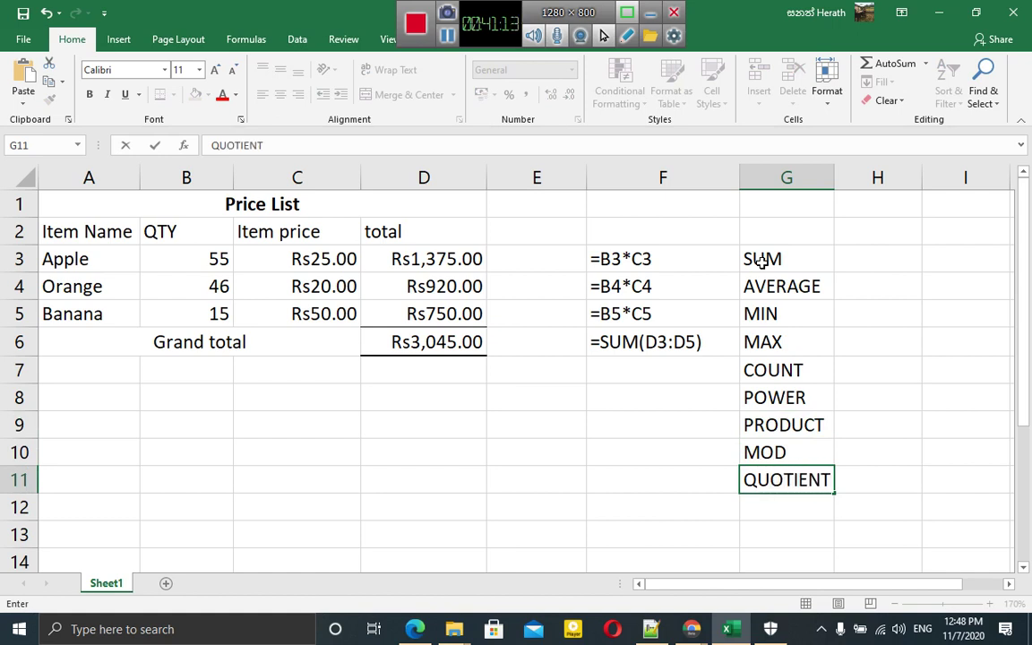
key(Return)
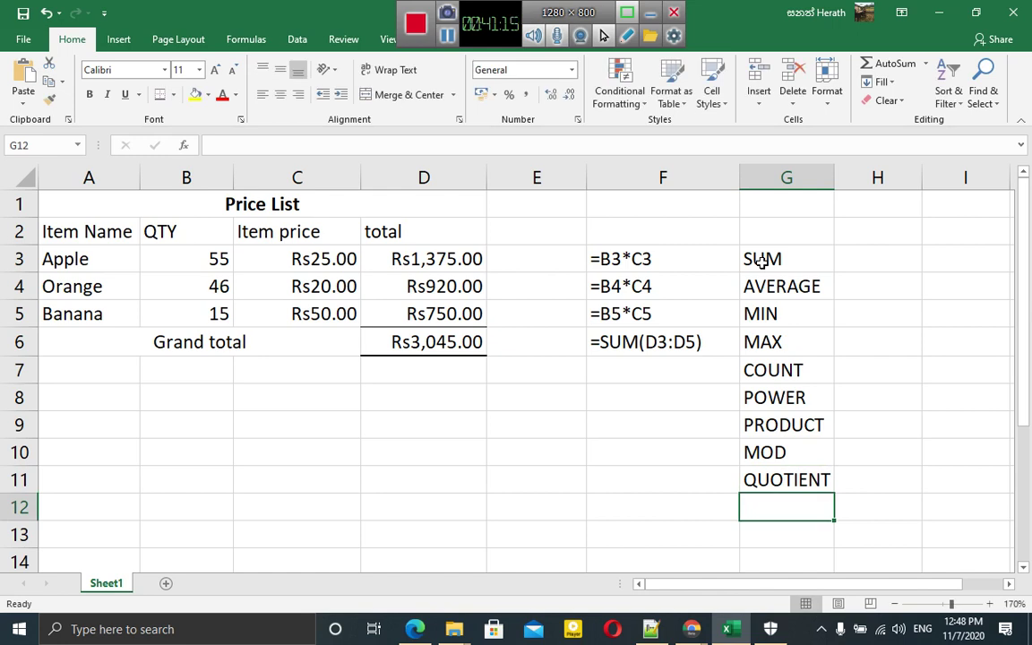
text(IF)
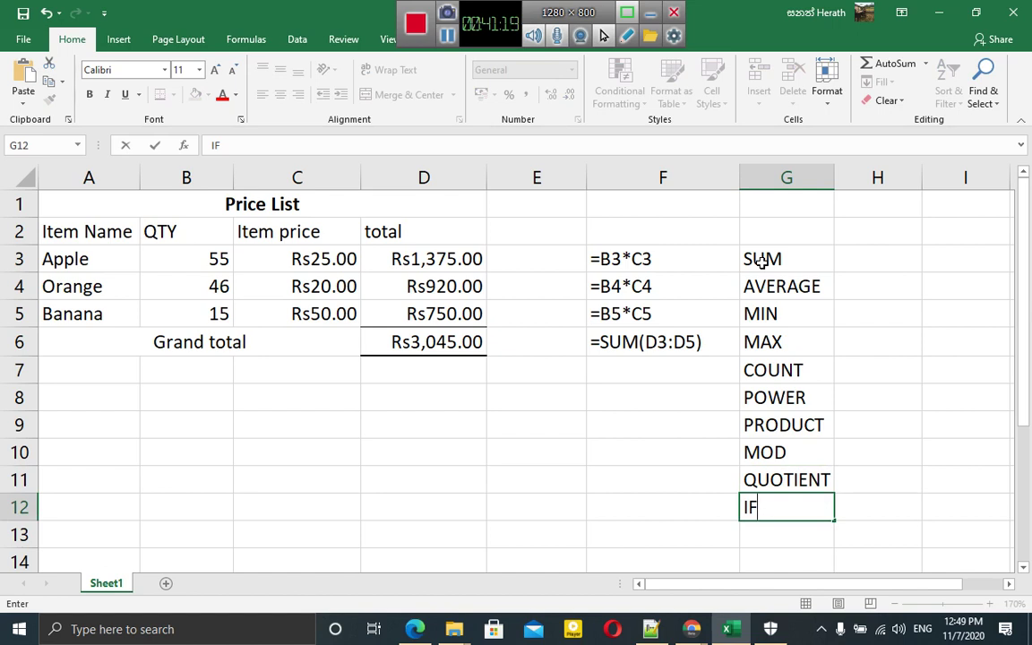
key(Return)
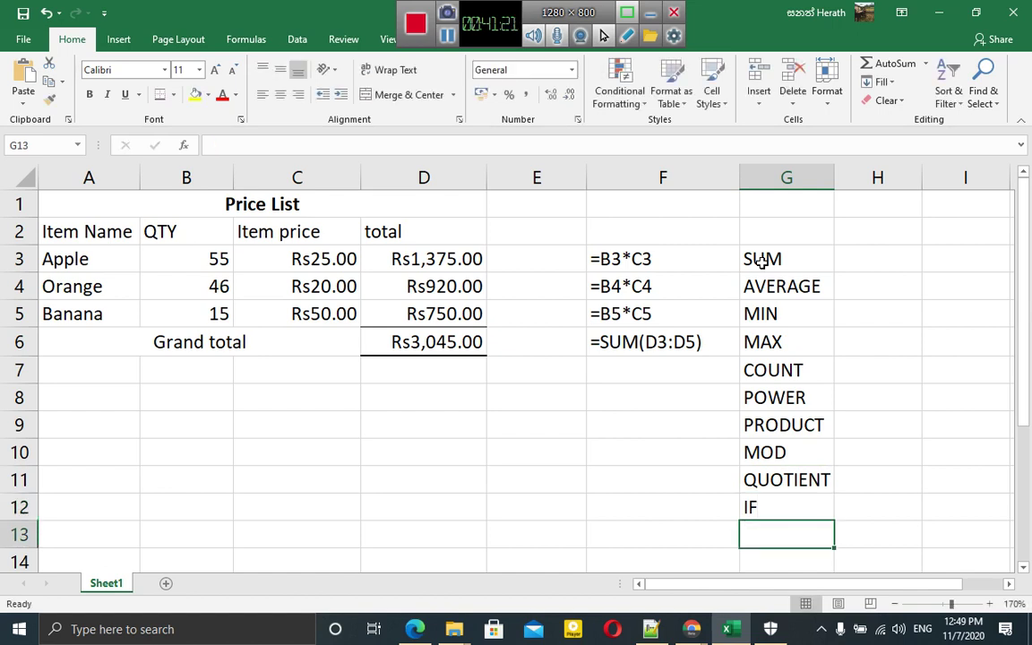